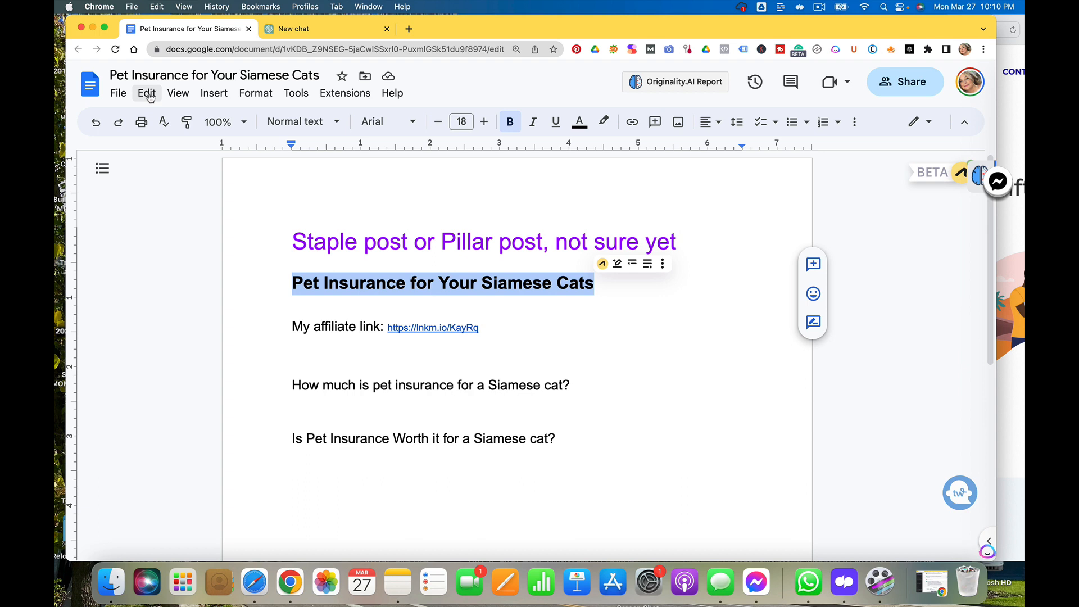
{"action": "left_click", "coordinate": [254, 96]}
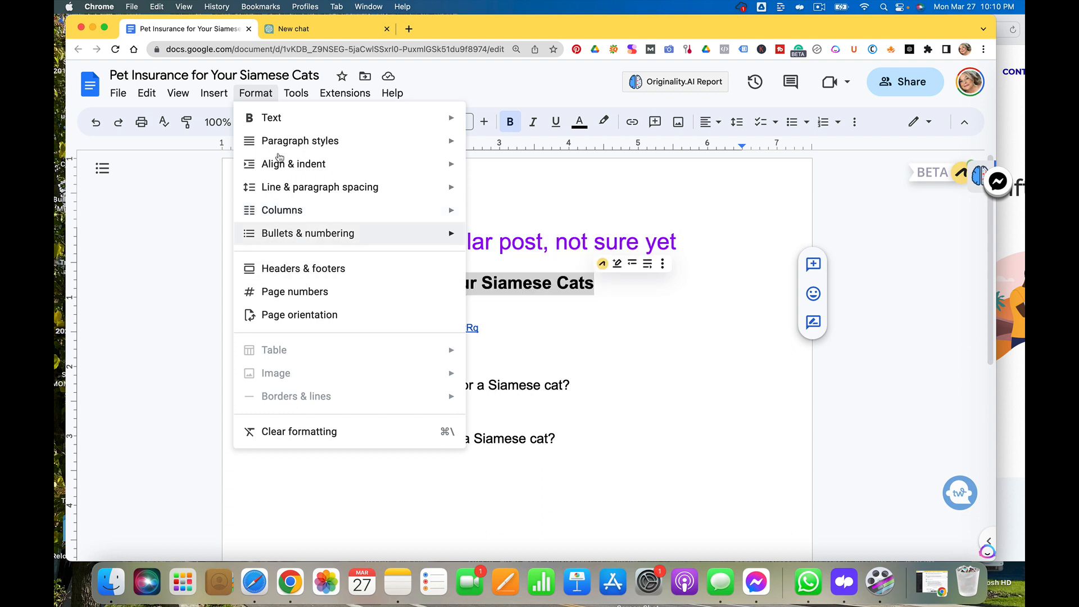
{"action": "mouse_move", "coordinate": [354, 238]}
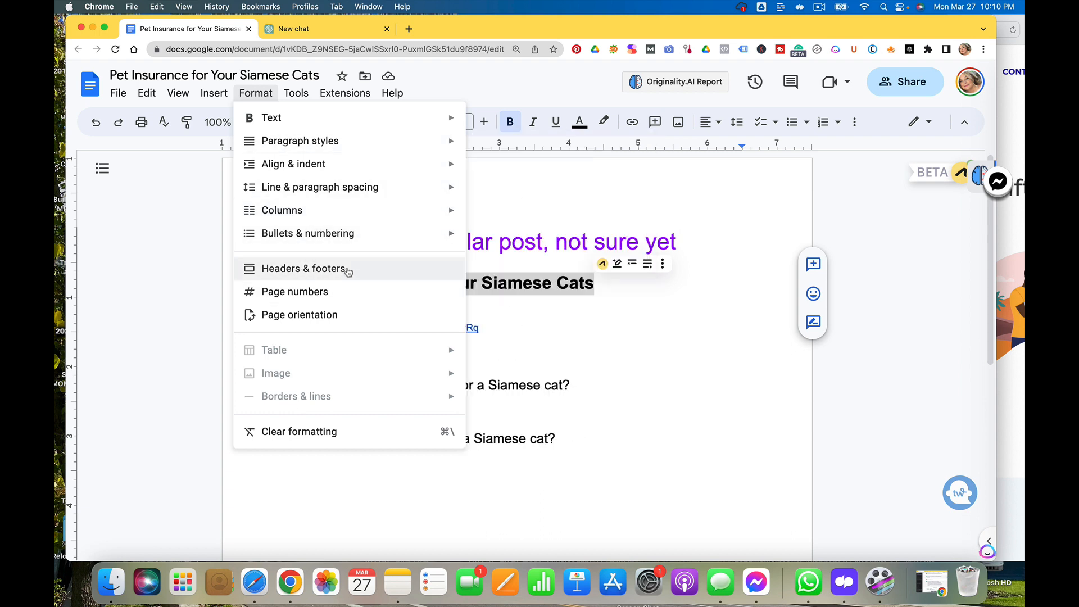
{"action": "mouse_move", "coordinate": [371, 217]}
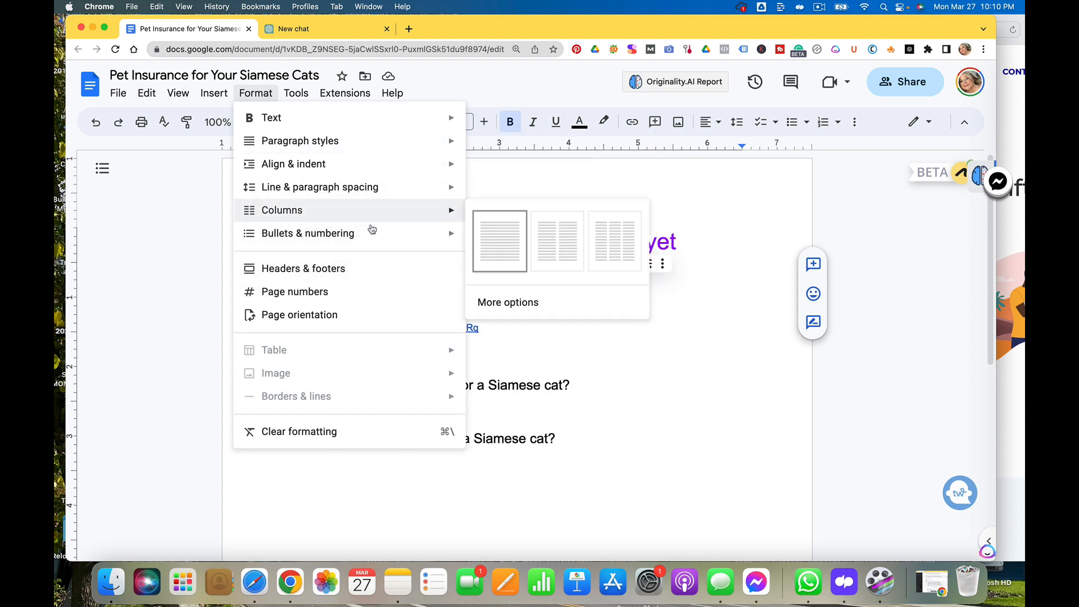
{"action": "left_click", "coordinate": [722, 173]}
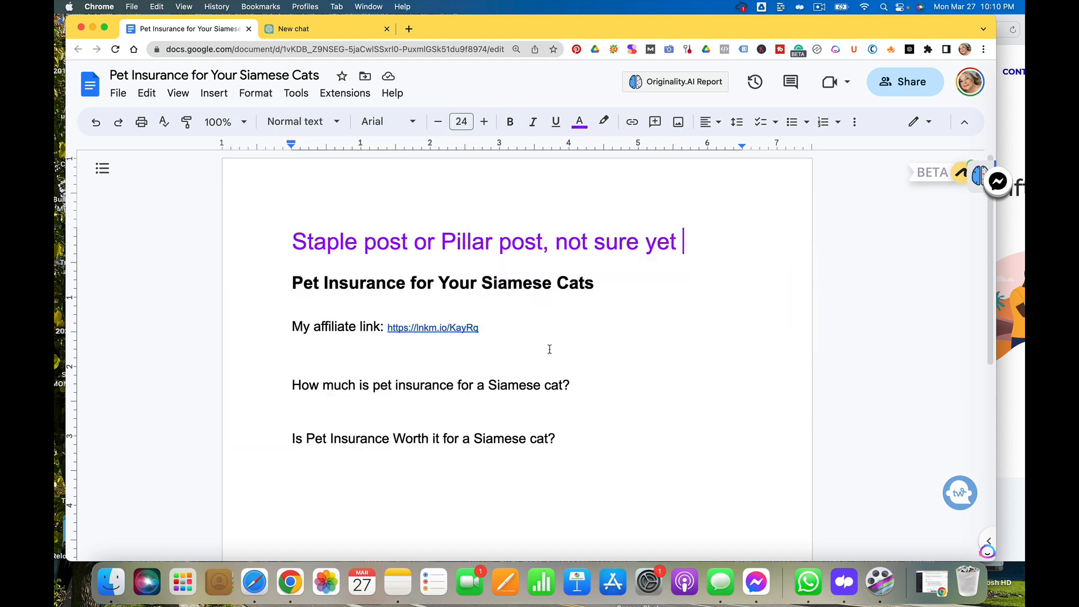
Make the question 'How much is pet insurance for a Siamese cat?' bold
{"action": "left_click_drag", "start_coordinate": [579, 385], "coordinate": [292, 385]}
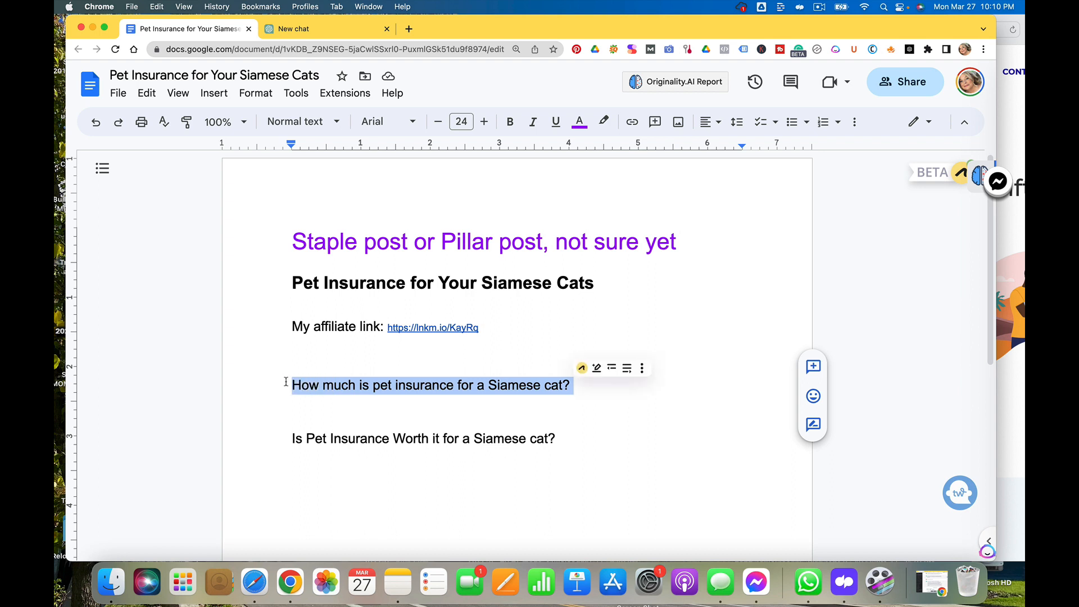
{"action": "left_click", "coordinate": [509, 122]}
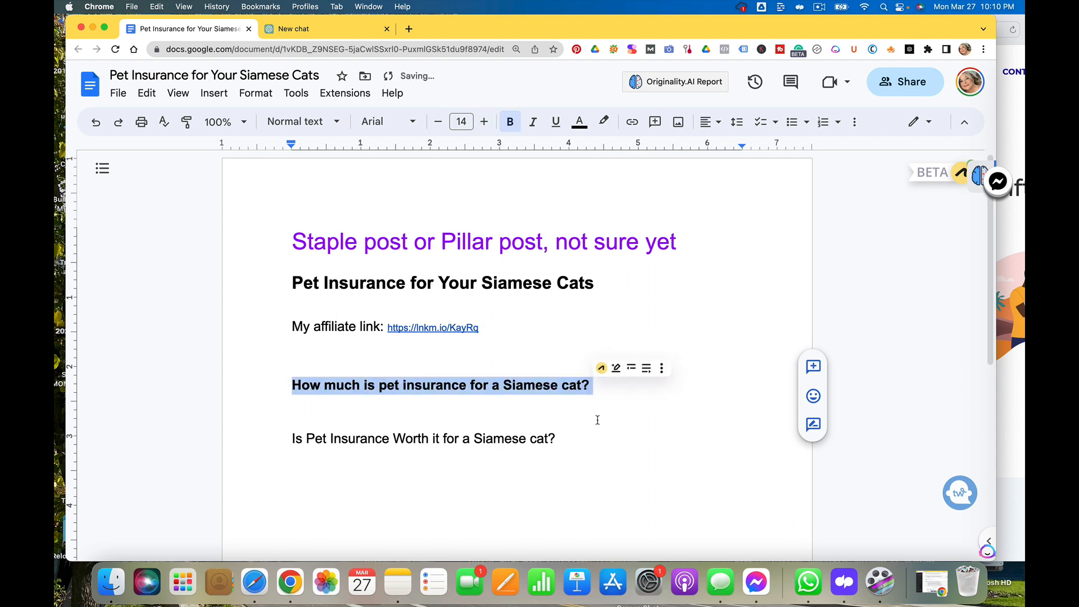
{"action": "left_click", "coordinate": [610, 402]}
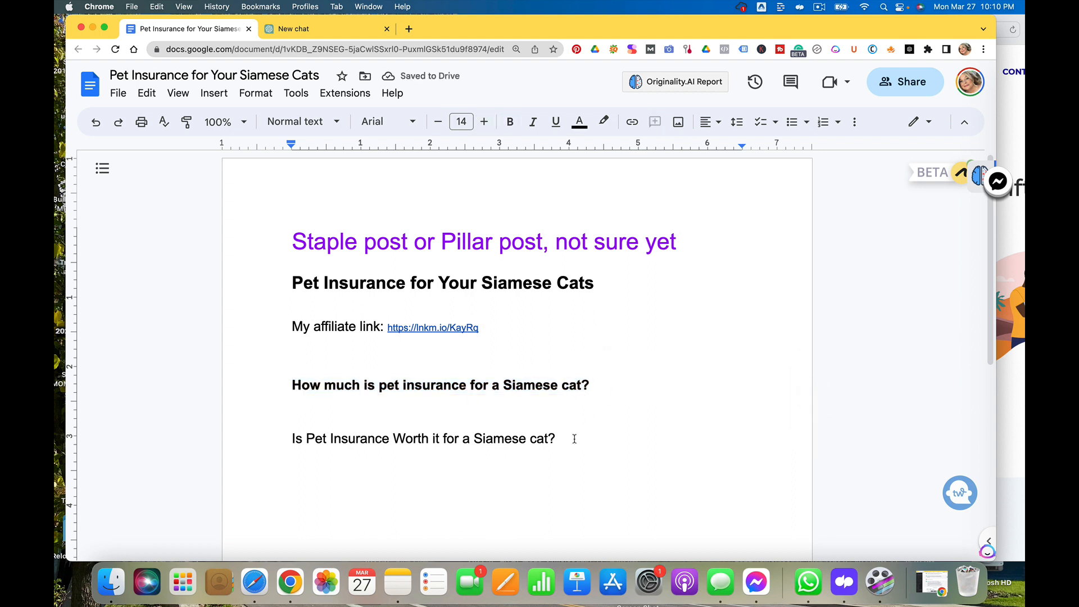
Make the question 'Is Pet Insurance Worth it for a Siamese cat?' bold
{"action": "left_click_drag", "start_coordinate": [561, 439], "coordinate": [435, 425]}
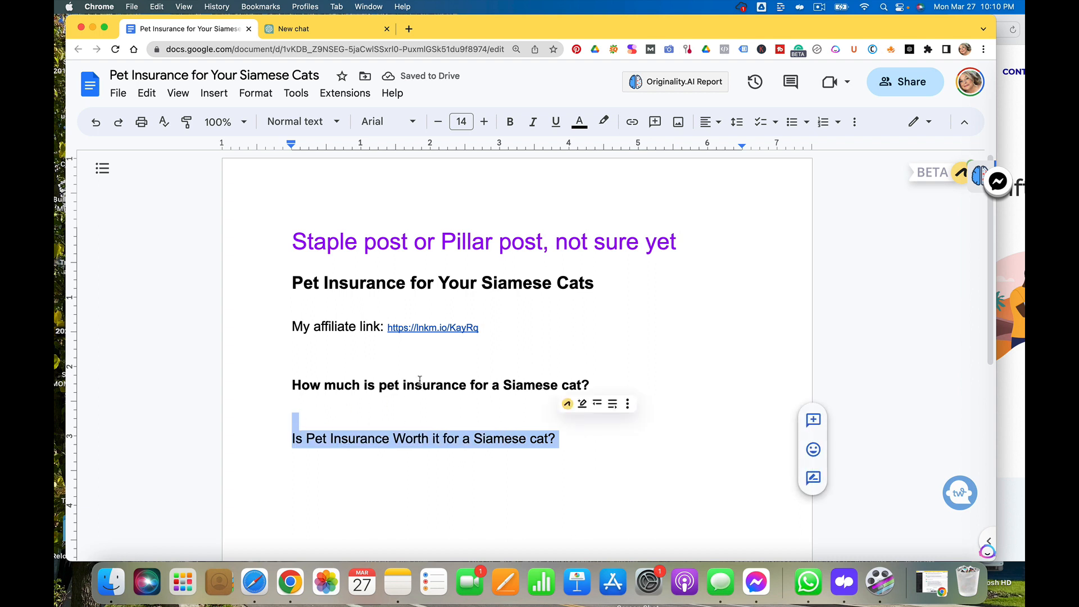
{"action": "left_click", "coordinate": [510, 121]}
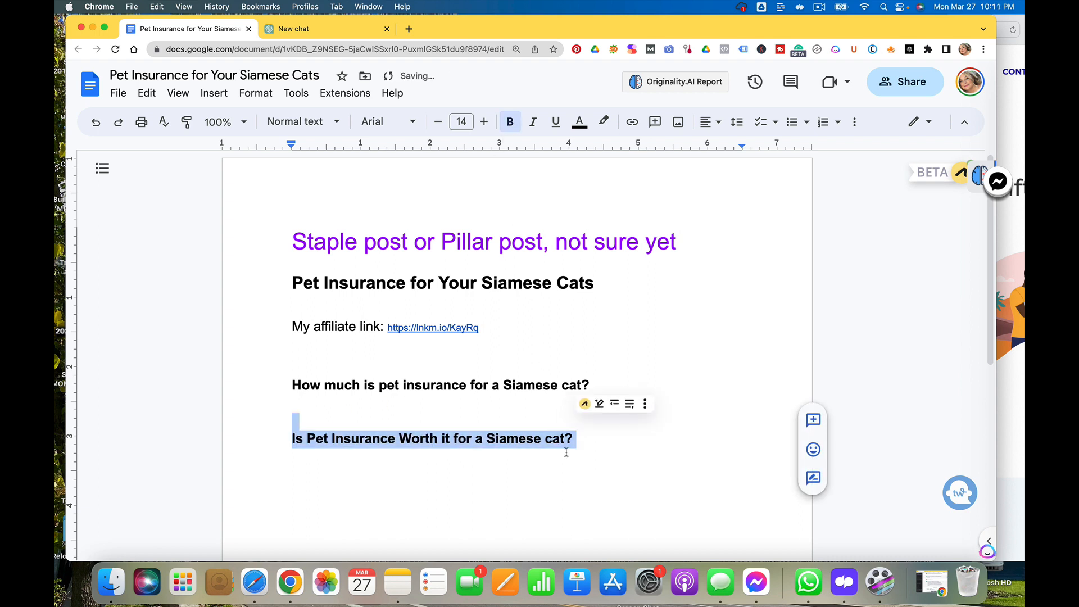
{"action": "left_click", "coordinate": [596, 448]}
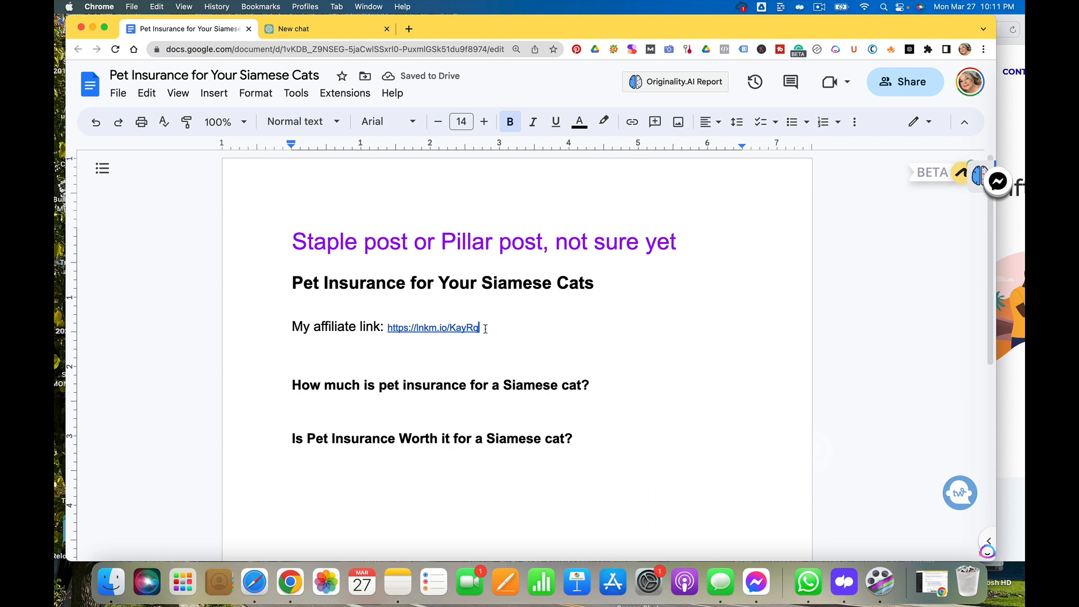
Copy the 'My affiliate link' line and paste it on a new line below the second question
{"action": "left_click_drag", "start_coordinate": [486, 331], "coordinate": [265, 319]}
{"action": "key", "text": "super+c"}
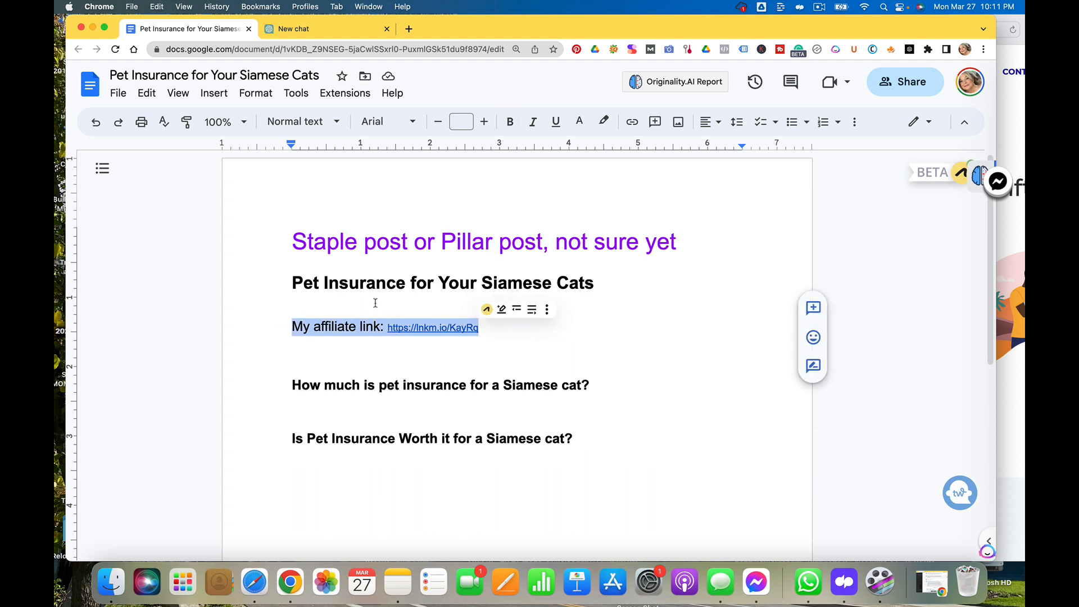
{"action": "left_click", "coordinate": [431, 498]}
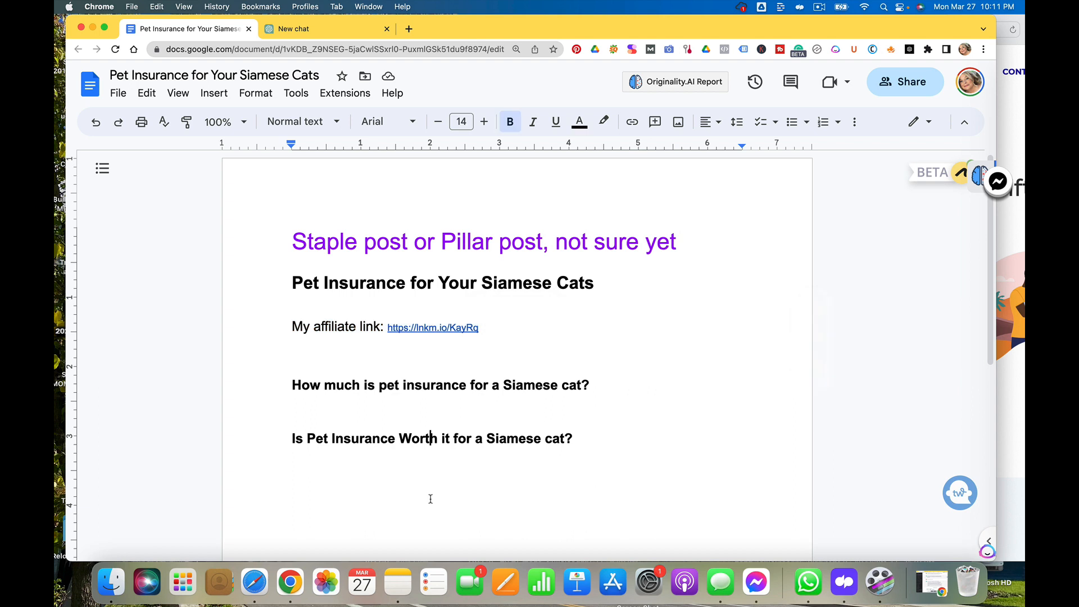
{"action": "left_click", "coordinate": [604, 438]}
{"action": "key", "text": "Return"}
{"action": "key", "text": "super+v"}
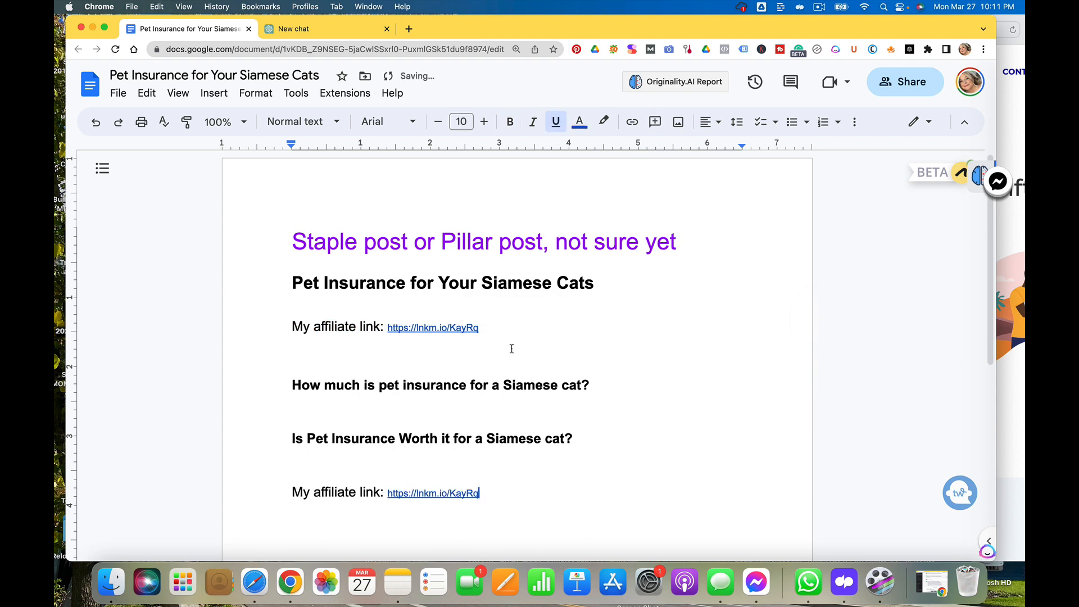
Delete the original affiliate link line under the title, leaving an empty line in its place
{"action": "left_click_drag", "start_coordinate": [495, 331], "coordinate": [294, 306]}
{"action": "key", "text": "BackSpace"}
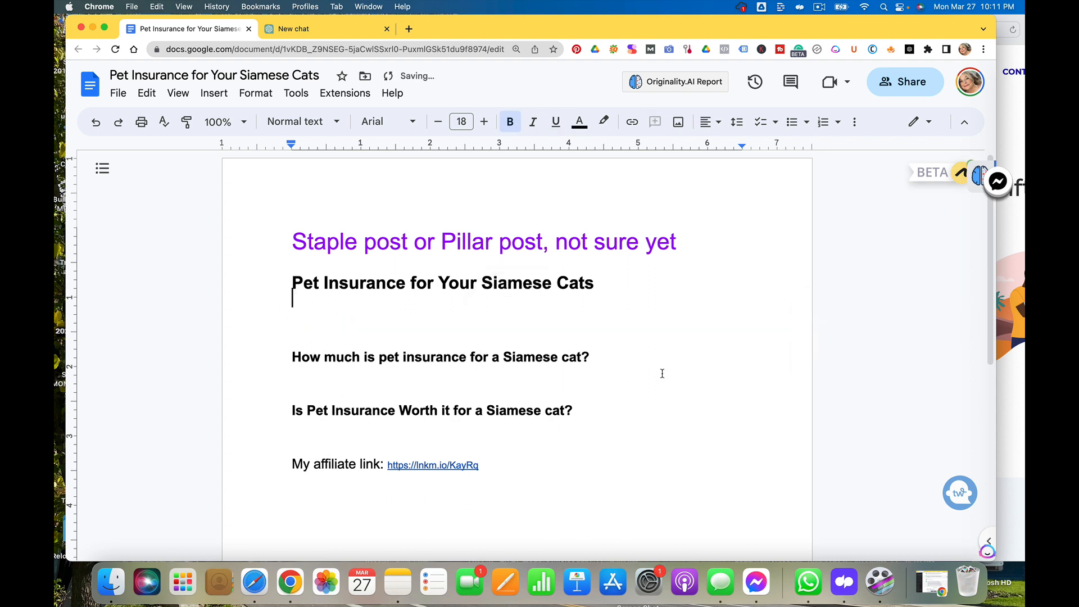
{"action": "key", "text": "Return"}
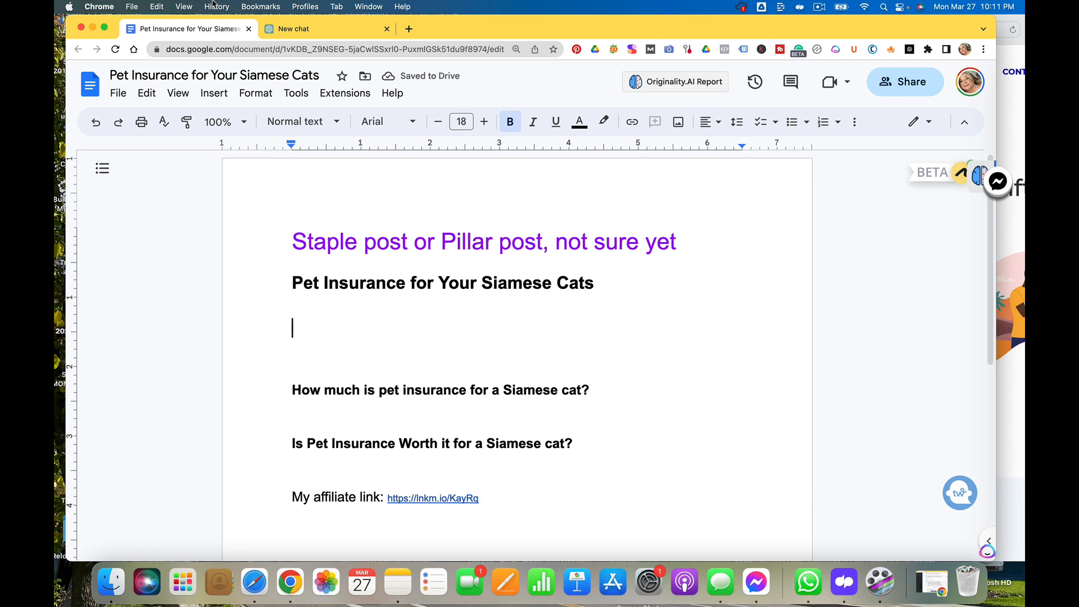
Open a new incognito browser window and go to google.com
{"action": "left_click", "coordinate": [132, 7]}
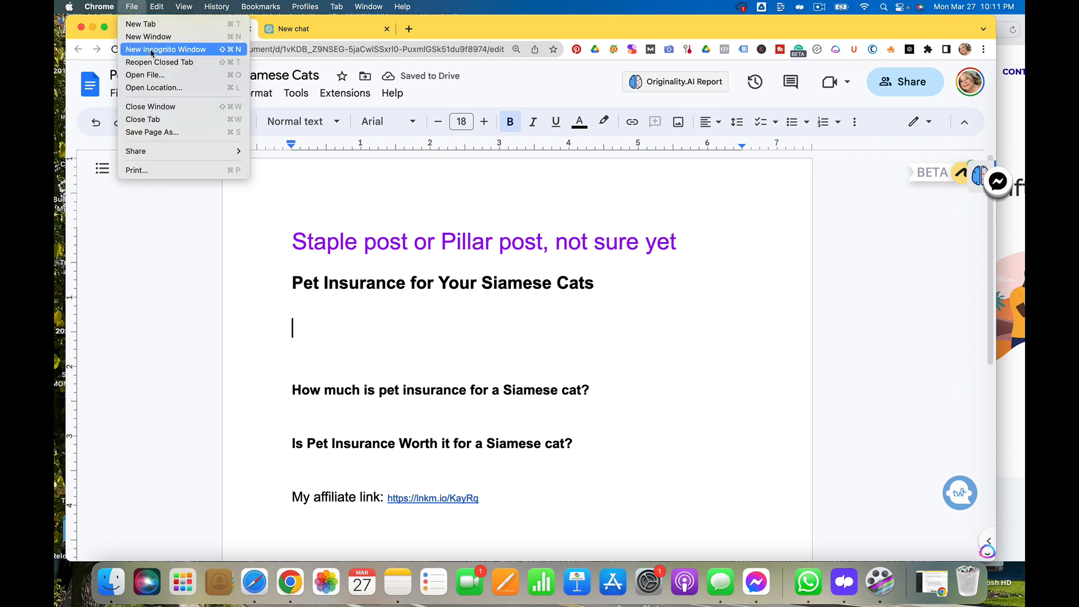
{"action": "left_click", "coordinate": [379, 182]}
{"action": "key", "text": "super+shift+n"}
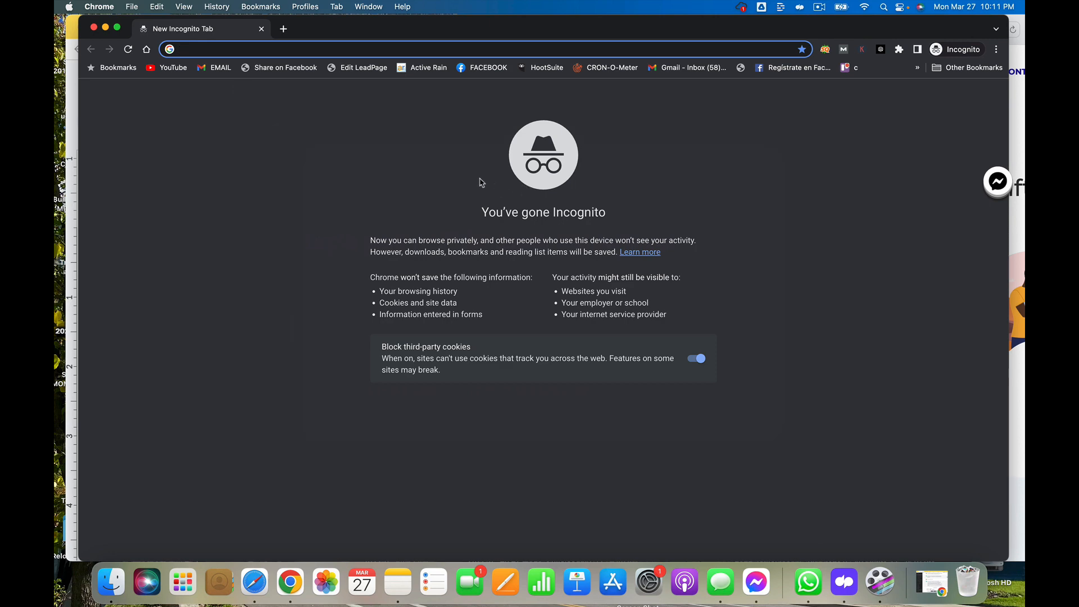
{"action": "type", "text": "google.com"}
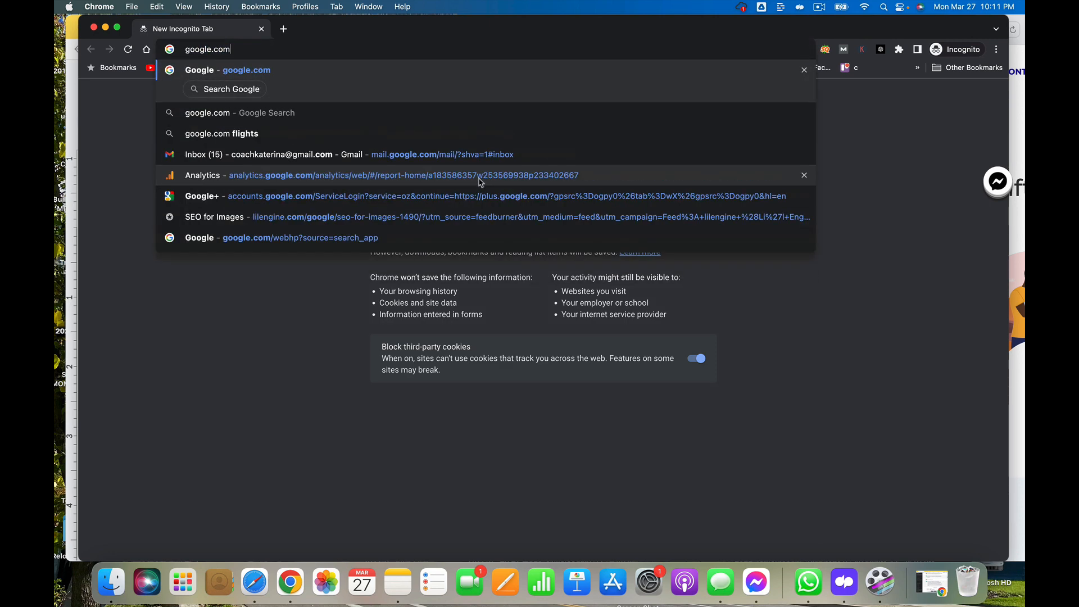
{"action": "key", "text": "Return"}
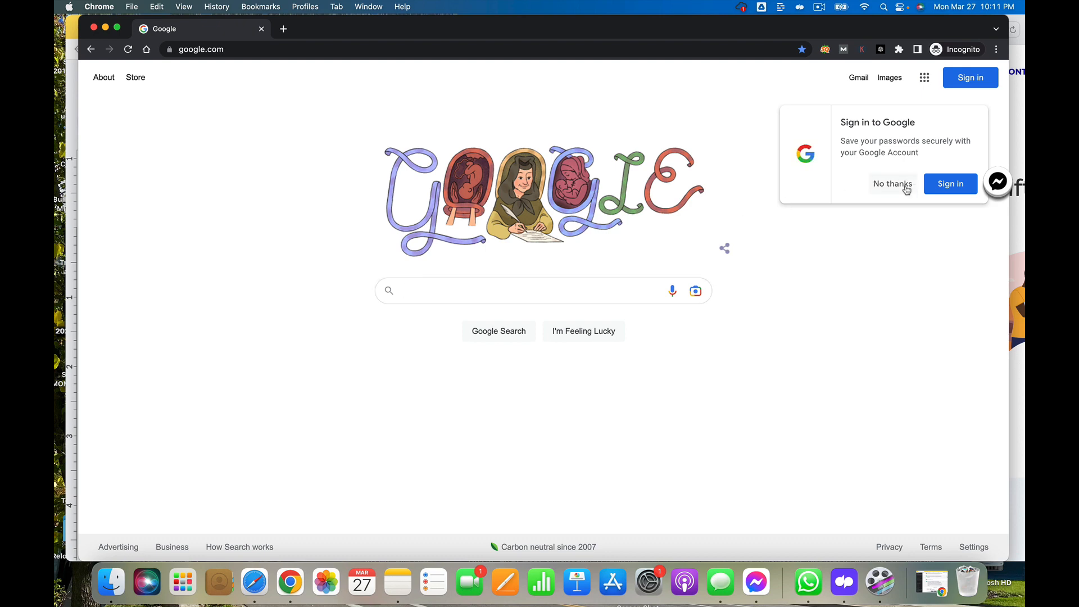
Dismiss the sign-in prompt and enter 'siamese cat pet insurance cost' in the Google search box
{"action": "left_click", "coordinate": [902, 186]}
{"action": "left_click", "coordinate": [509, 290]}
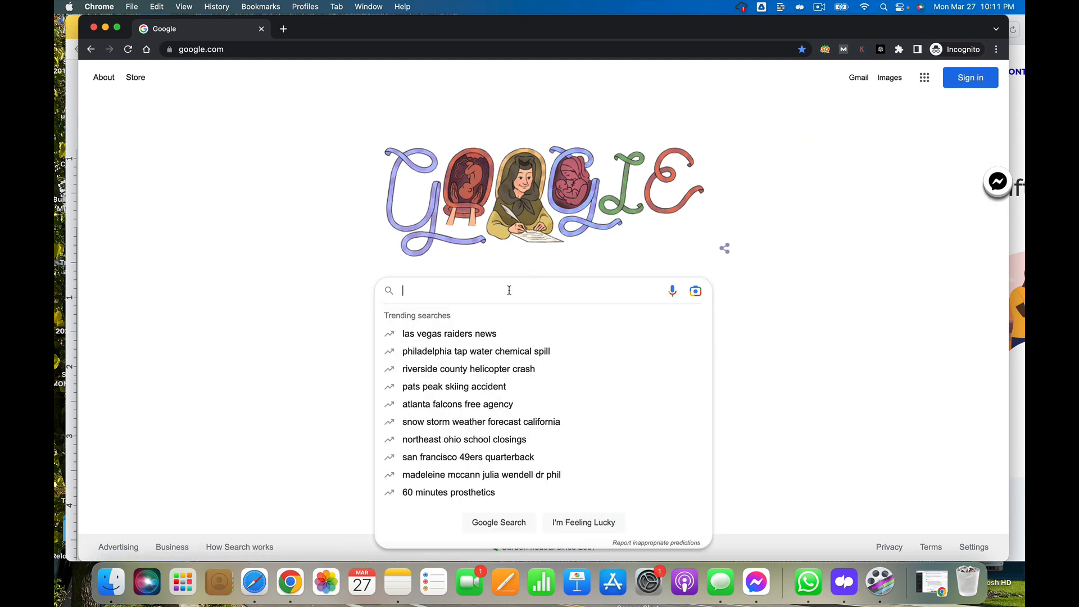
{"action": "type", "text": "siamese cat "}
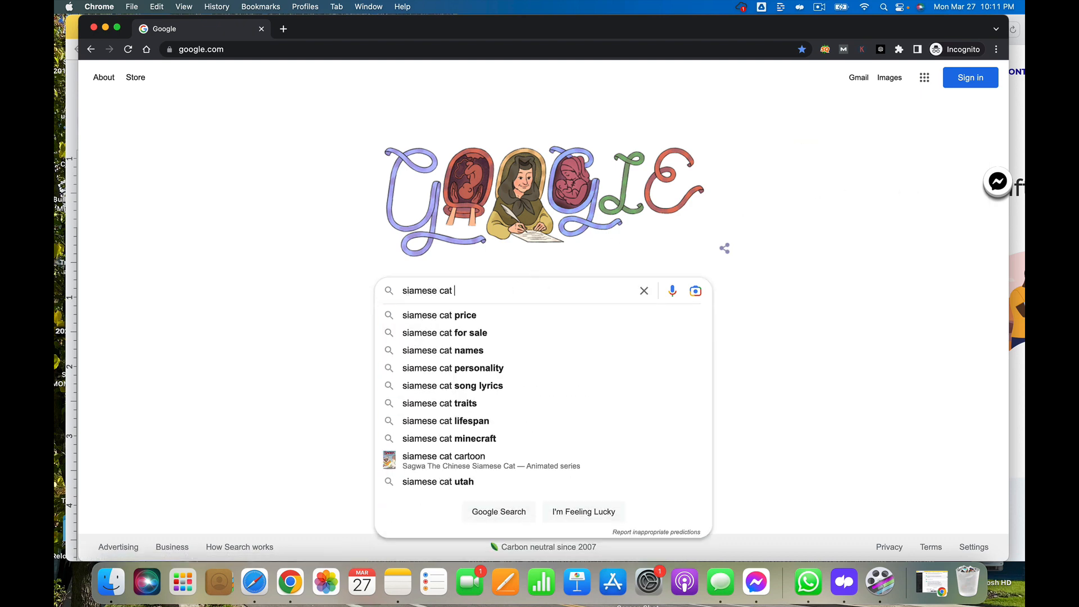
{"action": "type", "text": "pet"}
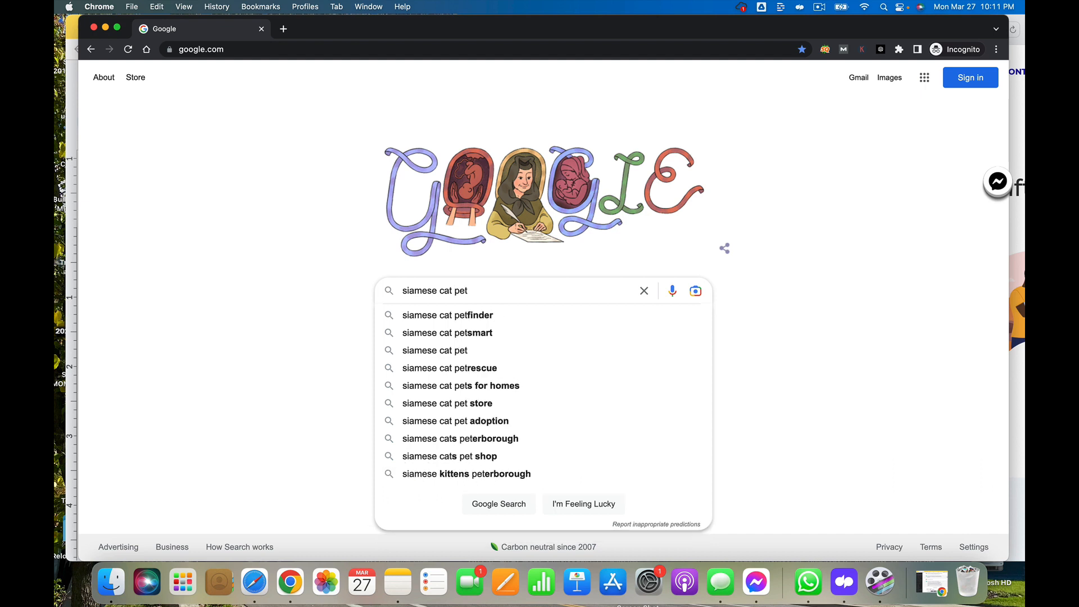
{"action": "type", "text": " insurance"}
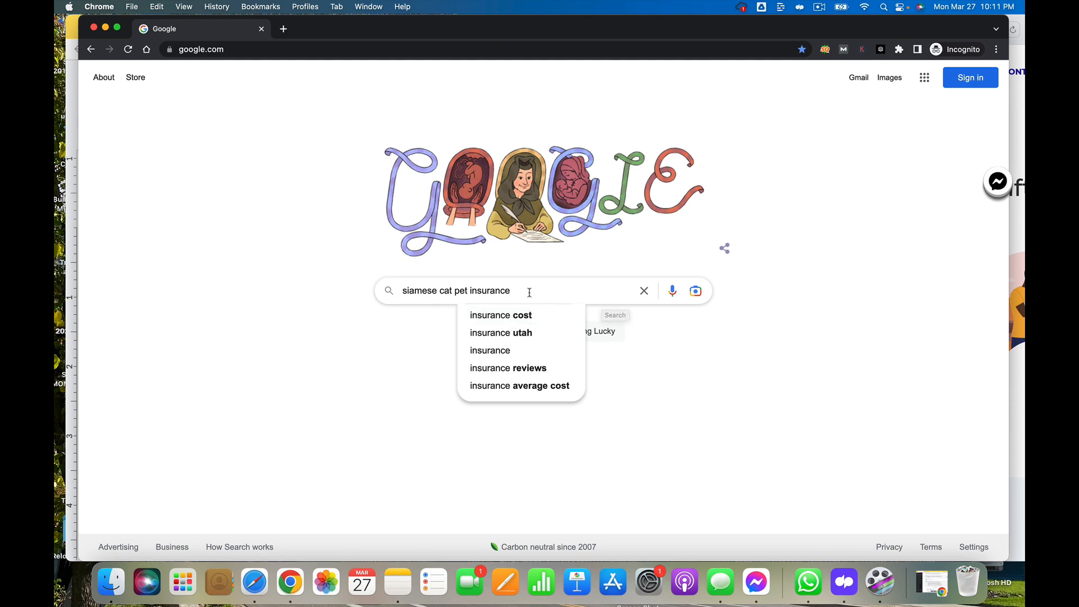
{"action": "type", "text": "cost"}
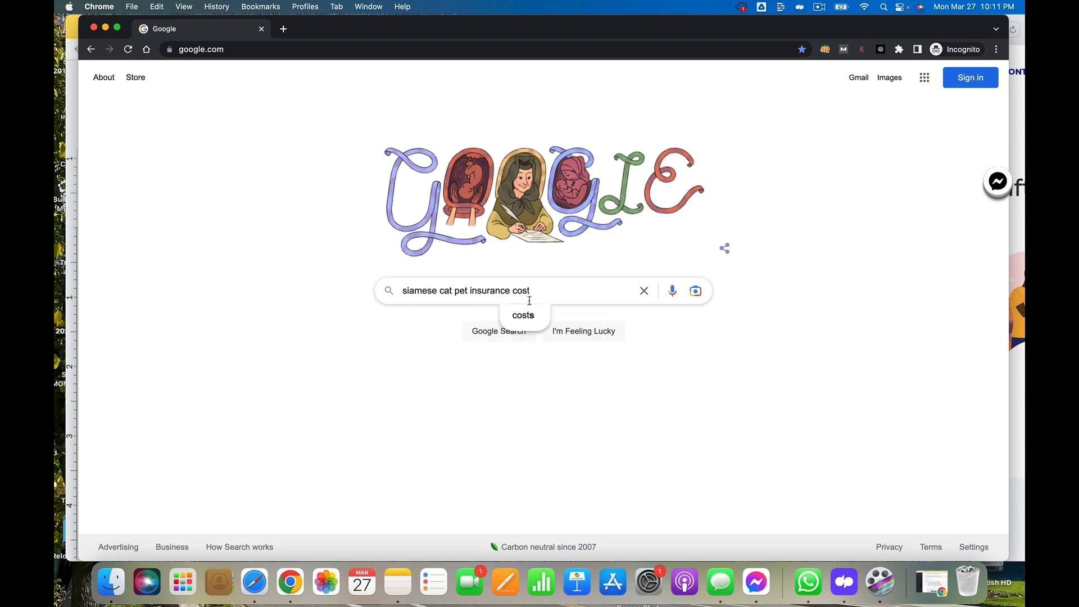
Copy the search phrase and paste it into the document on a new line below the second question
{"action": "left_click_drag", "start_coordinate": [534, 294], "coordinate": [404, 291]}
{"action": "key", "text": "super+c"}
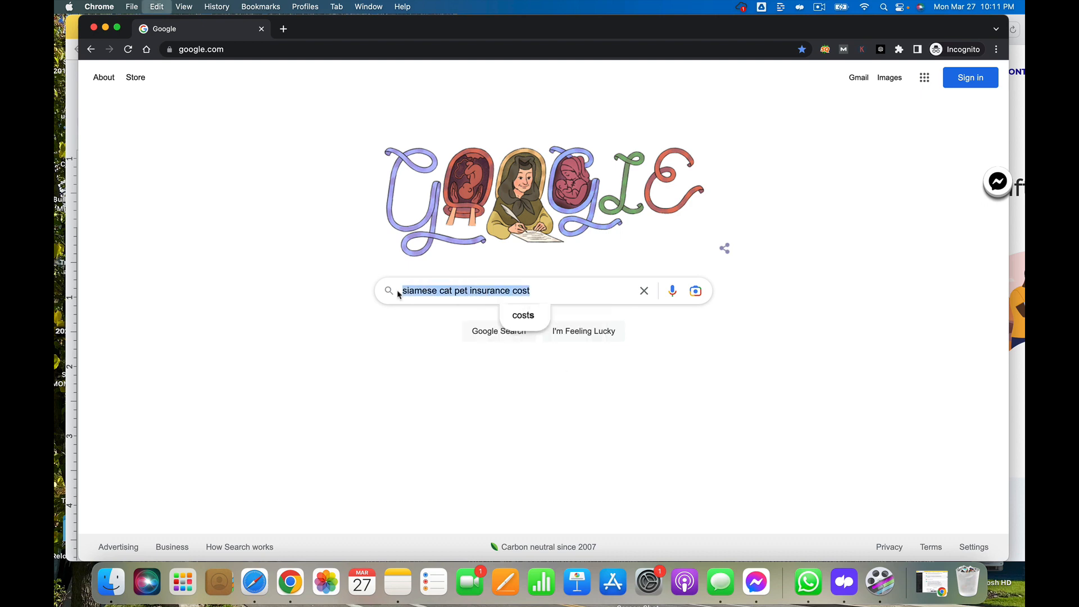
{"action": "left_click", "coordinate": [70, 142]}
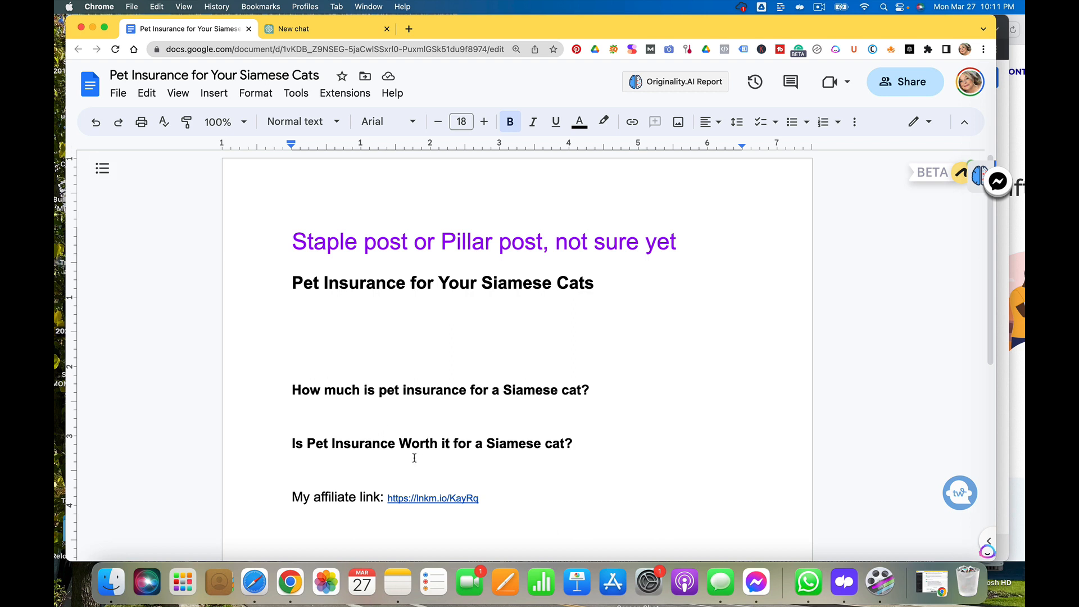
{"action": "scroll", "coordinate": [423, 458], "scroll_direction": "down", "scroll_amount": 5}
{"action": "left_click", "coordinate": [600, 324]}
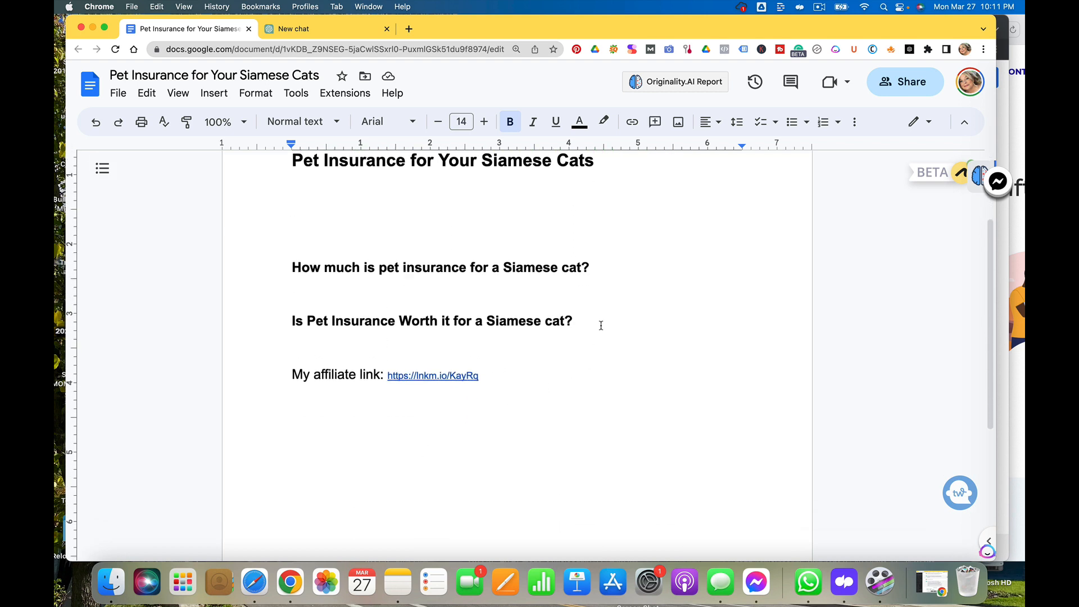
{"action": "key", "text": "Return"}
{"action": "key", "text": "super+v"}
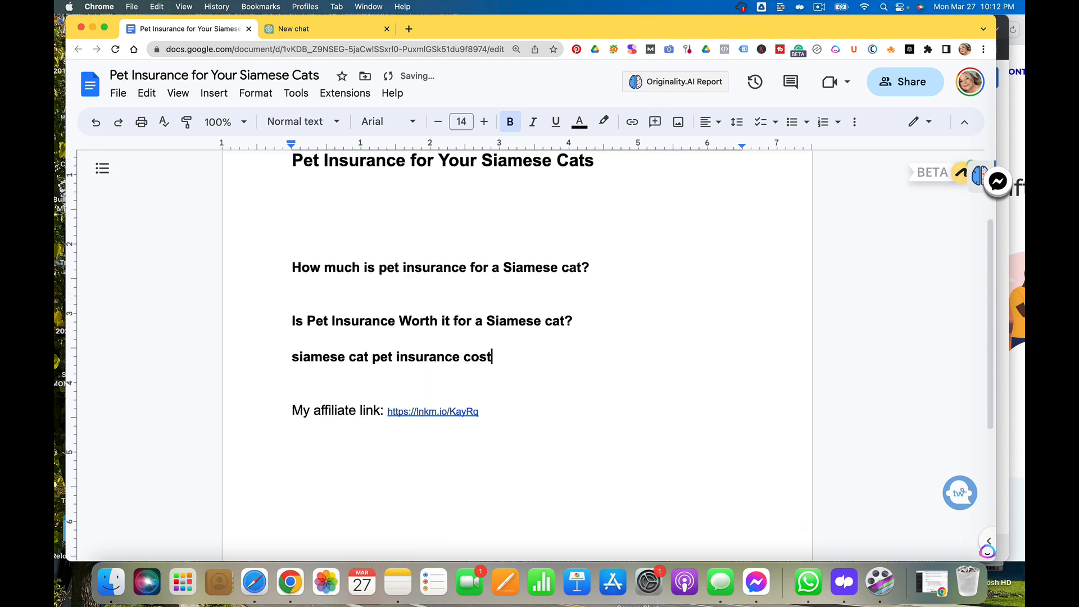
{"action": "key", "text": "Return"}
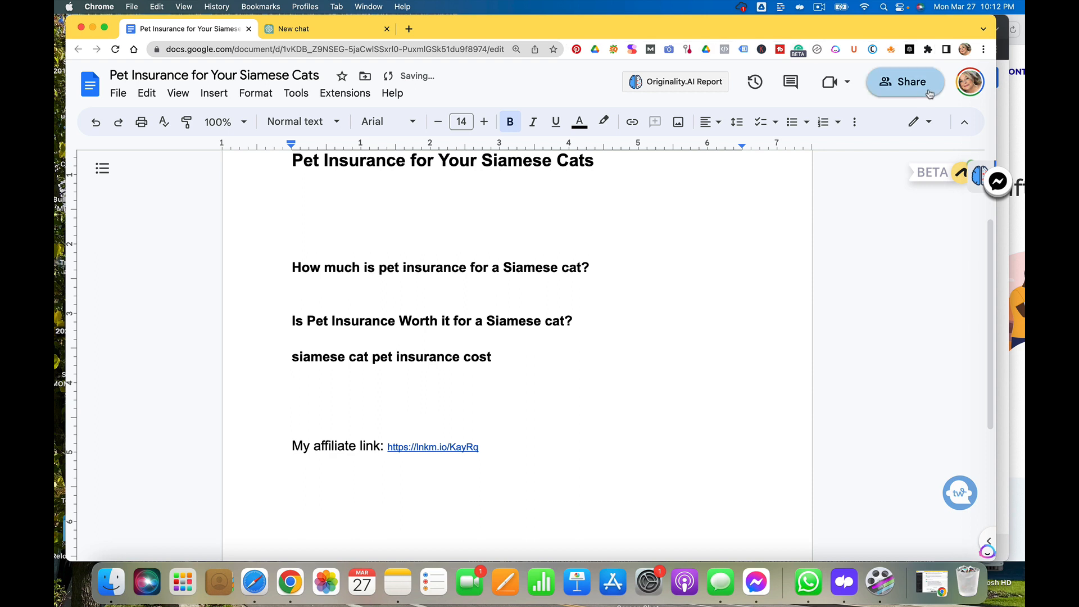
Switch to the incognito browser window and search Google for 'pet insurance for siamese cats'
{"action": "key", "text": "super+grave"}
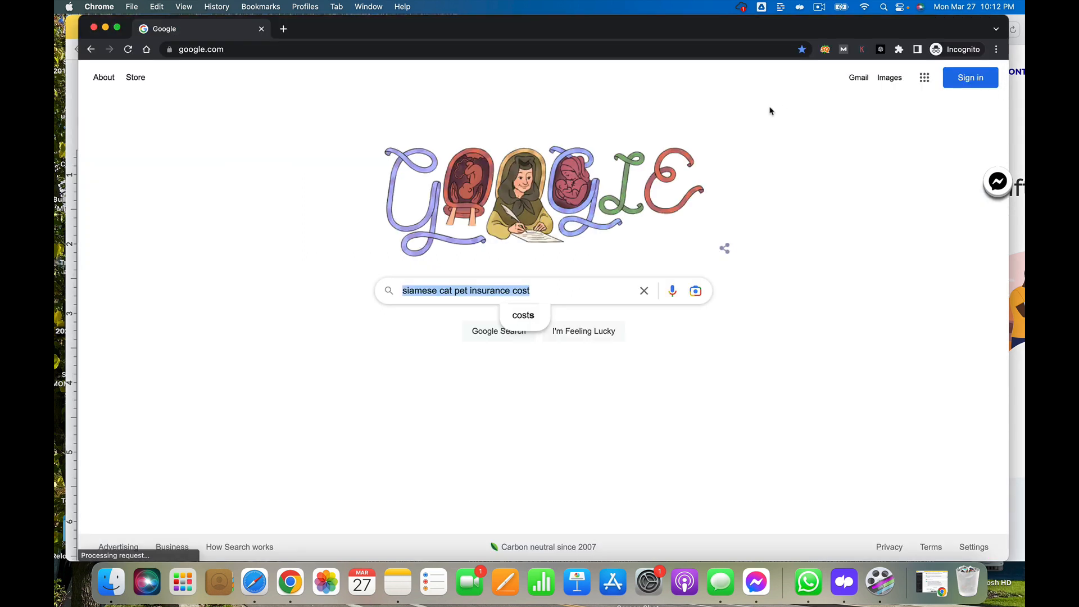
{"action": "left_click", "coordinate": [570, 398]}
{"action": "left_click", "coordinate": [540, 284]}
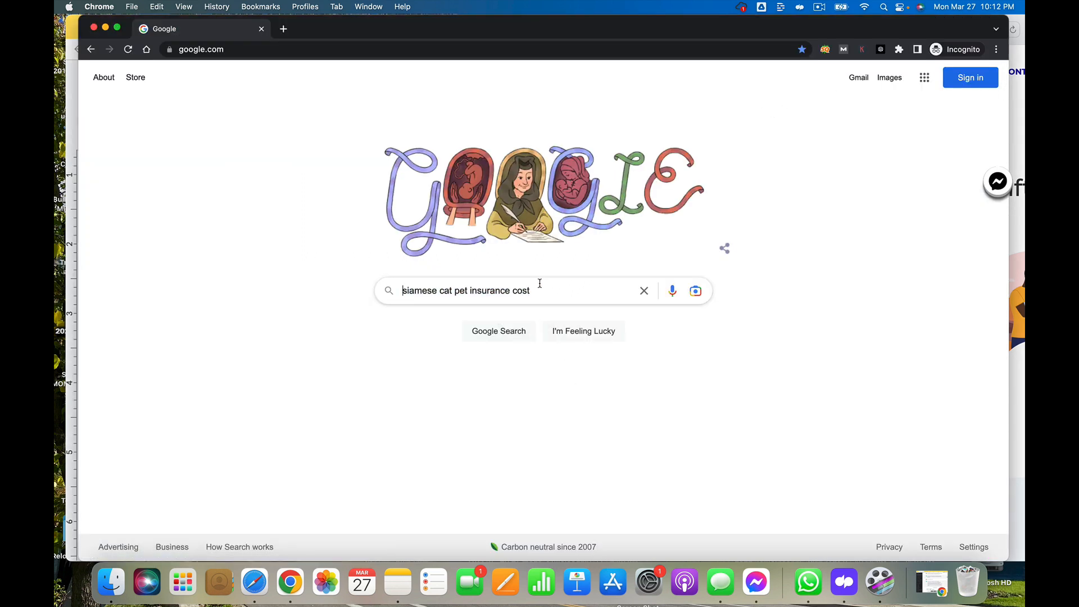
{"action": "left_click", "coordinate": [540, 293]}
{"action": "key", "text": "BackSpace"}
{"action": "key", "text": "BackSpace"}
{"action": "key", "text": "BackSpace"}
{"action": "key", "text": "BackSpace"}
{"action": "key", "text": "BackSpace"}
{"action": "key", "text": "BackSpace"}
{"action": "key", "text": "BackSpace"}
{"action": "key", "text": "BackSpace"}
{"action": "key", "text": "BackSpace"}
{"action": "key", "text": "BackSpace"}
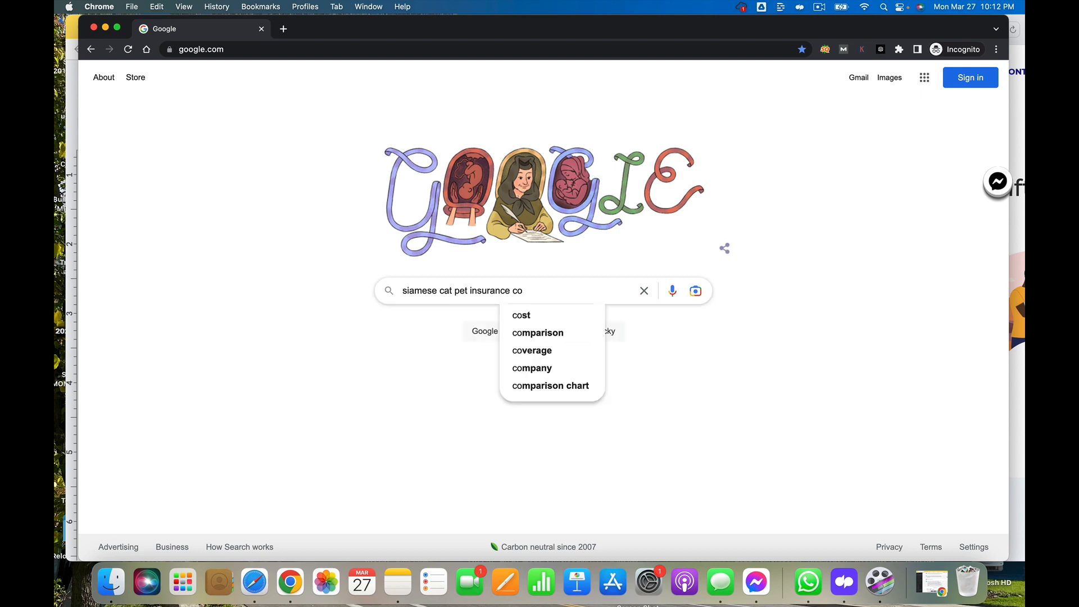
{"action": "key", "text": "BackSpace"}
{"action": "key", "text": "BackSpace"}
{"action": "key", "text": "BackSpace"}
{"action": "key", "text": "BackSpace"}
{"action": "key", "text": "BackSpace"}
{"action": "key", "text": "BackSpace"}
{"action": "key", "text": "BackSpace"}
{"action": "key", "text": "BackSpace"}
{"action": "key", "text": "BackSpace"}
{"action": "key", "text": "BackSpace"}
{"action": "key", "text": "BackSpace"}
{"action": "key", "text": "BackSpace"}
{"action": "key", "text": "BackSpace"}
{"action": "key", "text": "BackSpace"}
{"action": "key", "text": "BackSpace"}
{"action": "key", "text": "BackSpace"}
{"action": "key", "text": "BackSpace"}
{"action": "key", "text": "BackSpace"}
{"action": "key", "text": "BackSpace"}
{"action": "key", "text": "BackSpace"}
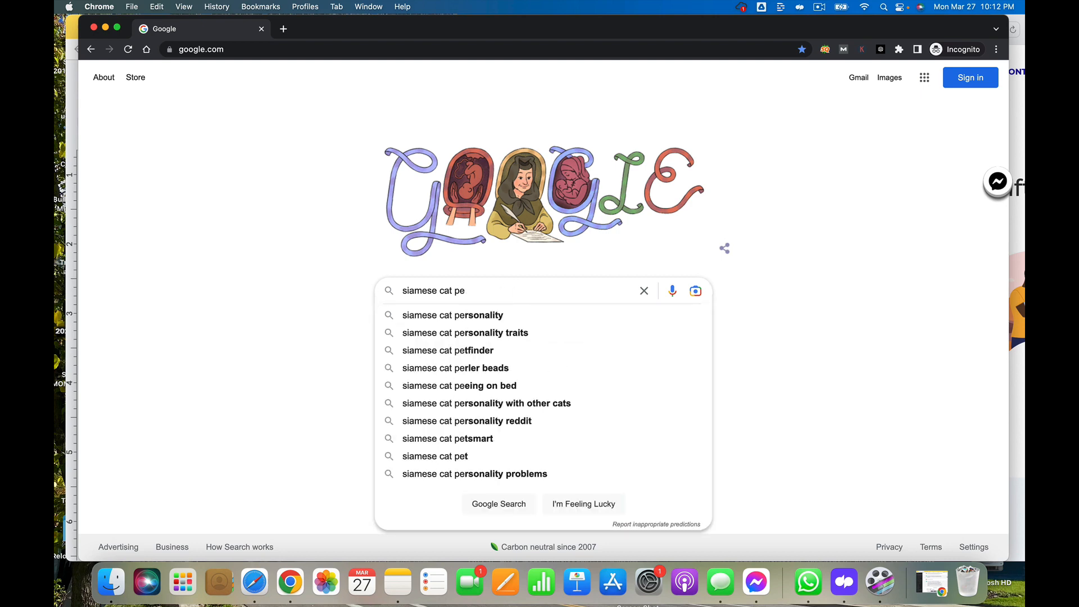
{"action": "type", "text": "oet"}
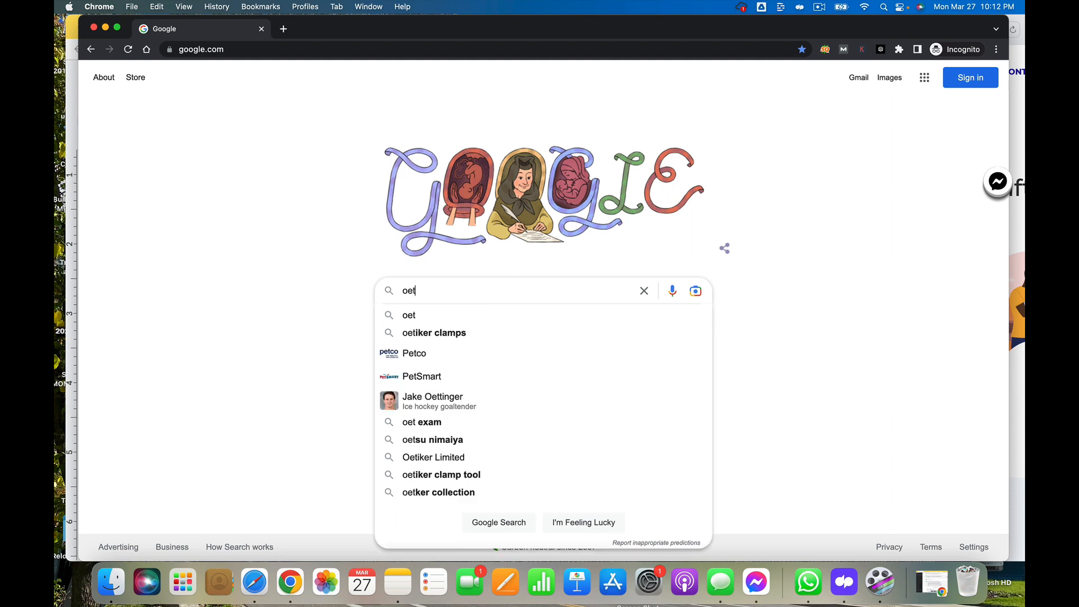
{"action": "key", "text": "BackSpace"}
{"action": "key", "text": "BackSpace"}
{"action": "key", "text": "BackSpace"}
{"action": "type", "text": "pet ins"}
{"action": "type", "text": "urance"}
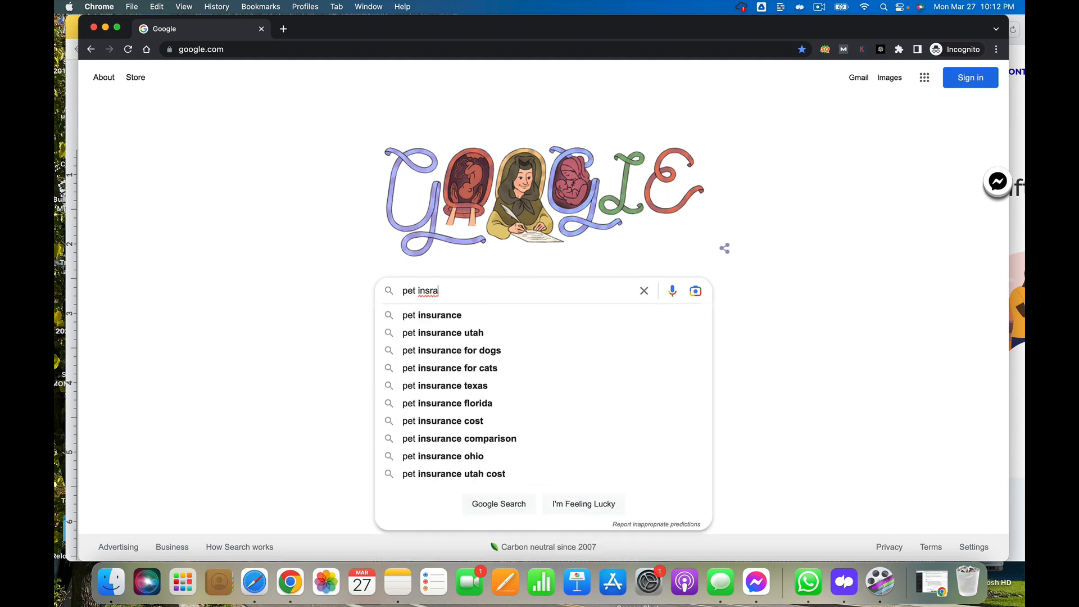
{"action": "type", "text": " for"}
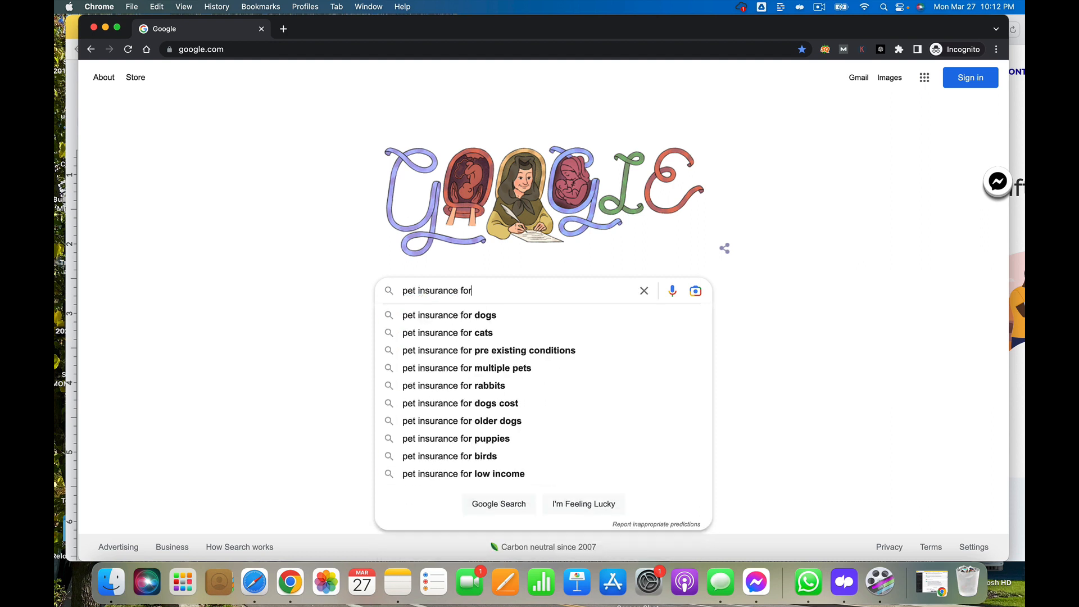
{"action": "type", "text": " siamese cats"}
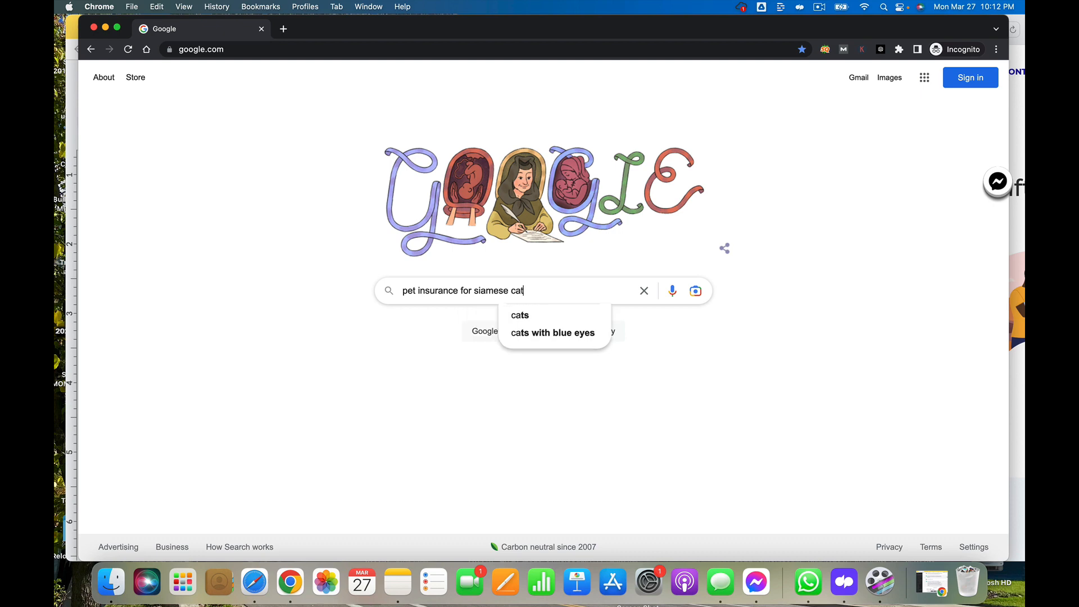
{"action": "key", "text": "Return"}
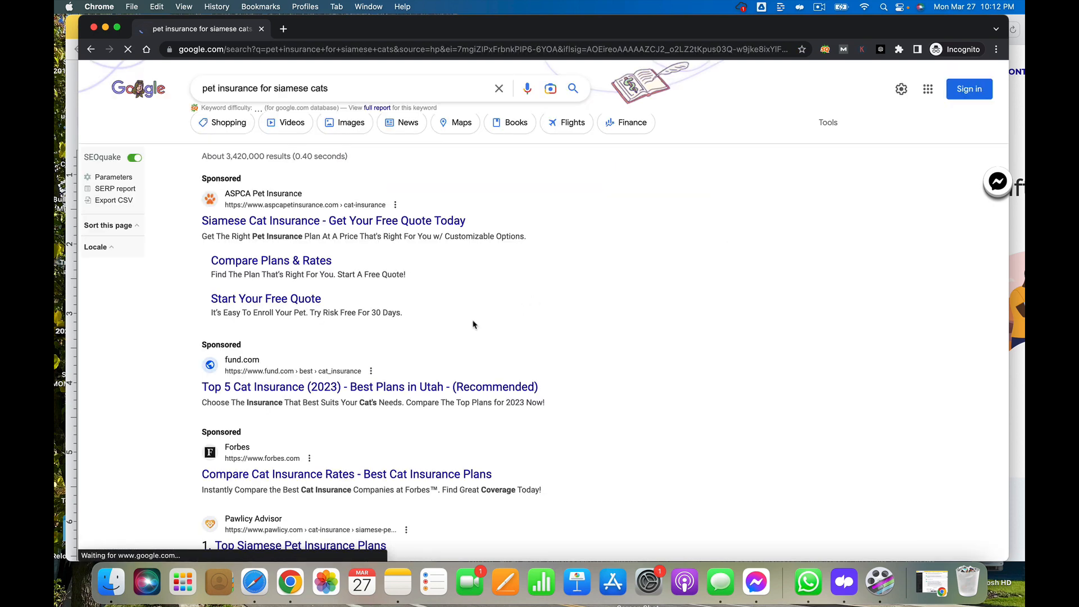
Scroll through the search results, keyword panels and related searches for 'pet insurance for siamese cats'
{"action": "scroll", "coordinate": [470, 336], "scroll_direction": "down", "scroll_amount": 1}
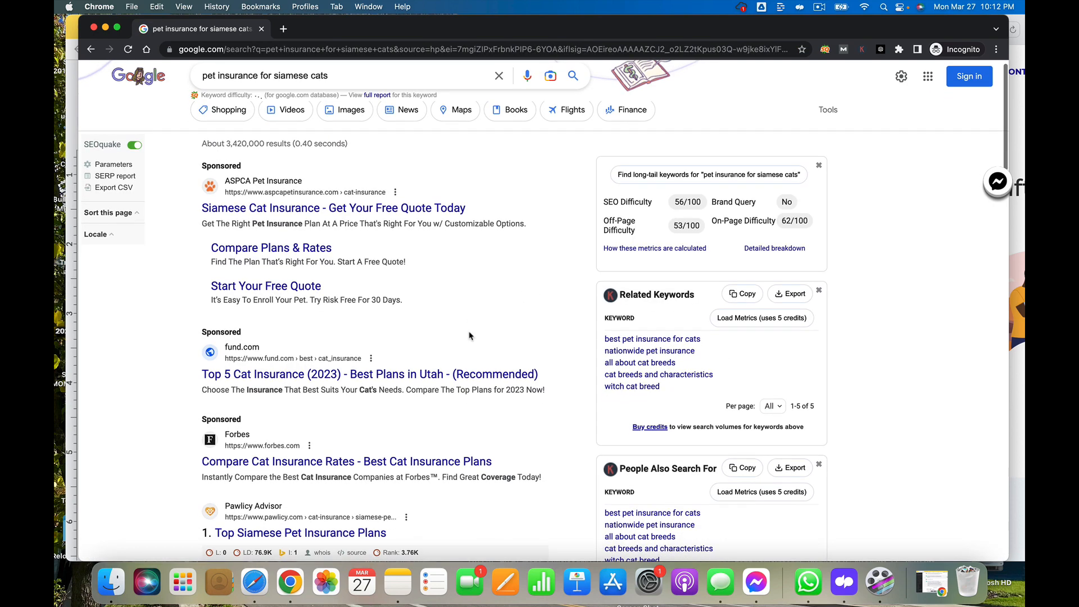
{"action": "scroll", "coordinate": [470, 336], "scroll_direction": "down", "scroll_amount": 3}
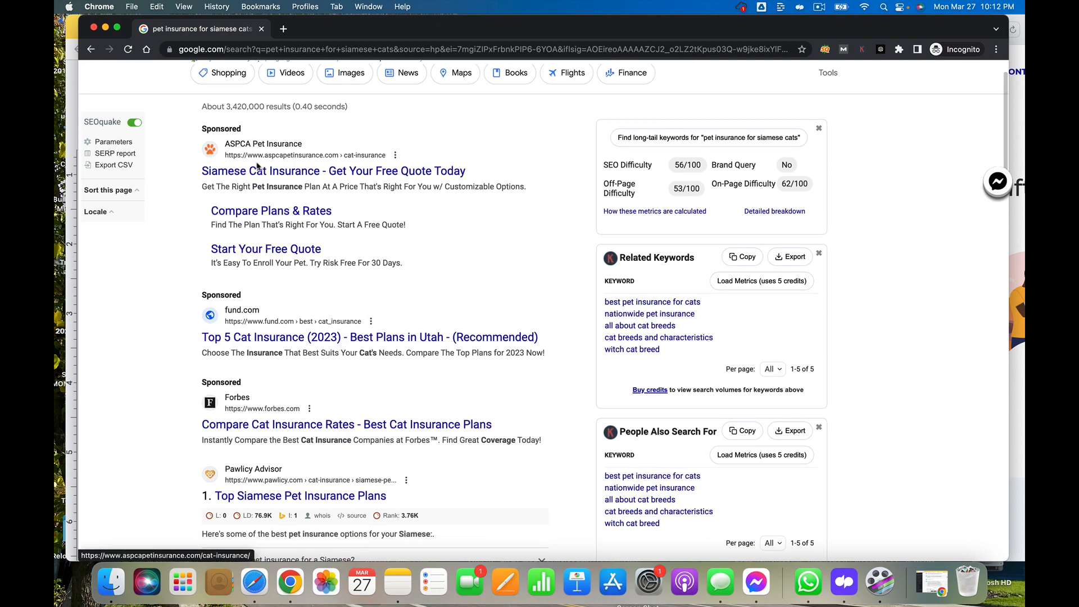
{"action": "scroll", "coordinate": [317, 255], "scroll_direction": "down", "scroll_amount": 2}
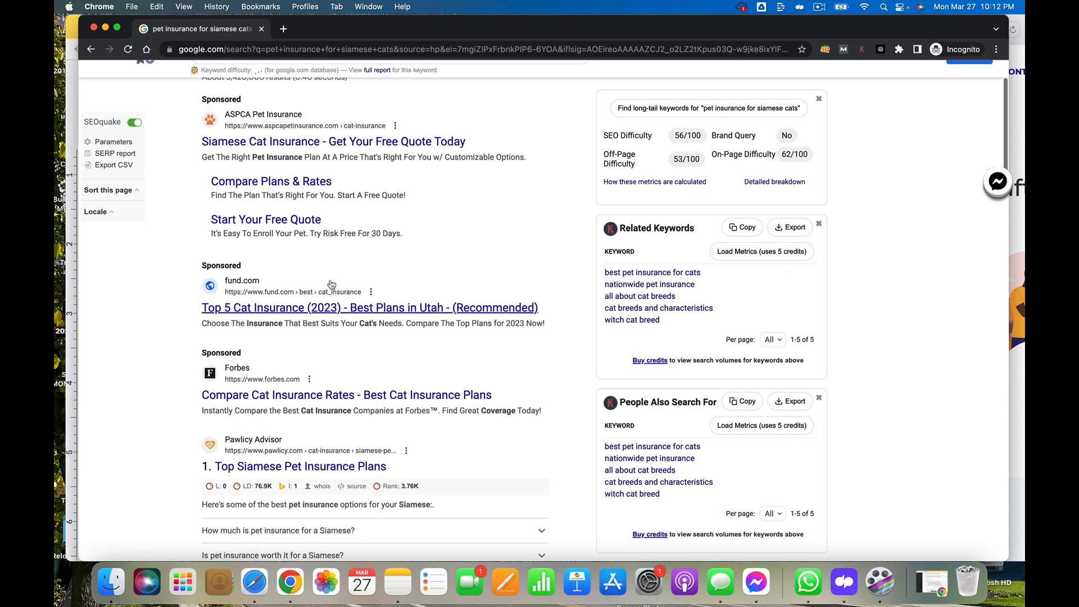
{"action": "scroll", "coordinate": [314, 285], "scroll_direction": "down", "scroll_amount": 3}
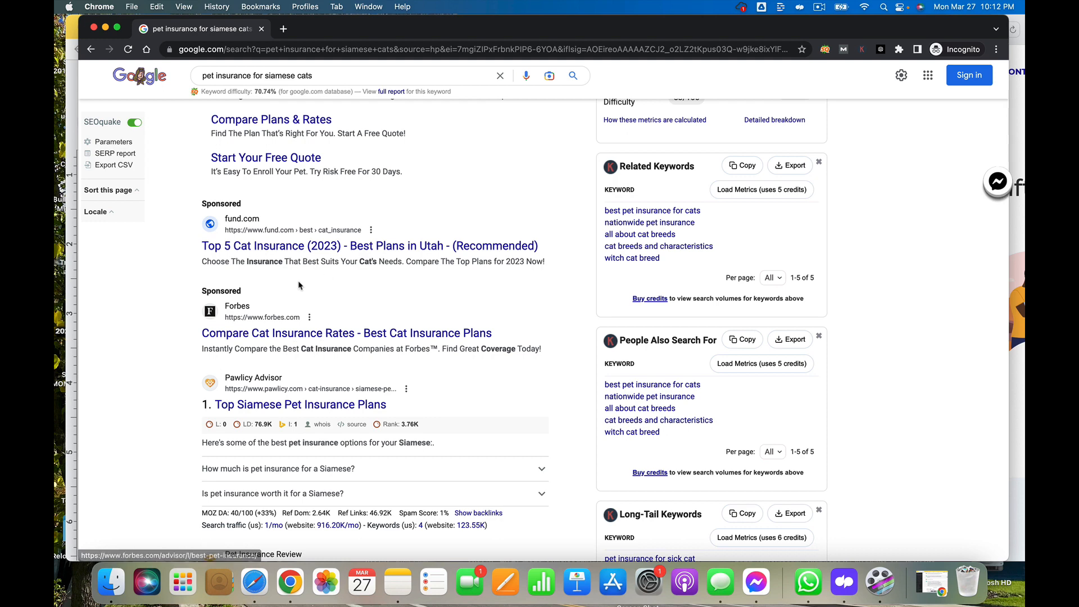
{"action": "scroll", "coordinate": [300, 286], "scroll_direction": "down", "scroll_amount": 4}
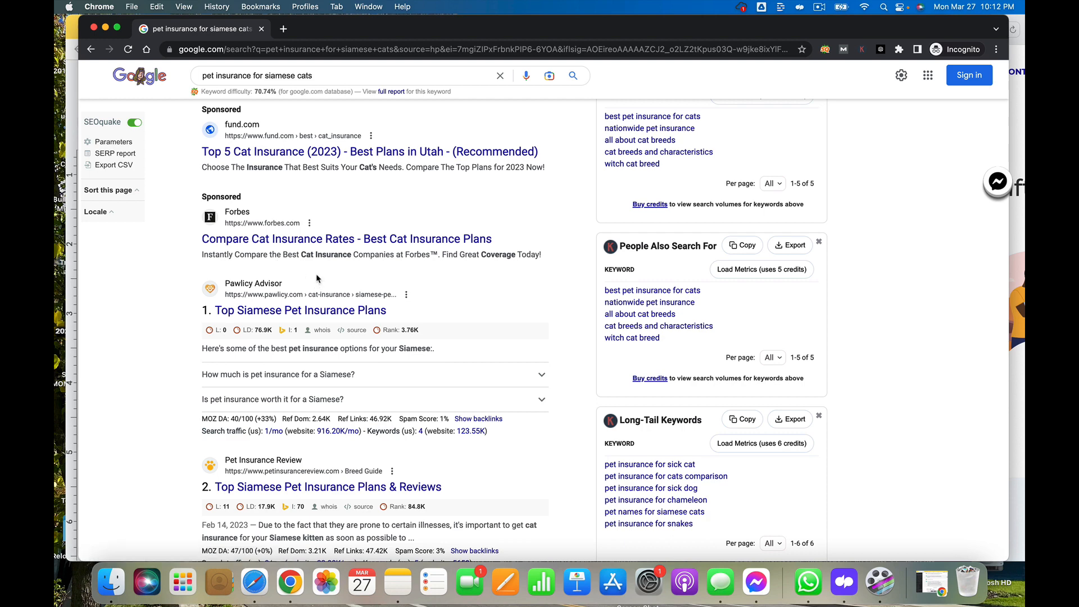
{"action": "scroll", "coordinate": [320, 279], "scroll_direction": "down", "scroll_amount": 2}
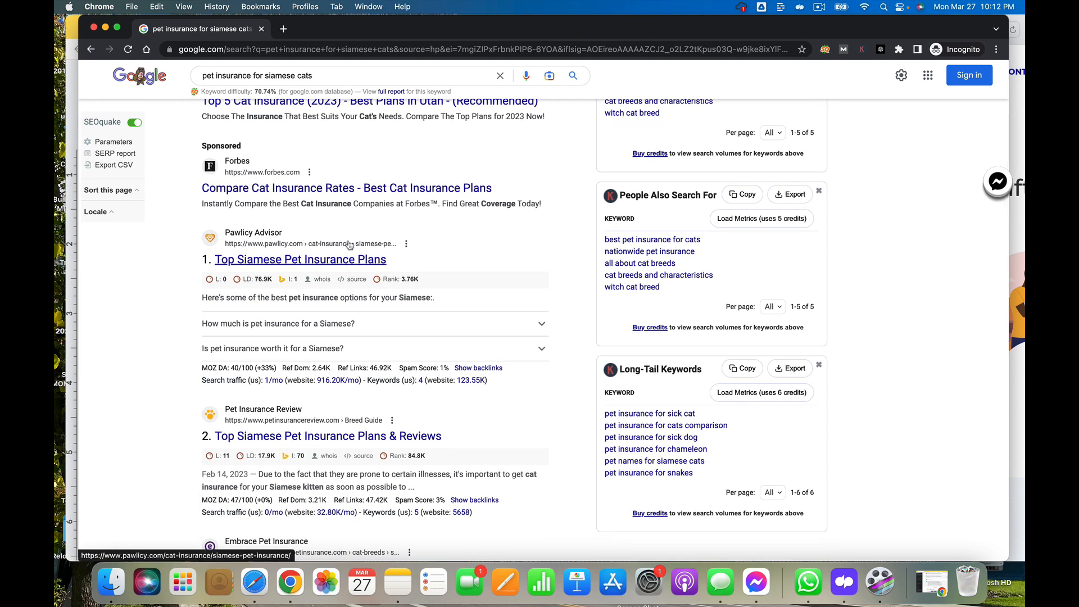
{"action": "scroll", "coordinate": [233, 272], "scroll_direction": "down", "scroll_amount": 1}
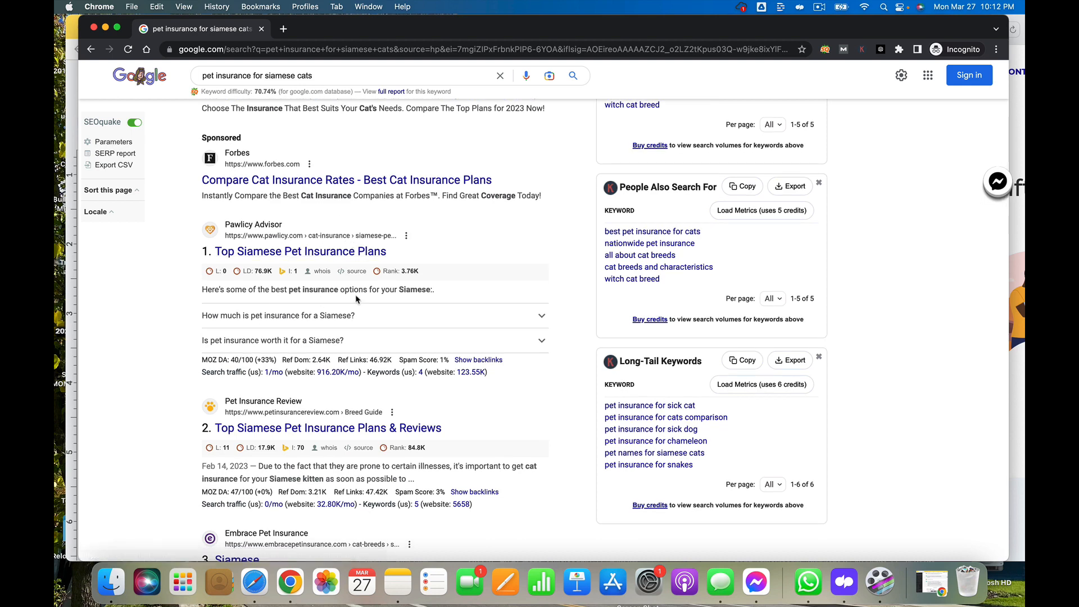
{"action": "scroll", "coordinate": [348, 292], "scroll_direction": "down", "scroll_amount": 5}
{"action": "scroll", "coordinate": [315, 281], "scroll_direction": "down", "scroll_amount": 1}
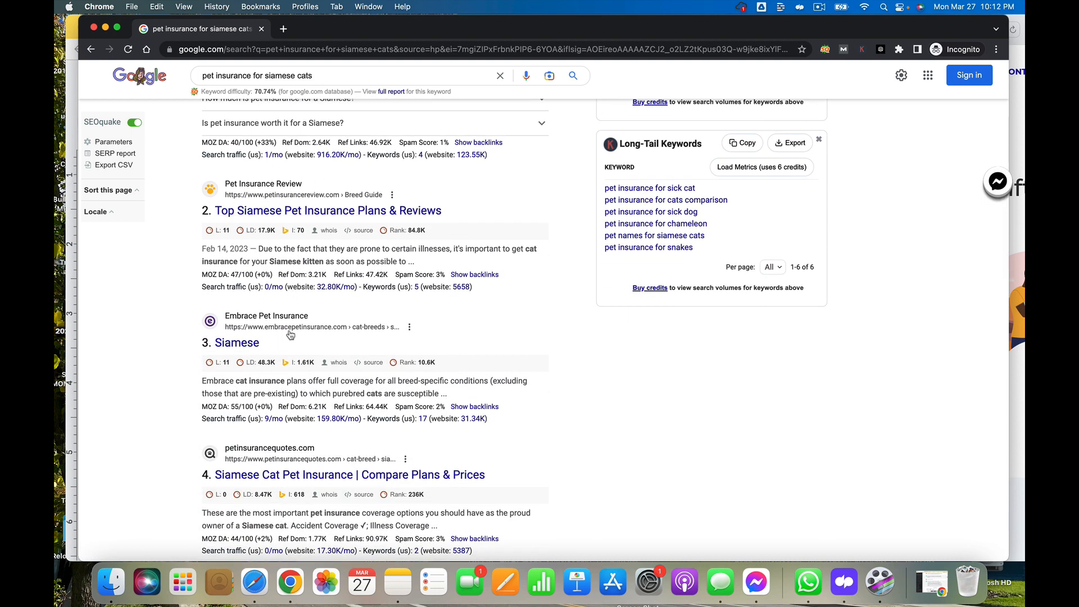
{"action": "scroll", "coordinate": [285, 358], "scroll_direction": "down", "scroll_amount": 5}
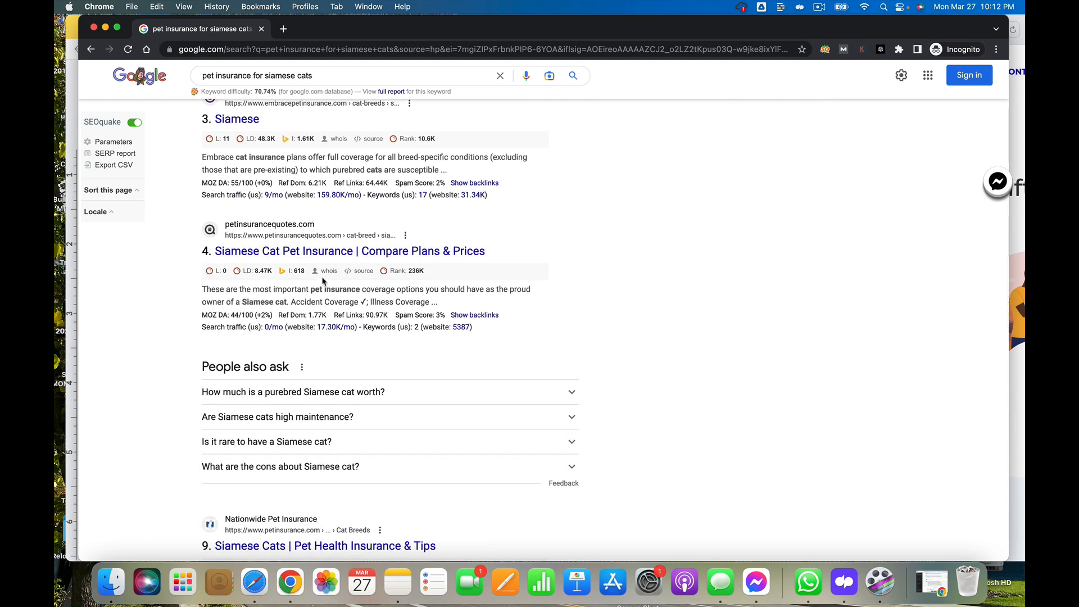
{"action": "scroll", "coordinate": [322, 277], "scroll_direction": "down", "scroll_amount": 3}
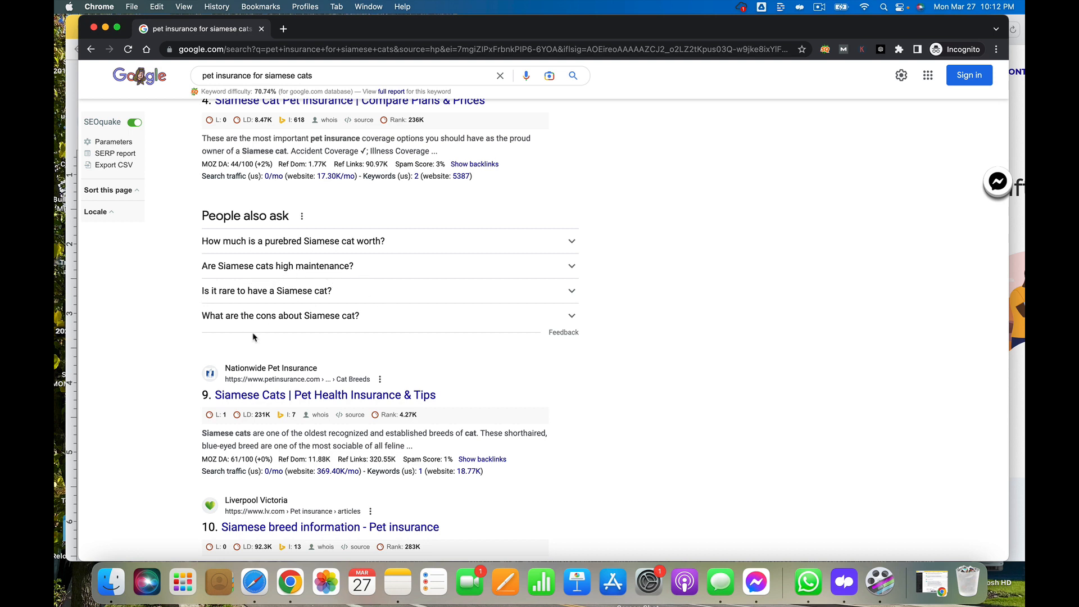
{"action": "scroll", "coordinate": [429, 336], "scroll_direction": "up", "scroll_amount": 3}
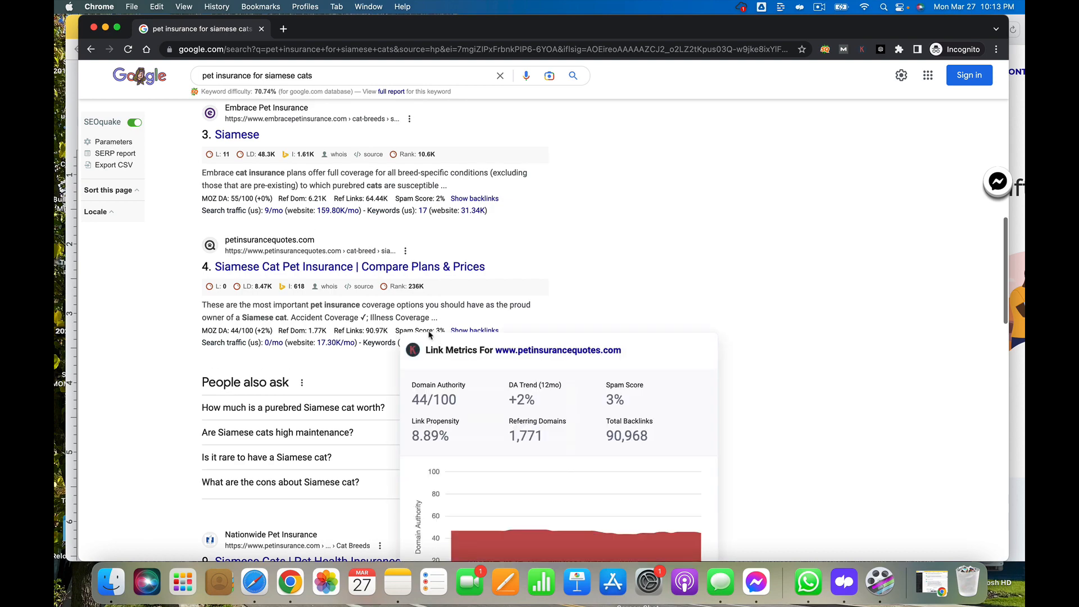
{"action": "scroll", "coordinate": [439, 337], "scroll_direction": "down", "scroll_amount": 5}
{"action": "scroll", "coordinate": [482, 458], "scroll_direction": "down", "scroll_amount": 8}
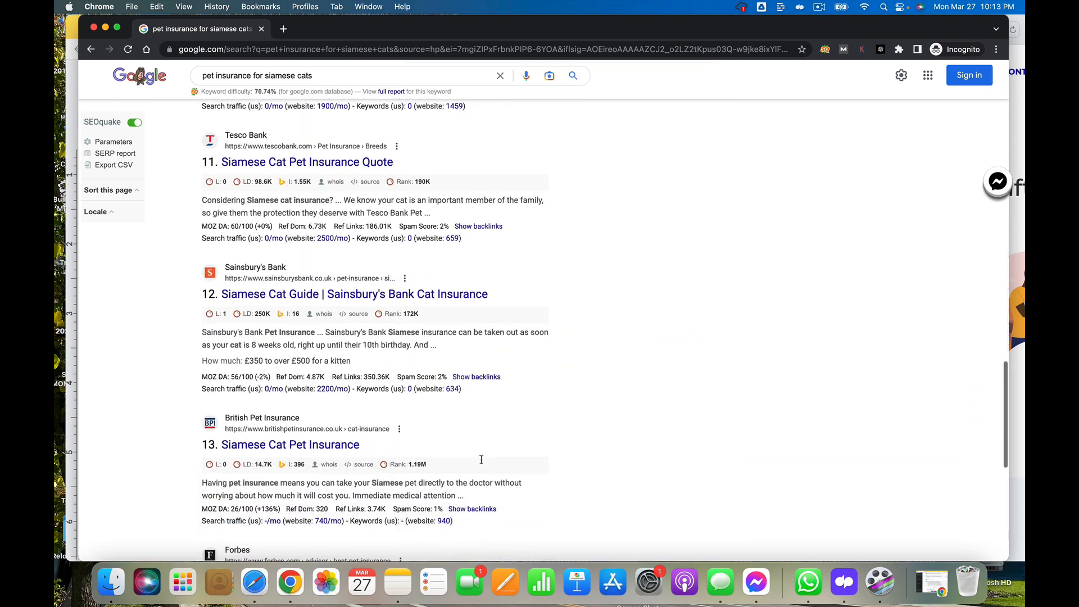
{"action": "scroll", "coordinate": [482, 464], "scroll_direction": "down", "scroll_amount": 5}
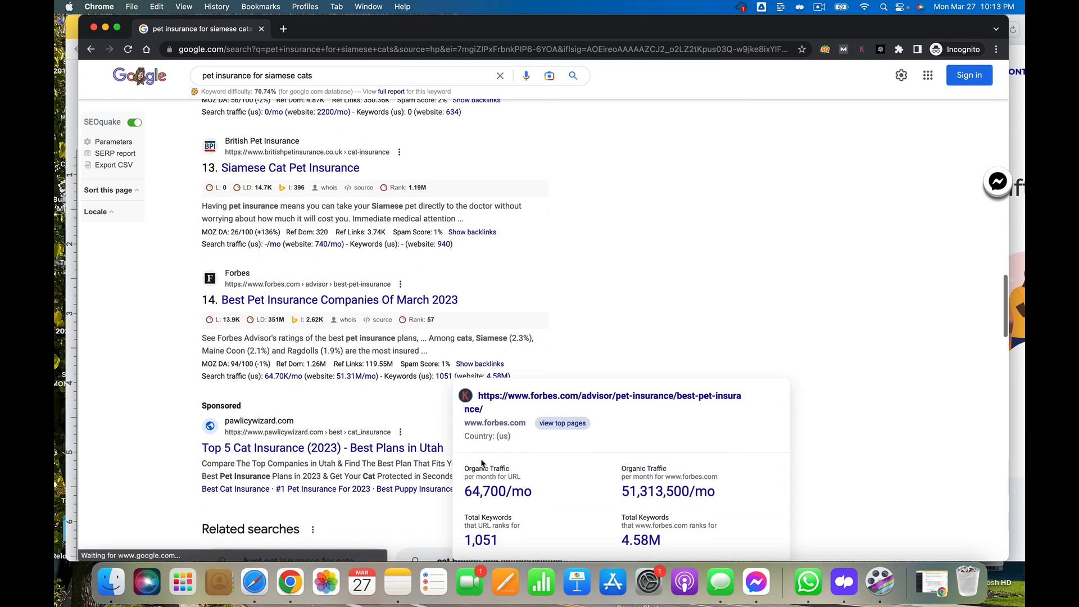
{"action": "scroll", "coordinate": [387, 498], "scroll_direction": "down", "scroll_amount": 3}
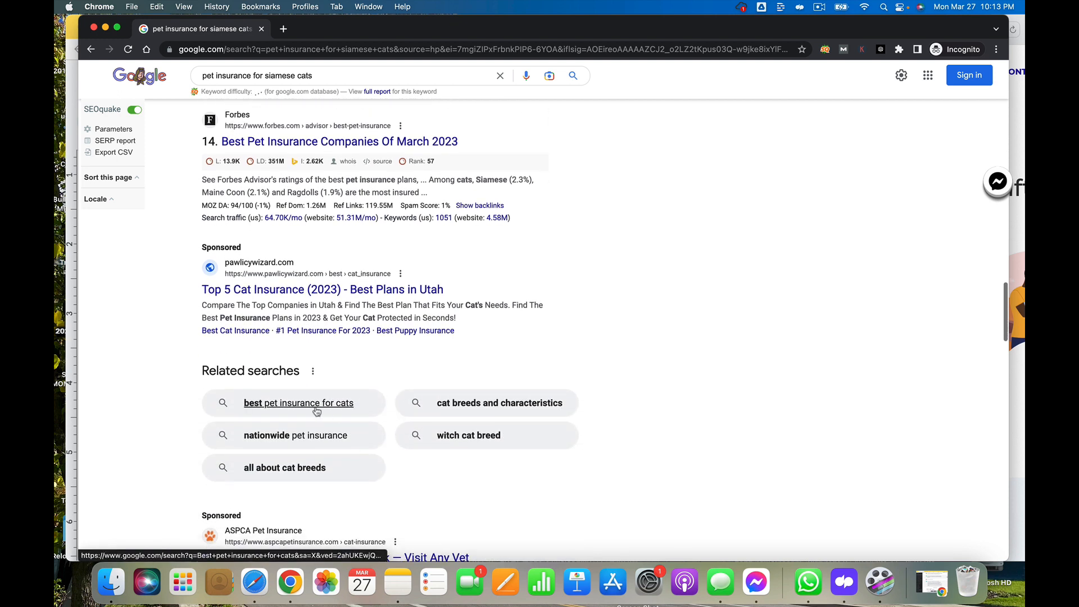
Open the related search 'best pet insurance for cats' and block the location request
{"action": "left_click", "coordinate": [367, 405]}
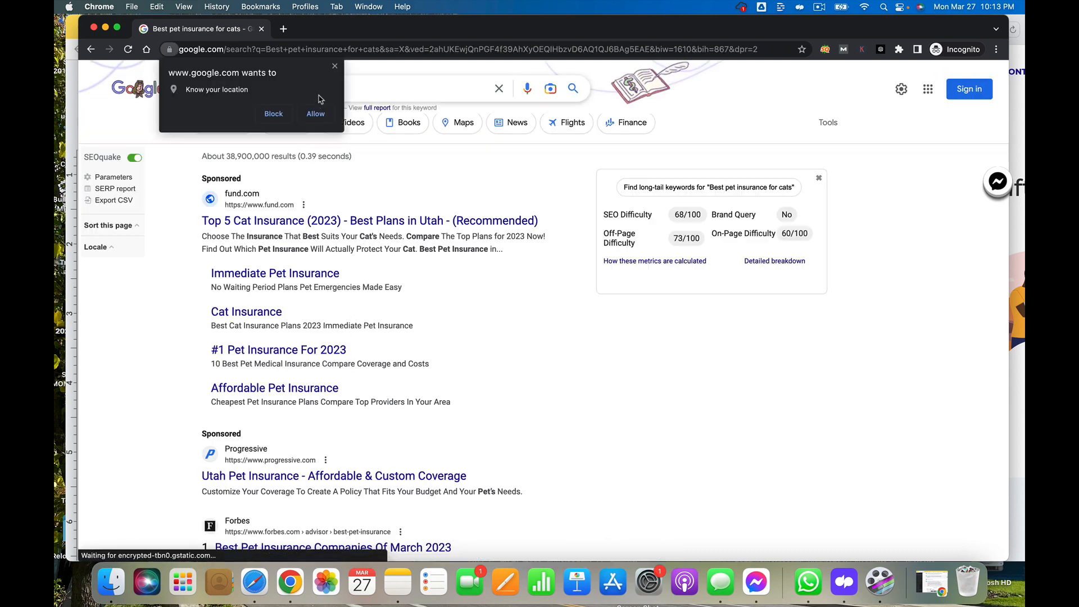
{"action": "left_click", "coordinate": [274, 114]}
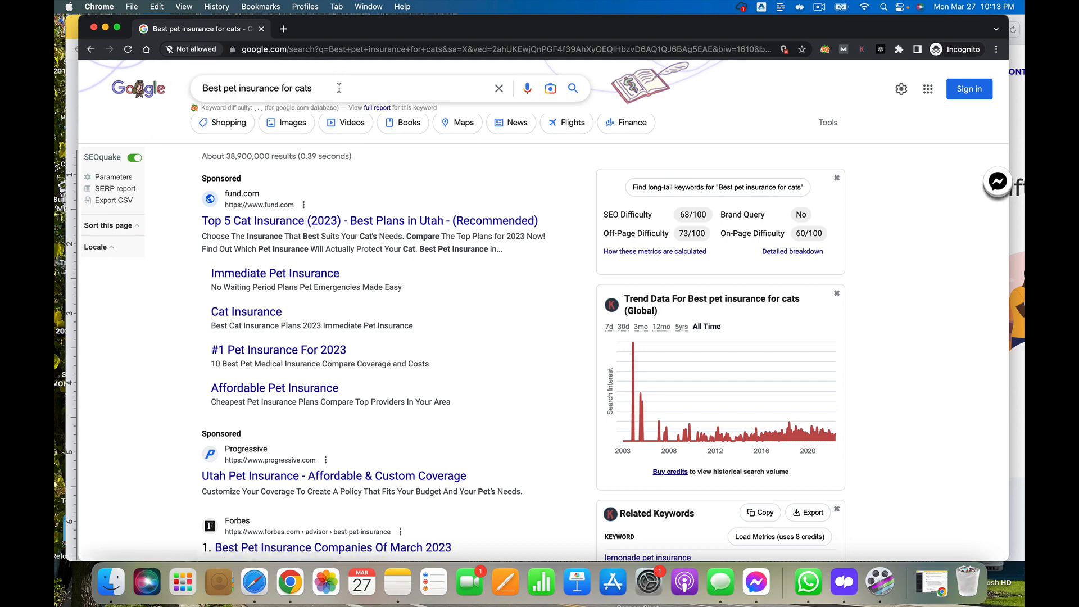
Copy the 'Best pet insurance for cats' query and paste it into the document below 'siamese cat pet insurance cost', adding a new line
{"action": "left_click_drag", "start_coordinate": [338, 88], "coordinate": [183, 71]}
{"action": "key", "text": "super+c"}
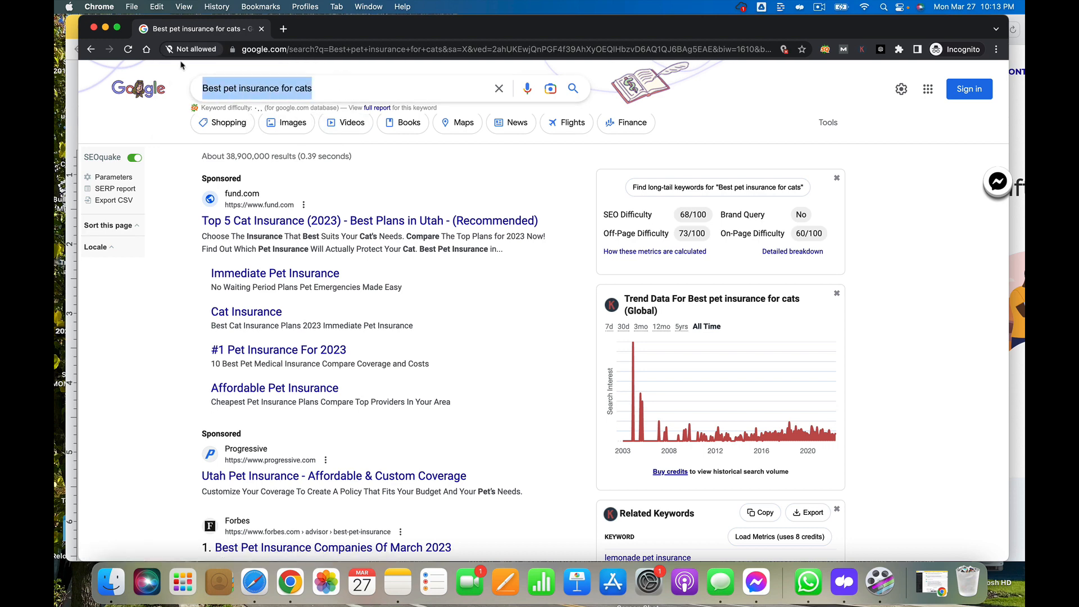
{"action": "left_click", "coordinate": [67, 61]}
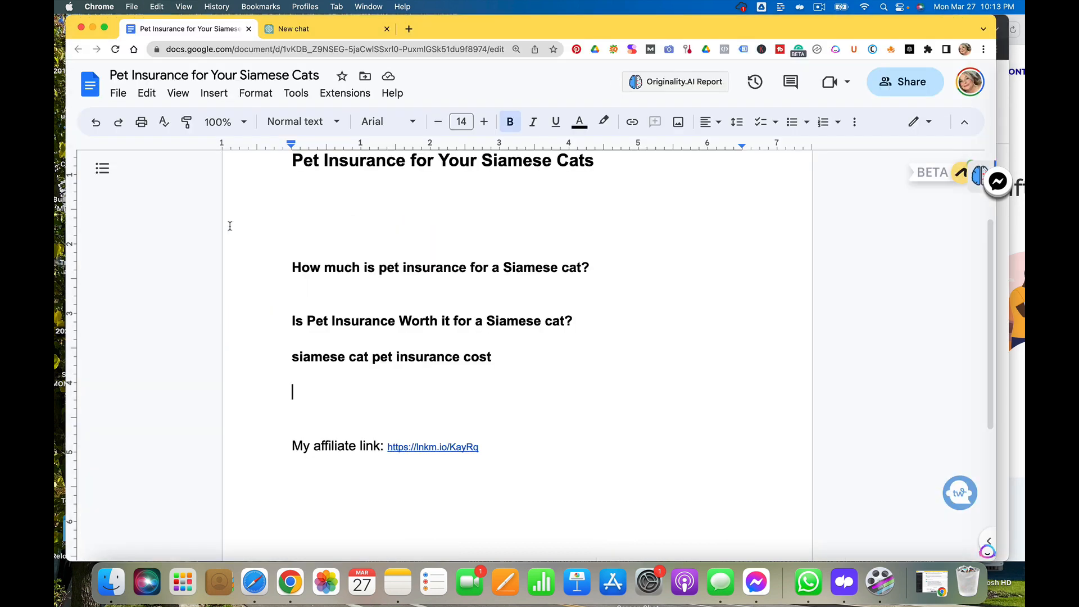
{"action": "key", "text": "super+v"}
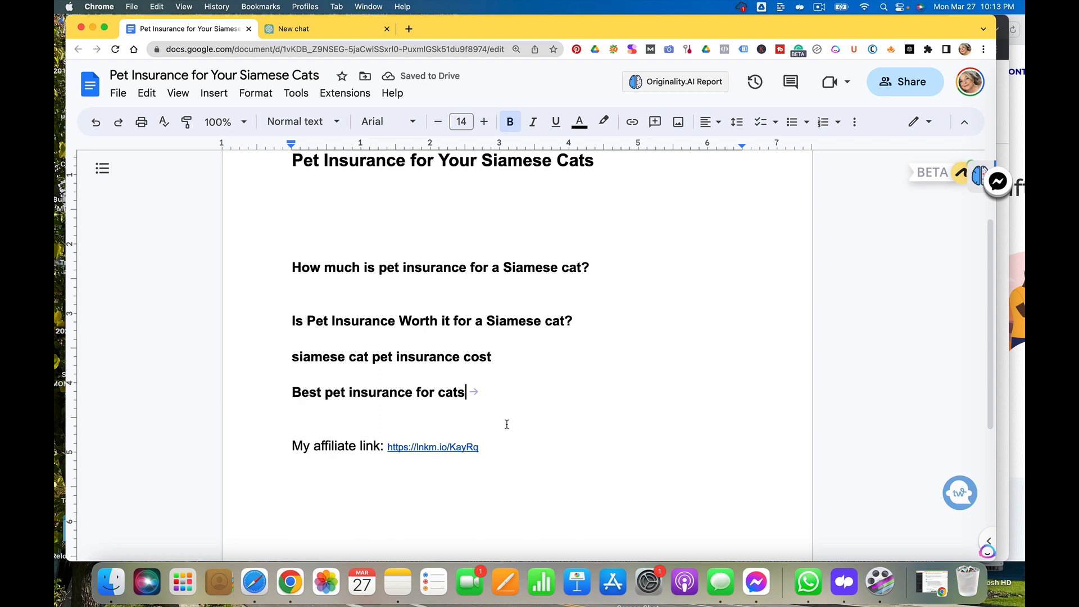
{"action": "key", "text": "Return"}
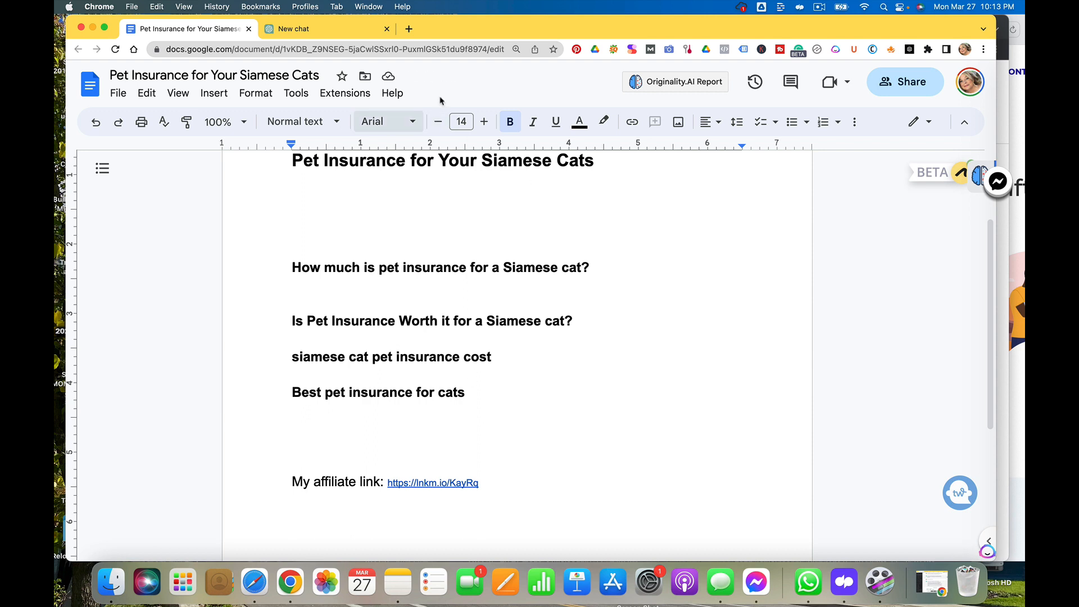
Review the 'Best pet insurance for cats' results and related searches, then close the incognito window
{"action": "left_click", "coordinate": [1004, 138]}
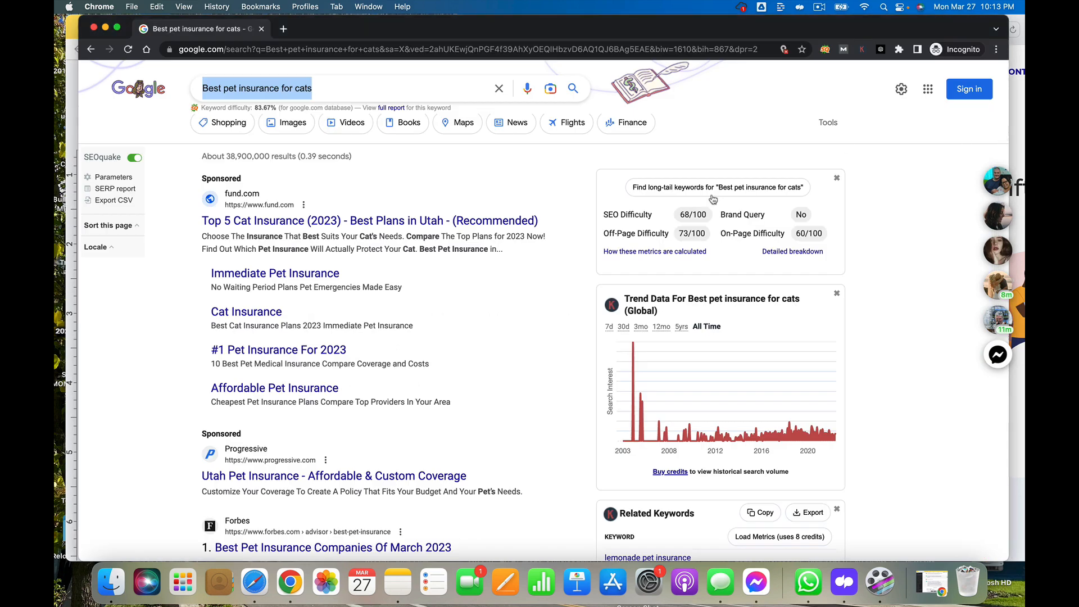
{"action": "scroll", "coordinate": [513, 352], "scroll_direction": "down", "scroll_amount": 1}
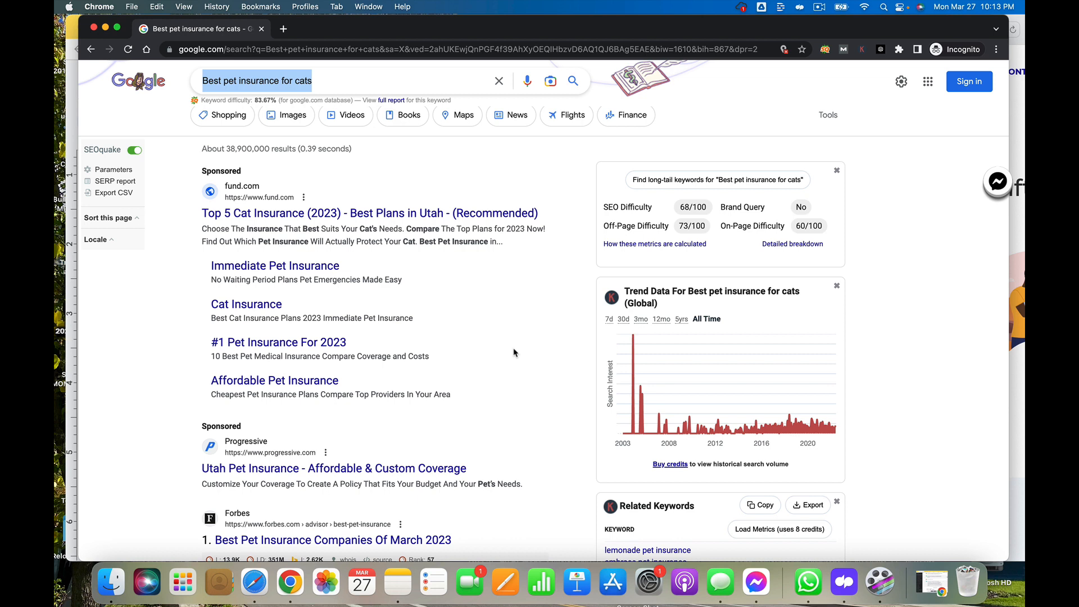
{"action": "scroll", "coordinate": [513, 352], "scroll_direction": "down", "scroll_amount": 10}
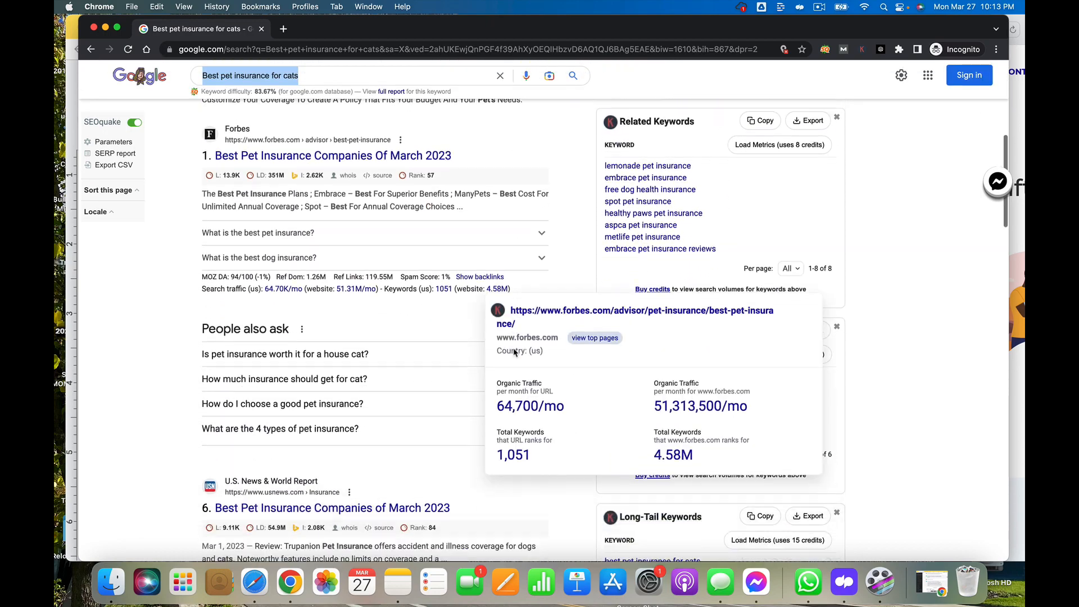
{"action": "scroll", "coordinate": [513, 352], "scroll_direction": "down", "scroll_amount": 10}
{"action": "scroll", "coordinate": [514, 352], "scroll_direction": "down", "scroll_amount": 15}
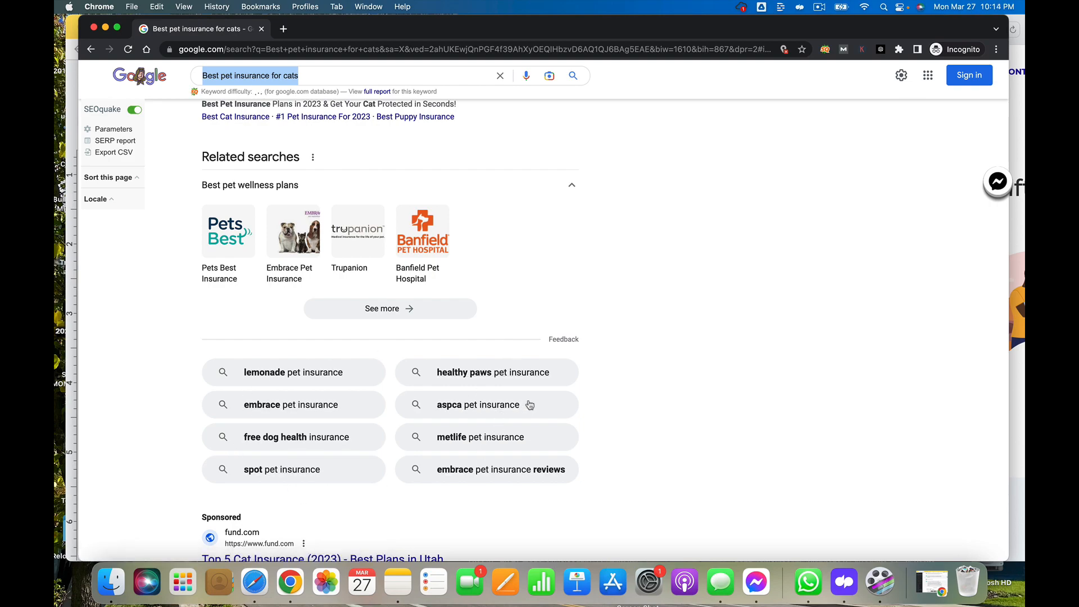
{"action": "scroll", "coordinate": [374, 468], "scroll_direction": "up", "scroll_amount": 15}
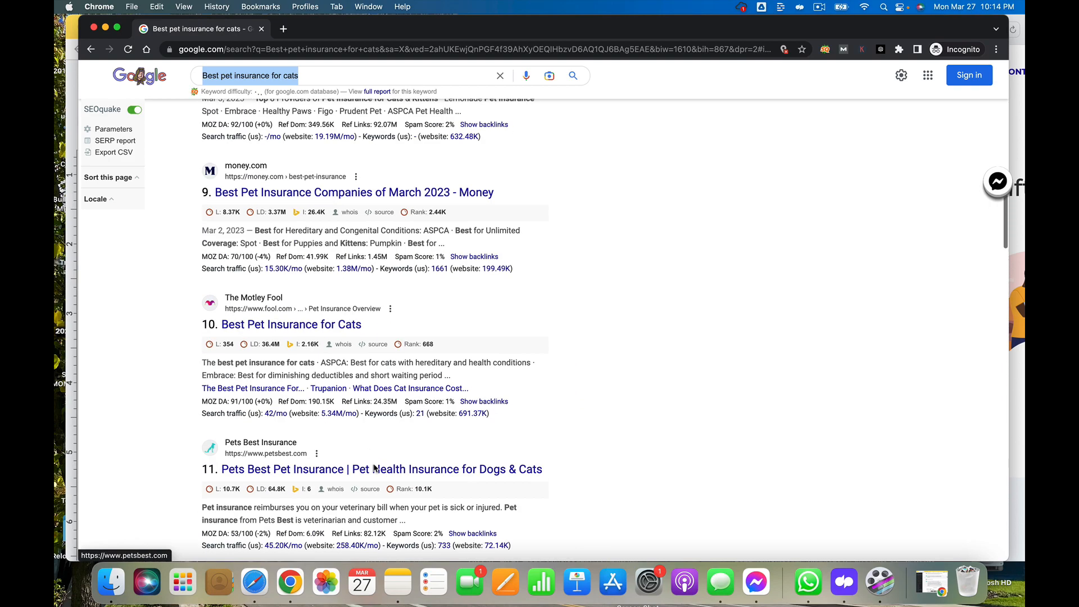
{"action": "left_click", "coordinate": [93, 28]}
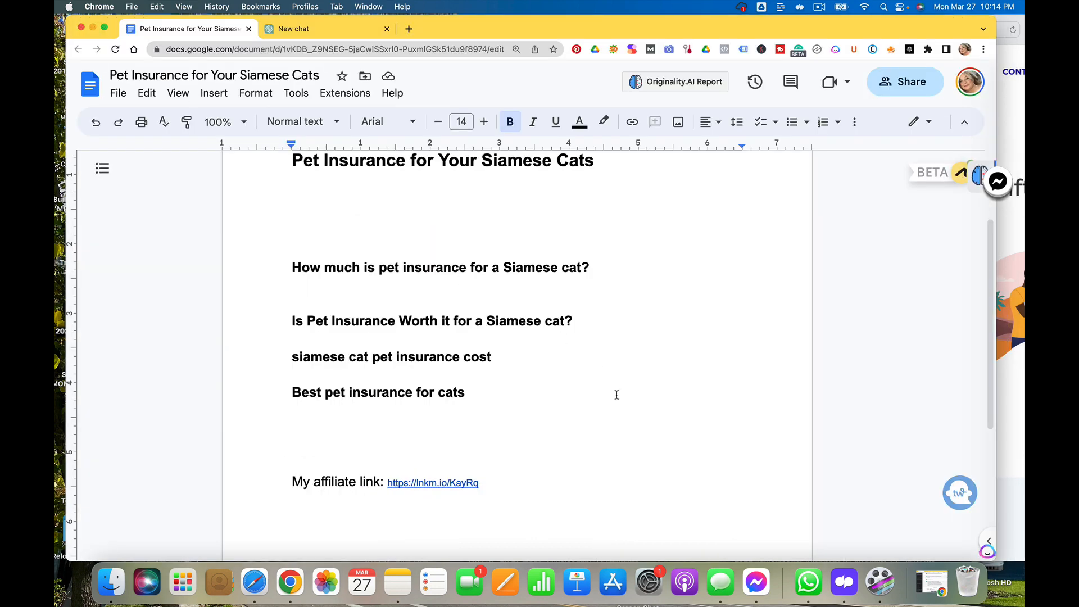
Bring the browser window with The Swiftest forward and read through its ranked pet insurance comparison list
{"action": "left_click", "coordinate": [1016, 125]}
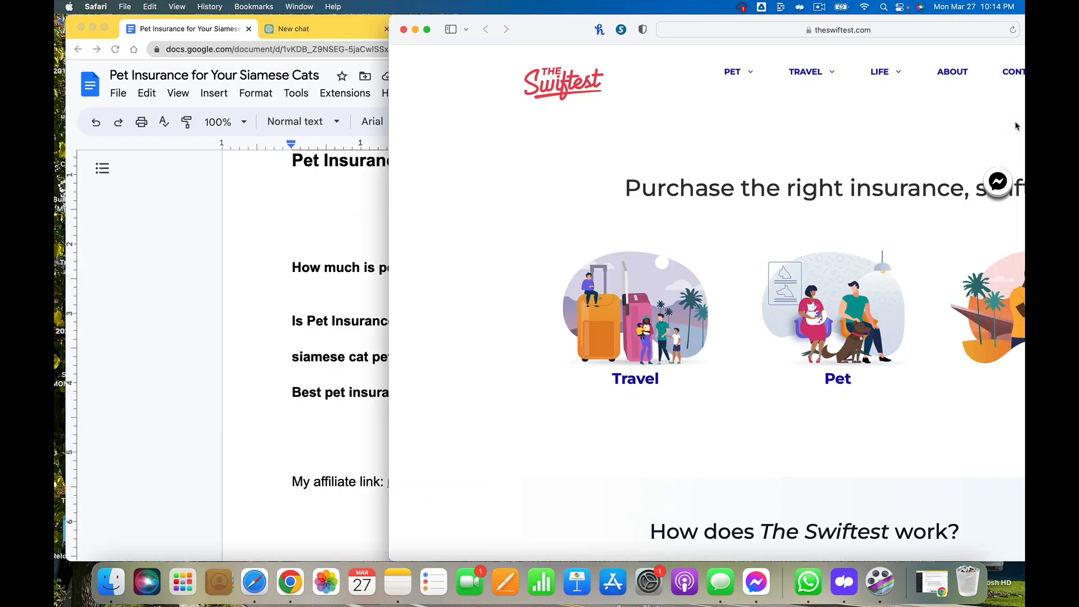
{"action": "left_click_drag", "start_coordinate": [563, 31], "coordinate": [328, 32]}
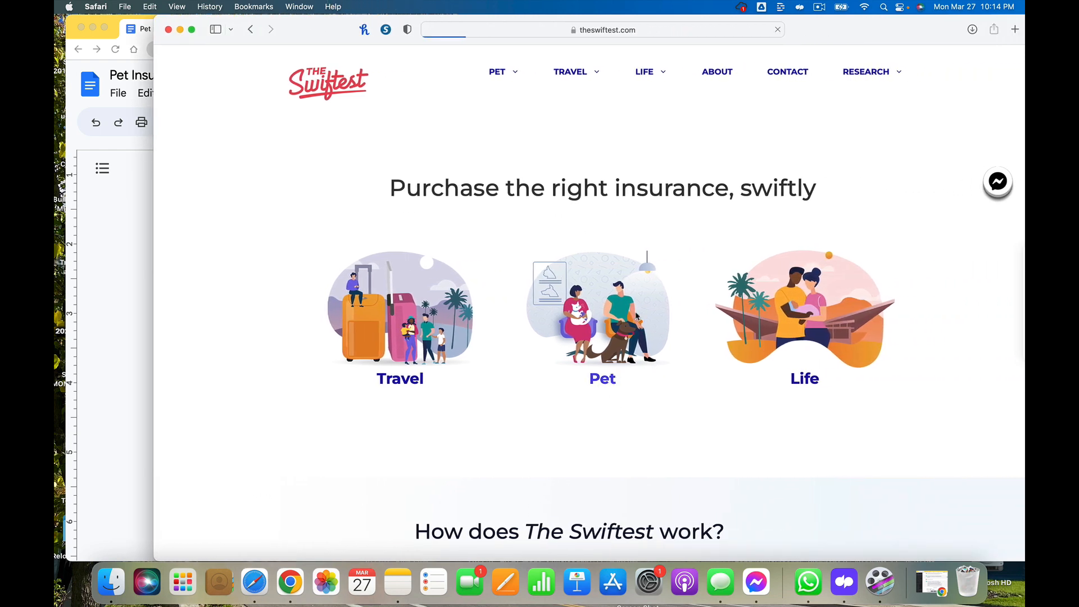
{"action": "scroll", "coordinate": [638, 317], "scroll_direction": "down", "scroll_amount": 2}
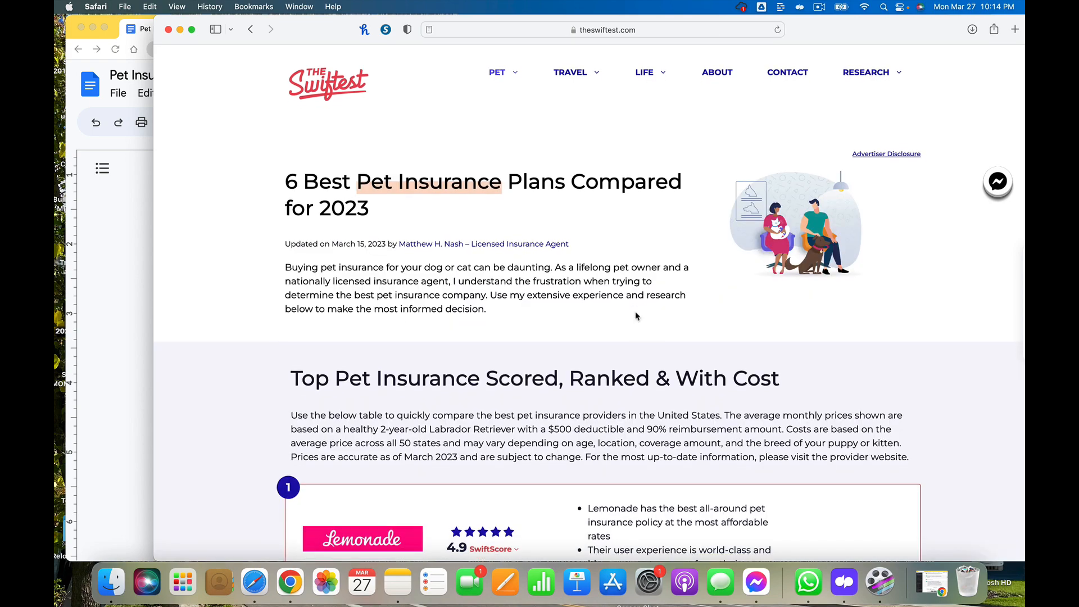
{"action": "scroll", "coordinate": [637, 317], "scroll_direction": "down", "scroll_amount": 5}
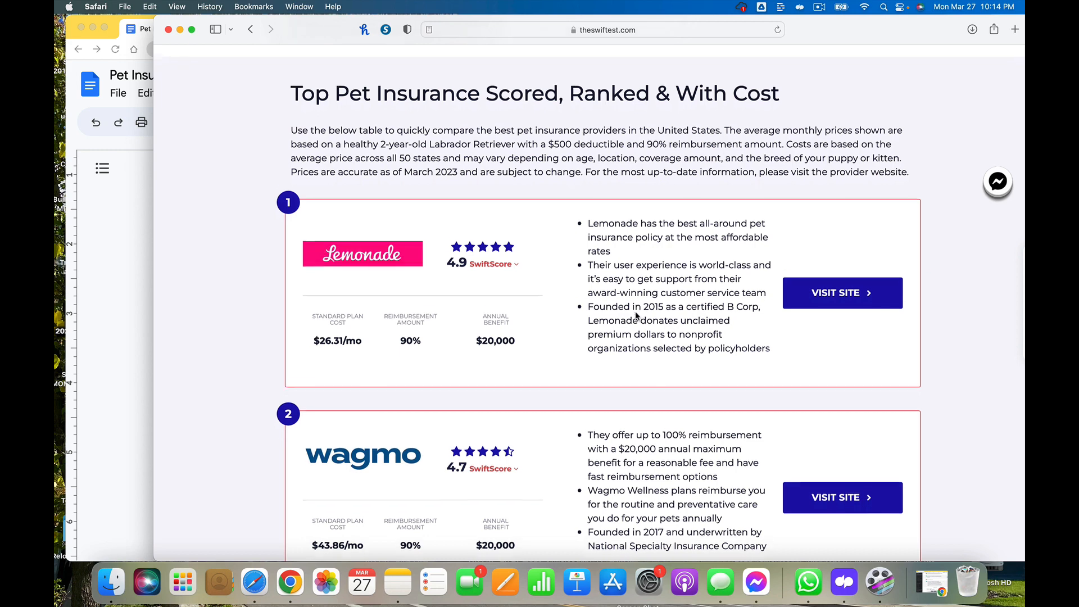
{"action": "scroll", "coordinate": [637, 316], "scroll_direction": "down", "scroll_amount": 1}
{"action": "scroll", "coordinate": [638, 317], "scroll_direction": "down", "scroll_amount": 1}
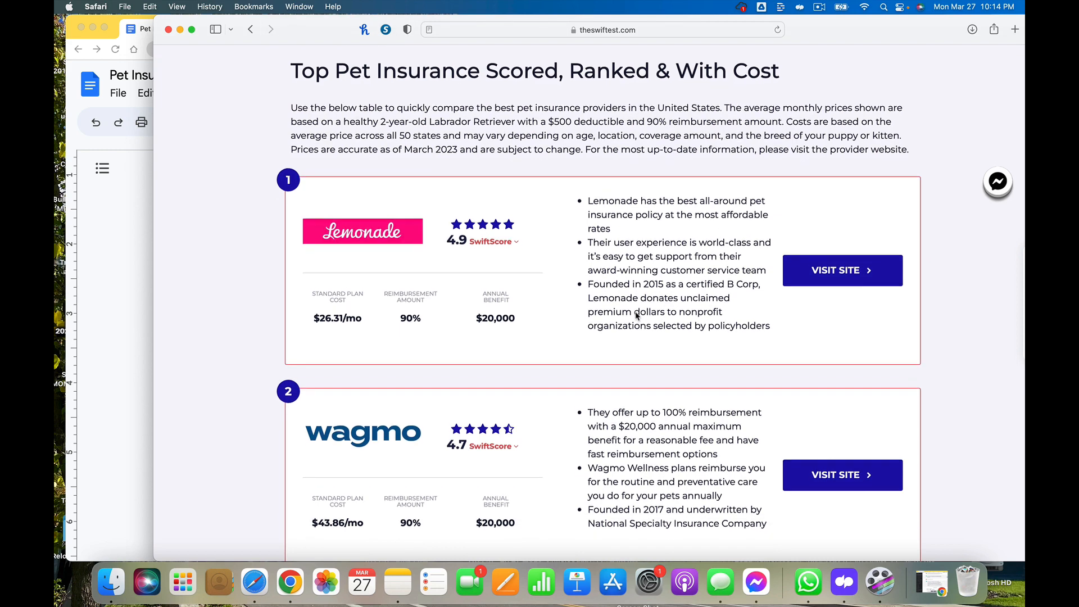
{"action": "scroll", "coordinate": [638, 317], "scroll_direction": "down", "scroll_amount": 1}
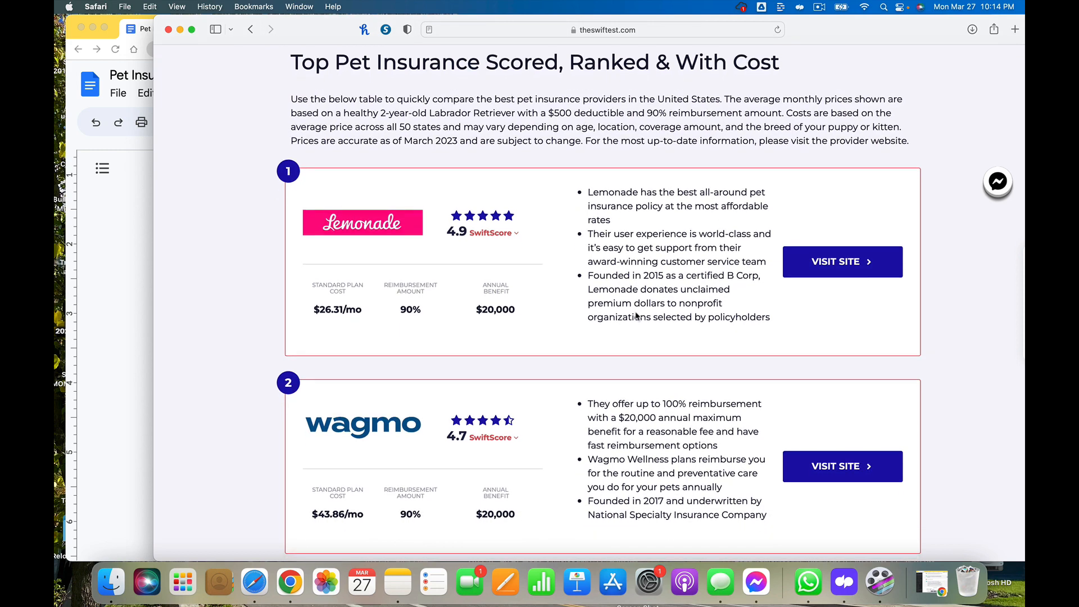
{"action": "scroll", "coordinate": [637, 316], "scroll_direction": "down", "scroll_amount": 3}
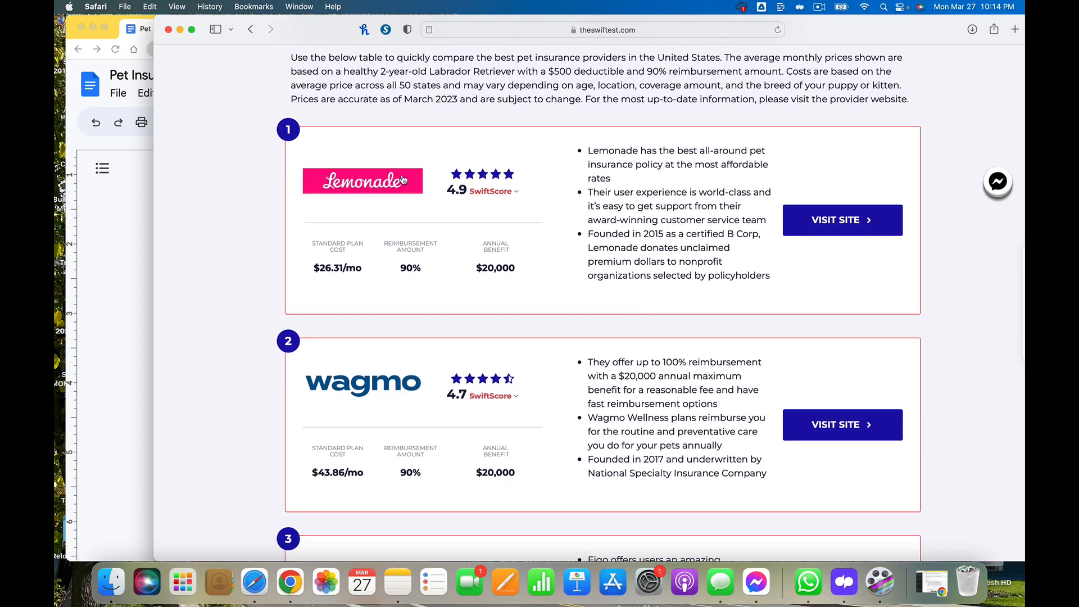
{"action": "scroll", "coordinate": [436, 241], "scroll_direction": "down", "scroll_amount": 10}
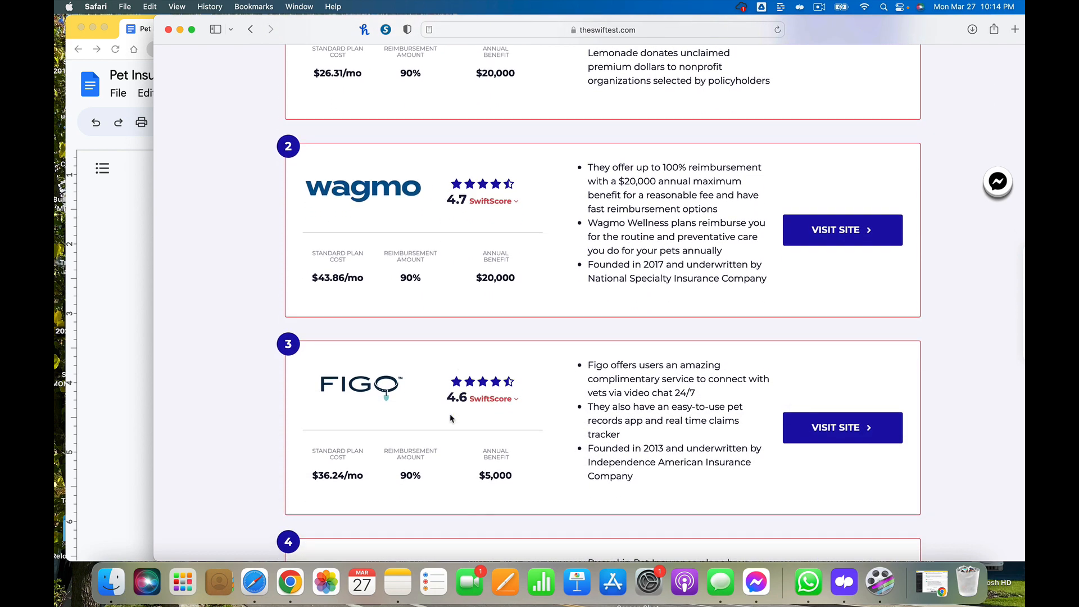
{"action": "scroll", "coordinate": [450, 418], "scroll_direction": "down", "scroll_amount": 20}
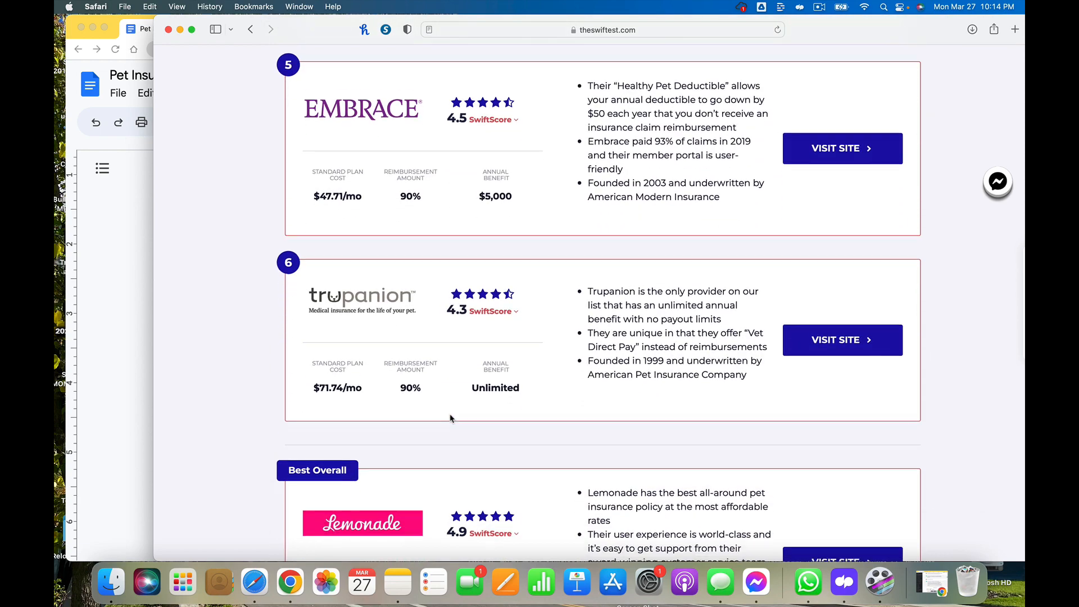
{"action": "scroll", "coordinate": [450, 418], "scroll_direction": "down", "scroll_amount": 9}
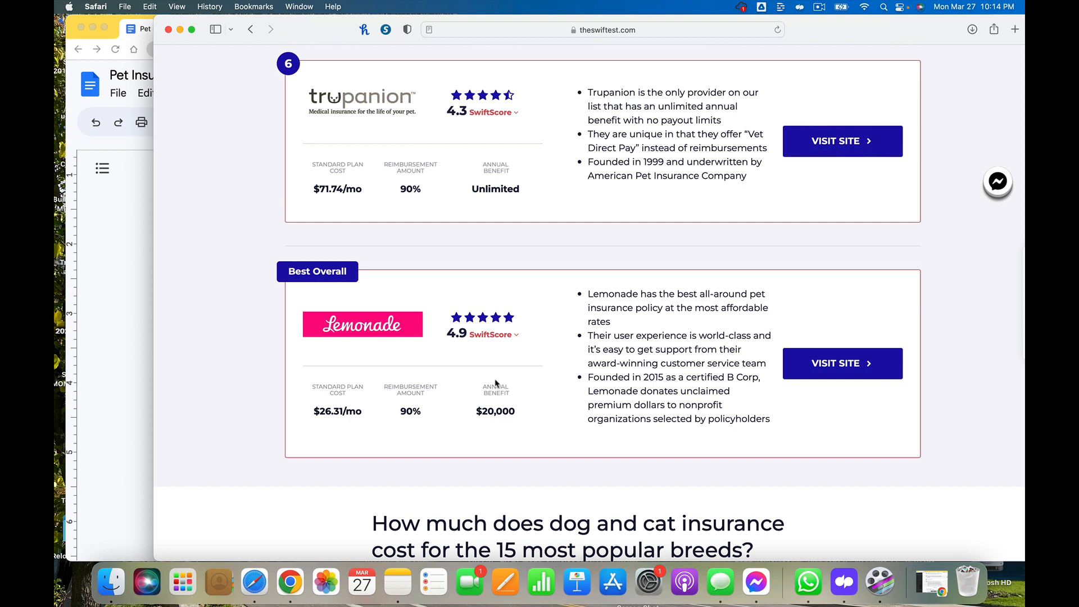
Open the Visit Site links for Lemonade, Wagmo and Pumpkin in new tabs
{"action": "right_click", "coordinate": [802, 372]}
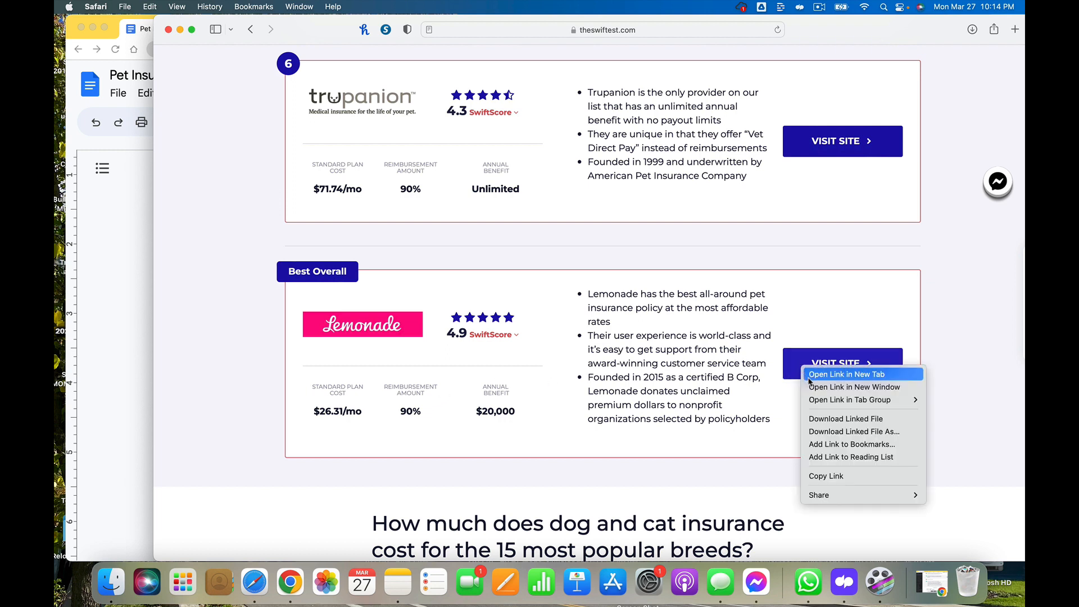
{"action": "left_click", "coordinate": [809, 381]}
{"action": "scroll", "coordinate": [711, 237], "scroll_direction": "up", "scroll_amount": 10}
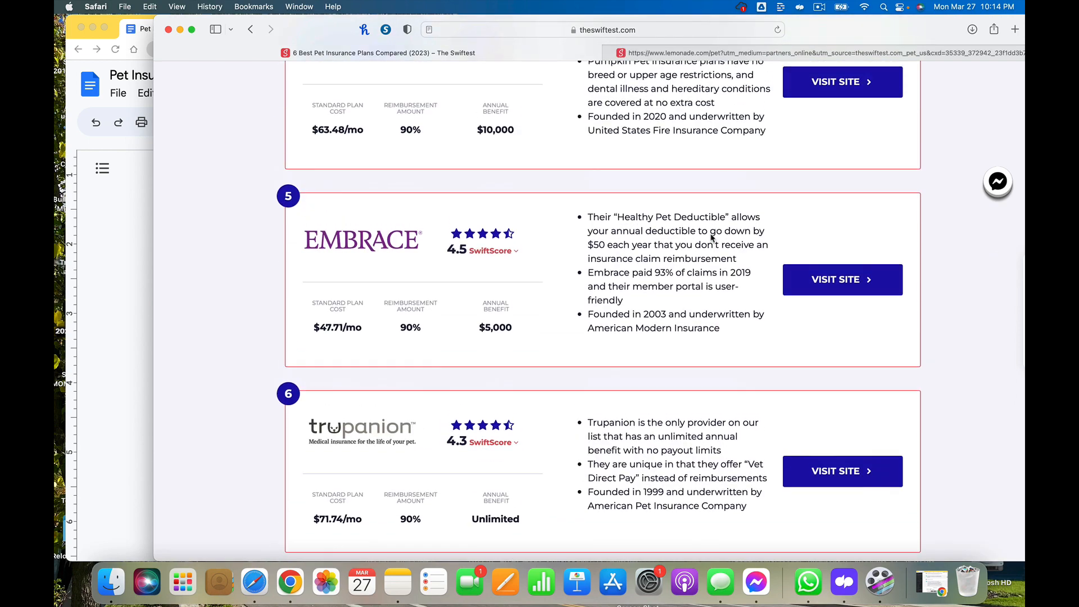
{"action": "scroll", "coordinate": [711, 238], "scroll_direction": "up", "scroll_amount": 10}
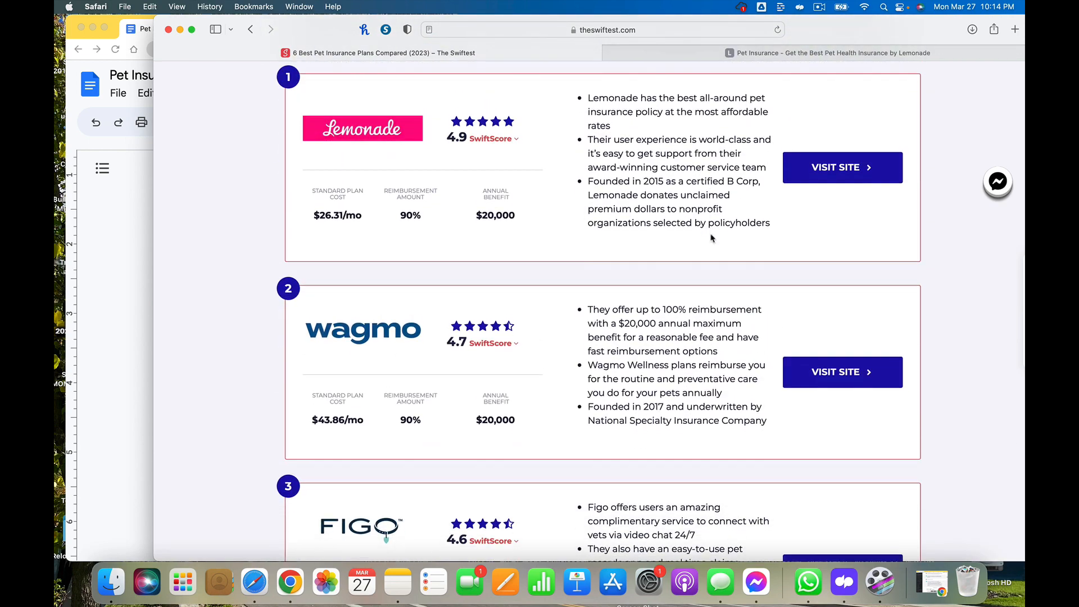
{"action": "scroll", "coordinate": [757, 286], "scroll_direction": "down", "scroll_amount": 2}
{"action": "right_click", "coordinate": [812, 338]}
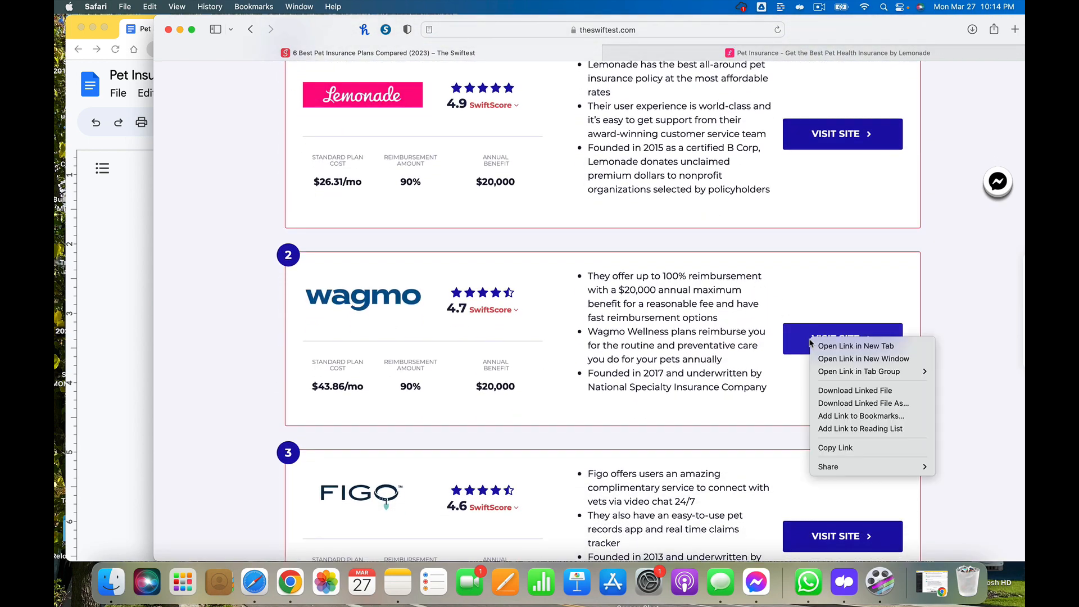
{"action": "left_click", "coordinate": [822, 345]}
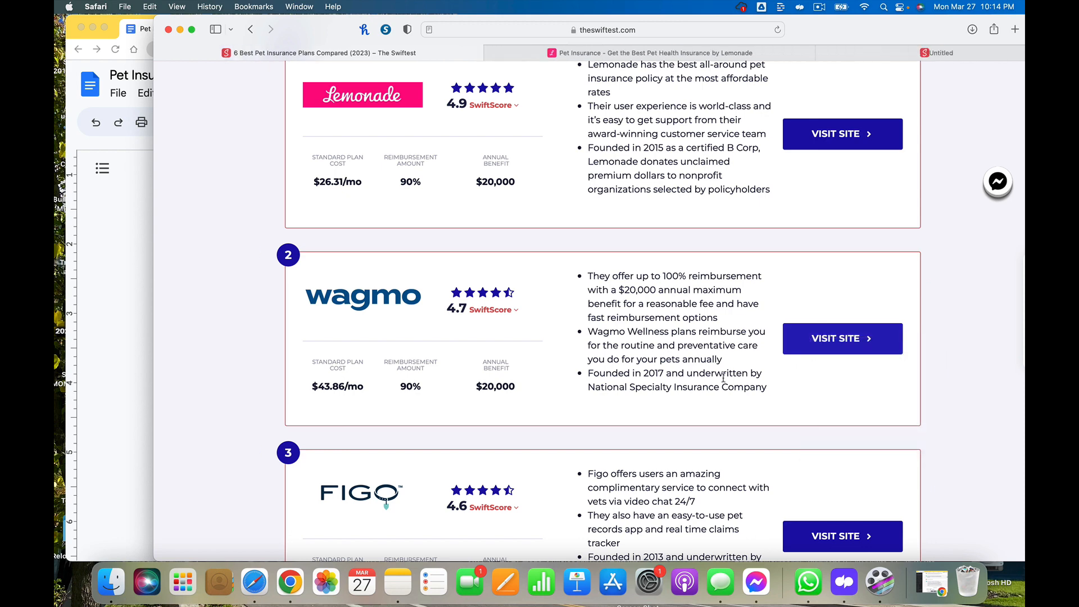
{"action": "scroll", "coordinate": [722, 380], "scroll_direction": "down", "scroll_amount": 5}
{"action": "scroll", "coordinate": [722, 379], "scroll_direction": "down", "scroll_amount": 1}
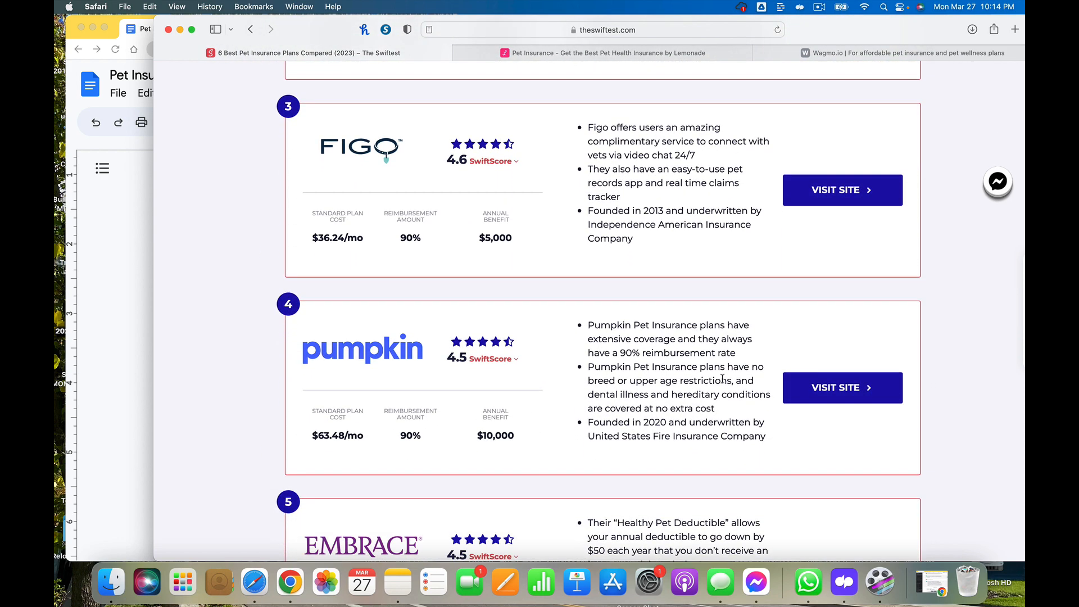
{"action": "right_click", "coordinate": [819, 403]}
{"action": "left_click", "coordinate": [837, 405]}
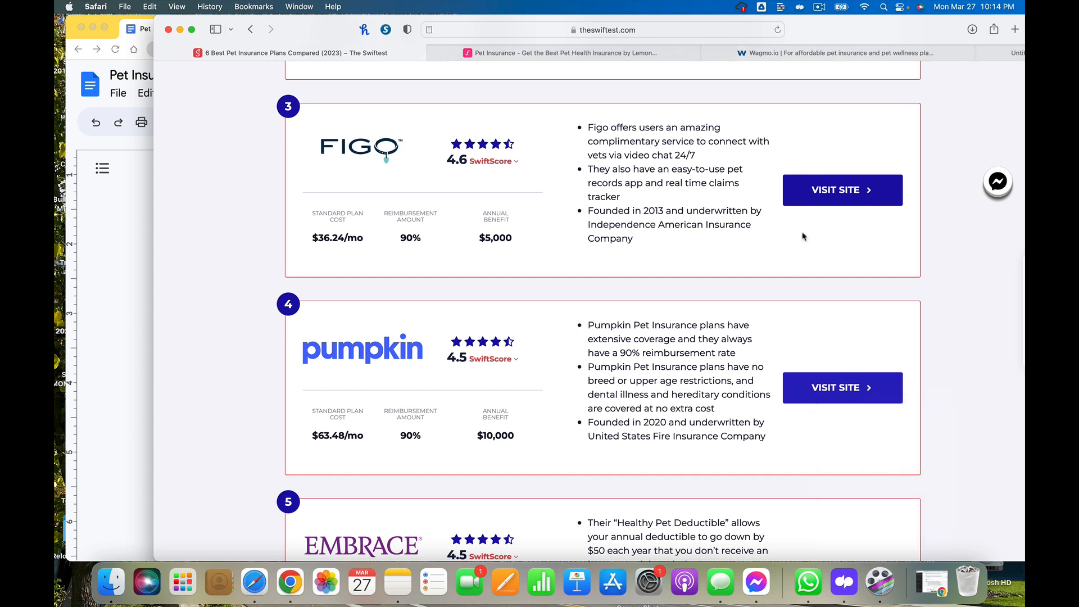
Switch to the Lemonade tab and start a price check, answering no existing account and choosing pet insurance only
{"action": "left_click", "coordinate": [515, 56]}
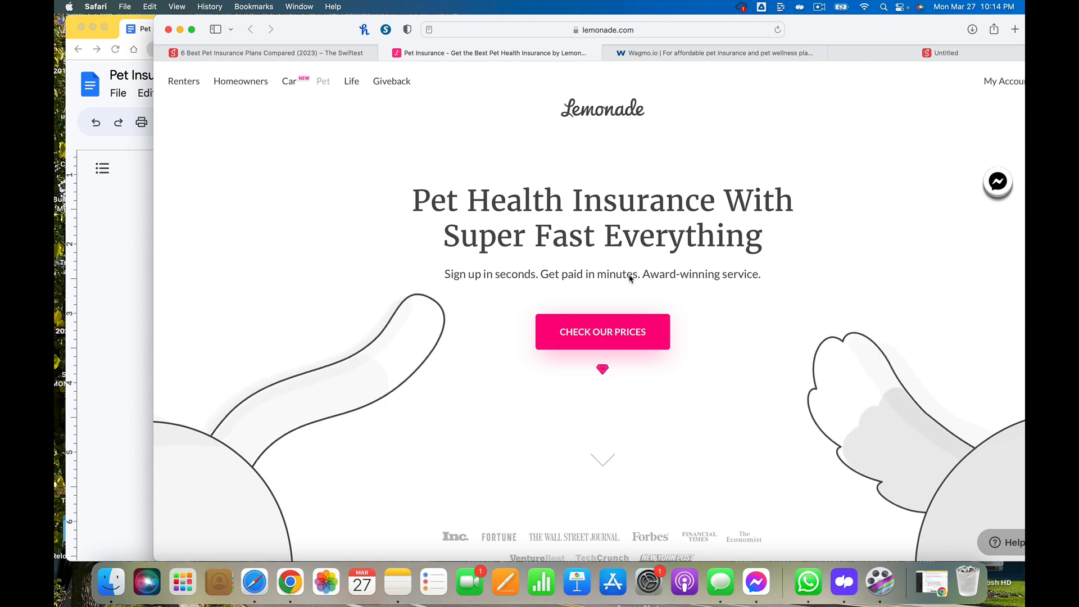
{"action": "scroll", "coordinate": [618, 304], "scroll_direction": "down", "scroll_amount": 3}
{"action": "scroll", "coordinate": [602, 279], "scroll_direction": "up", "scroll_amount": 3}
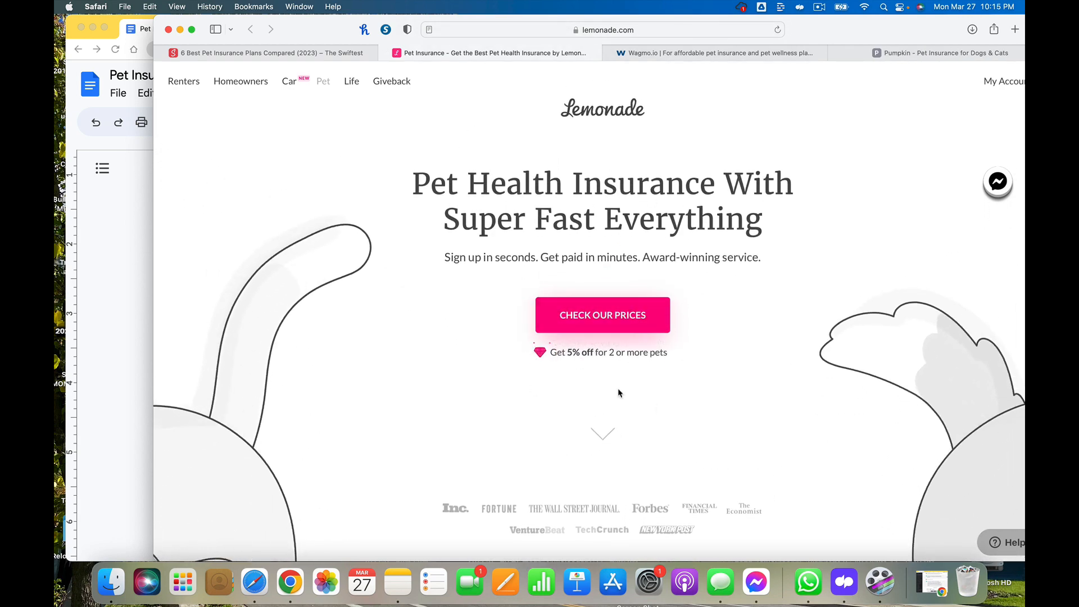
{"action": "scroll", "coordinate": [619, 393], "scroll_direction": "down", "scroll_amount": 2}
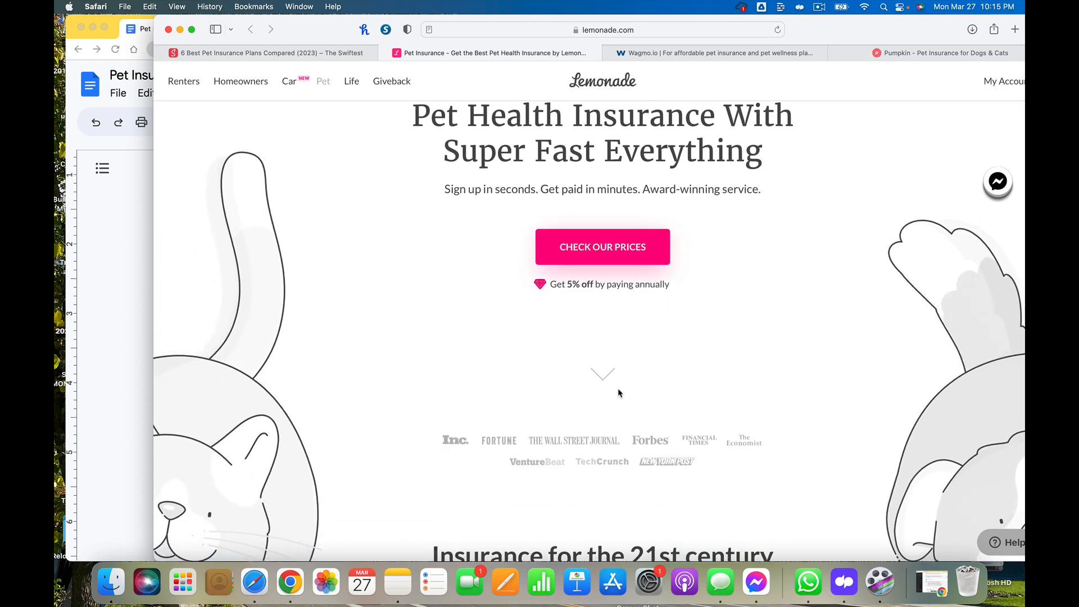
{"action": "scroll", "coordinate": [618, 392], "scroll_direction": "down", "scroll_amount": 1}
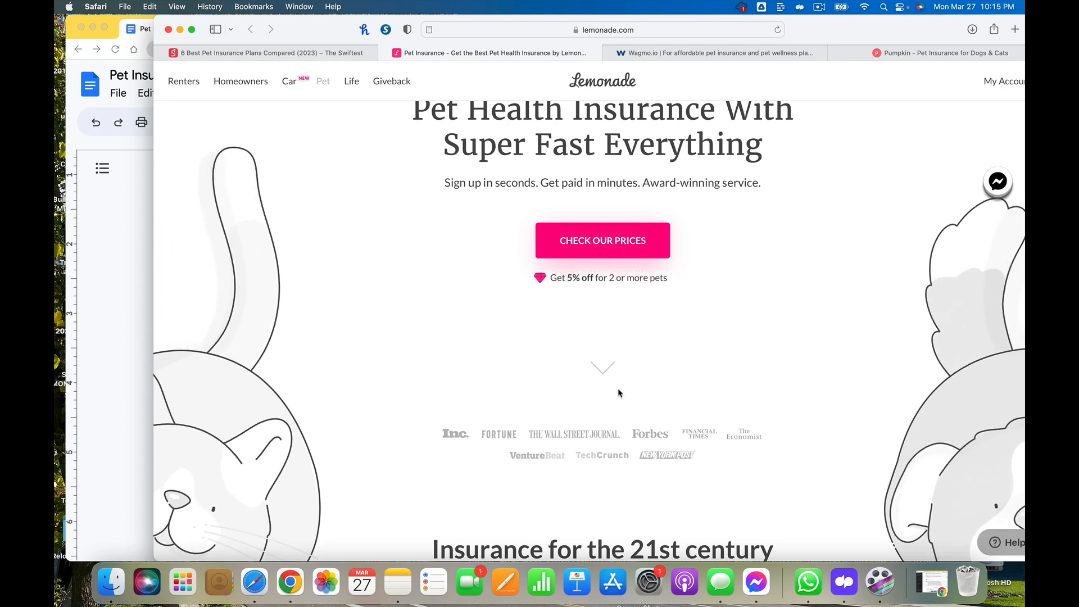
{"action": "left_click", "coordinate": [629, 248]}
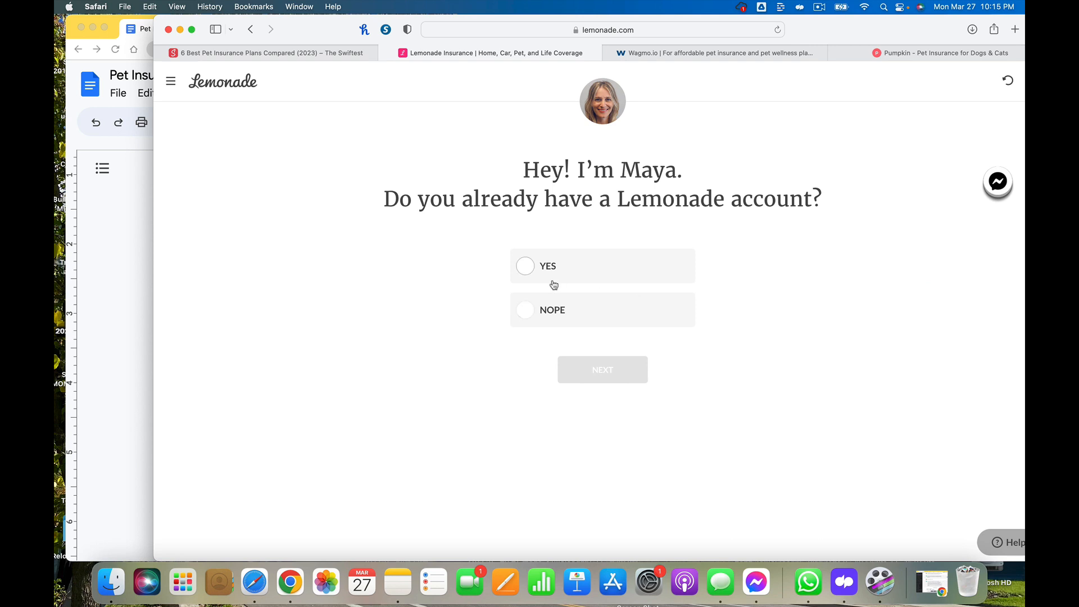
{"action": "left_click", "coordinate": [523, 313]}
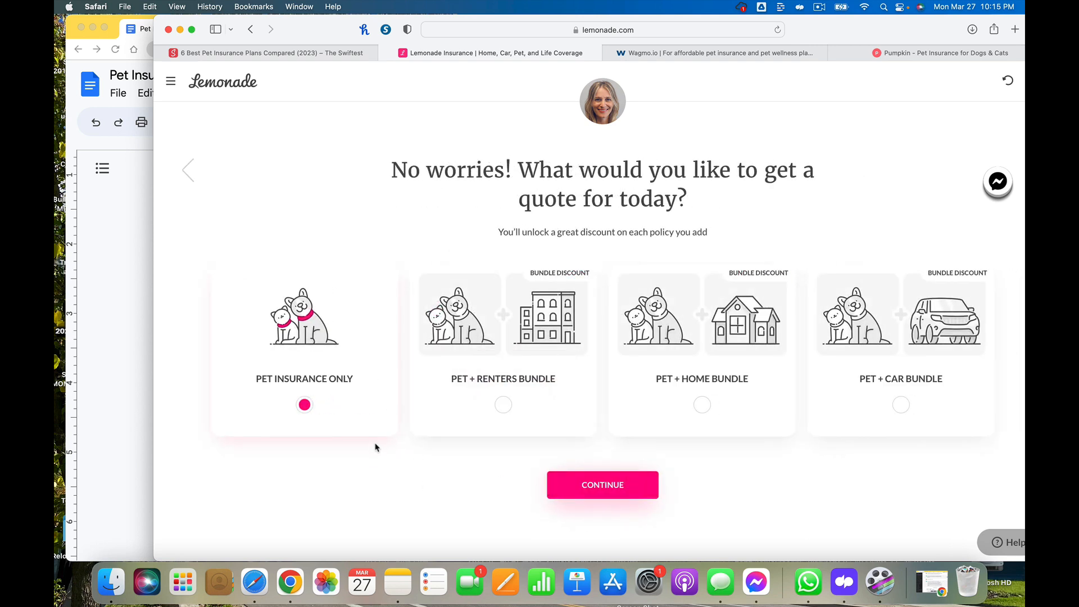
{"action": "left_click", "coordinate": [609, 487]}
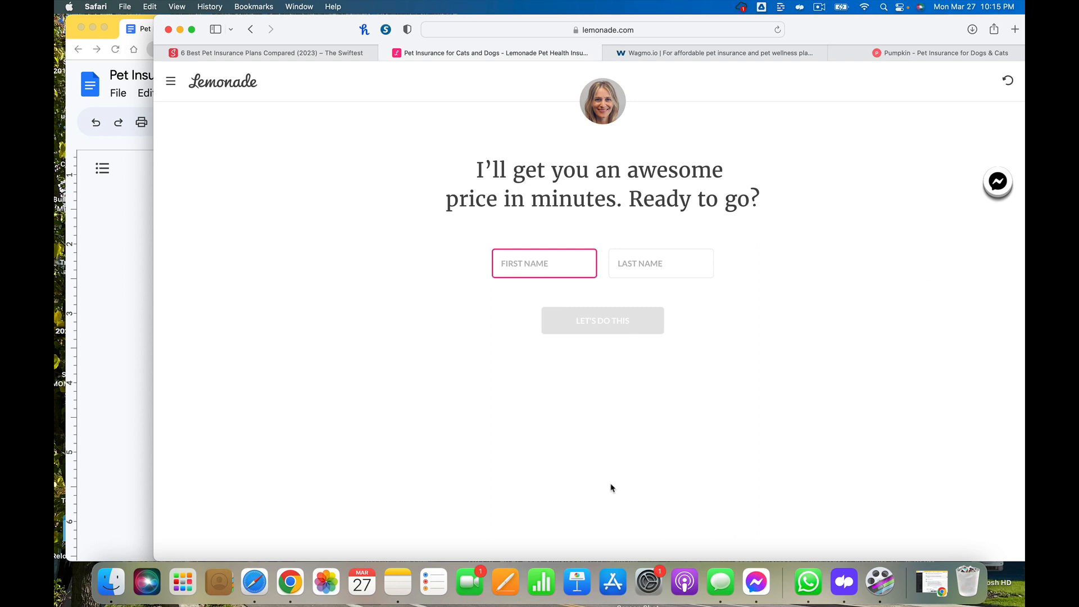
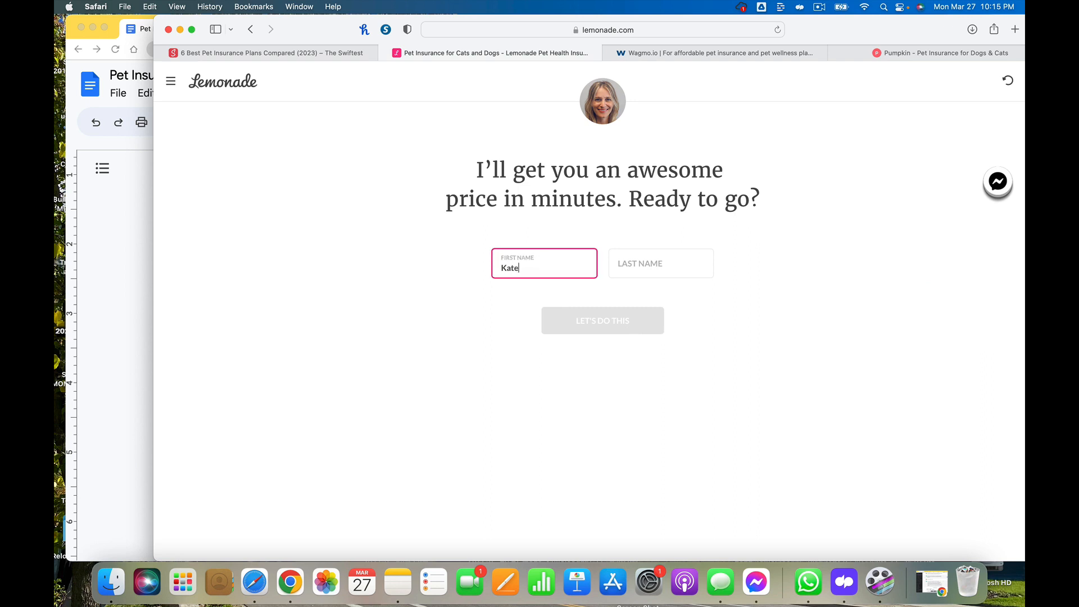
Enter the owner's first and last name in the Lemonade quote form and submit
{"action": "left_click", "coordinate": [648, 263]}
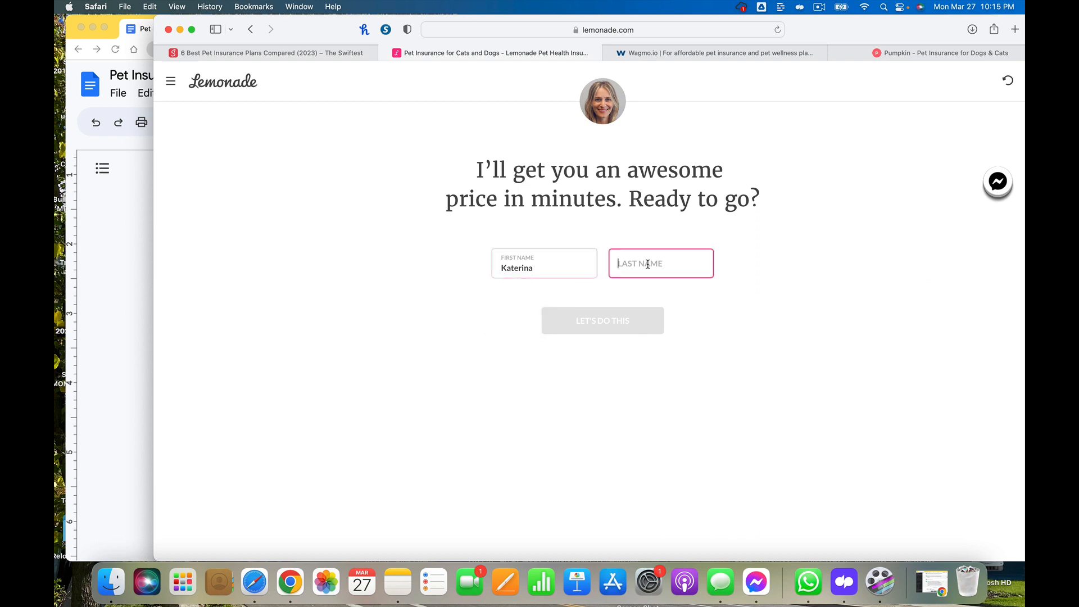
{"action": "key", "text": "Return"}
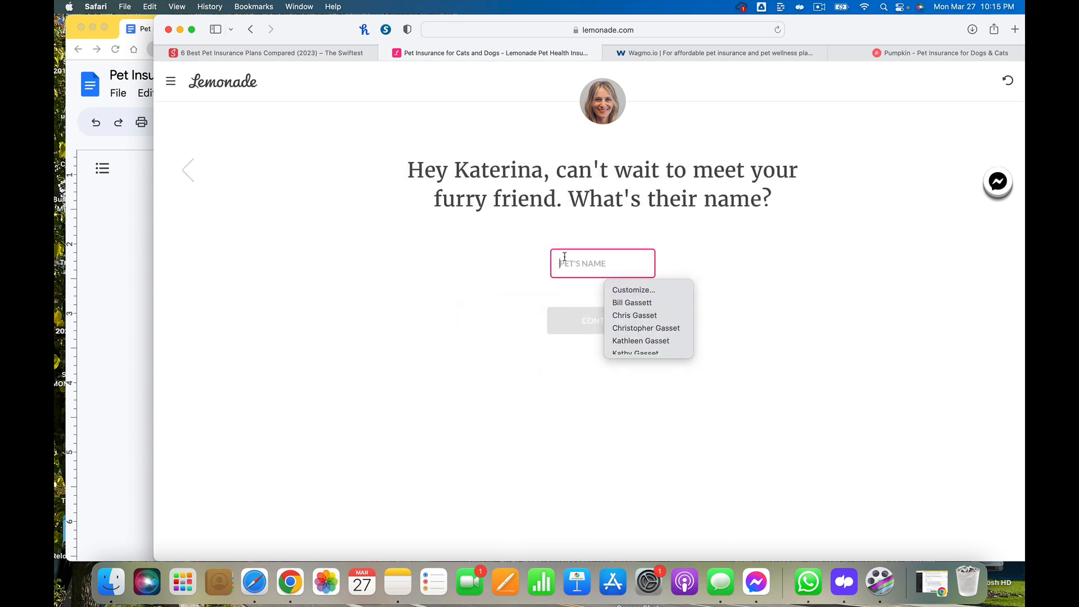
Enter Boots as the pet's name, then choose the cat option and continue
{"action": "type", "text": "Boots"}
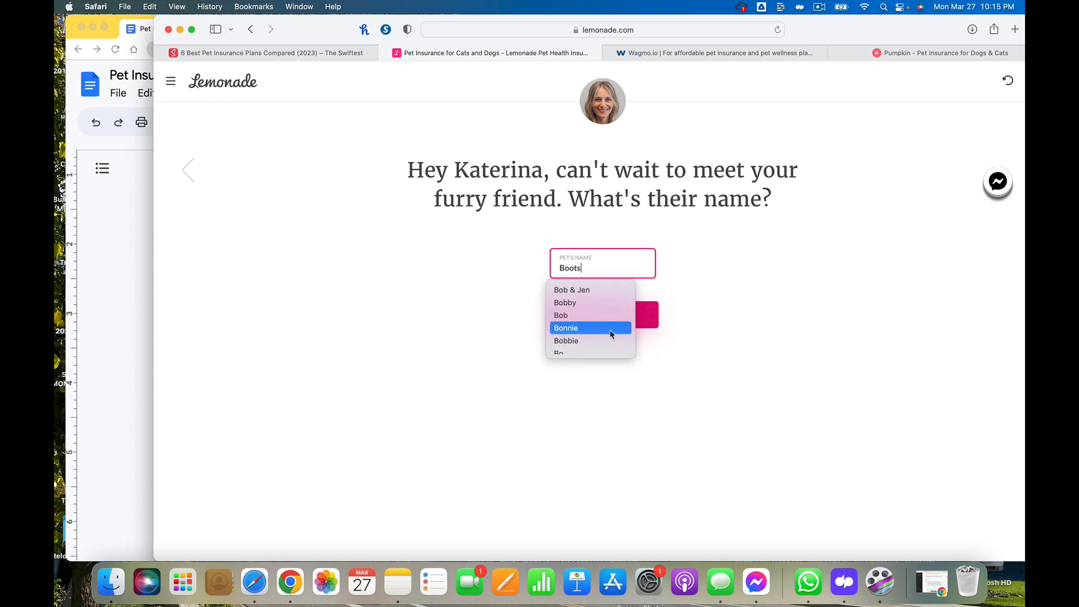
{"action": "left_click", "coordinate": [612, 330]}
{"action": "key", "text": "BackSpace"}
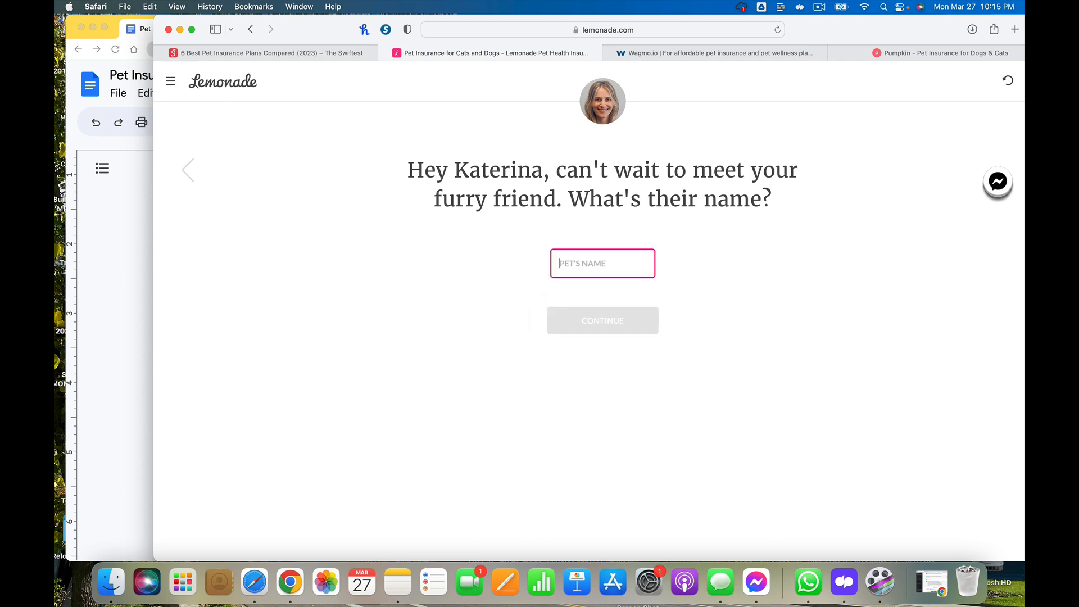
{"action": "type", "text": "Boots"}
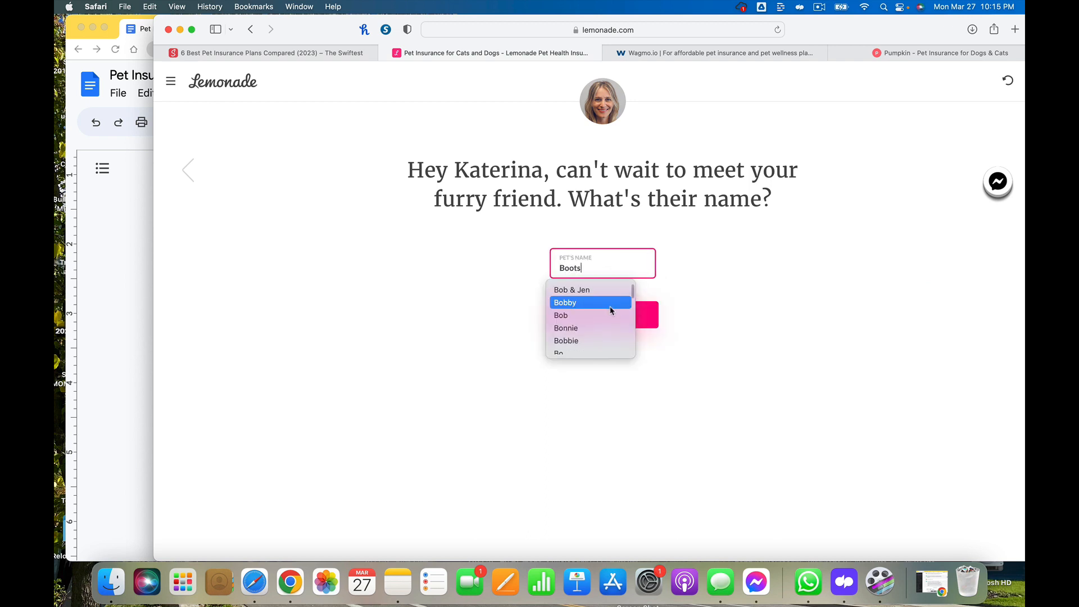
{"action": "left_click", "coordinate": [644, 313]}
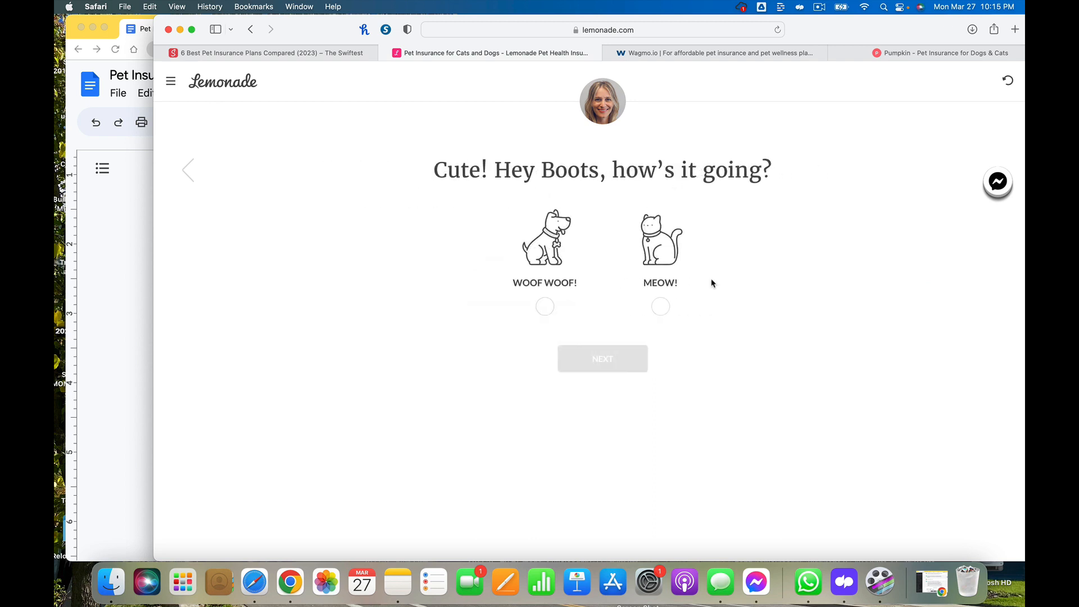
{"action": "left_click", "coordinate": [663, 304]}
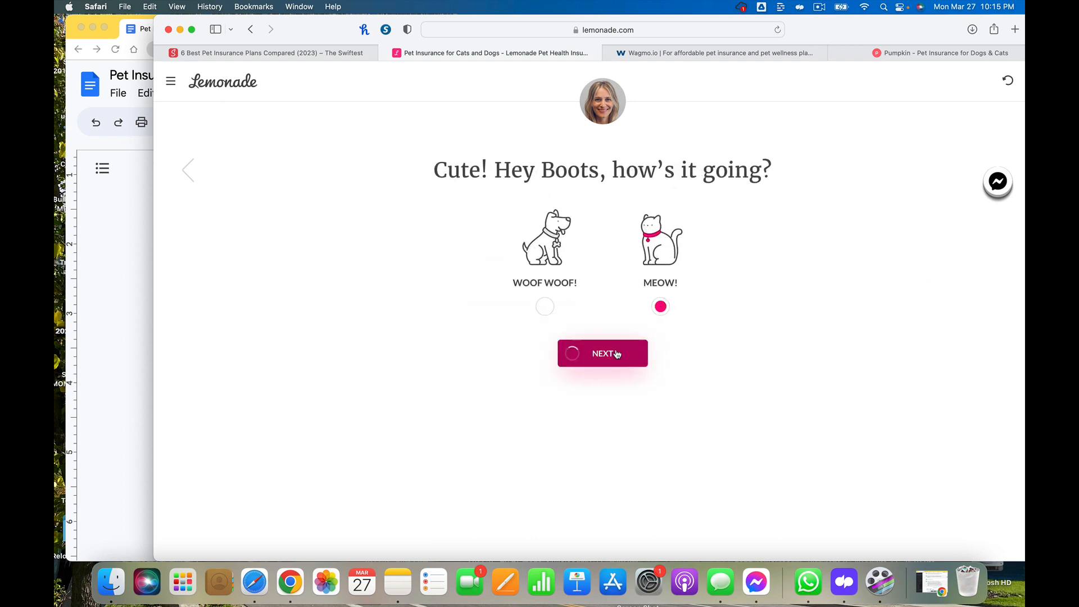
{"action": "left_click", "coordinate": [618, 354]}
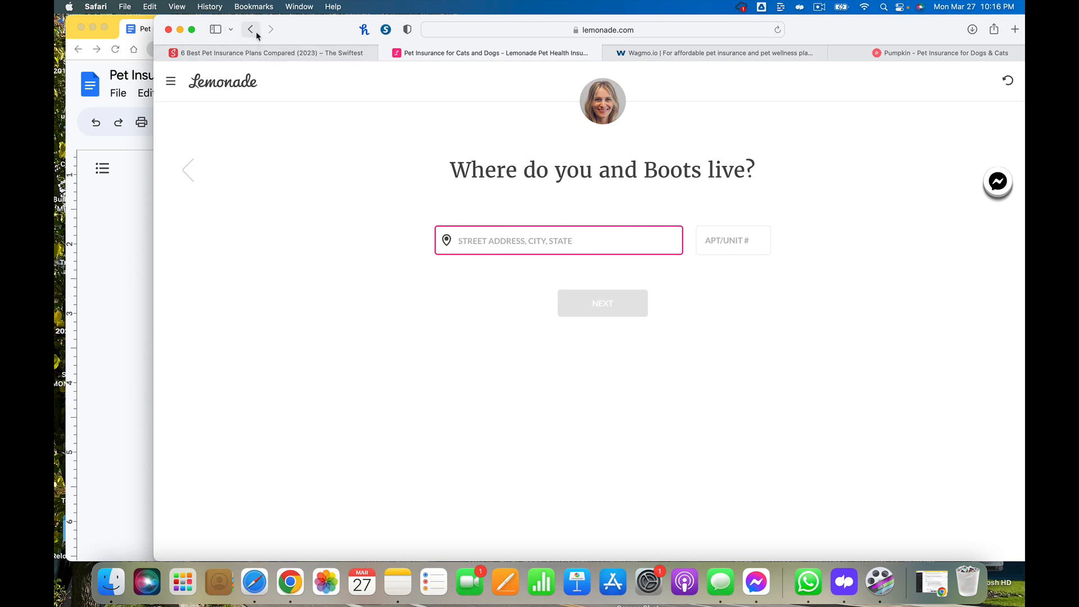
Navigate the Lemonade tab to the lemonade.com home page
{"action": "left_click", "coordinate": [617, 32]}
{"action": "type", "text": "lem"}
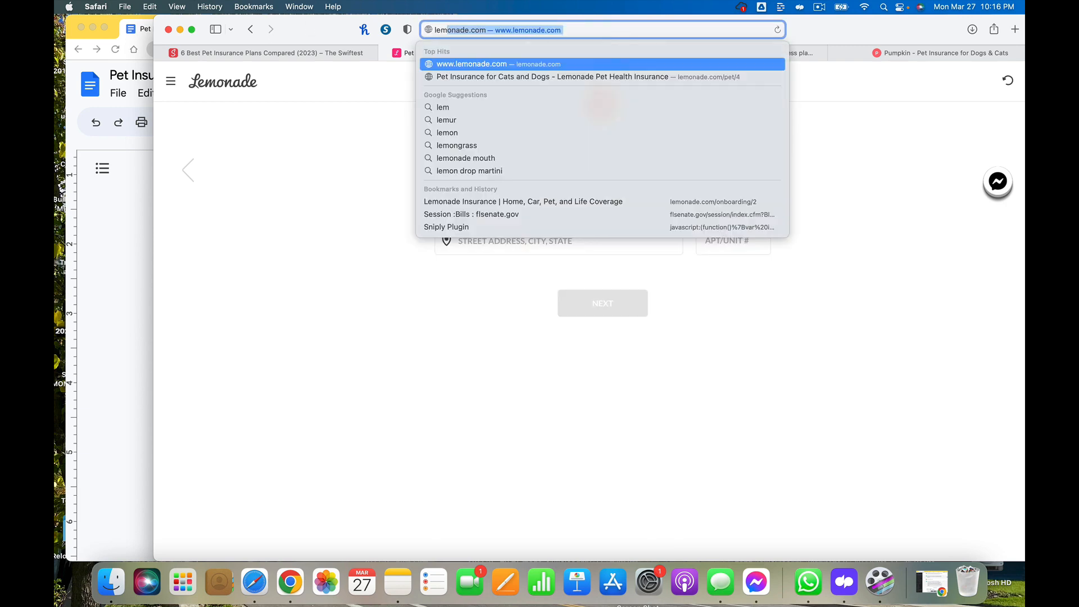
{"action": "type", "text": "ond"}
{"action": "key", "text": "BackSpace"}
{"action": "key", "text": "BackSpace"}
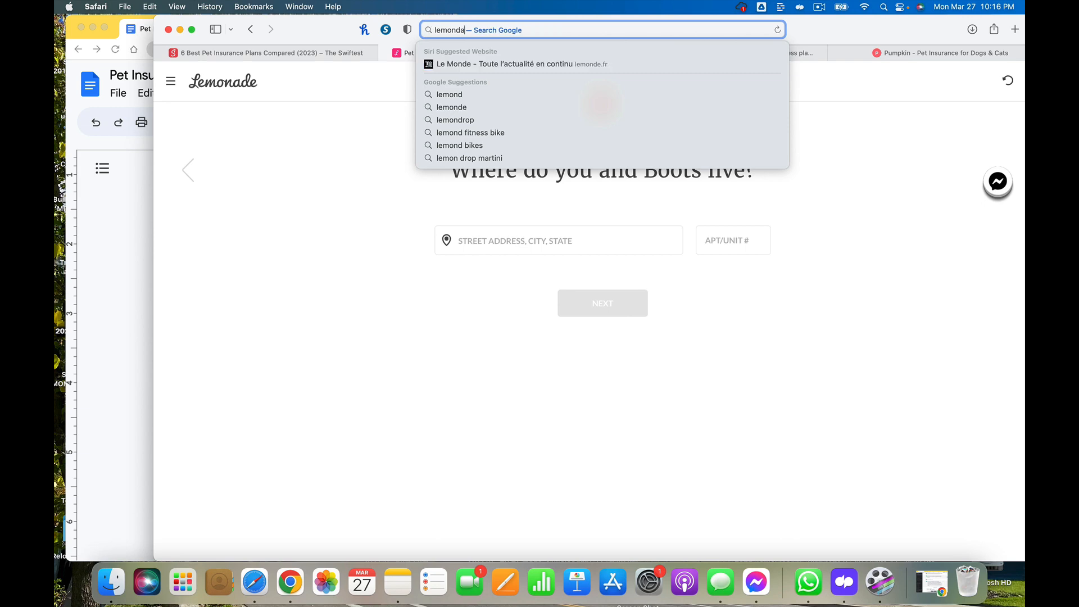
{"action": "type", "text": "ade.com"}
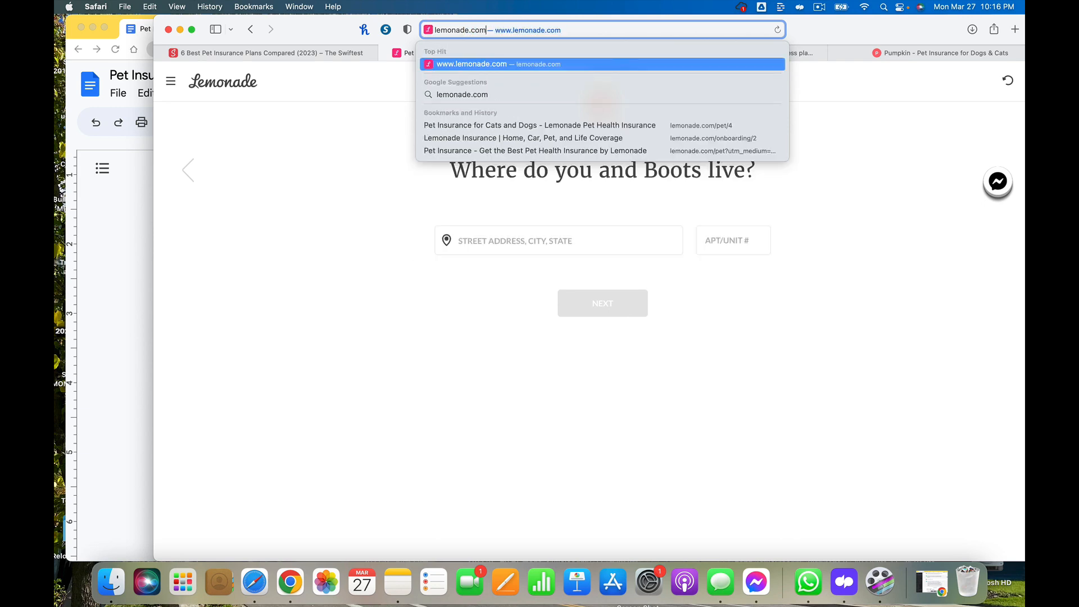
{"action": "key", "text": "Return"}
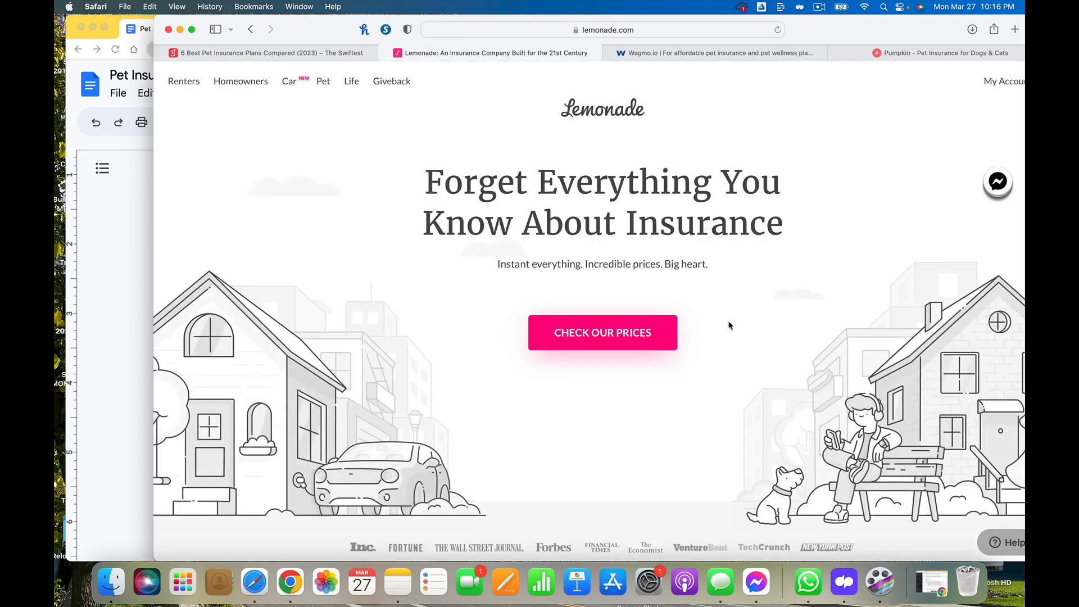
Scroll through the Lemonade home page to review its ratings, bundle prices and how it works
{"action": "scroll", "coordinate": [650, 344], "scroll_direction": "down", "scroll_amount": 7}
{"action": "scroll", "coordinate": [651, 343], "scroll_direction": "down", "scroll_amount": 2}
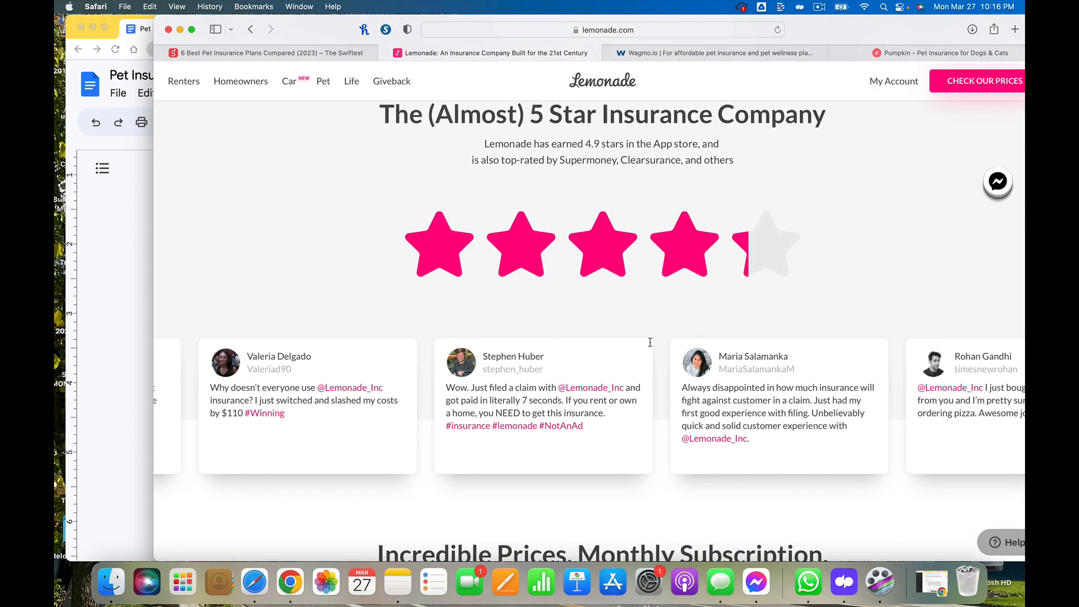
{"action": "scroll", "coordinate": [651, 345], "scroll_direction": "up", "scroll_amount": 1}
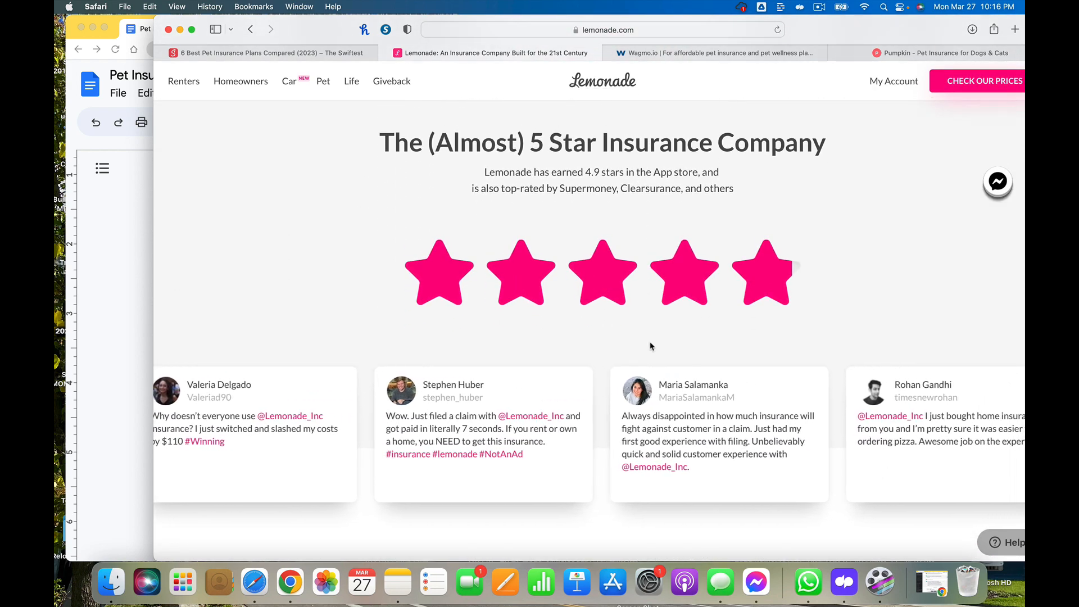
{"action": "scroll", "coordinate": [650, 345], "scroll_direction": "down", "scroll_amount": 1}
{"action": "scroll", "coordinate": [650, 345], "scroll_direction": "down", "scroll_amount": 8}
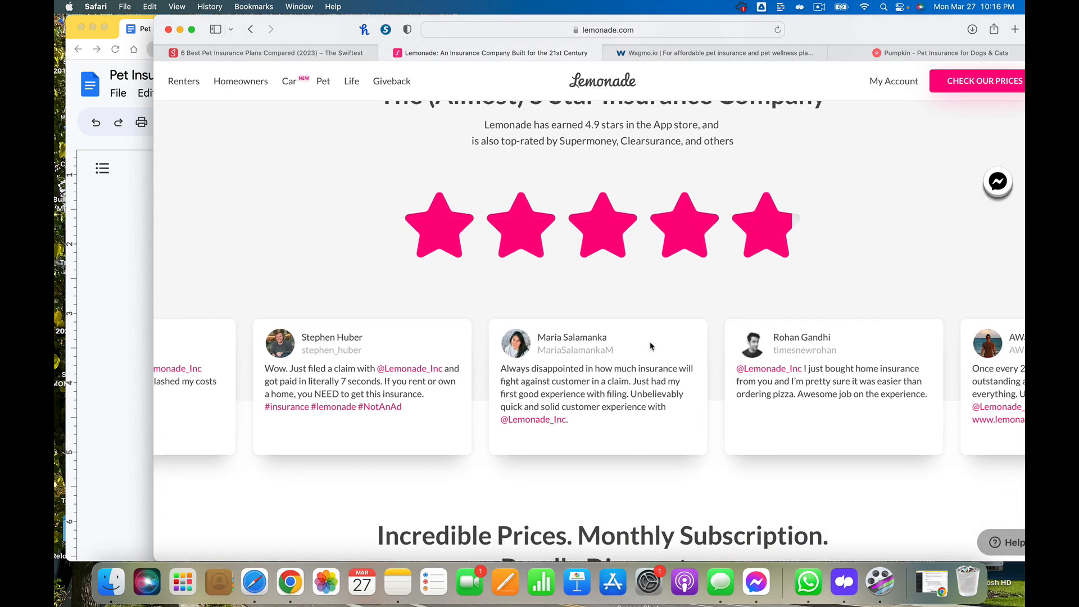
{"action": "scroll", "coordinate": [650, 342], "scroll_direction": "down", "scroll_amount": 1}
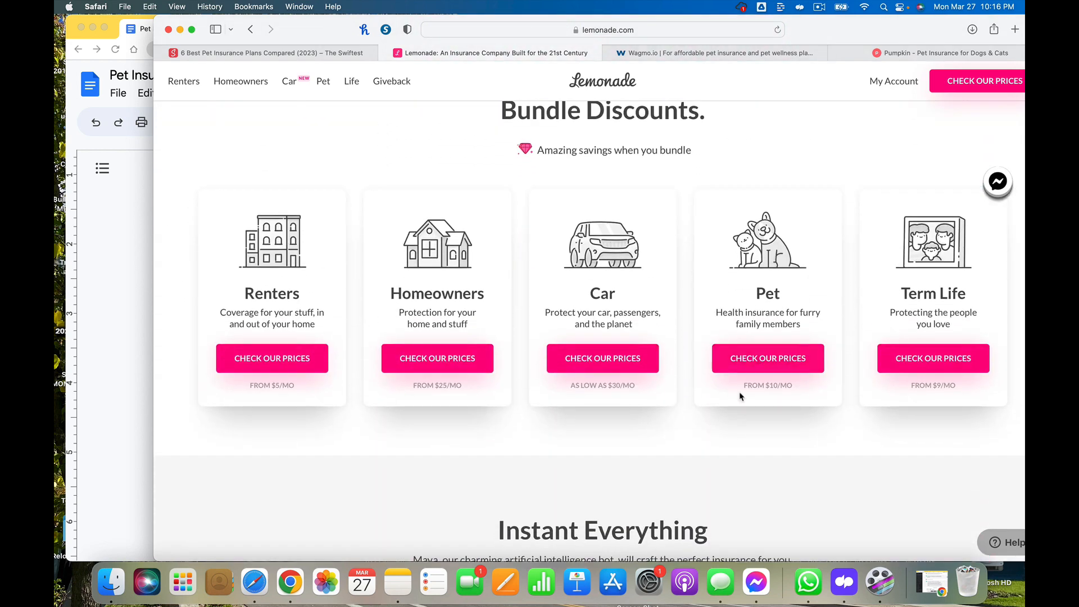
{"action": "scroll", "coordinate": [740, 393], "scroll_direction": "down", "scroll_amount": 10}
{"action": "scroll", "coordinate": [740, 396], "scroll_direction": "down", "scroll_amount": 10}
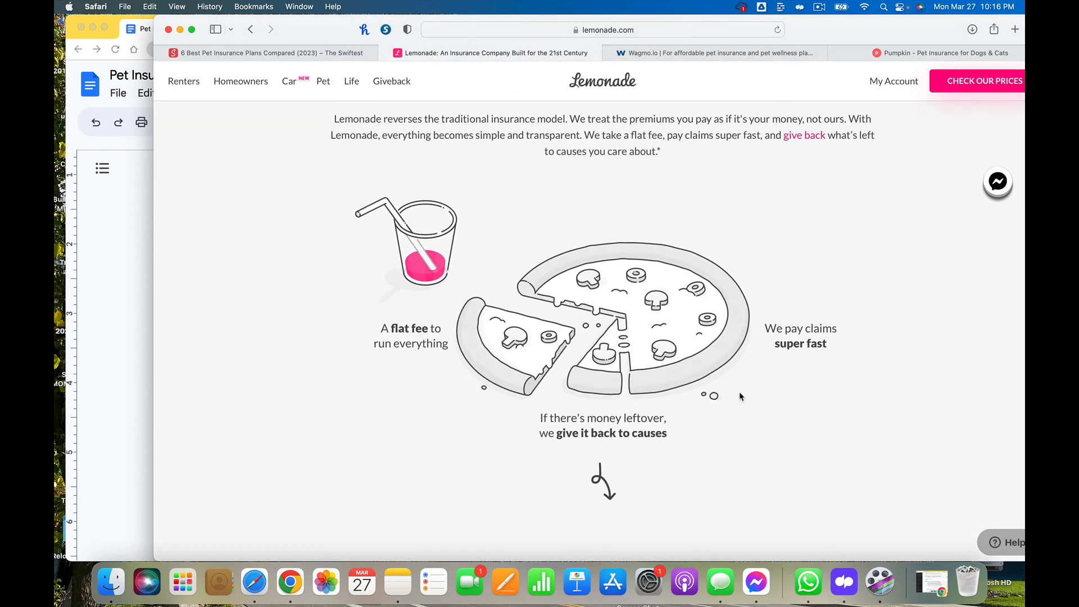
{"action": "scroll", "coordinate": [740, 396], "scroll_direction": "up", "scroll_amount": 2}
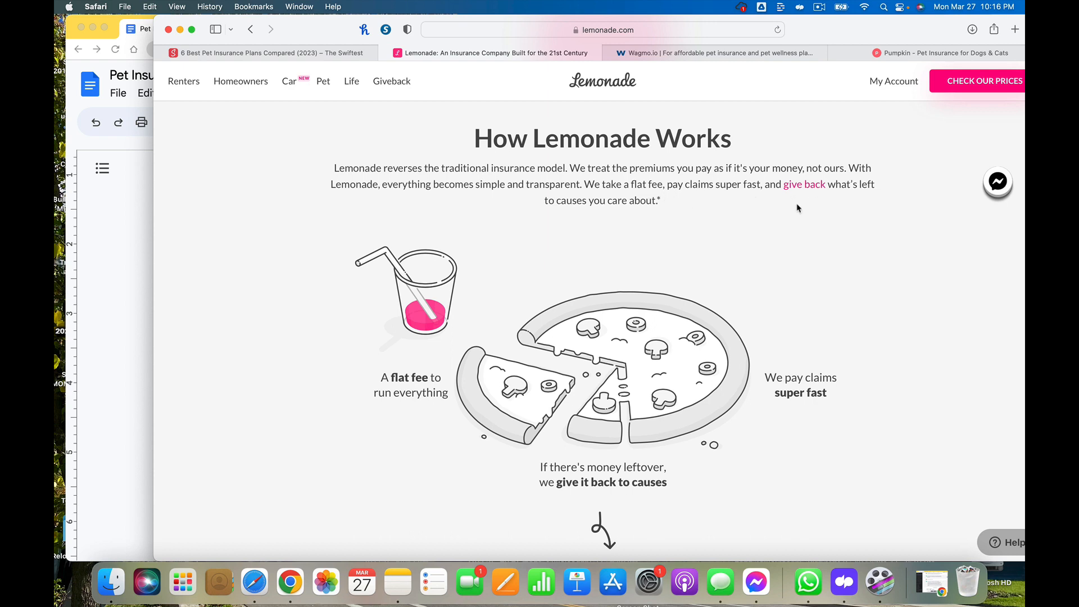
{"action": "scroll", "coordinate": [797, 208], "scroll_direction": "down", "scroll_amount": 7}
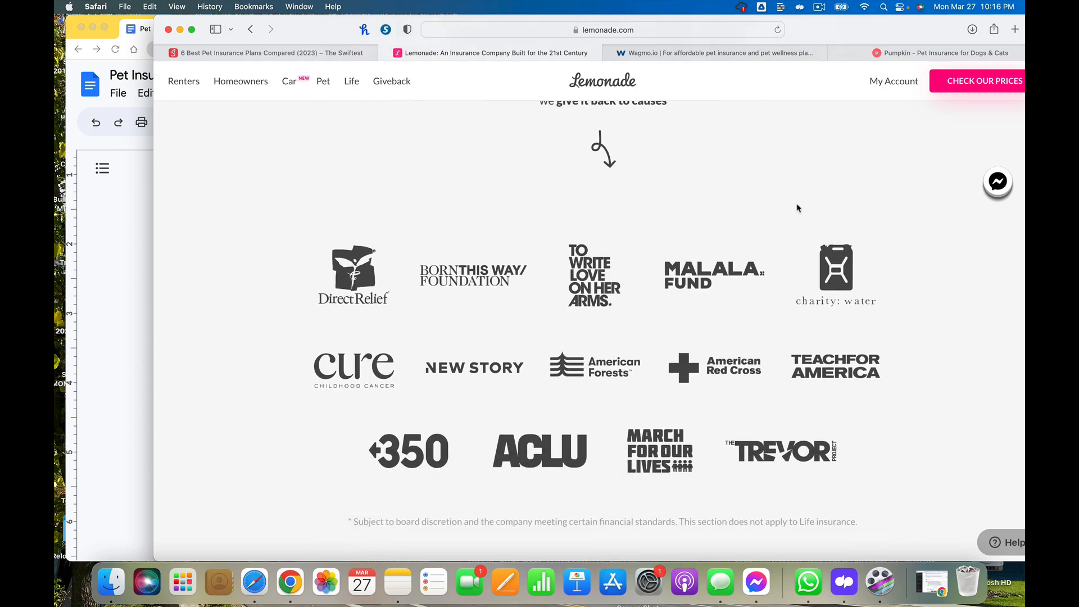
{"action": "scroll", "coordinate": [798, 208], "scroll_direction": "down", "scroll_amount": 11}
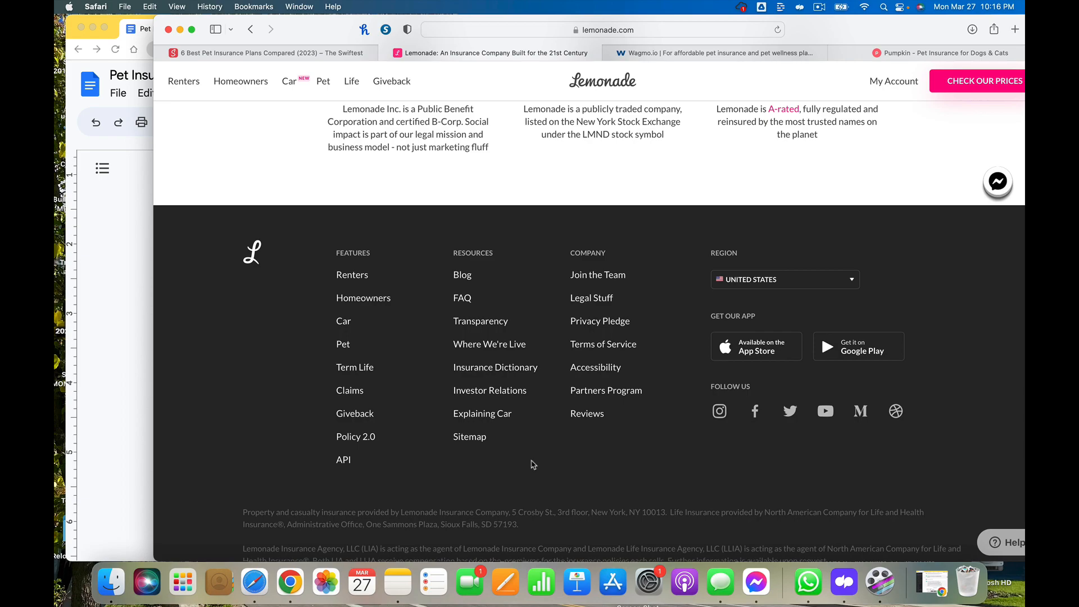
{"action": "scroll", "coordinate": [533, 465], "scroll_direction": "up", "scroll_amount": 20}
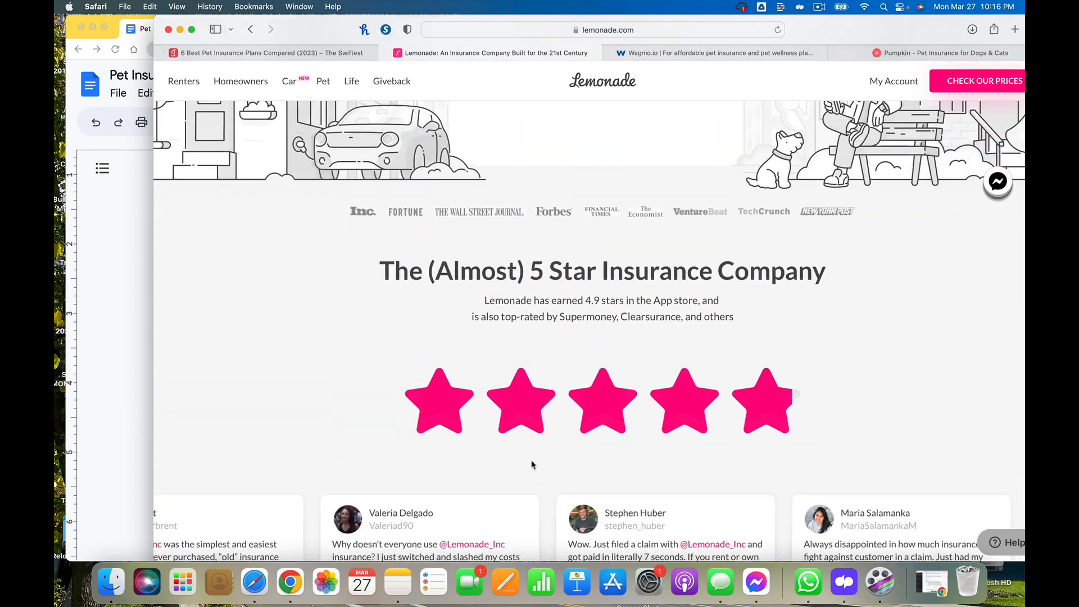
{"action": "scroll", "coordinate": [533, 464], "scroll_direction": "up", "scroll_amount": 6}
{"action": "scroll", "coordinate": [533, 464], "scroll_direction": "down", "scroll_amount": 10}
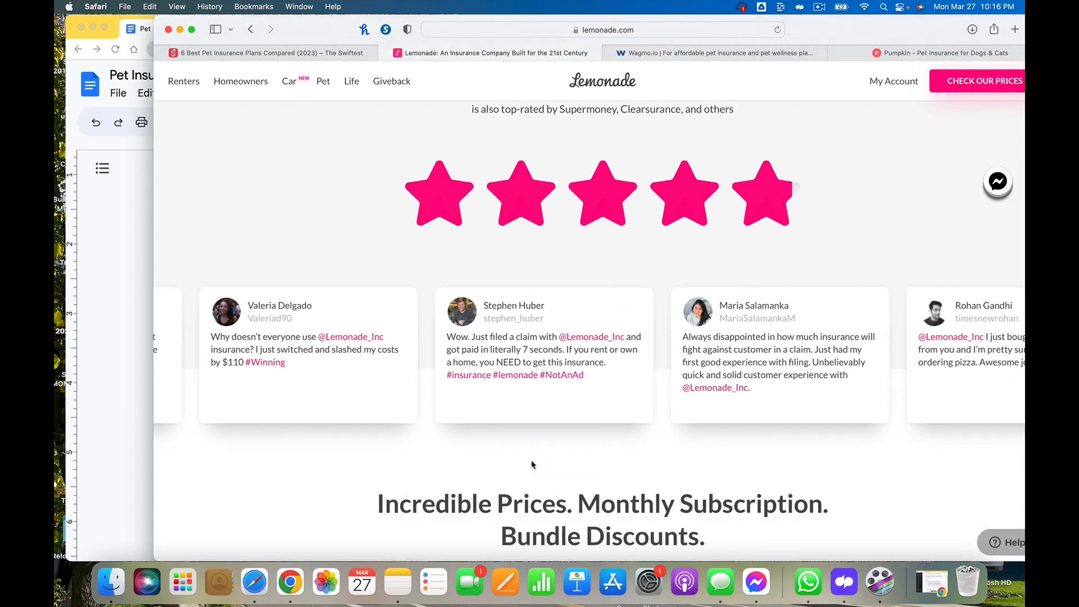
{"action": "scroll", "coordinate": [533, 464], "scroll_direction": "down", "scroll_amount": 8}
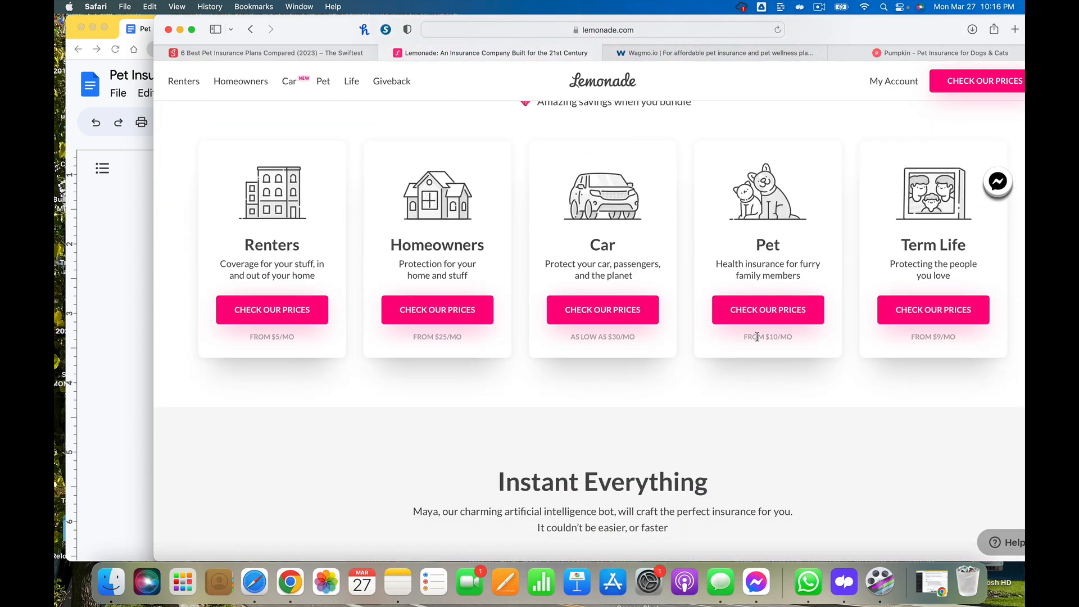
{"action": "left_click", "coordinate": [746, 306]}
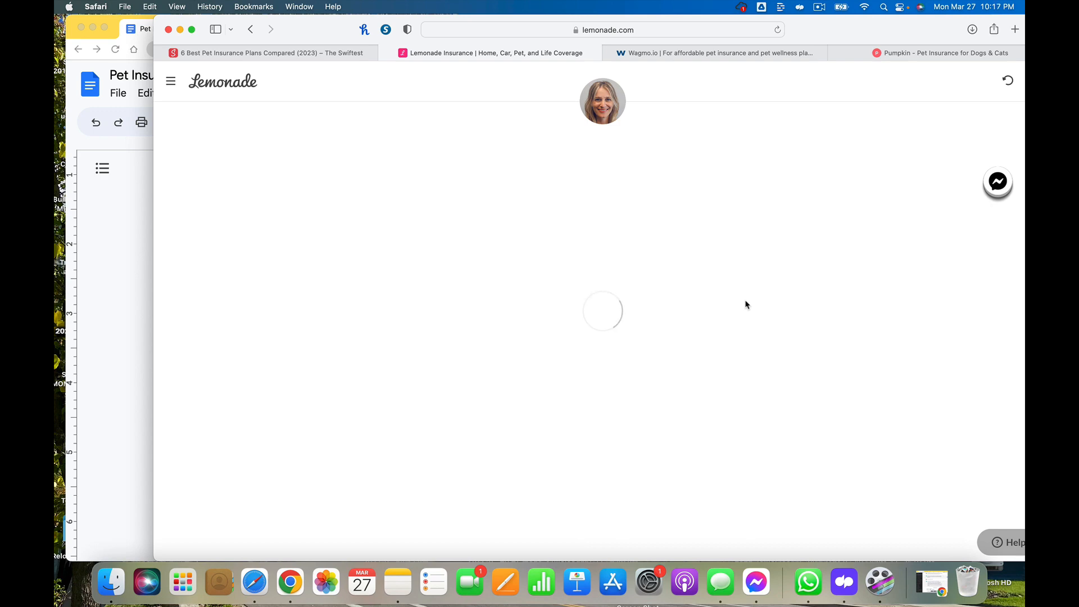
{"action": "left_click", "coordinate": [251, 30]}
{"action": "scroll", "coordinate": [407, 384], "scroll_direction": "down", "scroll_amount": 10}
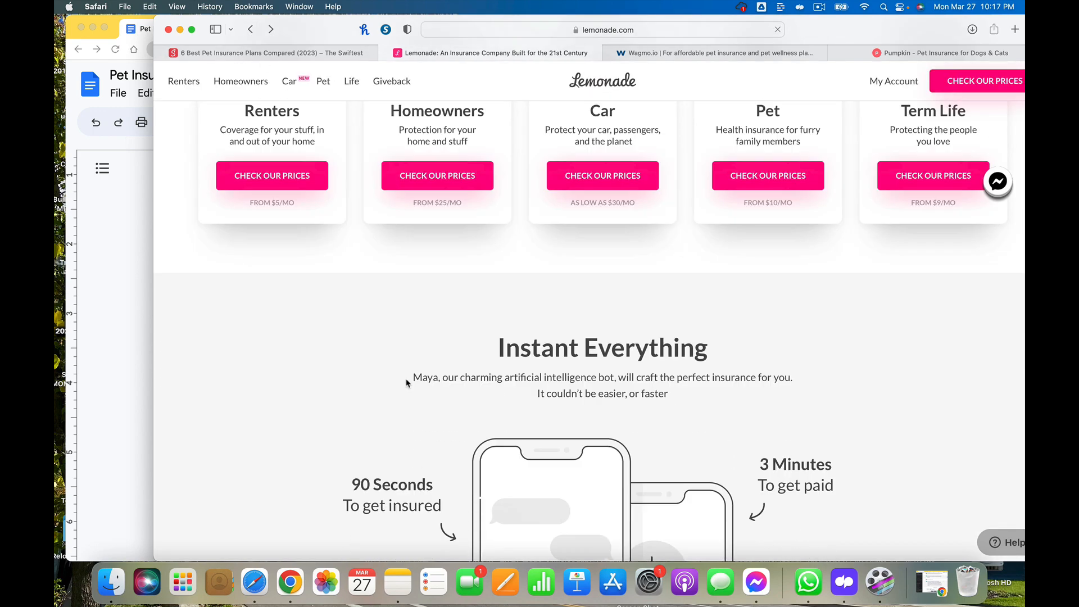
{"action": "scroll", "coordinate": [408, 384], "scroll_direction": "up", "scroll_amount": 8}
{"action": "scroll", "coordinate": [408, 383], "scroll_direction": "up", "scroll_amount": 10}
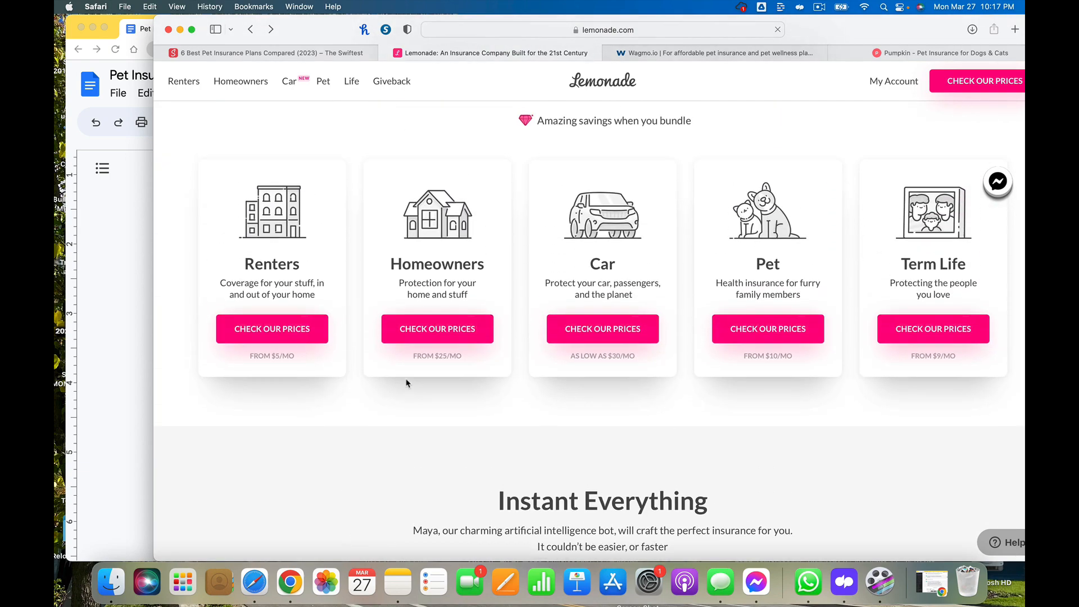
{"action": "scroll", "coordinate": [408, 384], "scroll_direction": "up", "scroll_amount": 3}
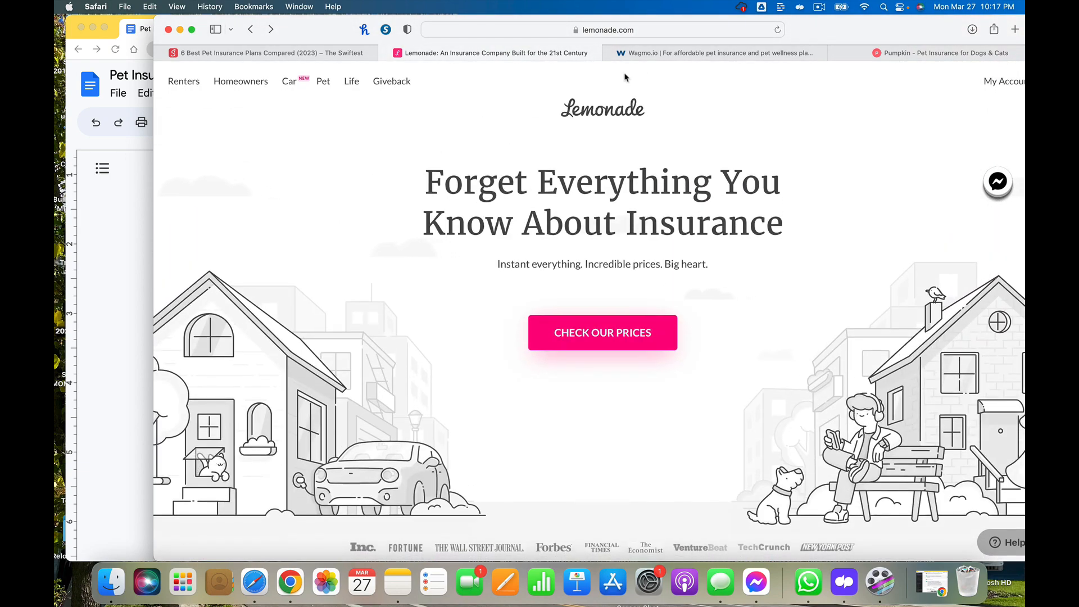
Switch to the Wagmo tab and review its pet information form
{"action": "left_click", "coordinate": [680, 54]}
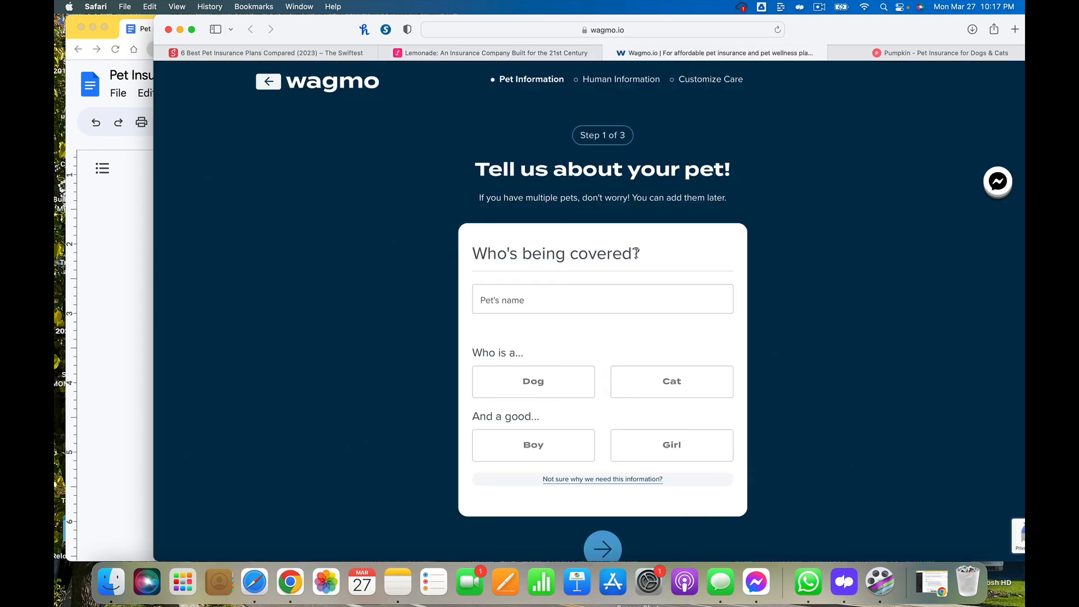
{"action": "scroll", "coordinate": [618, 303], "scroll_direction": "down", "scroll_amount": 1}
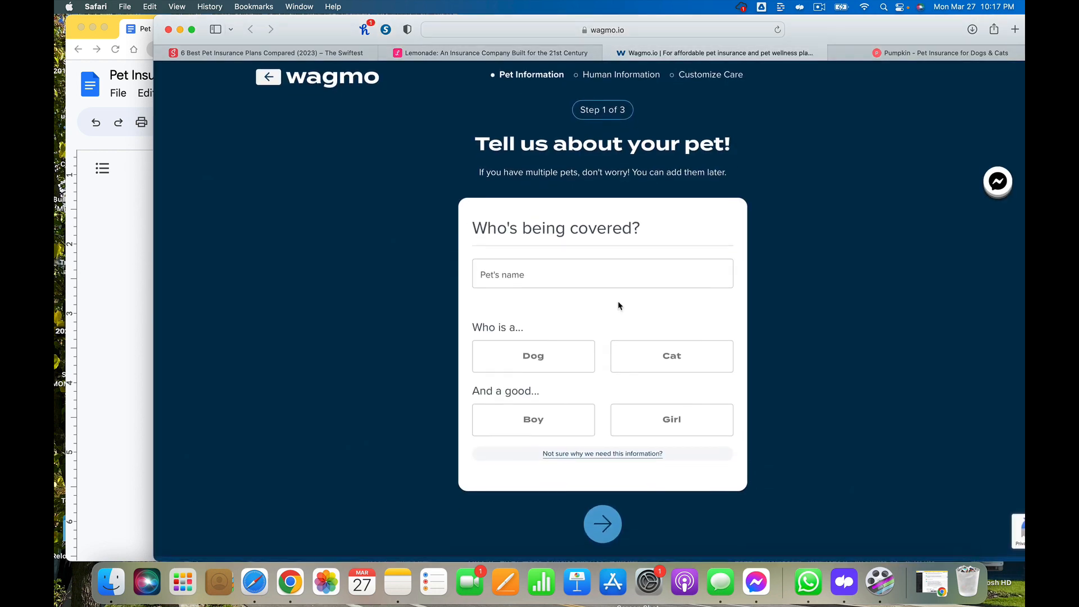
{"action": "scroll", "coordinate": [634, 204], "scroll_direction": "down", "scroll_amount": 1}
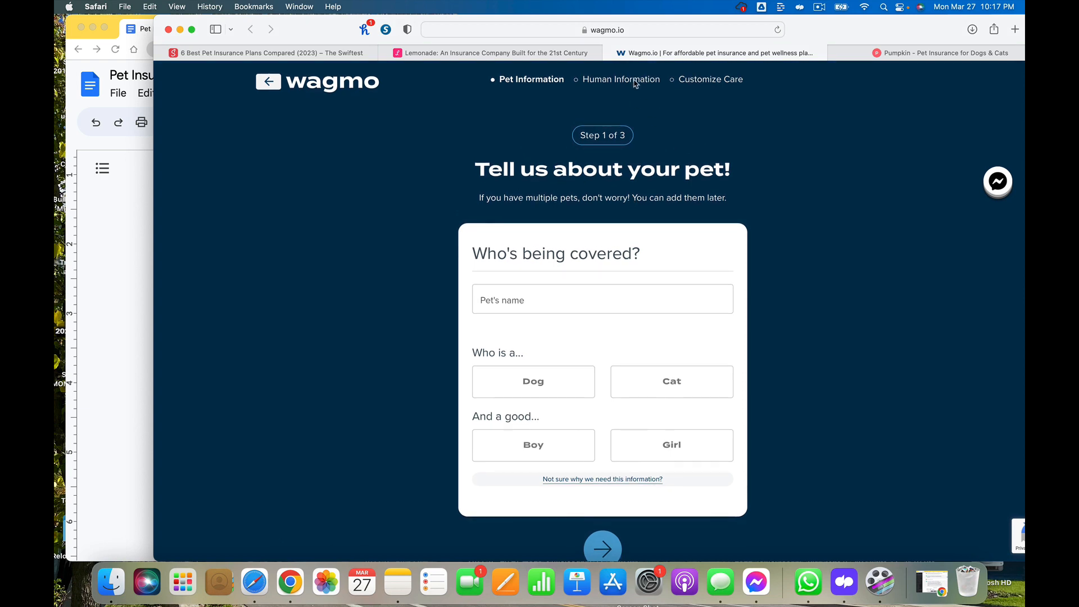
Switch to the Pumpkin tab, open its Cat Insurance Plans page and read through it
{"action": "left_click", "coordinate": [900, 53]}
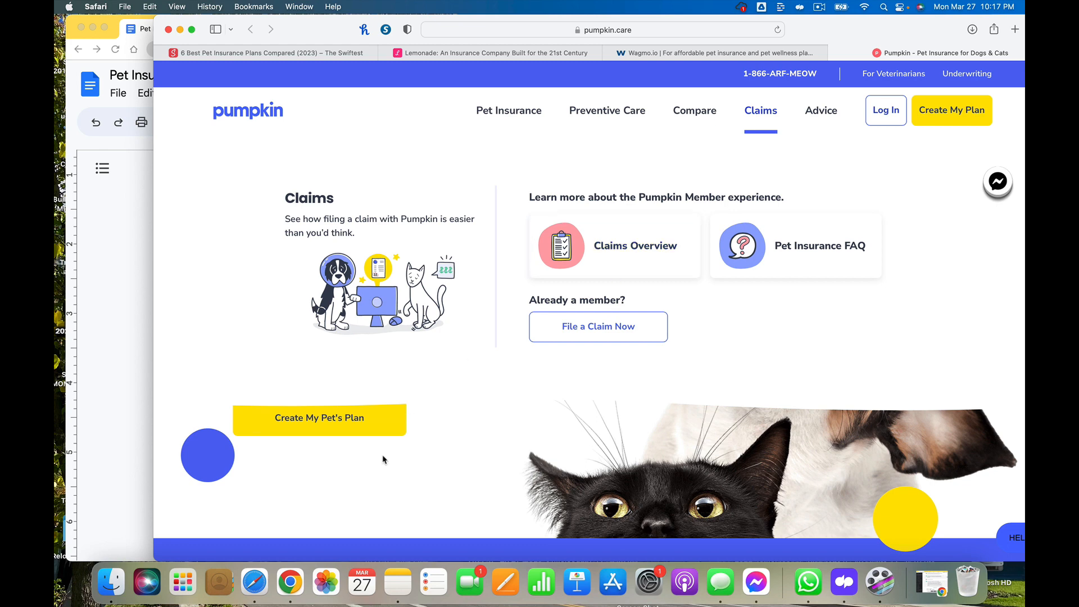
{"action": "scroll", "coordinate": [403, 454], "scroll_direction": "down", "scroll_amount": 1}
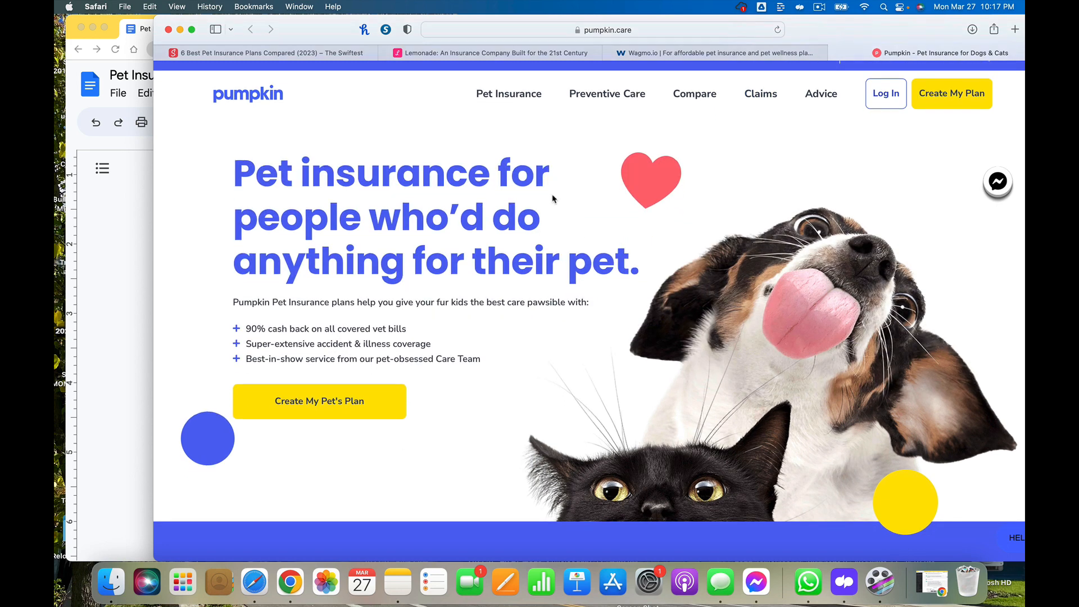
{"action": "mouse_move", "coordinate": [482, 102]}
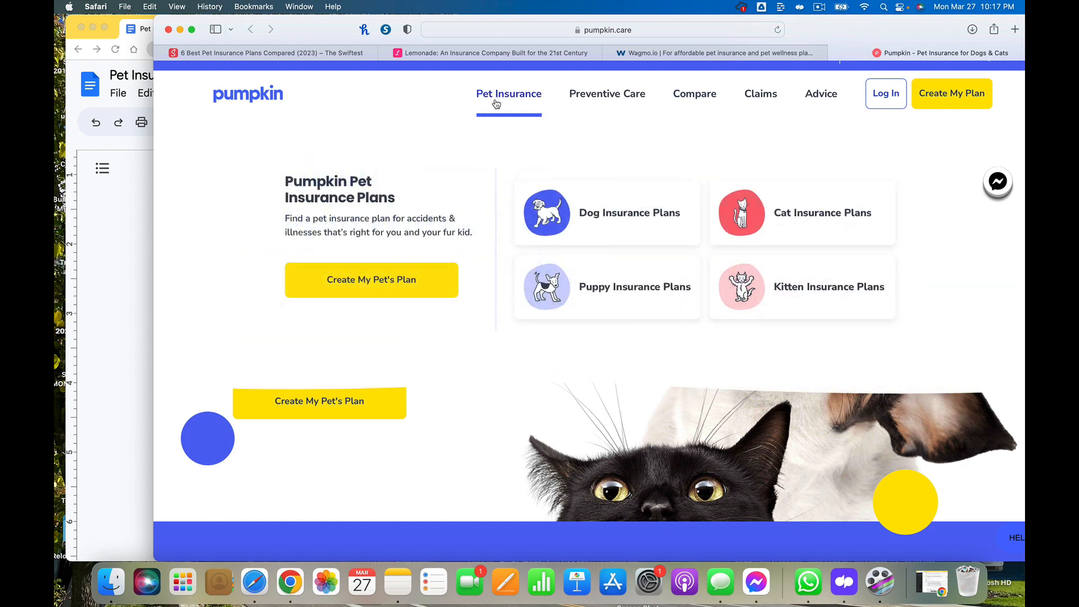
{"action": "left_click", "coordinate": [780, 214]}
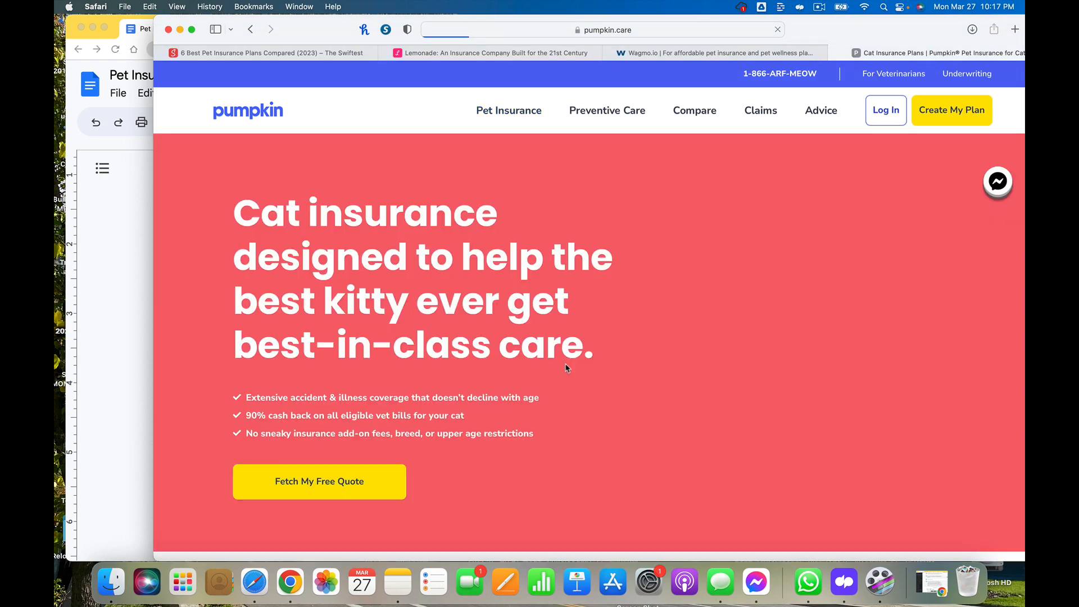
{"action": "scroll", "coordinate": [566, 367], "scroll_direction": "down", "scroll_amount": 10}
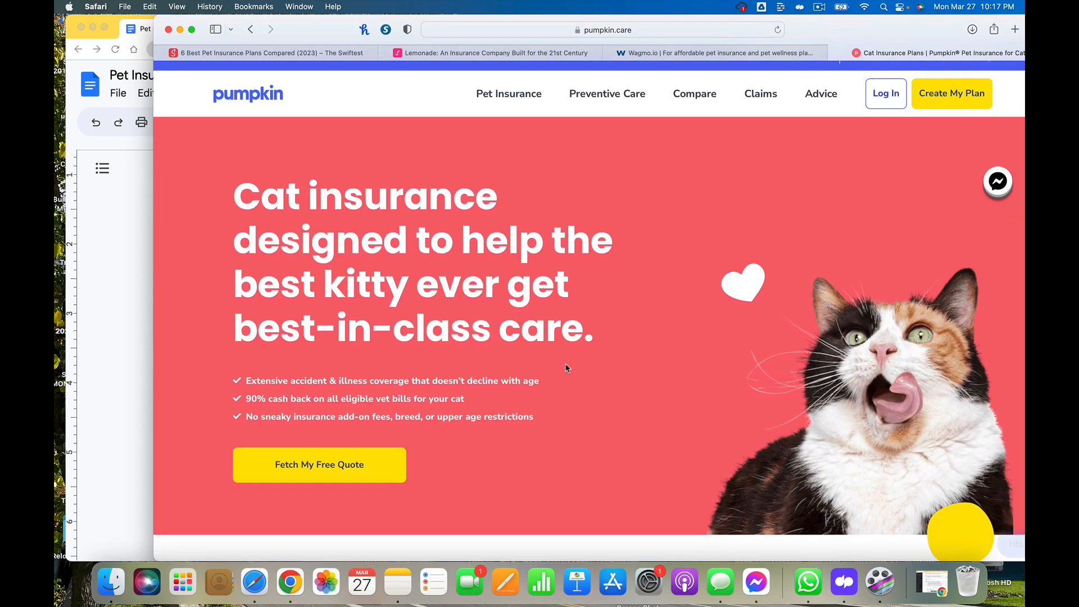
{"action": "scroll", "coordinate": [566, 367], "scroll_direction": "down", "scroll_amount": 1}
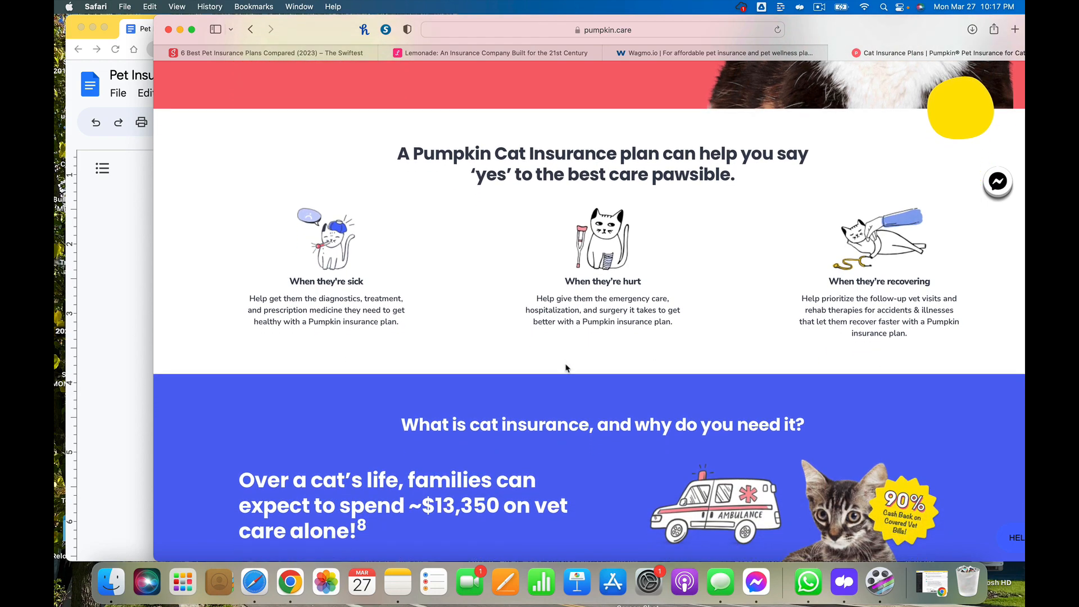
{"action": "scroll", "coordinate": [566, 368], "scroll_direction": "down", "scroll_amount": 4}
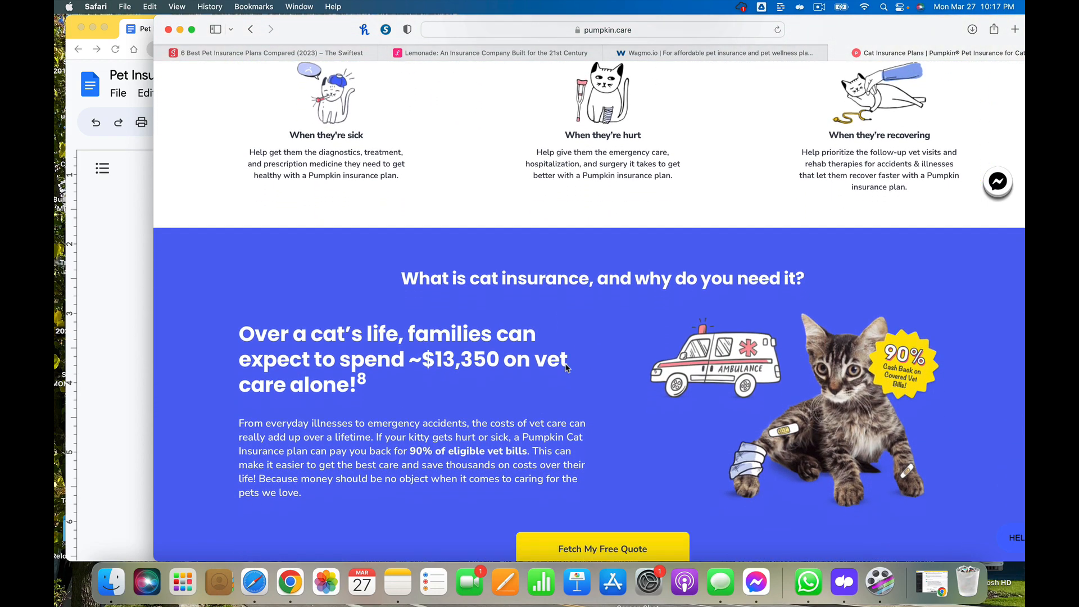
{"action": "scroll", "coordinate": [566, 368], "scroll_direction": "down", "scroll_amount": 3}
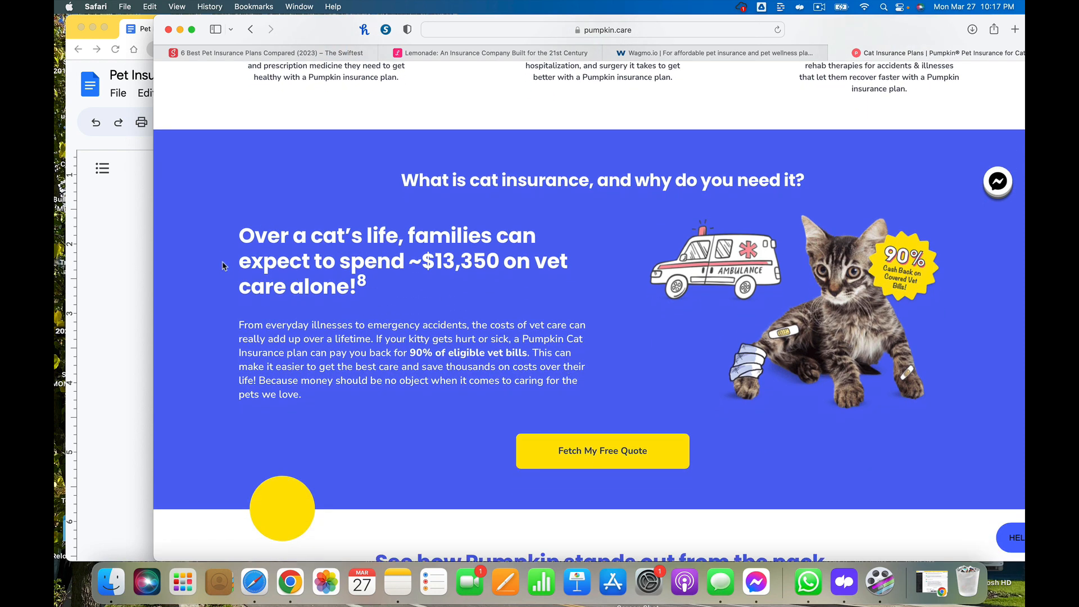
Copy Pumpkin's statement about ~$13,350 lifetime vet costs and paste it into the blog document below the headings
{"action": "left_click_drag", "start_coordinate": [372, 287], "coordinate": [233, 230]}
{"action": "key", "text": "super+c"}
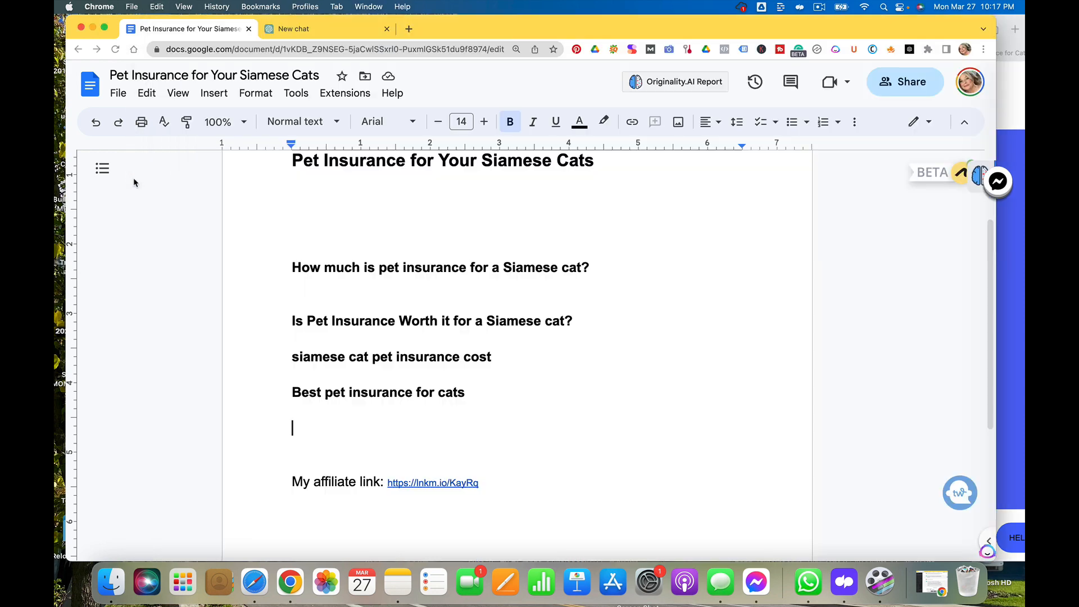
{"action": "left_click", "coordinate": [134, 171]}
{"action": "key", "text": "super+v"}
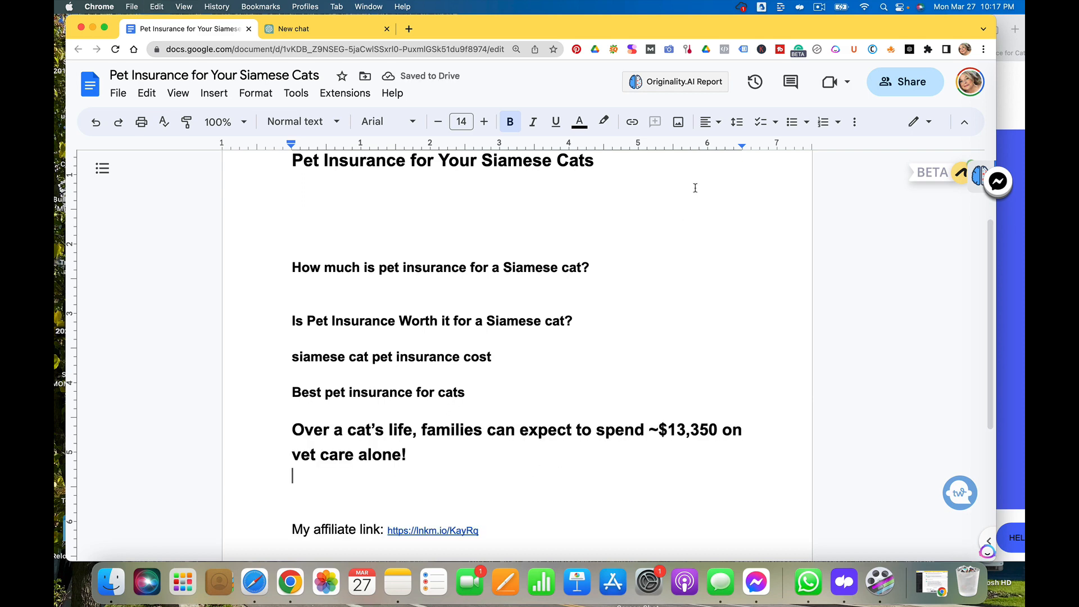
Return to the Pumpkin cat insurance page and scroll to its provider comparison section
{"action": "left_click", "coordinate": [998, 181]}
{"action": "left_click", "coordinate": [1021, 163]}
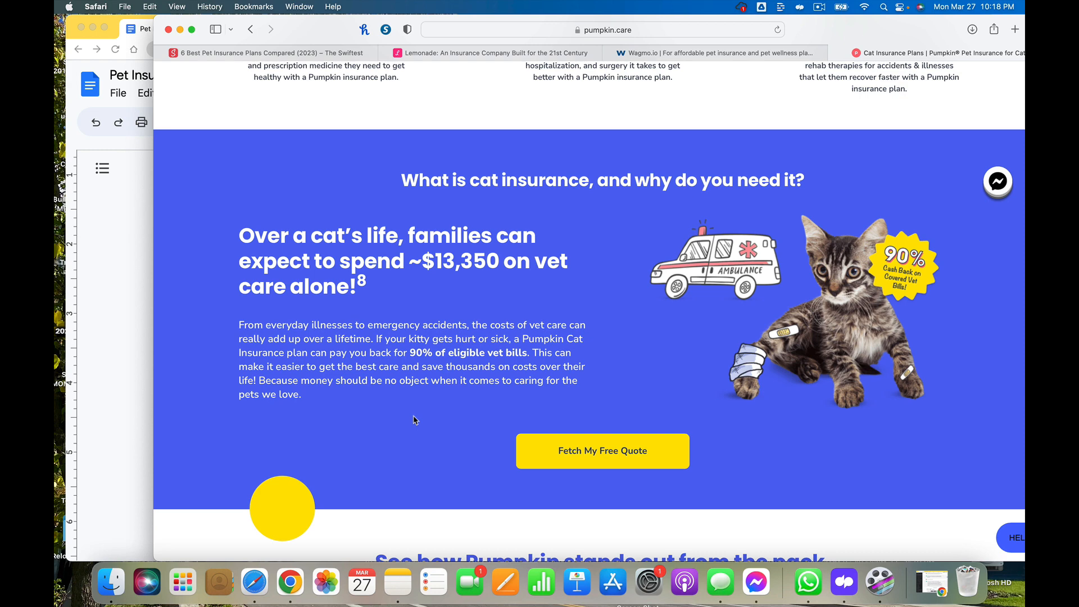
{"action": "scroll", "coordinate": [414, 420], "scroll_direction": "down", "scroll_amount": 5}
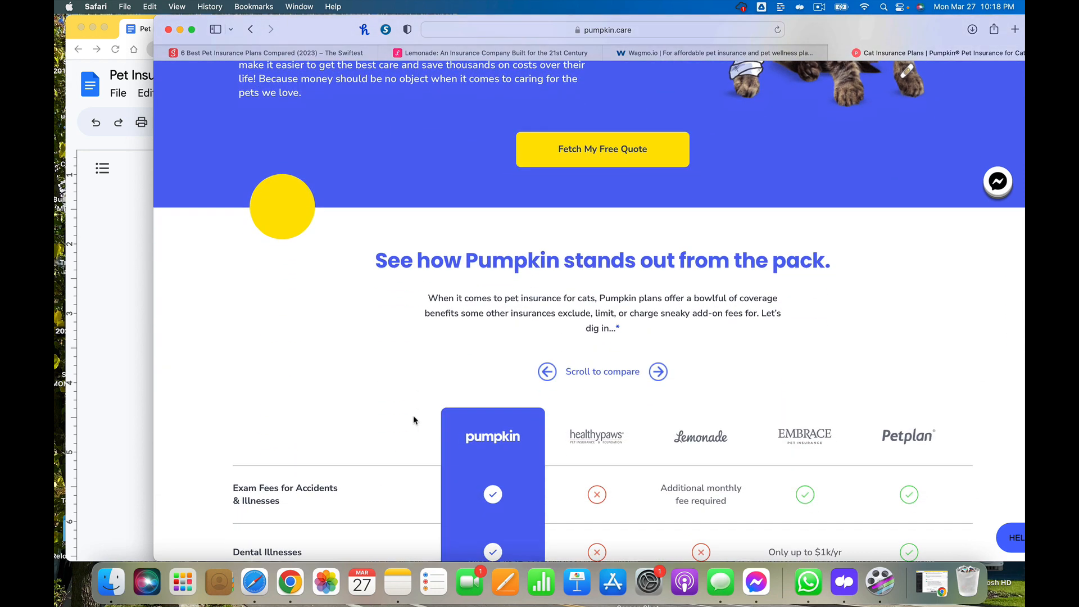
Examine Pumpkin's coverage comparison table, scrolling through it and cycling through the competing insurers shown
{"action": "scroll", "coordinate": [414, 420], "scroll_direction": "down", "scroll_amount": 3}
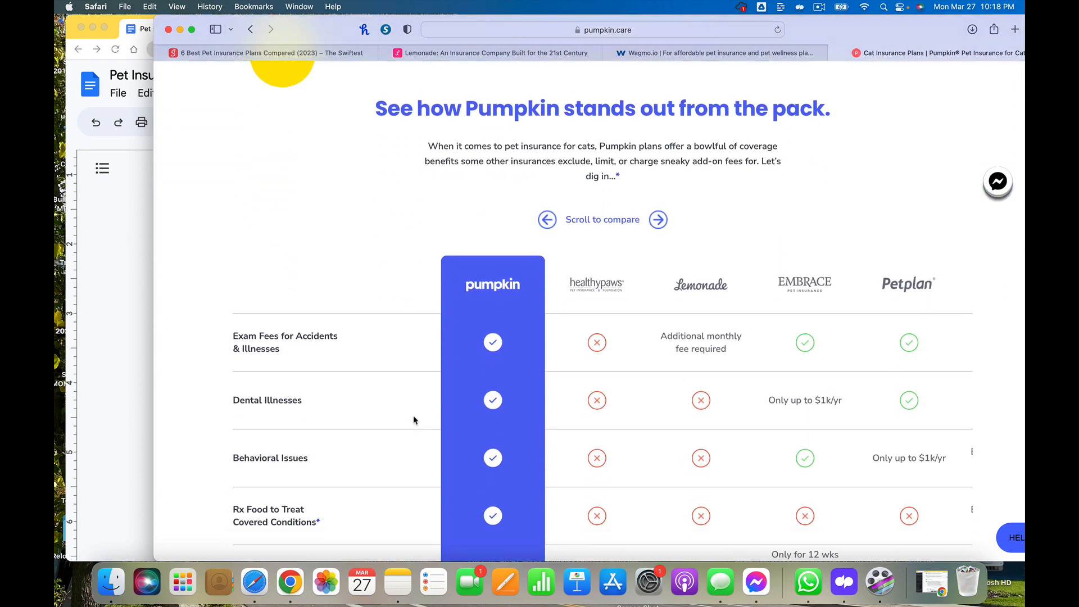
{"action": "scroll", "coordinate": [414, 420], "scroll_direction": "down", "scroll_amount": 1}
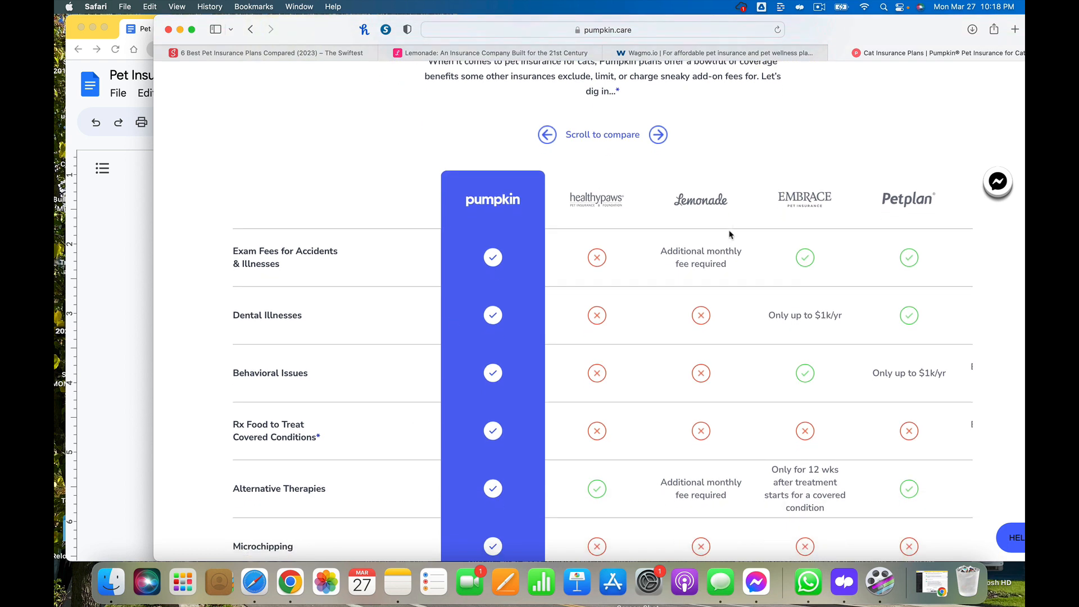
{"action": "scroll", "coordinate": [748, 344], "scroll_direction": "down", "scroll_amount": 1}
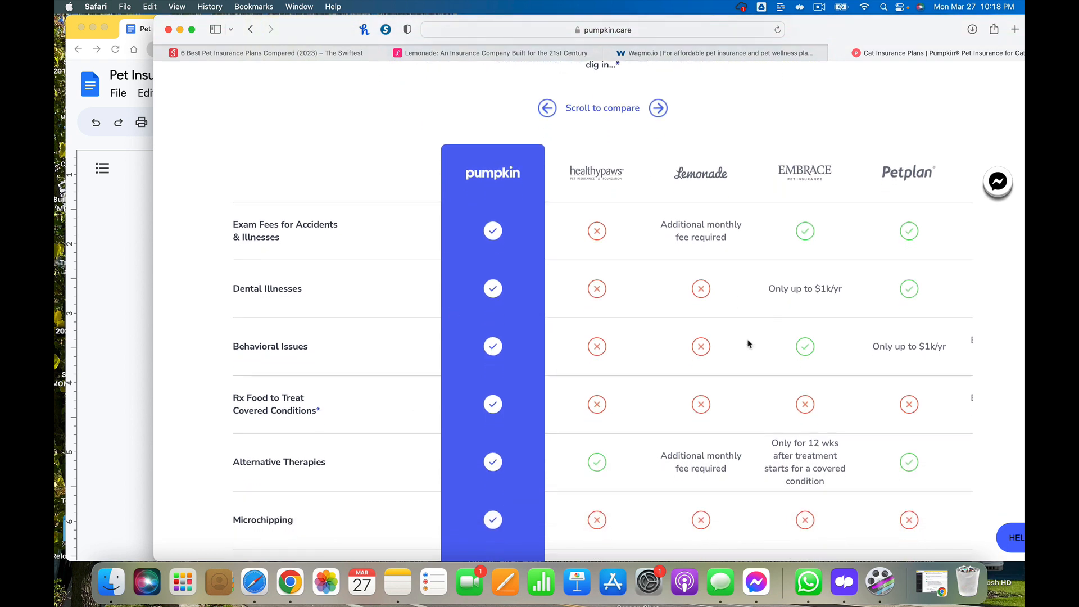
{"action": "scroll", "coordinate": [748, 344], "scroll_direction": "down", "scroll_amount": 3}
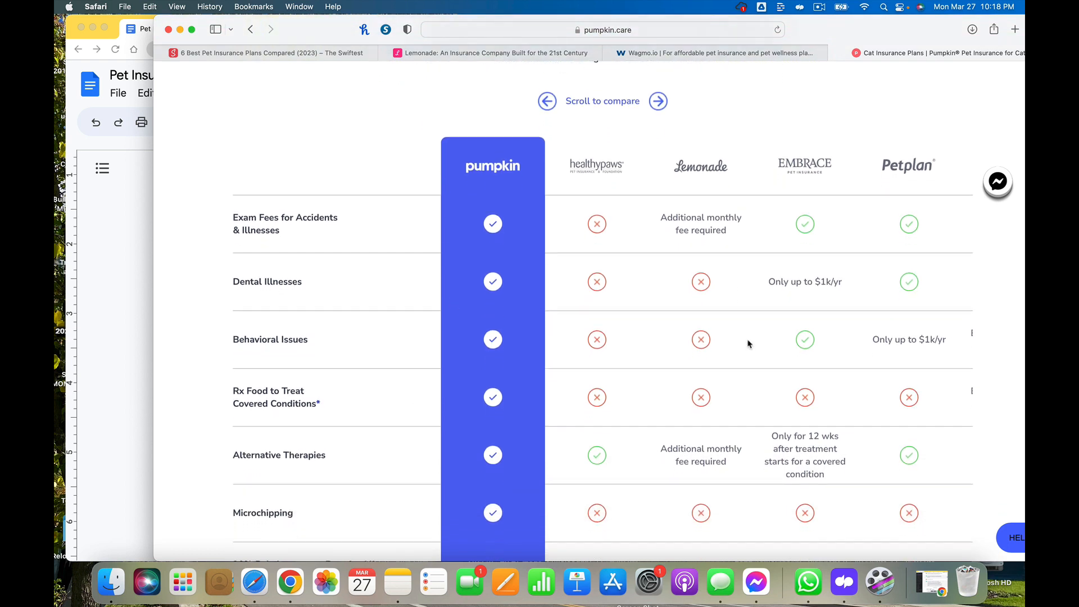
{"action": "scroll", "coordinate": [748, 344], "scroll_direction": "down", "scroll_amount": 4}
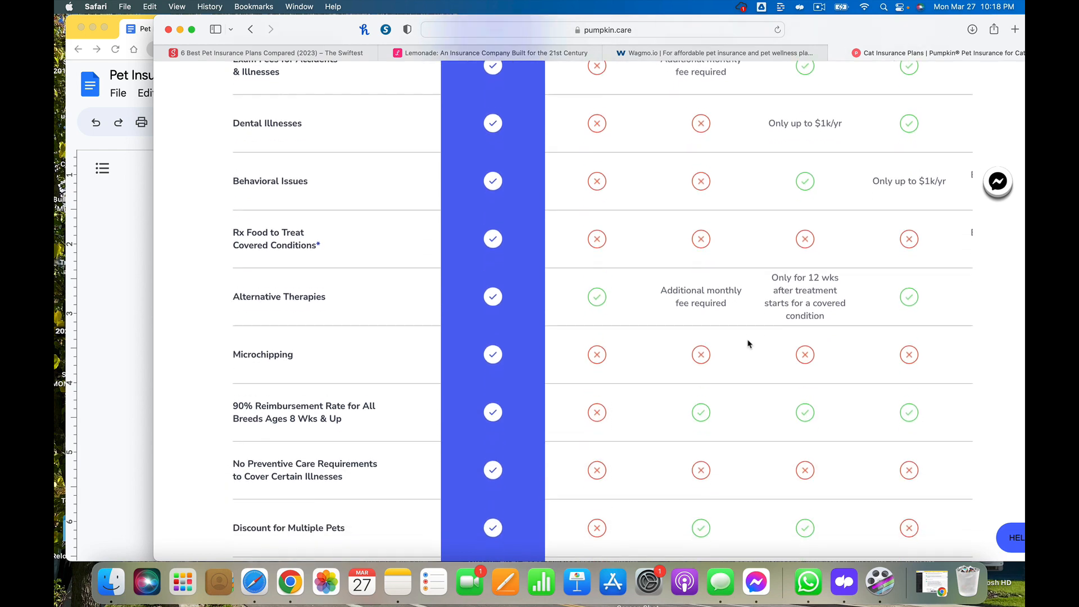
{"action": "scroll", "coordinate": [748, 344], "scroll_direction": "up", "scroll_amount": 8}
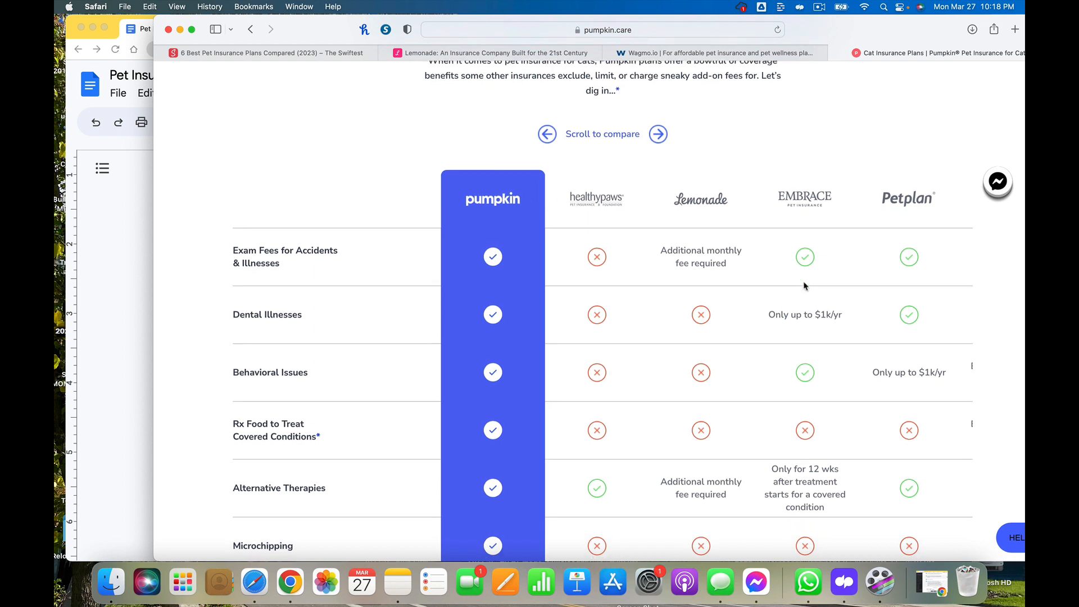
{"action": "scroll", "coordinate": [706, 152], "scroll_direction": "up", "scroll_amount": 1}
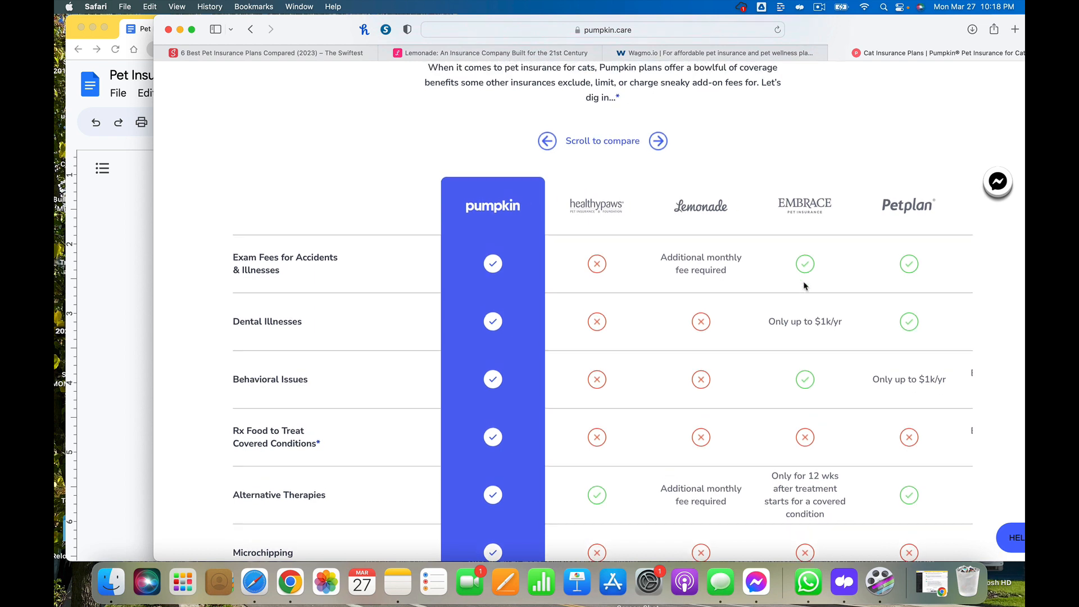
{"action": "left_click", "coordinate": [658, 143]}
{"action": "left_click", "coordinate": [658, 142]}
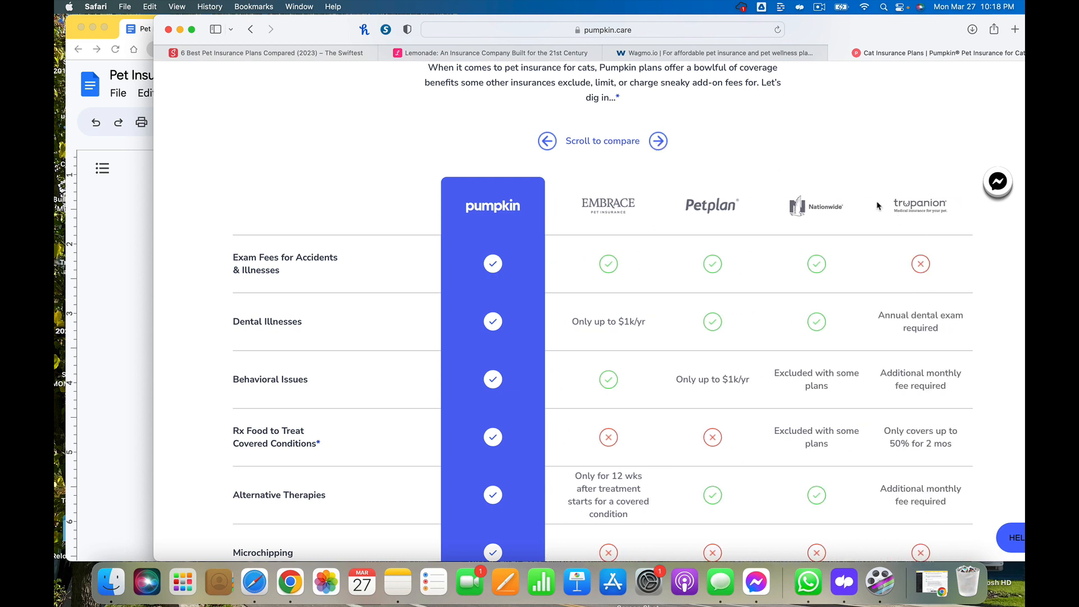
{"action": "left_click", "coordinate": [546, 141]}
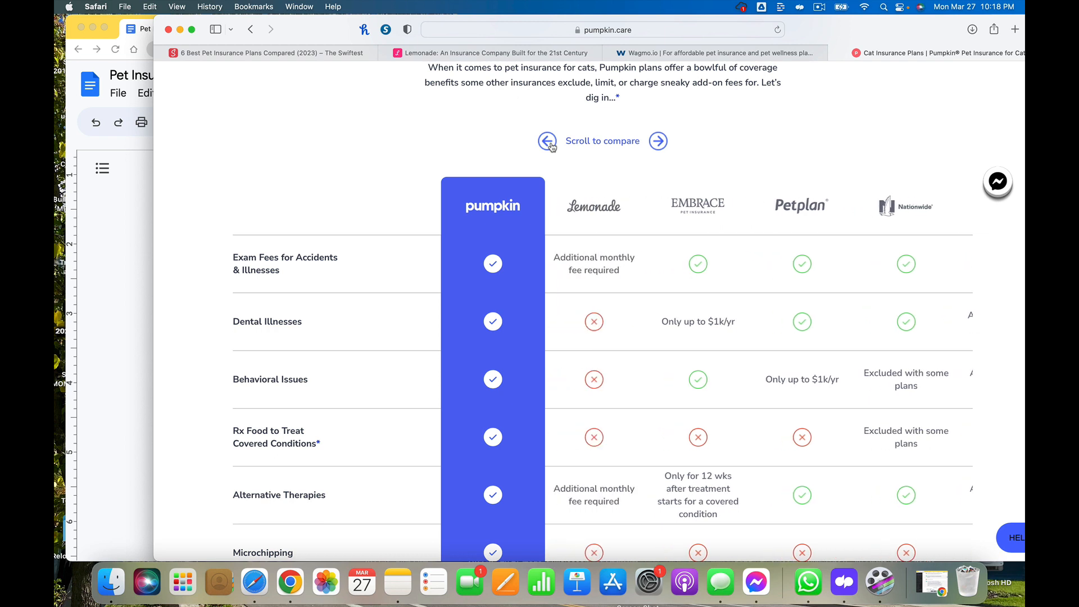
{"action": "left_click", "coordinate": [546, 142]}
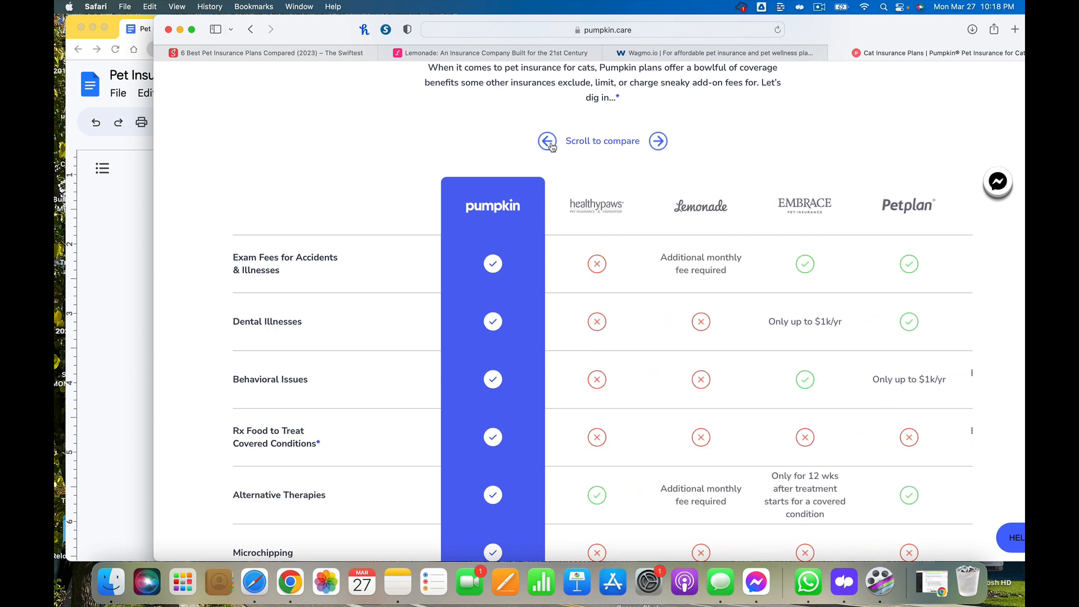
{"action": "left_click", "coordinate": [659, 142]}
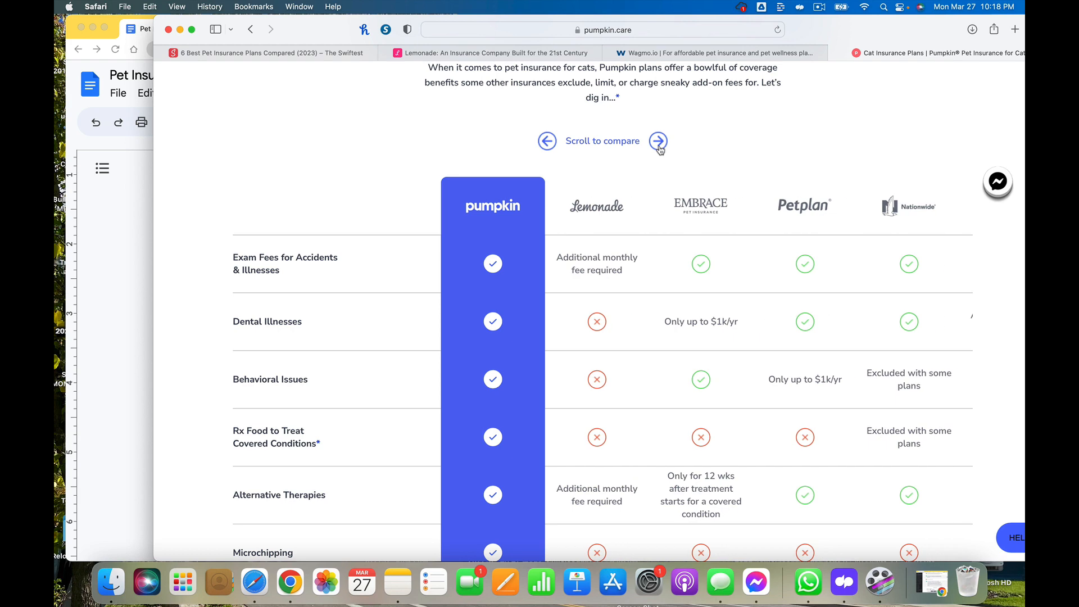
{"action": "left_click", "coordinate": [659, 143]}
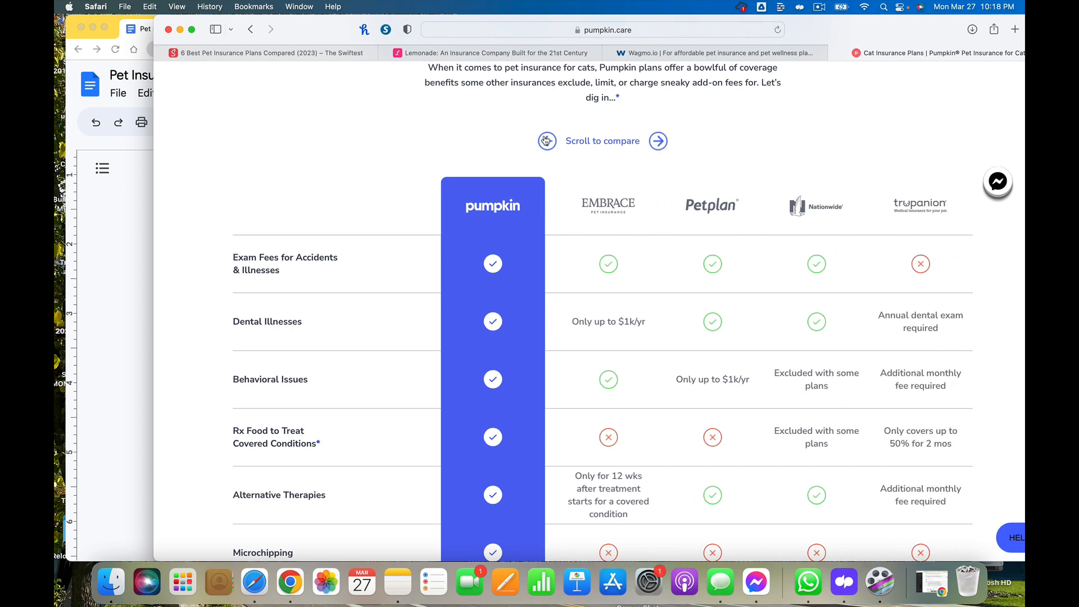
{"action": "left_click", "coordinate": [547, 141]}
Switch to the Swiftest article and review its ranked list of pet insurance providers and their plan figures
{"action": "left_click", "coordinate": [351, 54]}
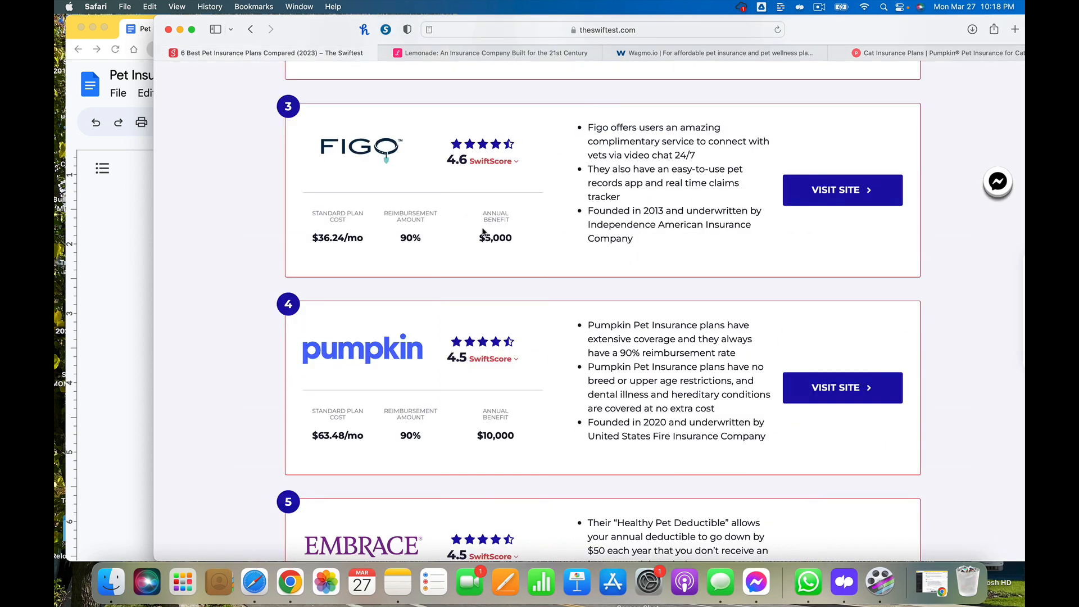
{"action": "scroll", "coordinate": [518, 299], "scroll_direction": "down", "scroll_amount": 6}
{"action": "scroll", "coordinate": [518, 299], "scroll_direction": "down", "scroll_amount": 1}
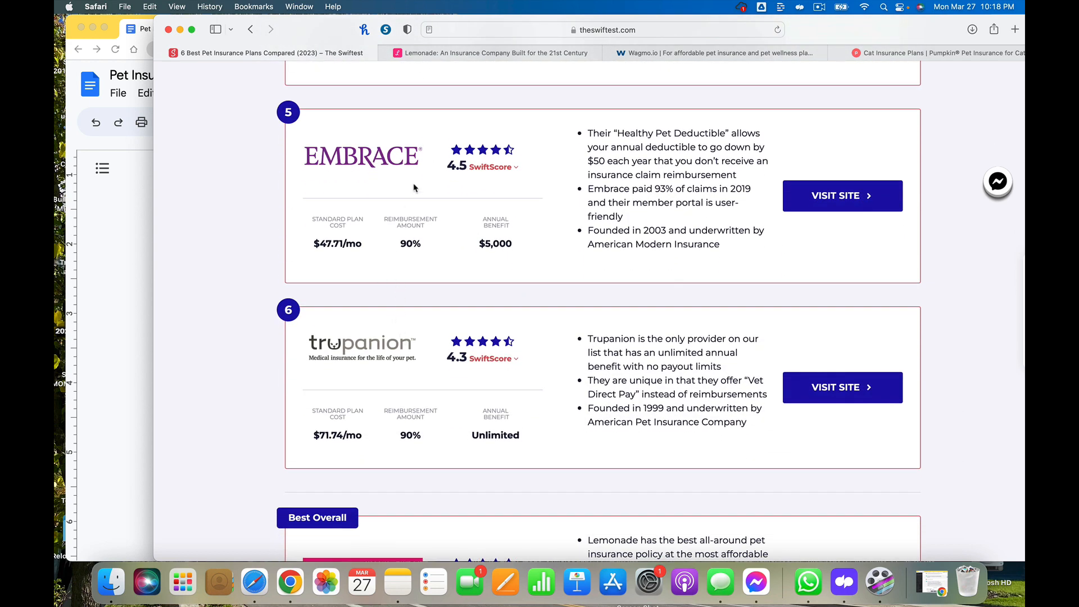
{"action": "scroll", "coordinate": [414, 187], "scroll_direction": "up", "scroll_amount": 1}
{"action": "scroll", "coordinate": [413, 185], "scroll_direction": "down", "scroll_amount": 2}
{"action": "scroll", "coordinate": [414, 184], "scroll_direction": "up", "scroll_amount": 8}
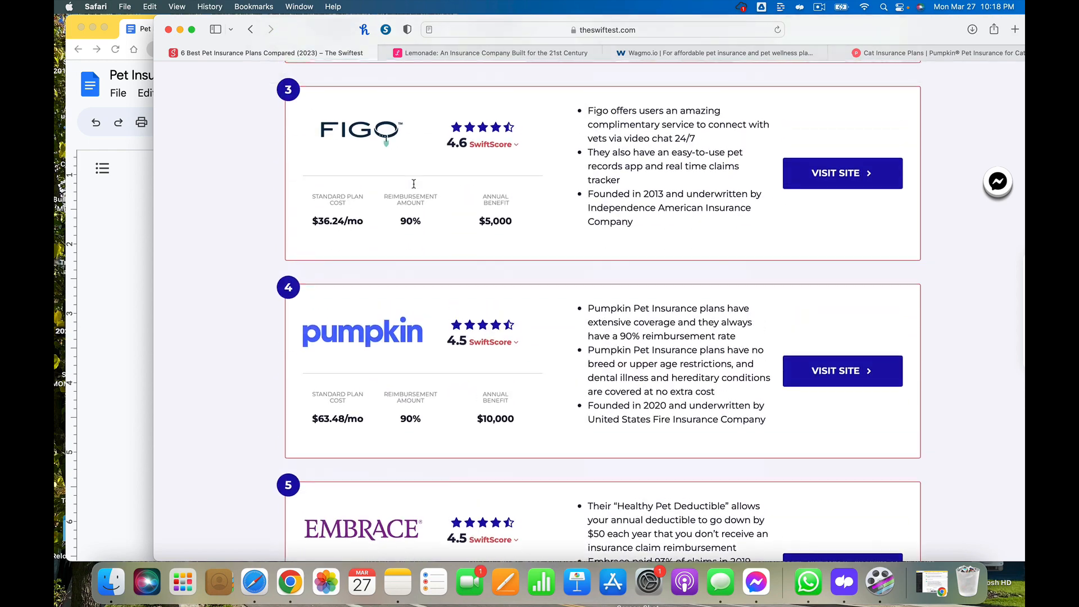
{"action": "scroll", "coordinate": [414, 184], "scroll_direction": "up", "scroll_amount": 10}
{"action": "scroll", "coordinate": [414, 184], "scroll_direction": "down", "scroll_amount": 1}
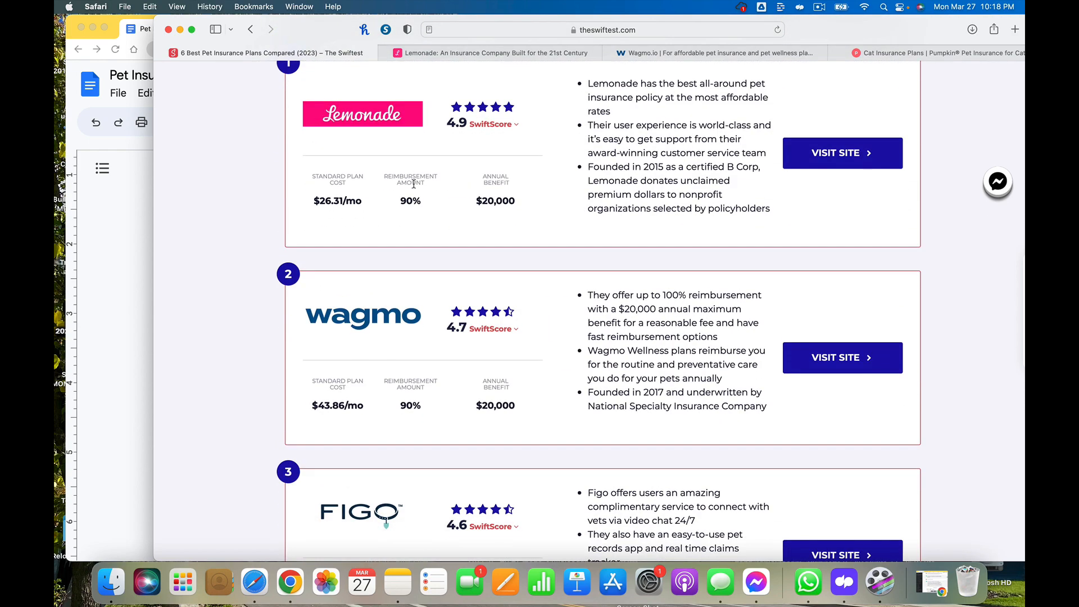
Return to the blog document and add a new empty line below the pasted vet-cost statement
{"action": "left_click", "coordinate": [905, 53]}
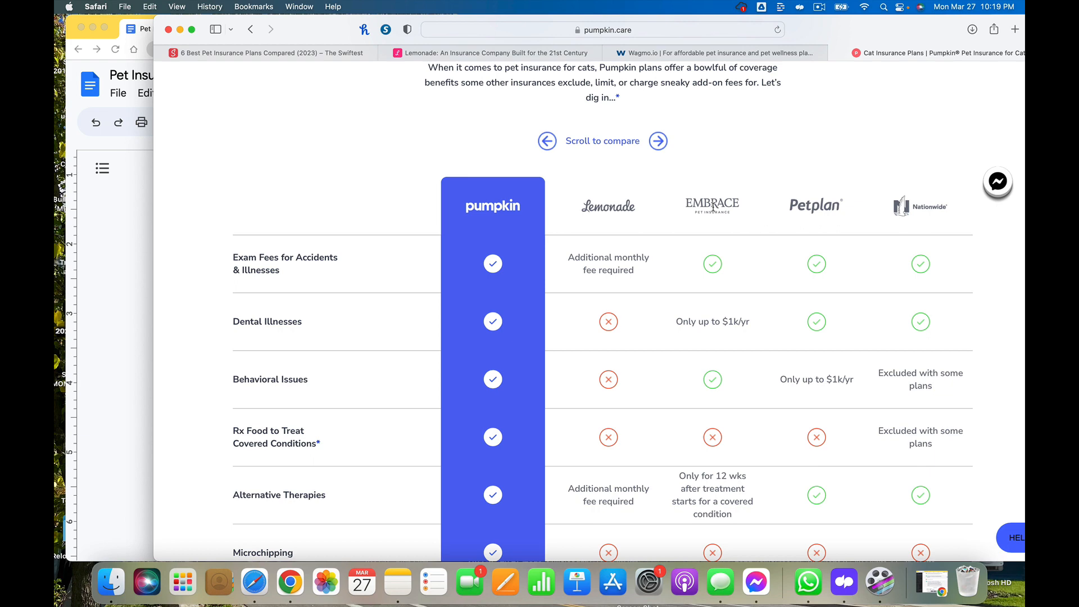
{"action": "scroll", "coordinate": [713, 211], "scroll_direction": "down", "scroll_amount": 3}
{"action": "scroll", "coordinate": [713, 206], "scroll_direction": "up", "scroll_amount": 6}
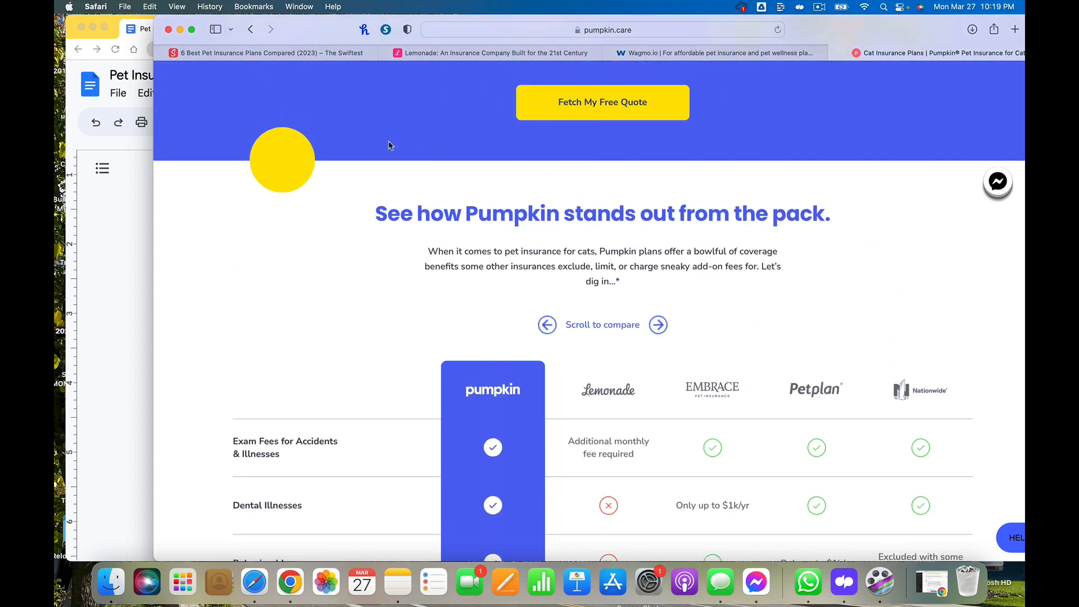
{"action": "left_click", "coordinate": [124, 201]}
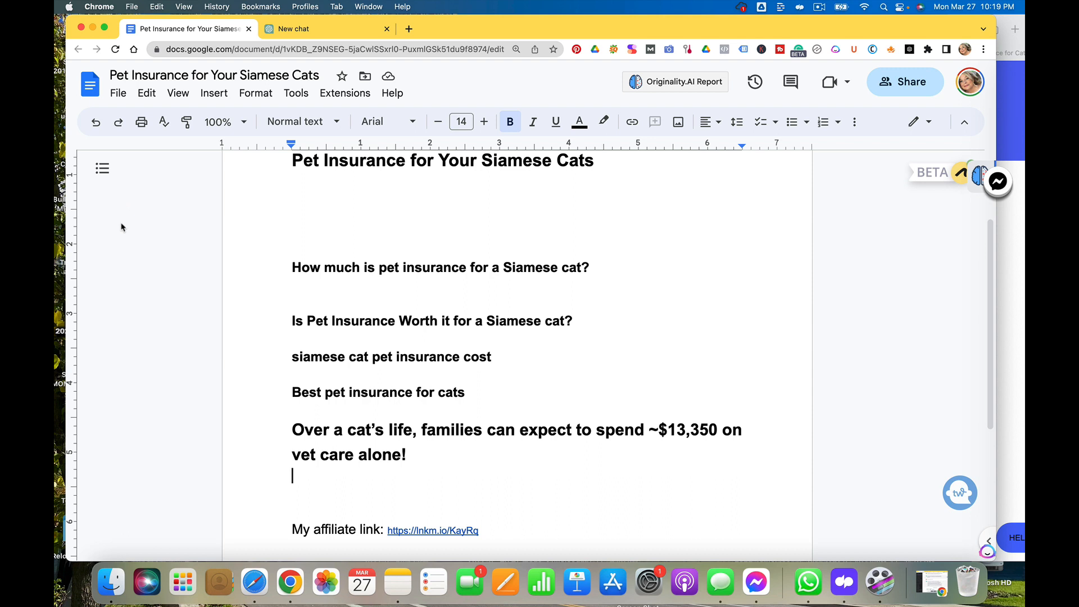
{"action": "key", "text": "Return"}
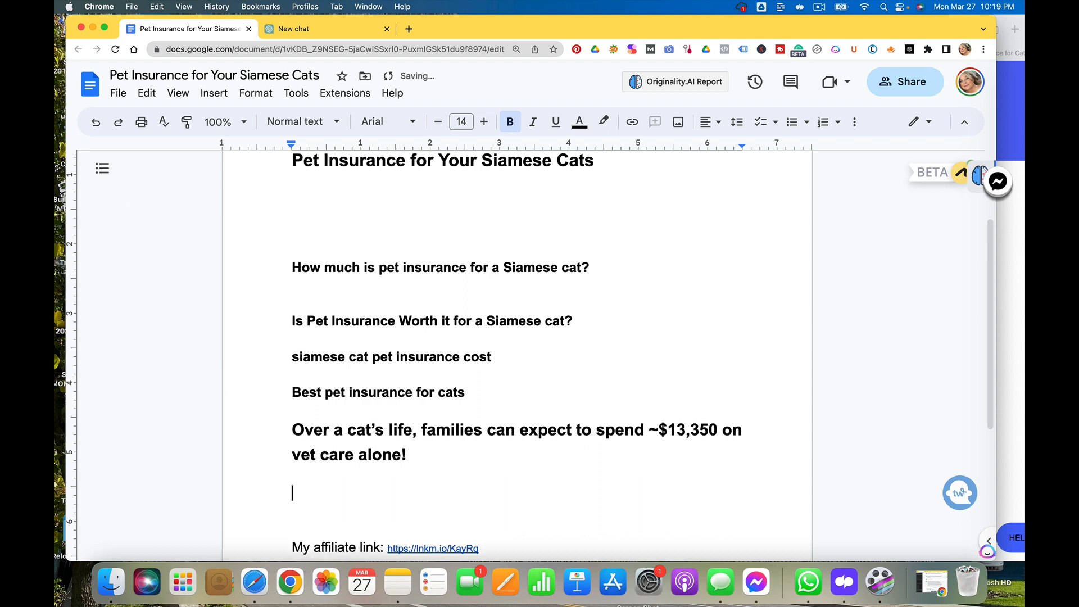
Switch to the ChatGPT tab and start the prompt 'I am a blogger who writes about Siamese cats, their health and wellness. I am writing a blog'
{"action": "left_click", "coordinate": [344, 29]}
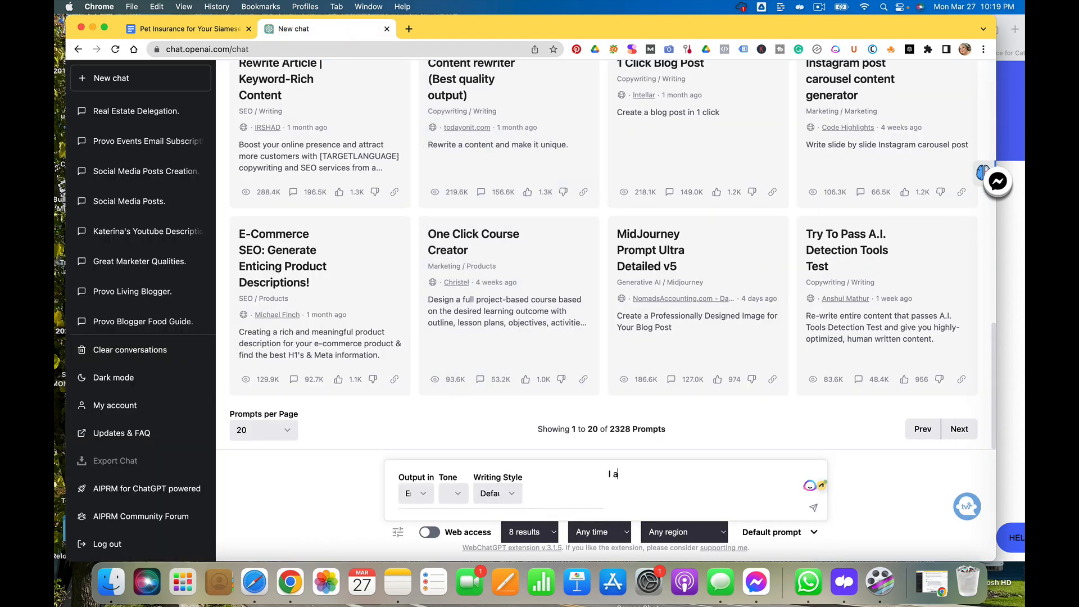
{"action": "type", "text": "m a blogger who writes about Siamese "}
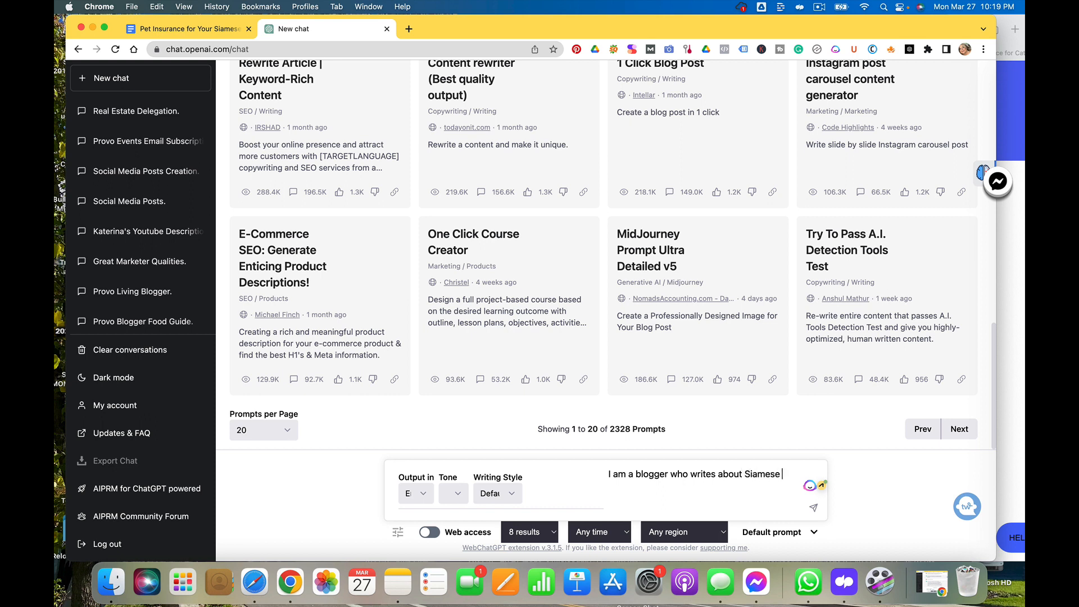
{"action": "type", "text": "cats"}
{"action": "type", "text": ", thei"}
{"action": "type", "text": "r hi"}
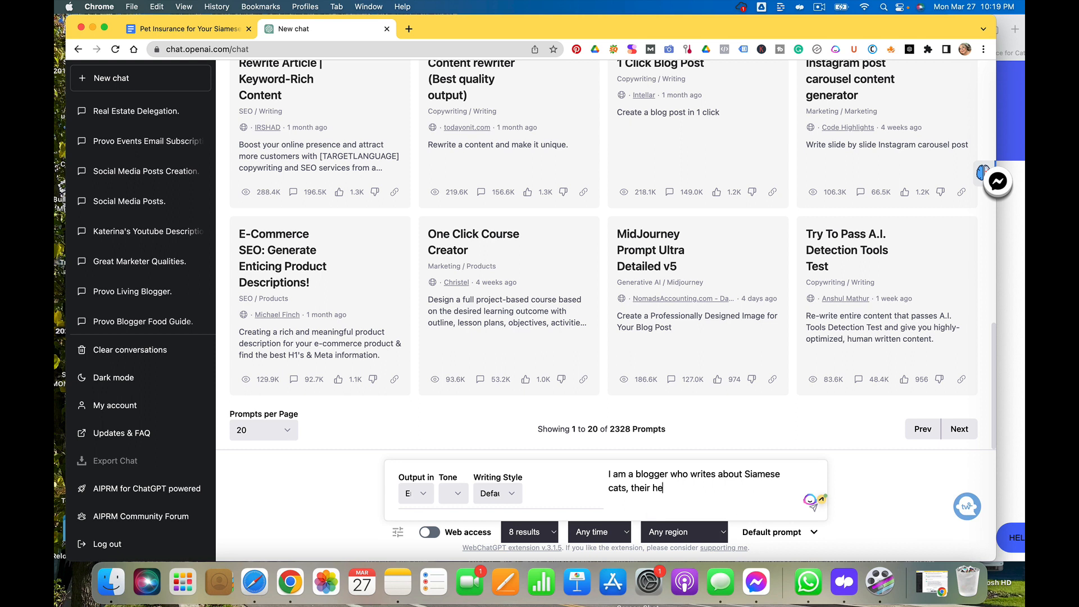
{"action": "type", "text": "alth and wellness. I am writing a blog "}
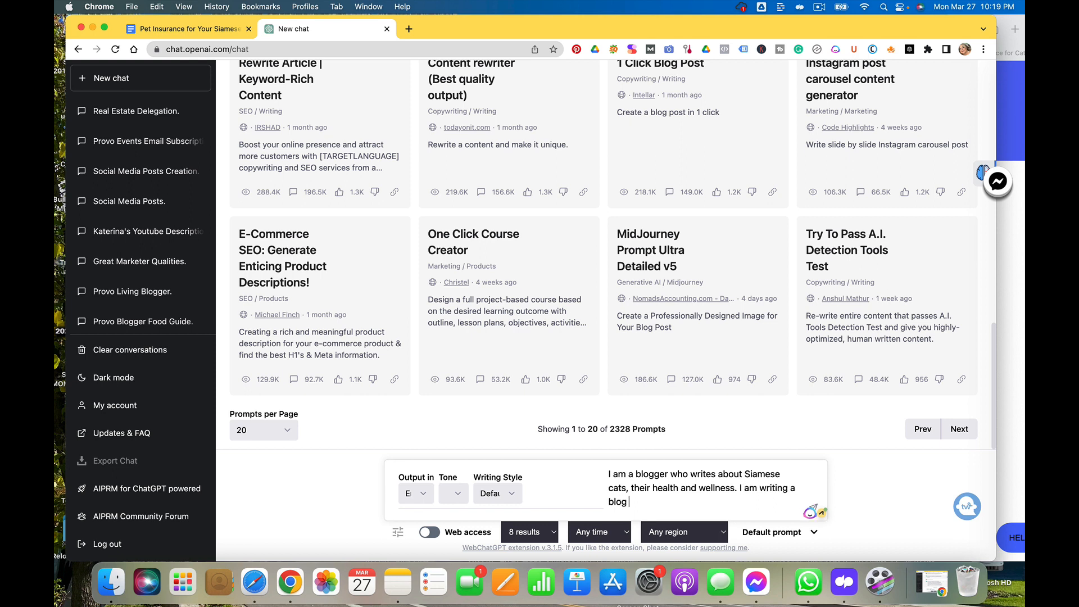
{"action": "type", "text": "art"}
{"action": "type", "text": "icle compariing"}
{"action": "type", "text": "ng cat pe"}
{"action": "type", "text": "t insu"}
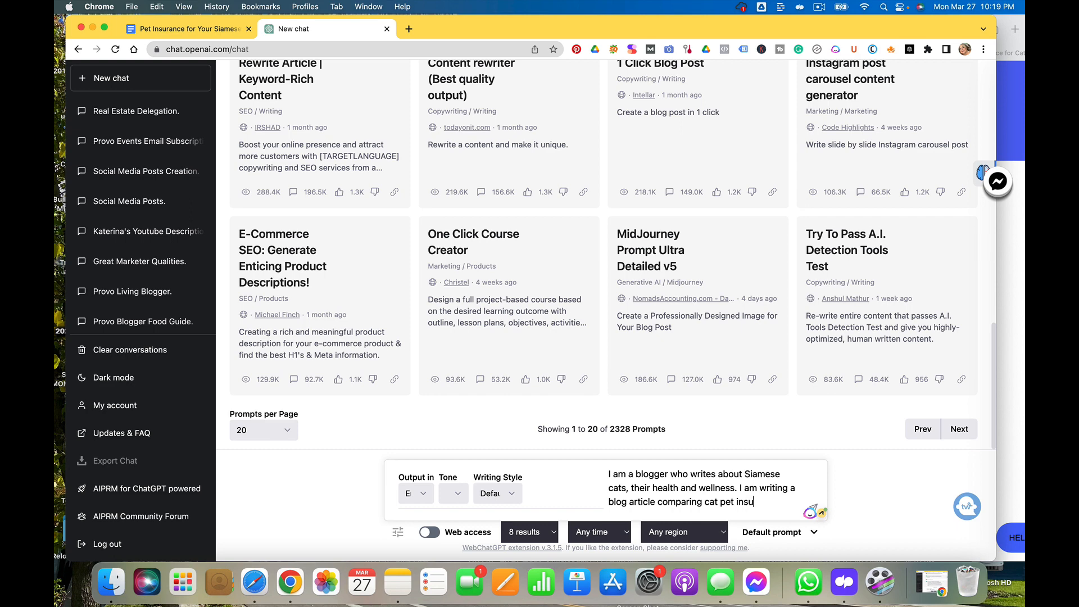
{"action": "type", "text": "rance plans from "}
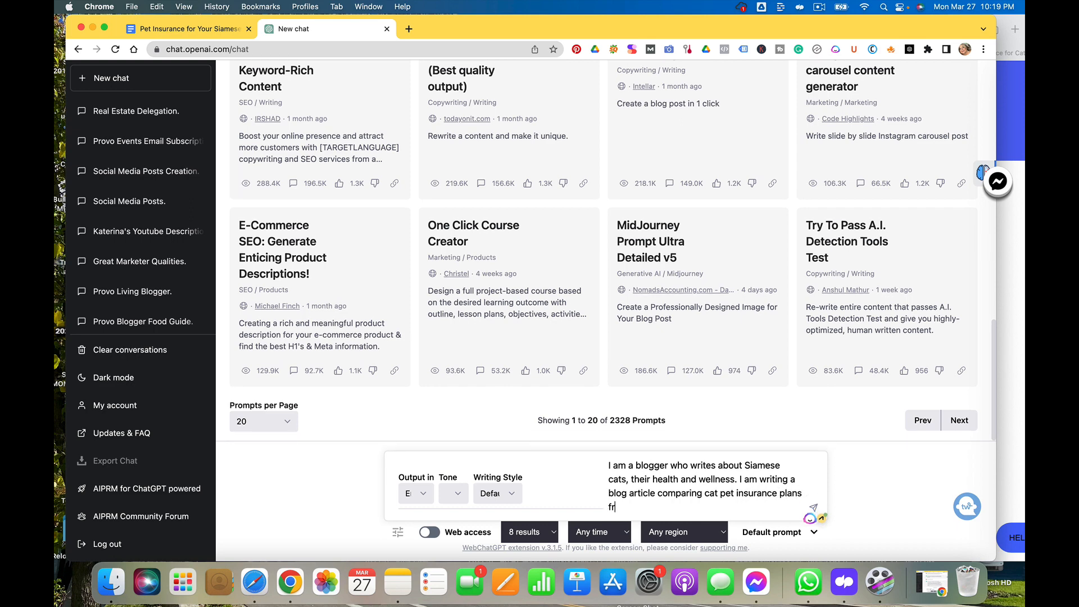
{"action": "type", "text": "Pum"}
Continue the prompt with 'article comparing cat pet insurance plans from these pet insurance companies; Pumpkin, Lemonade, Embrace, and'
{"action": "key", "text": "BackSpace"}
{"action": "key", "text": "BackSpace"}
{"action": "key", "text": "BackSpace"}
{"action": "type", "text": "these pet insurance companies"}
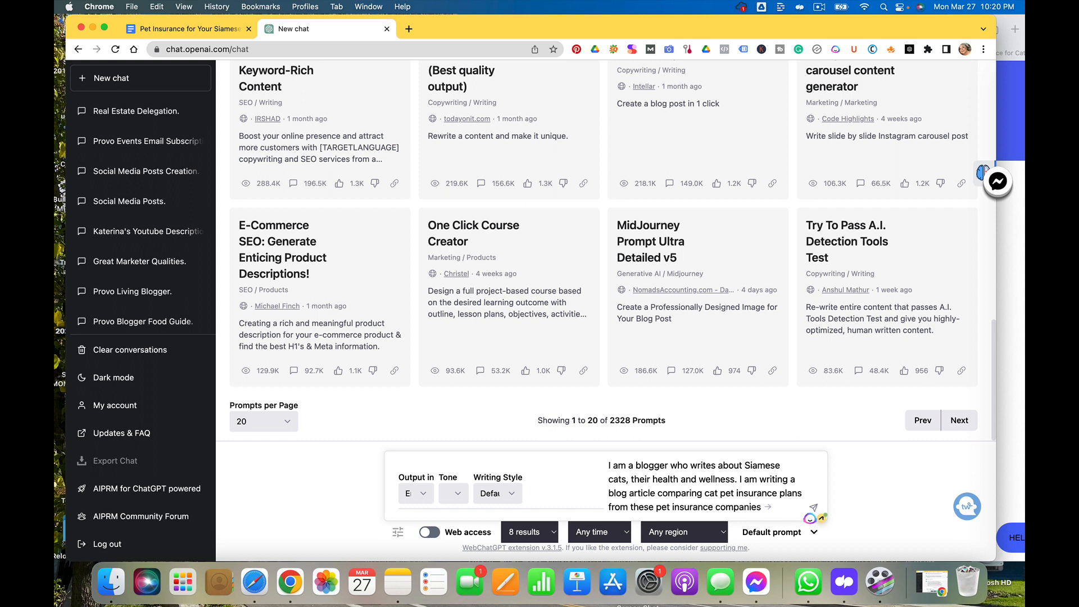
{"action": "type", "text": "; Pum"}
{"action": "type", "text": "pkin, "}
{"action": "type", "text": "Lem"}
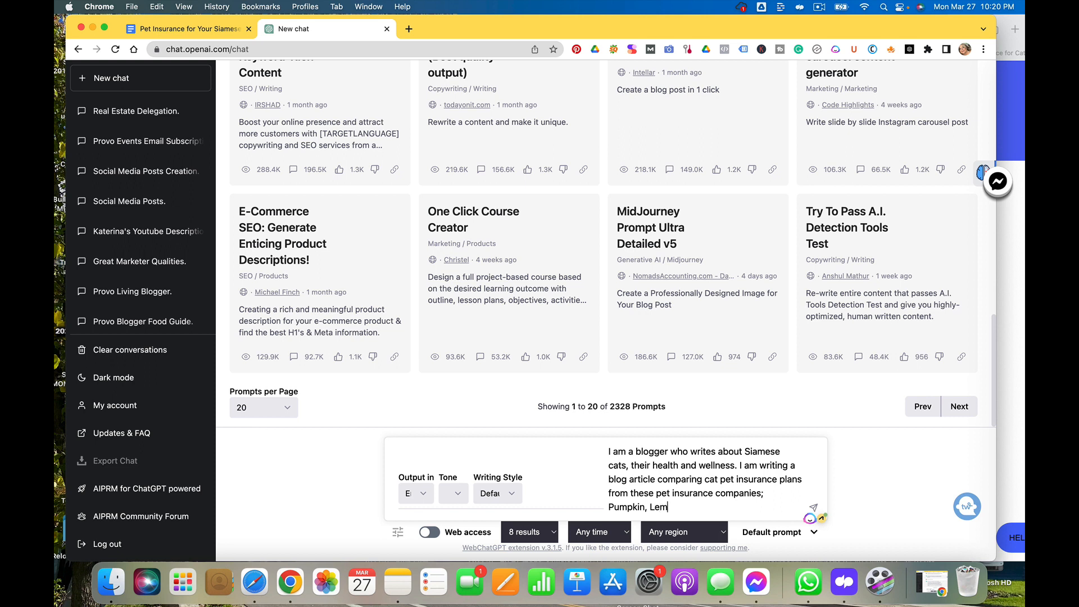
{"action": "type", "text": "onade, Embrace, and"}
Check Pumpkin's comparison table for the remaining competitor name before returning to the prompt
{"action": "left_click", "coordinate": [1020, 85]}
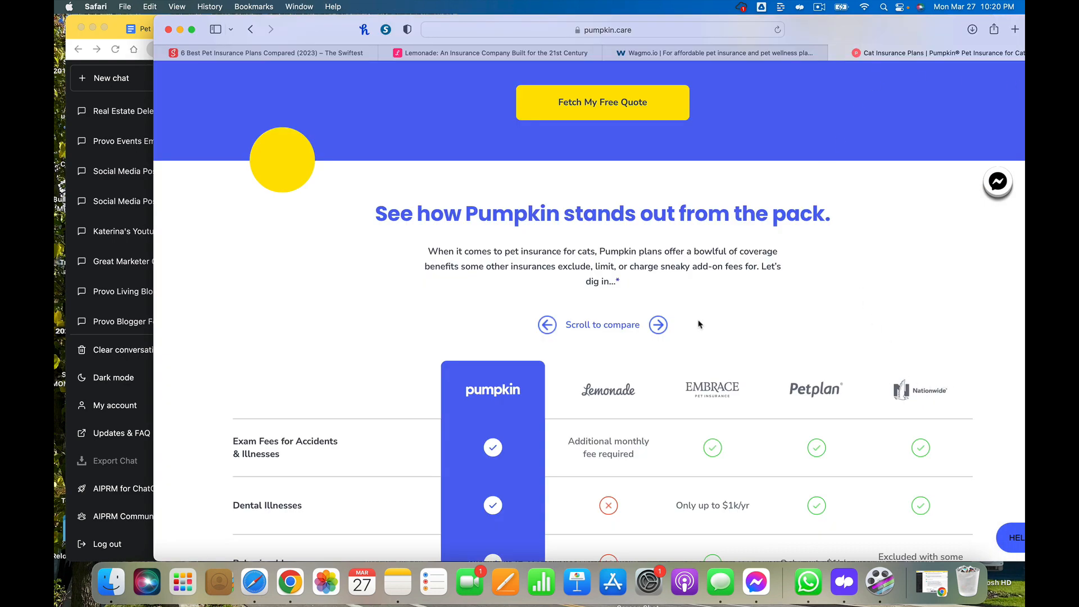
{"action": "left_click", "coordinate": [666, 324]}
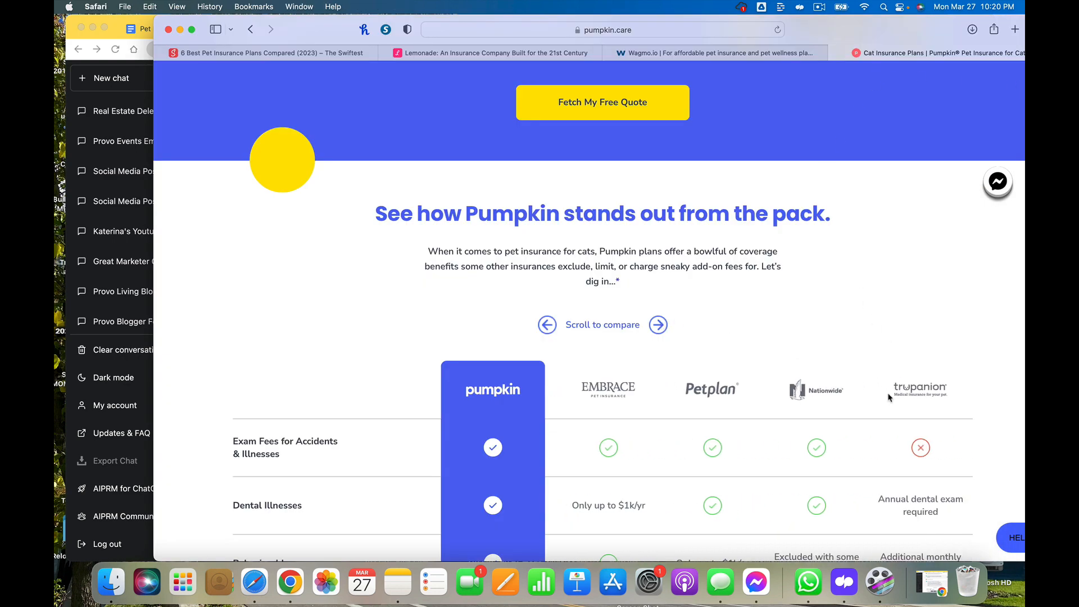
{"action": "left_click", "coordinate": [117, 34]}
Finish the competitor list with 'Trupanion.' and continue the prompt with 'Please write an outline for this topic'
{"action": "type", "text": "p"}
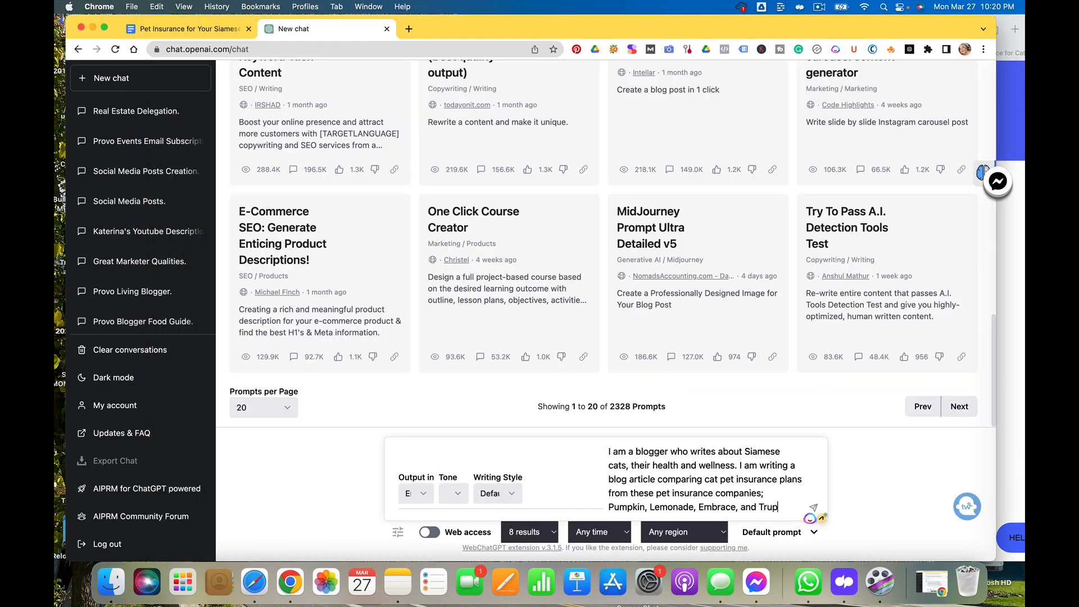
{"action": "type", "text": "anion."}
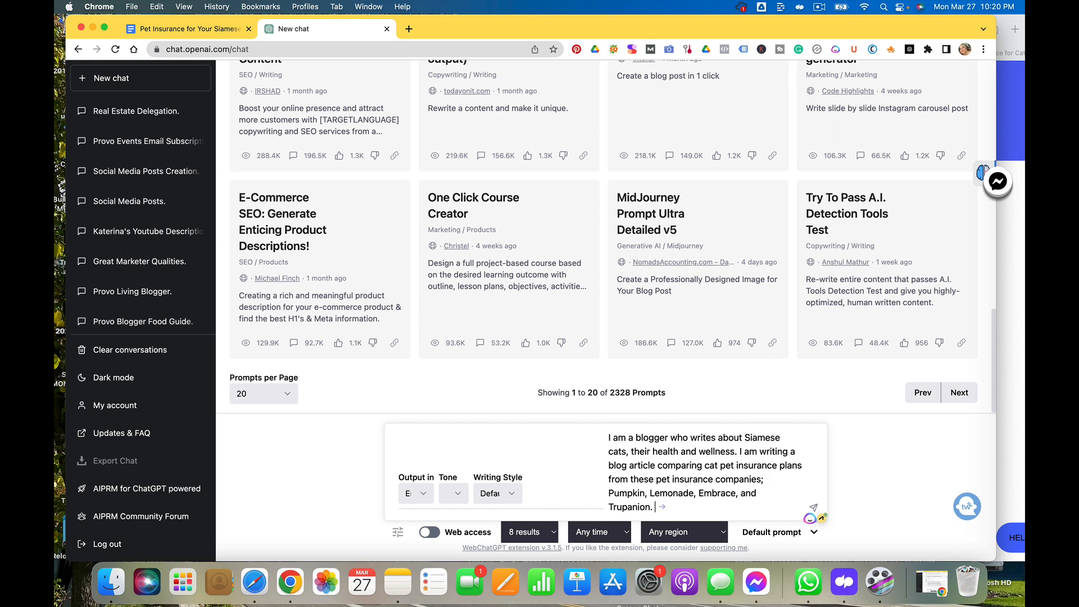
{"action": "type", "text": "lease write an outline for"}
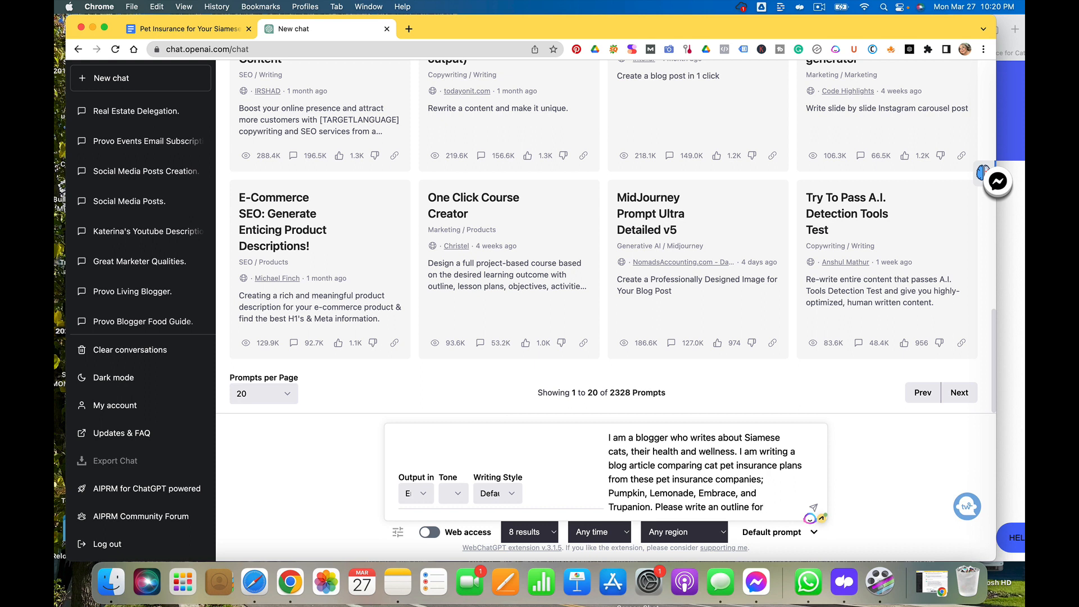
{"action": "type", "text": " this topic"}
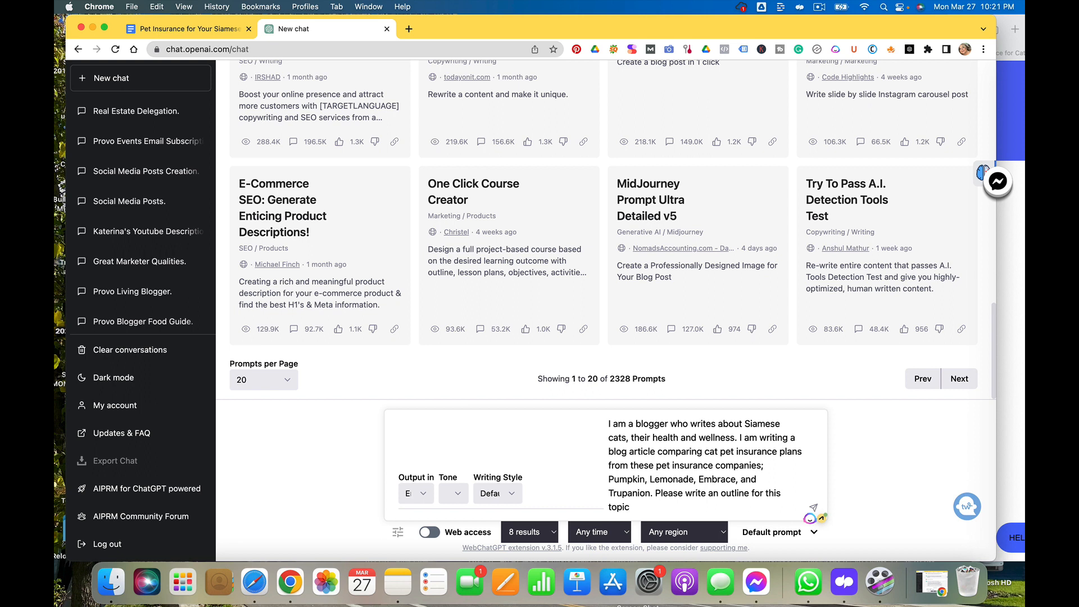
{"action": "type", "text": " including keywords such as"}
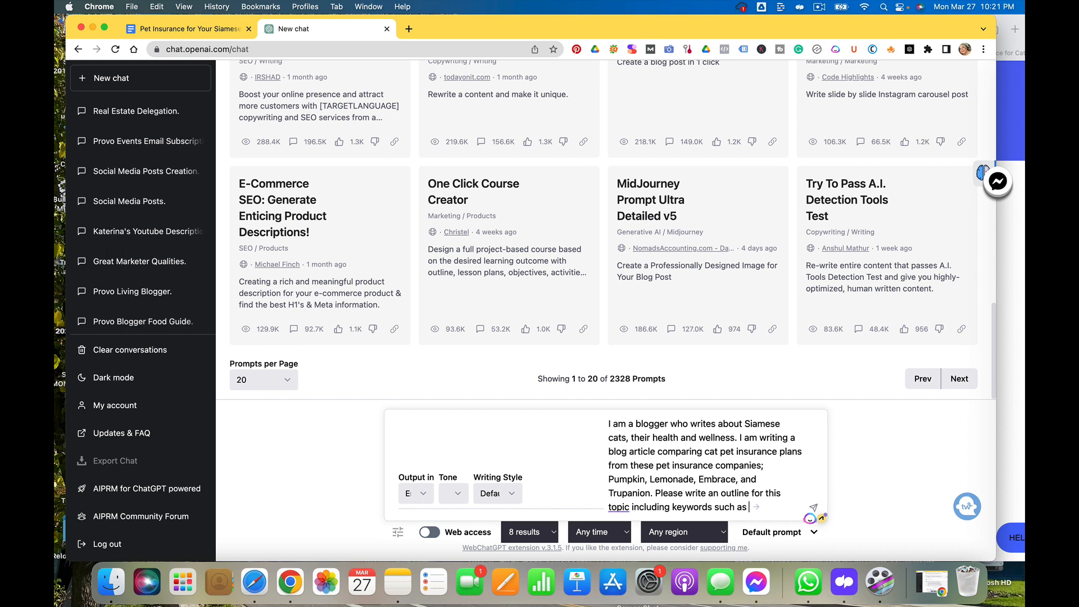
Extend the prompt with 'including the following keywords;', replacing the briefly typed 'such as' wording
{"action": "key", "text": "BackSpace"}
{"action": "key", "text": "BackSpace"}
{"action": "key", "text": "BackSpace"}
{"action": "key", "text": "BackSpace"}
{"action": "key", "text": "BackSpace"}
{"action": "key", "text": "BackSpace"}
{"action": "key", "text": "BackSpace"}
{"action": "key", "text": "BackSpace"}
{"action": "key", "text": "BackSpace"}
{"action": "key", "text": "BackSpace"}
{"action": "key", "text": "BackSpace"}
{"action": "key", "text": "BackSpace"}
{"action": "key", "text": "BackSpace"}
{"action": "key", "text": "BackSpace"}
{"action": "key", "text": "BackSpace"}
{"action": "type", "text": "the following keywords;"}
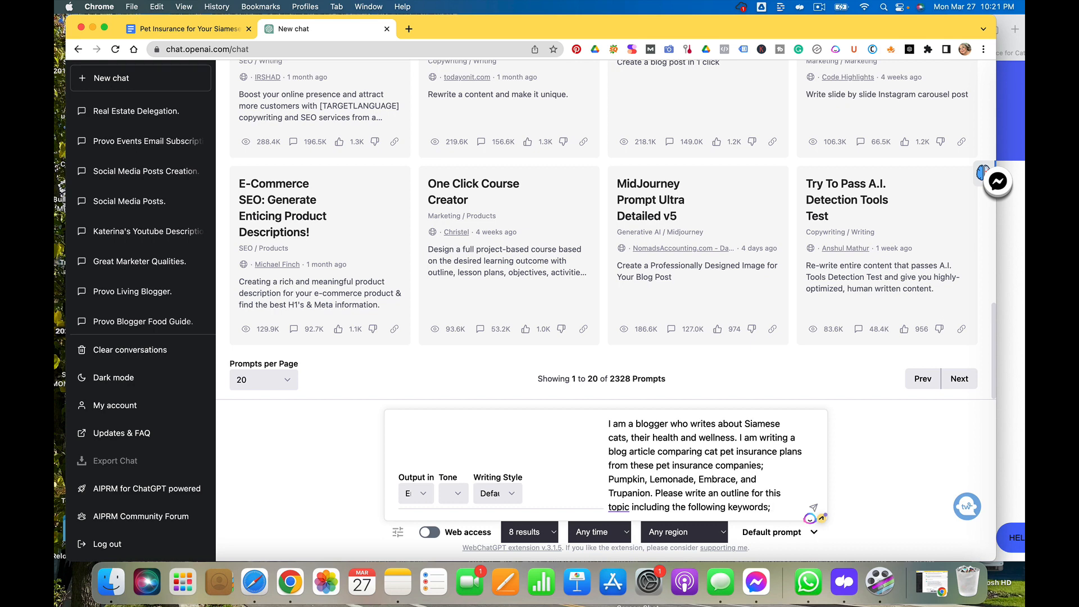
Copy the doc heading 'How much is pet insurance for a Siamese cat' and add 'siamese cat pet insurance. Please include these markdowns:' plus the pasted heading to the prompt
{"action": "left_click", "coordinate": [180, 29]}
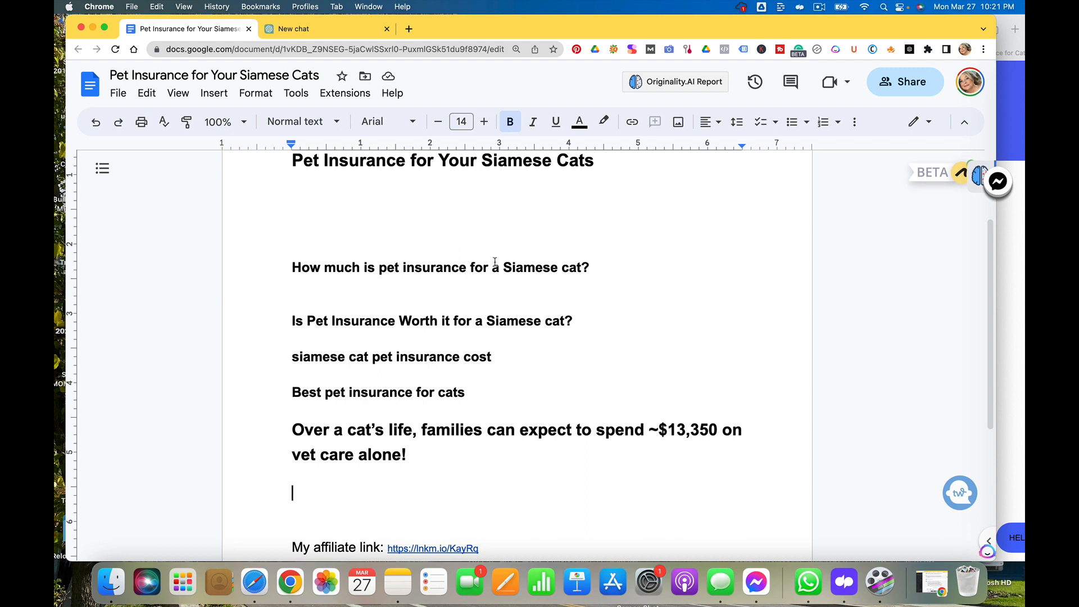
{"action": "left_click_drag", "start_coordinate": [581, 268], "coordinate": [287, 262]}
{"action": "key", "text": "super+c"}
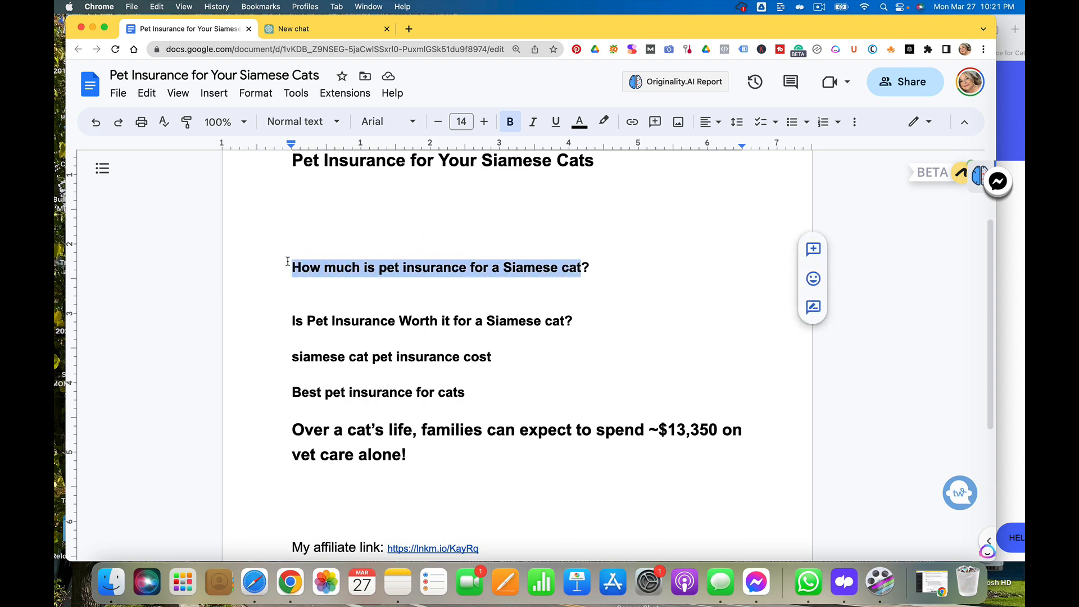
{"action": "left_click", "coordinate": [339, 35]}
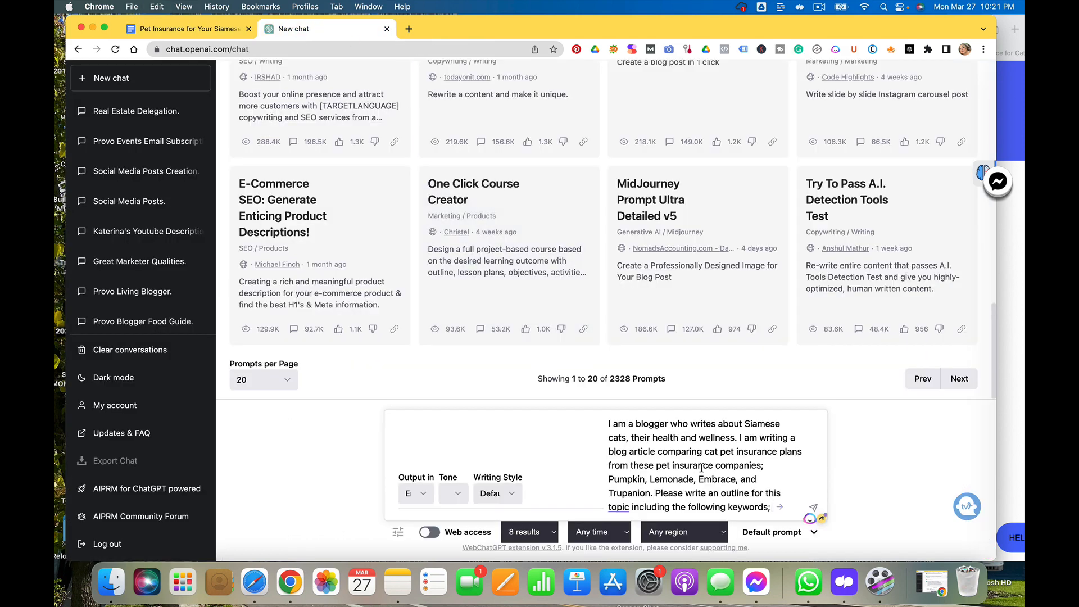
{"action": "type", "text": "siamese cat pet insu"}
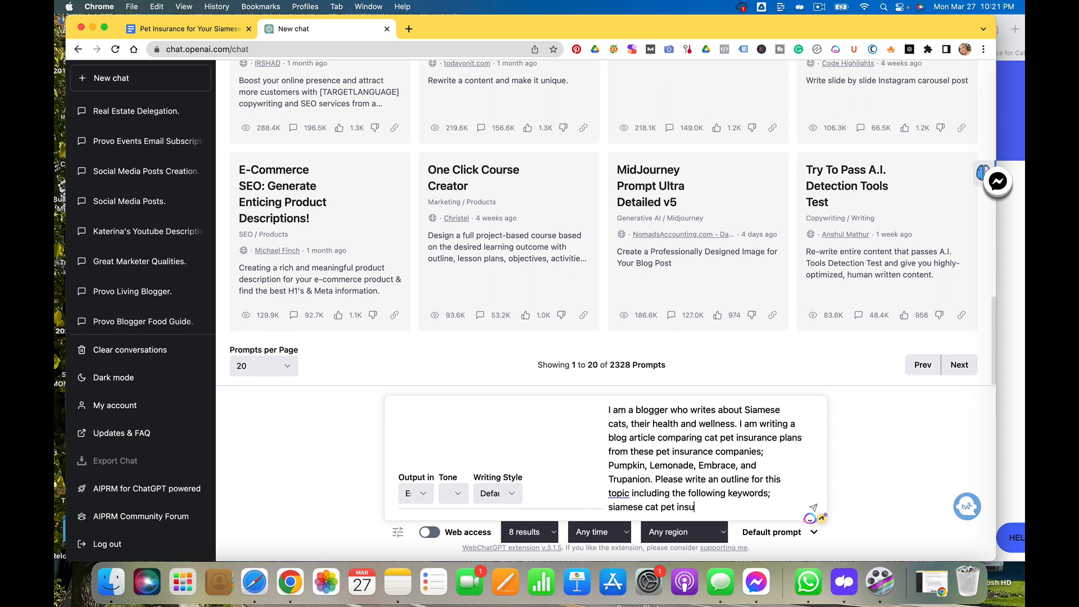
{"action": "type", "text": "rance. Please include these"}
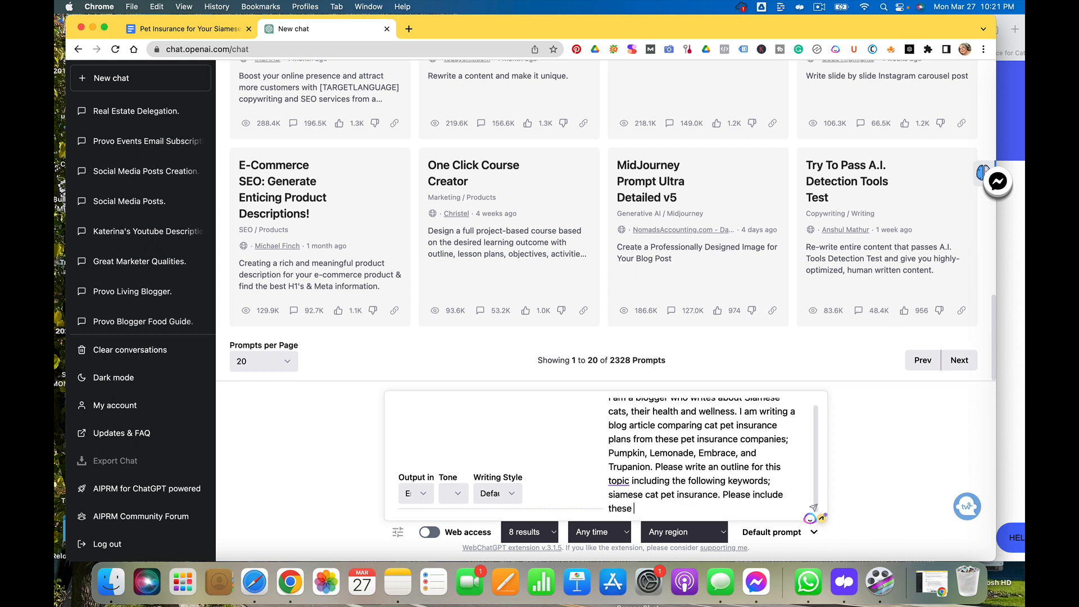
{"action": "type", "text": " markdowns:"}
{"action": "key", "text": "super+v"}
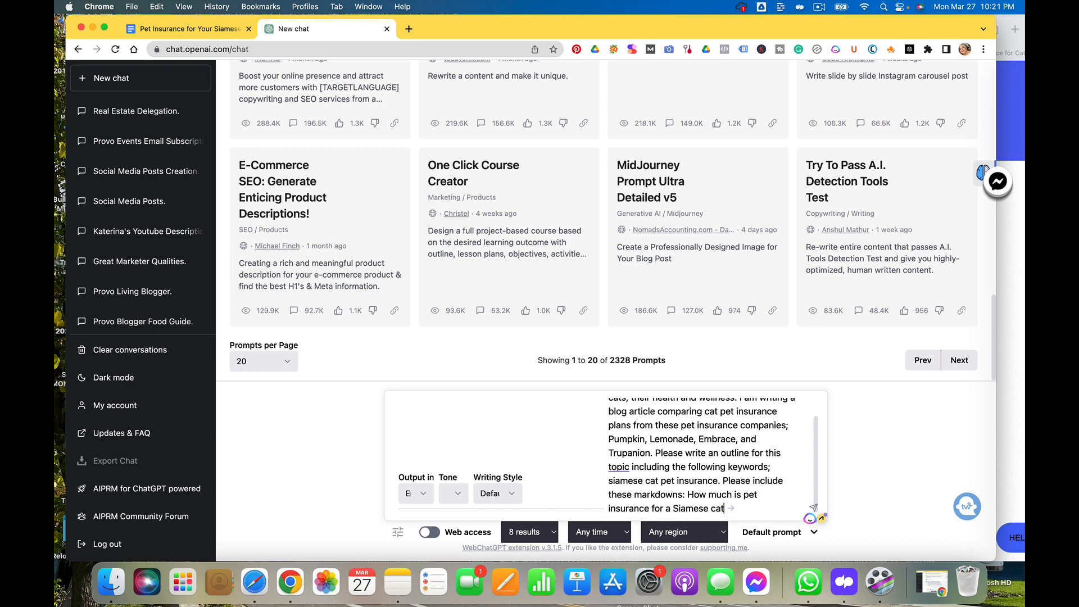
{"action": "type", "text": ","}
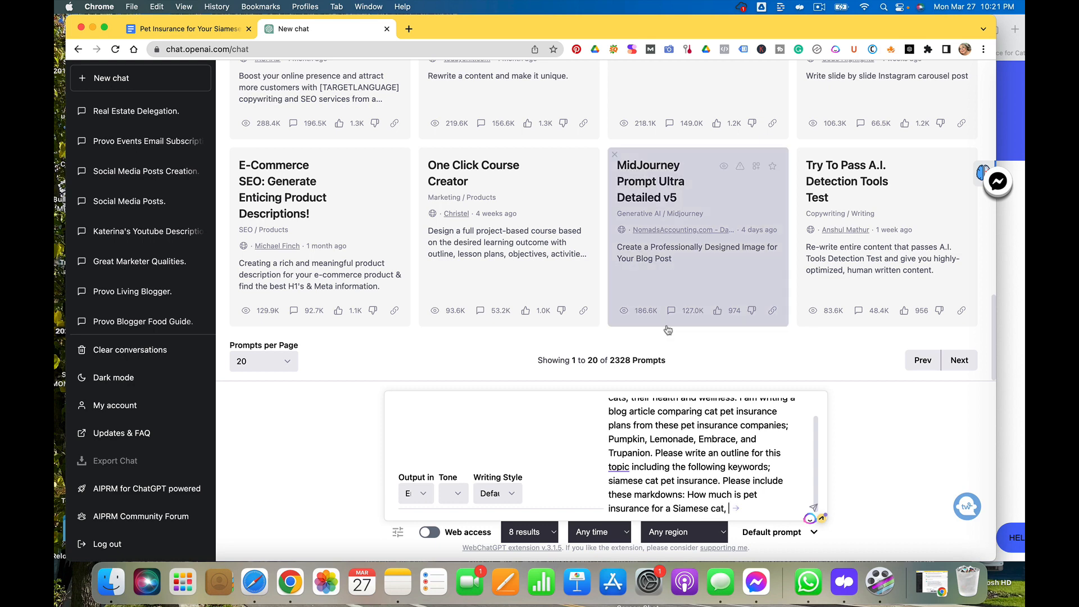
Copy the doc heading 'Is Pet Insurance Worth it for a Siamese cat?' and paste it into the prompt, followed by a comma
{"action": "left_click", "coordinate": [223, 30]}
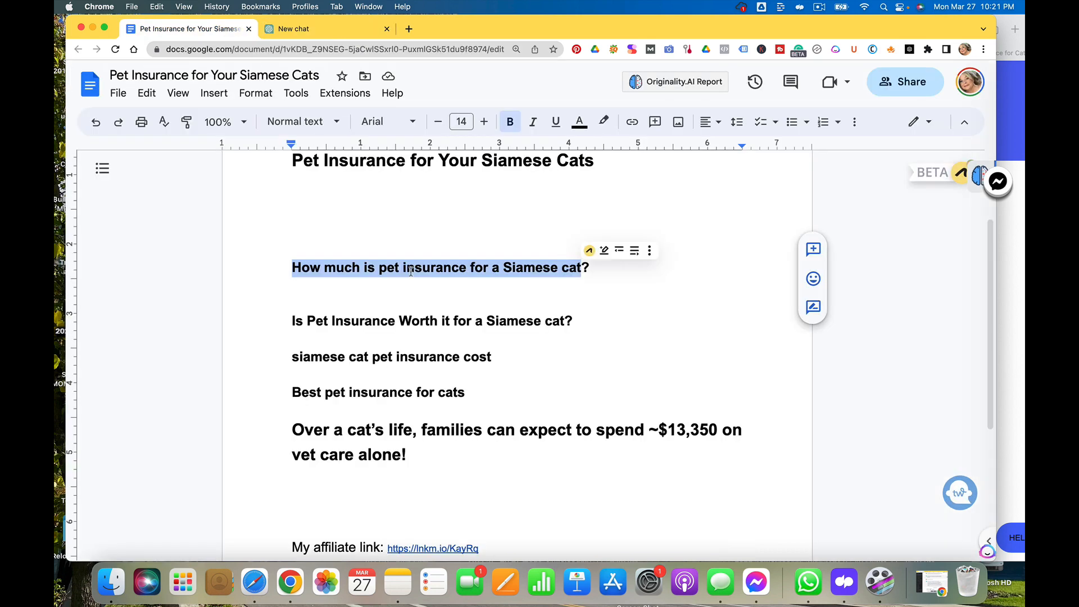
{"action": "left_click", "coordinate": [509, 354]}
{"action": "left_click_drag", "start_coordinate": [576, 328], "coordinate": [277, 301]}
{"action": "key", "text": "super+c"}
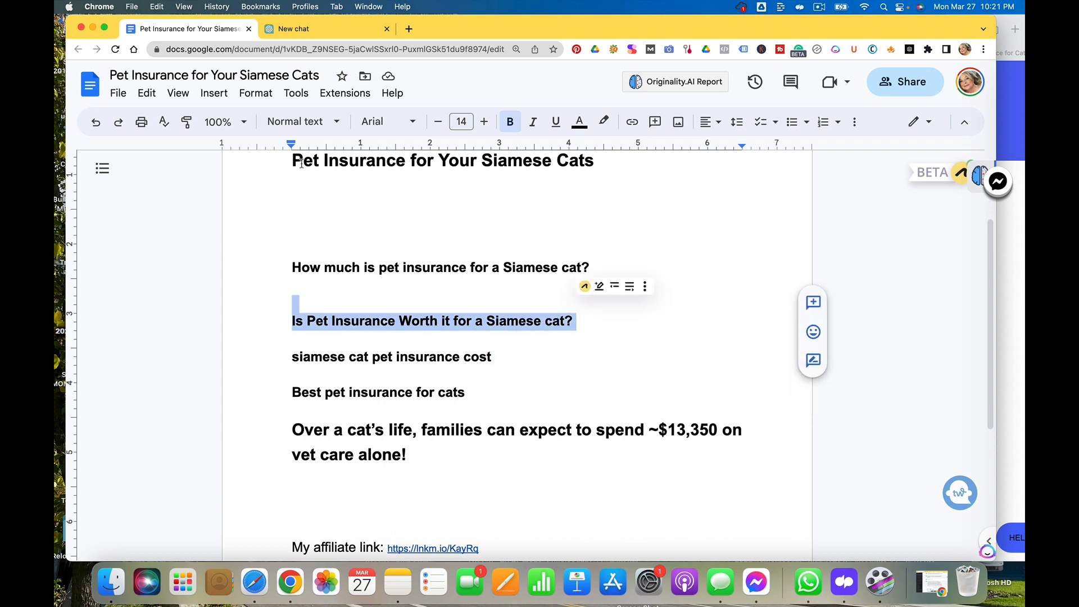
{"action": "left_click", "coordinate": [330, 29]}
{"action": "key", "text": "super+v"}
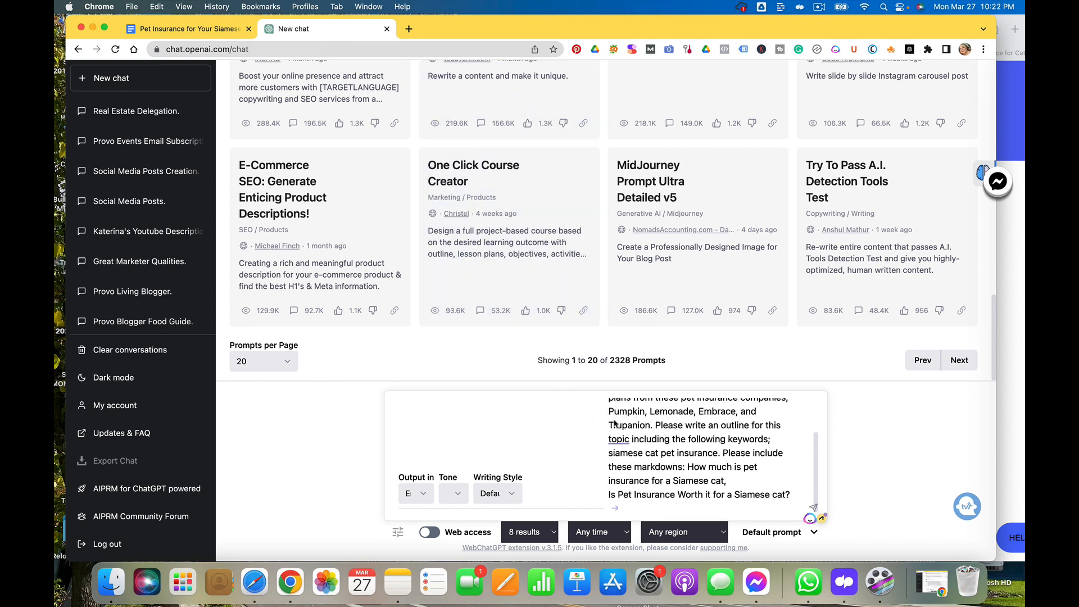
{"action": "left_click", "coordinate": [792, 493]}
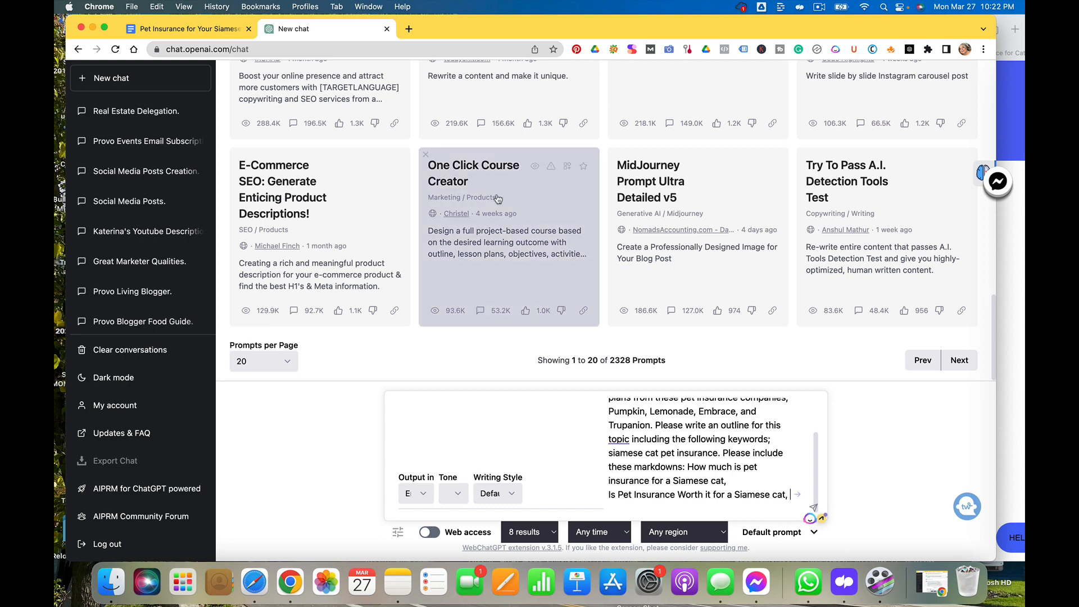
Copy the doc line 'Best pet insurance for cats', paste it at the end of the prompt and submit it
{"action": "left_click", "coordinate": [186, 29]}
{"action": "left_click", "coordinate": [493, 357]}
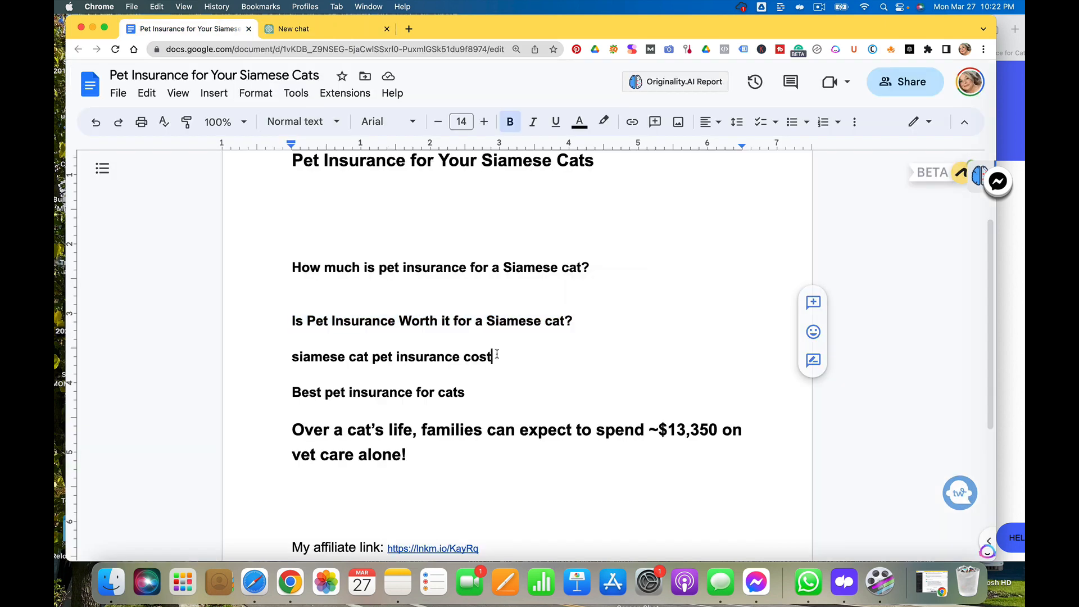
{"action": "left_click_drag", "start_coordinate": [465, 393], "coordinate": [282, 397]}
{"action": "key", "text": "super+c"}
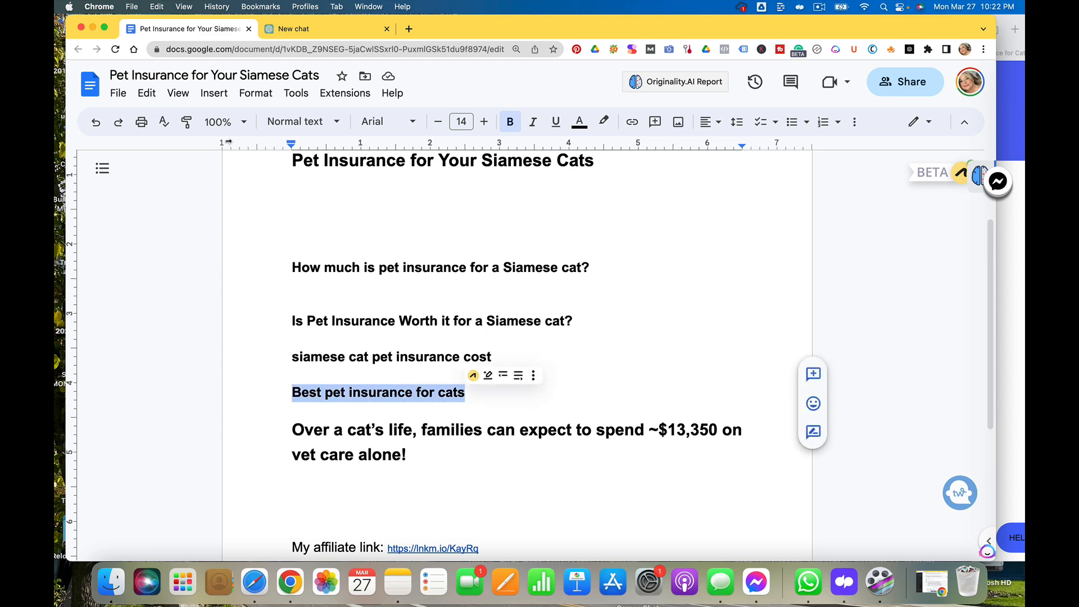
{"action": "left_click", "coordinate": [306, 29]}
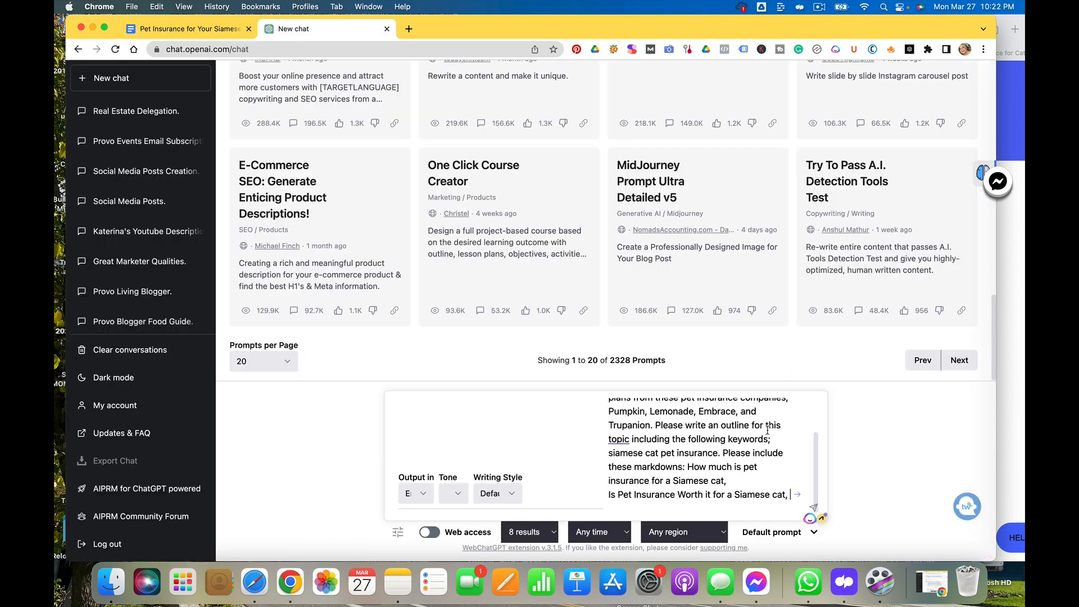
{"action": "key", "text": "super+v"}
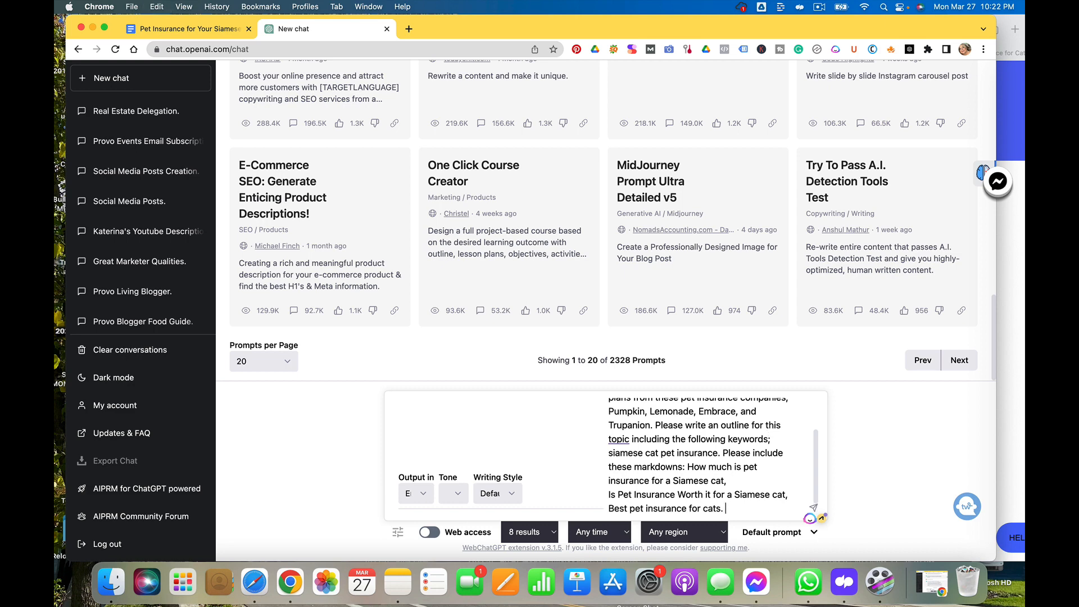
{"action": "key", "text": "Return"}
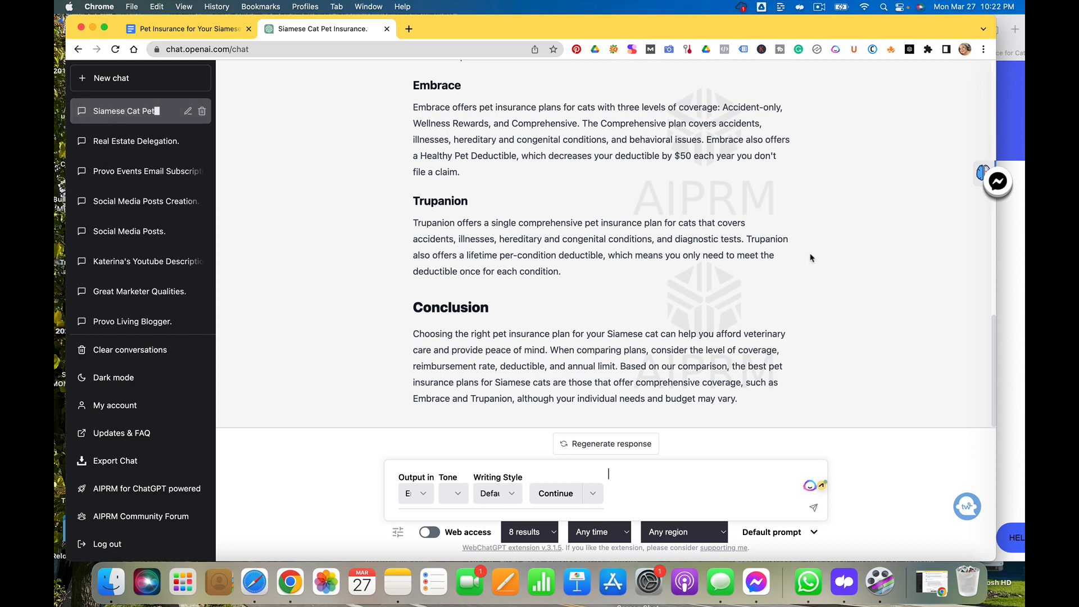
Read through ChatGPT's generated outline comparing the Siamese cat pet insurance plans
{"action": "scroll", "coordinate": [810, 257], "scroll_direction": "up", "scroll_amount": 1}
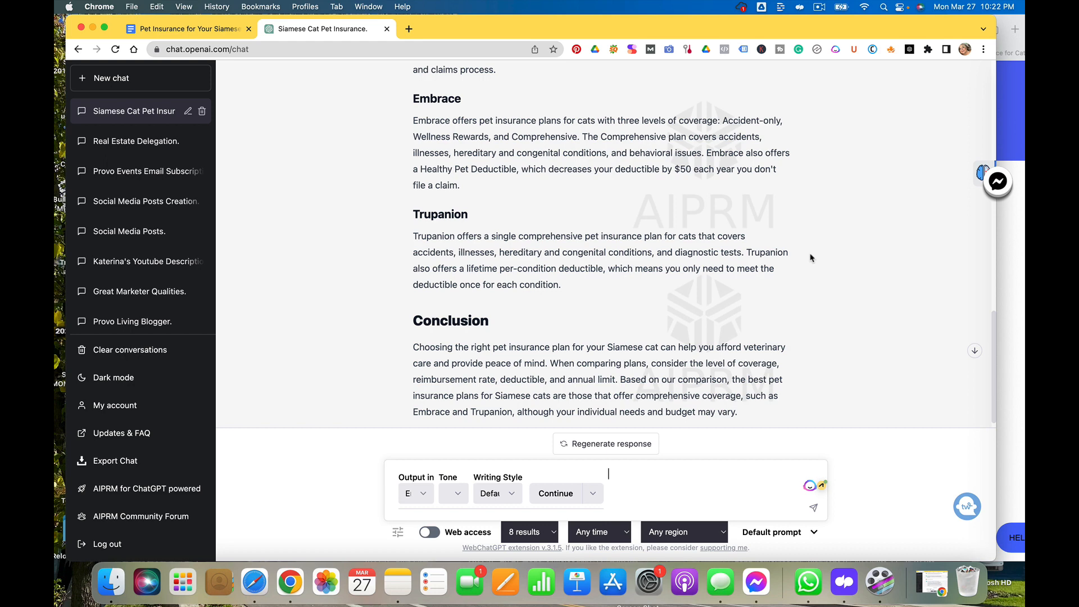
{"action": "scroll", "coordinate": [810, 257], "scroll_direction": "up", "scroll_amount": 10}
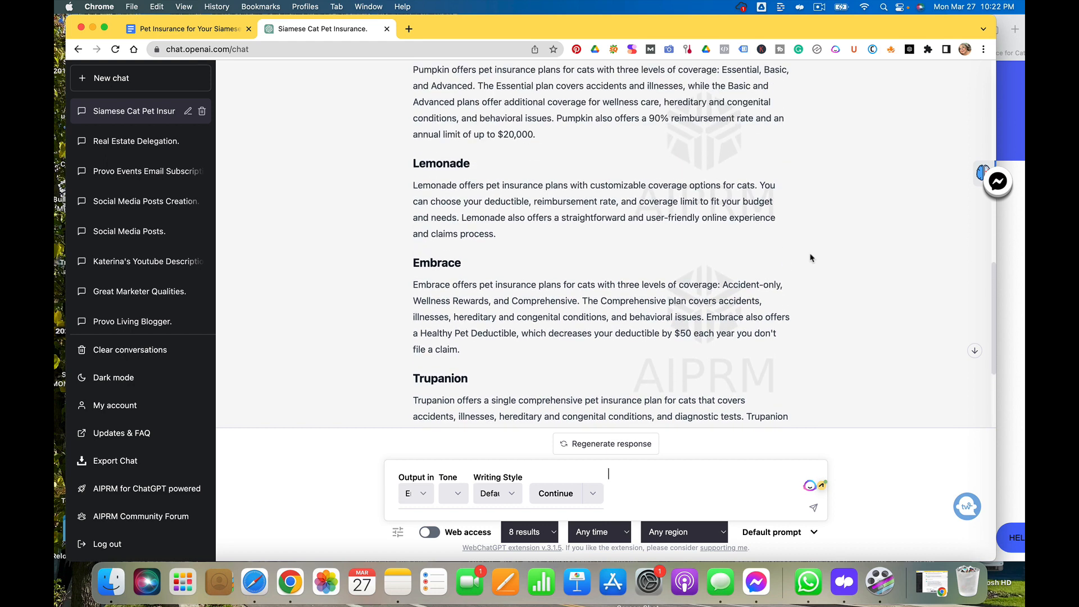
{"action": "scroll", "coordinate": [810, 257], "scroll_direction": "up", "scroll_amount": 10}
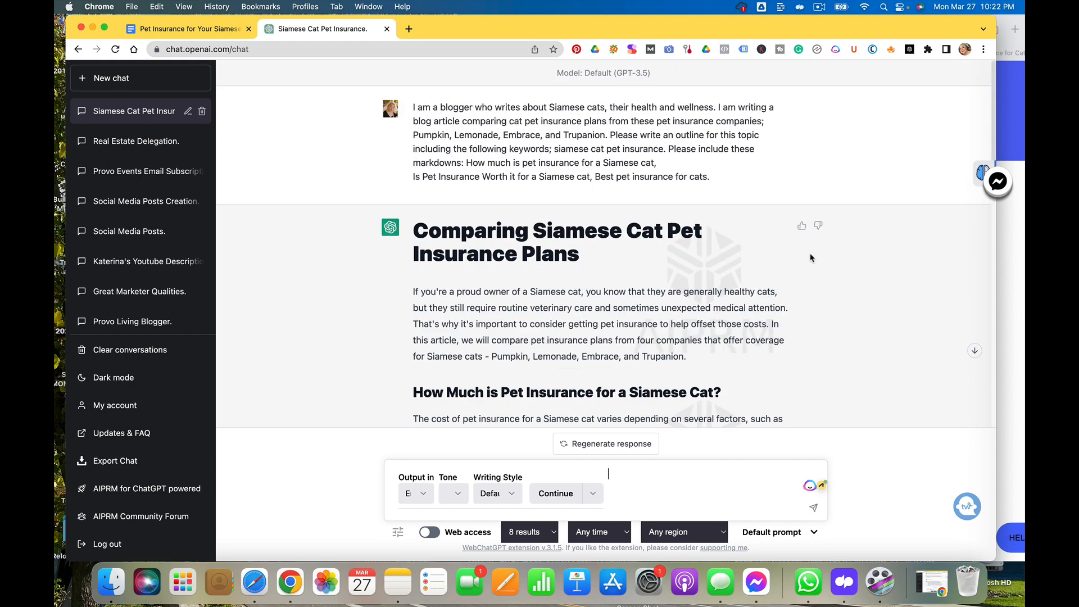
{"action": "scroll", "coordinate": [810, 257], "scroll_direction": "down", "scroll_amount": 5}
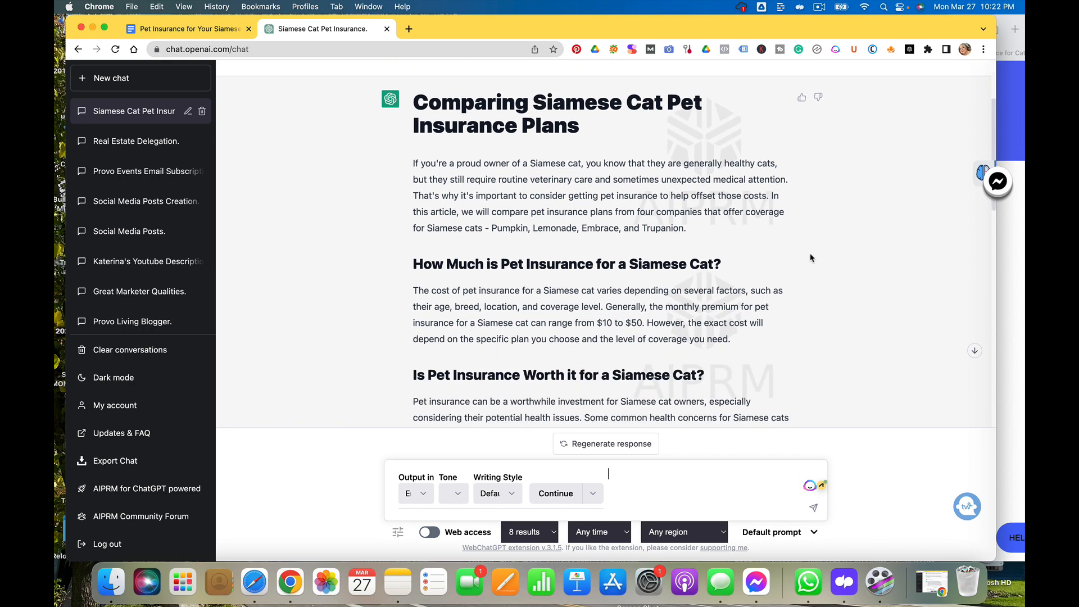
{"action": "scroll", "coordinate": [811, 257], "scroll_direction": "down", "scroll_amount": 3}
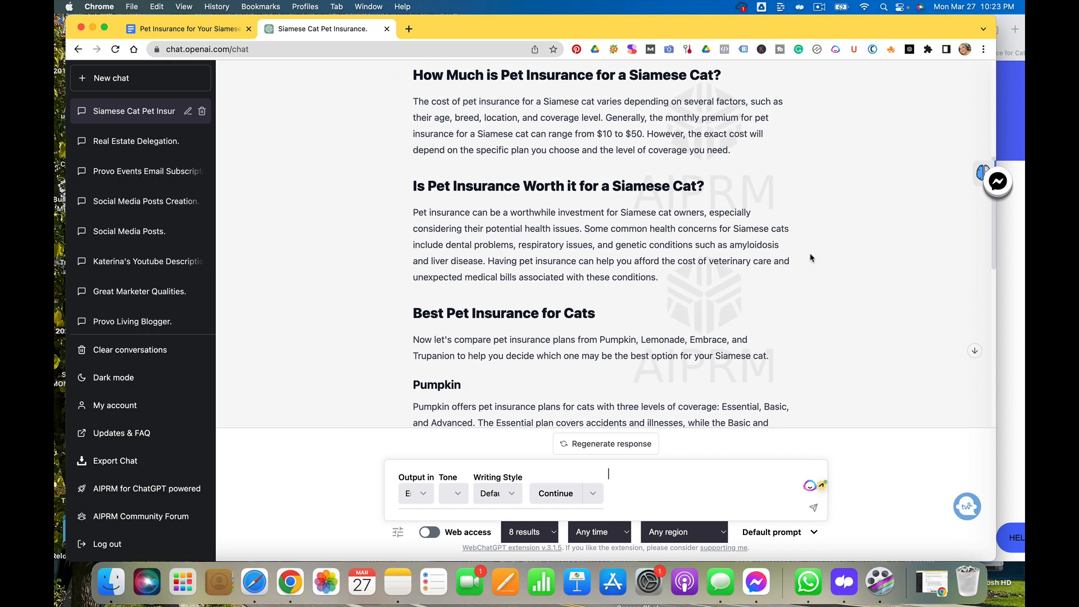
{"action": "scroll", "coordinate": [811, 257], "scroll_direction": "up", "scroll_amount": 5}
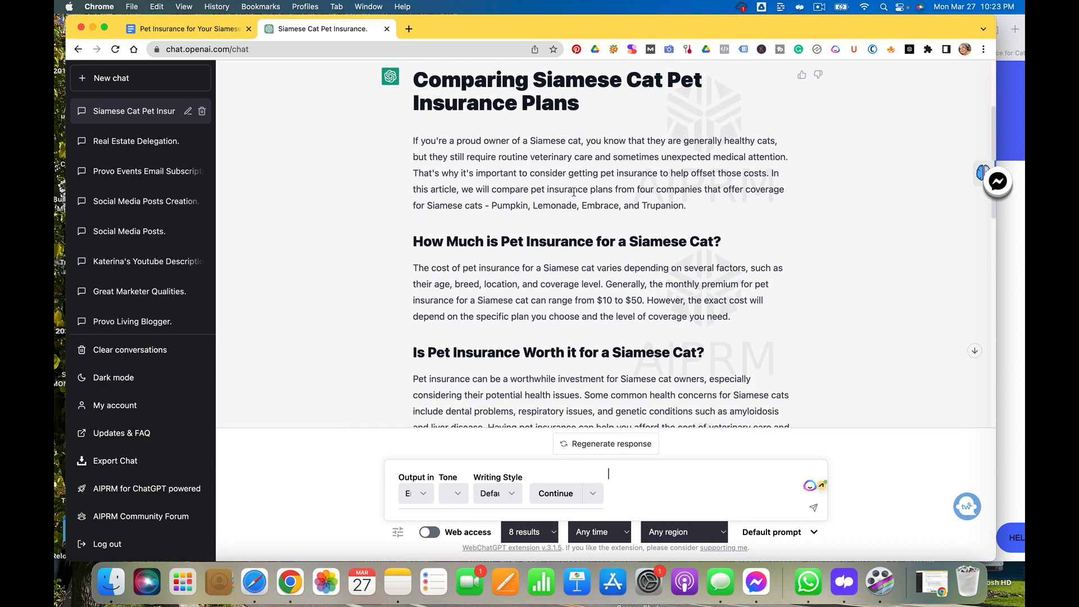
{"action": "scroll", "coordinate": [574, 192], "scroll_direction": "down", "scroll_amount": 2}
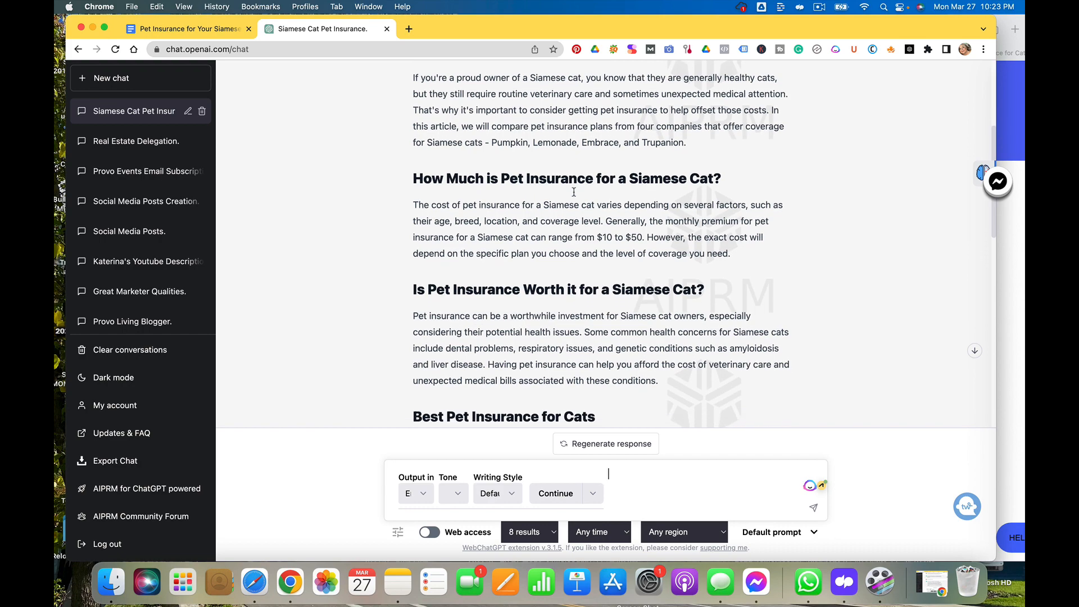
{"action": "scroll", "coordinate": [574, 192], "scroll_direction": "down", "scroll_amount": 2}
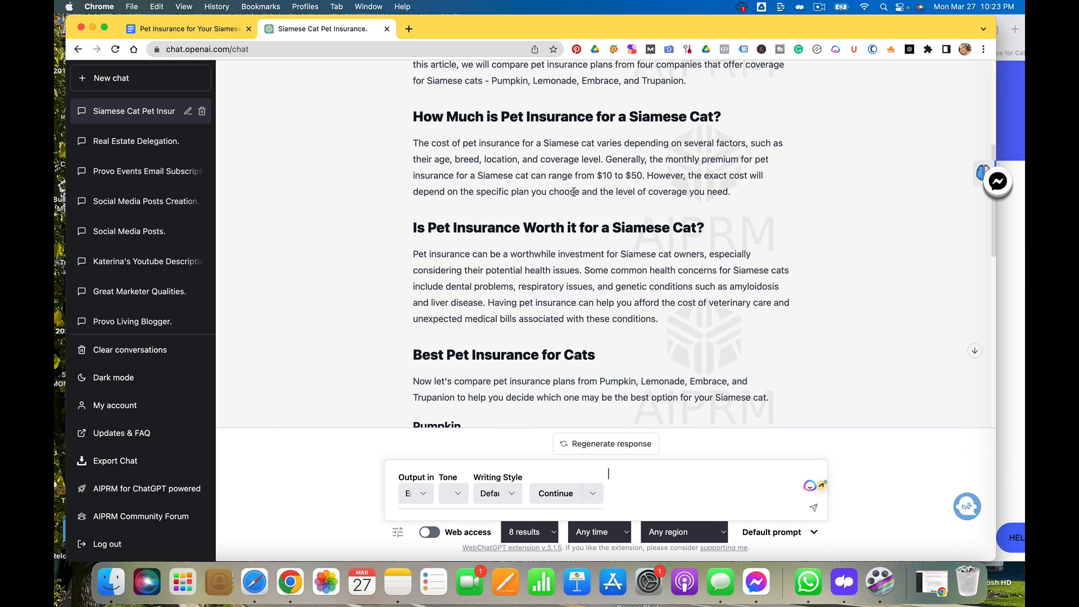
{"action": "scroll", "coordinate": [574, 192], "scroll_direction": "up", "scroll_amount": 1}
{"action": "scroll", "coordinate": [573, 192], "scroll_direction": "down", "scroll_amount": 2}
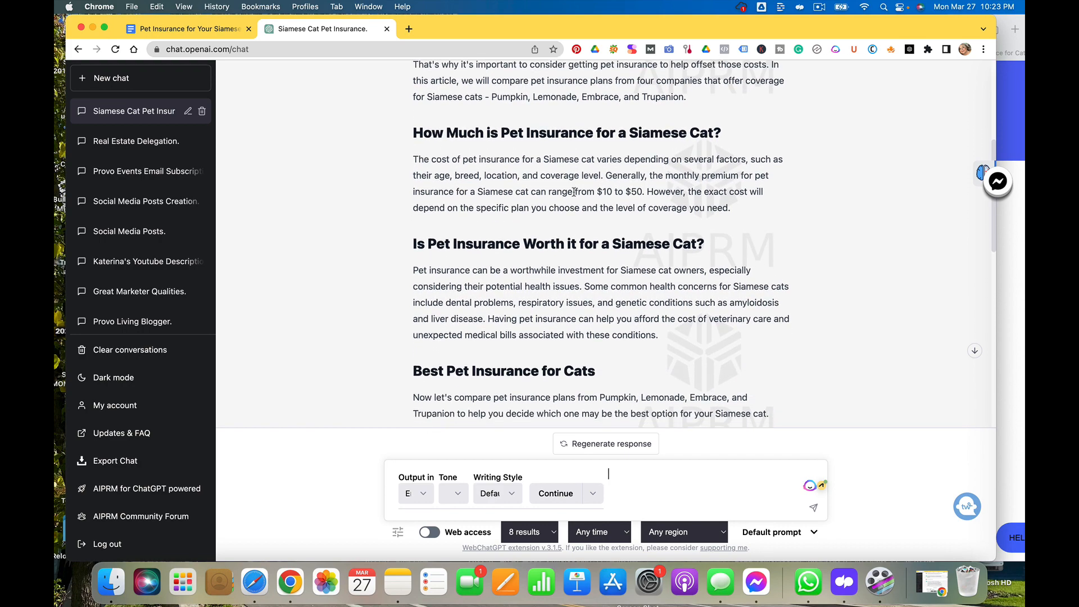
{"action": "scroll", "coordinate": [573, 192], "scroll_direction": "down", "scroll_amount": 1}
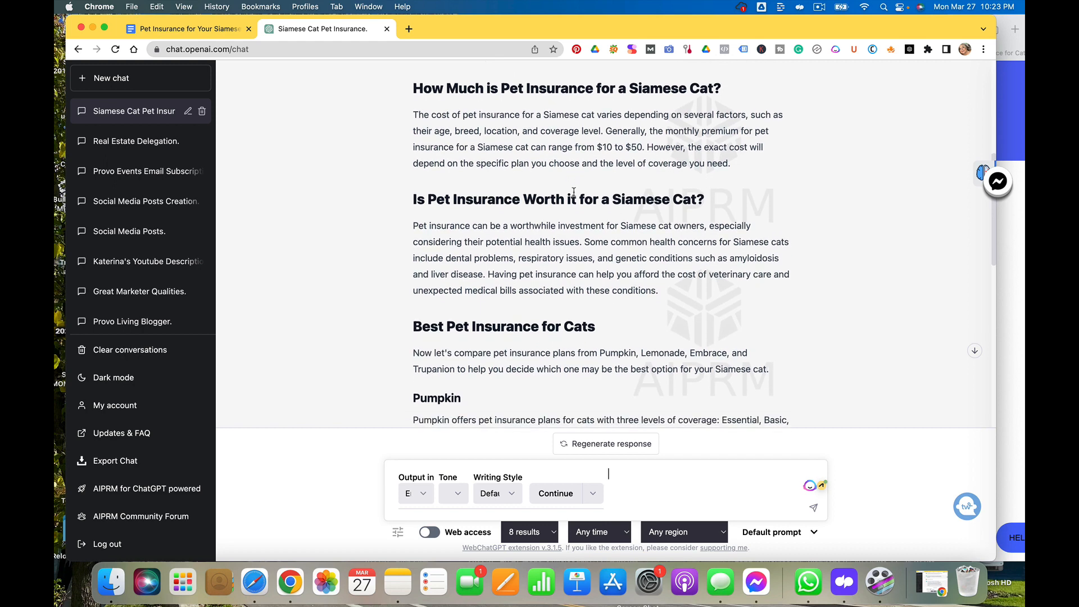
{"action": "scroll", "coordinate": [574, 192], "scroll_direction": "down", "scroll_amount": 1}
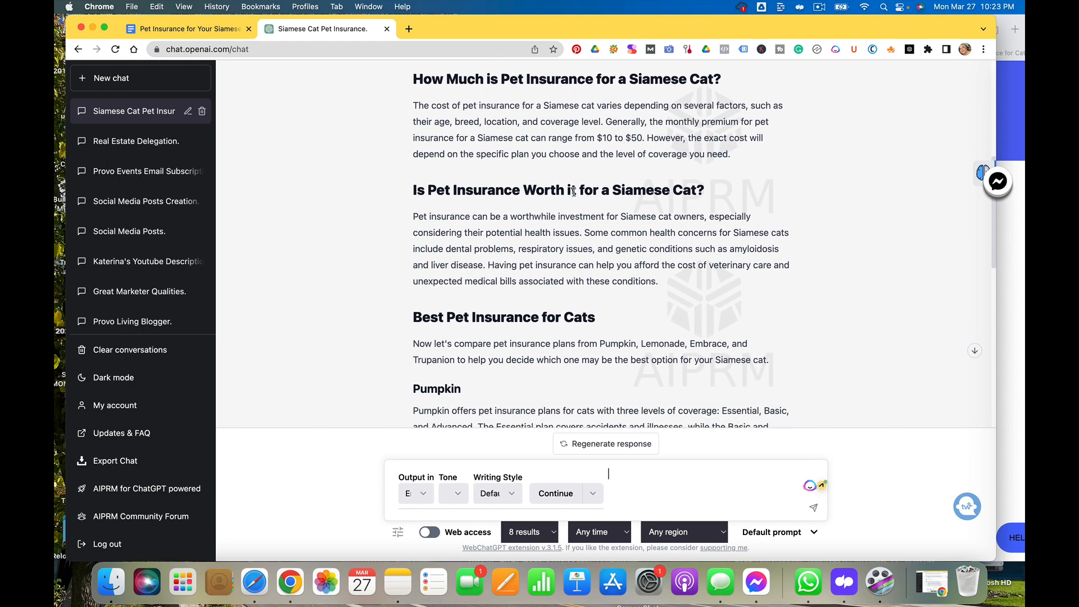
{"action": "scroll", "coordinate": [574, 192], "scroll_direction": "down", "scroll_amount": 3}
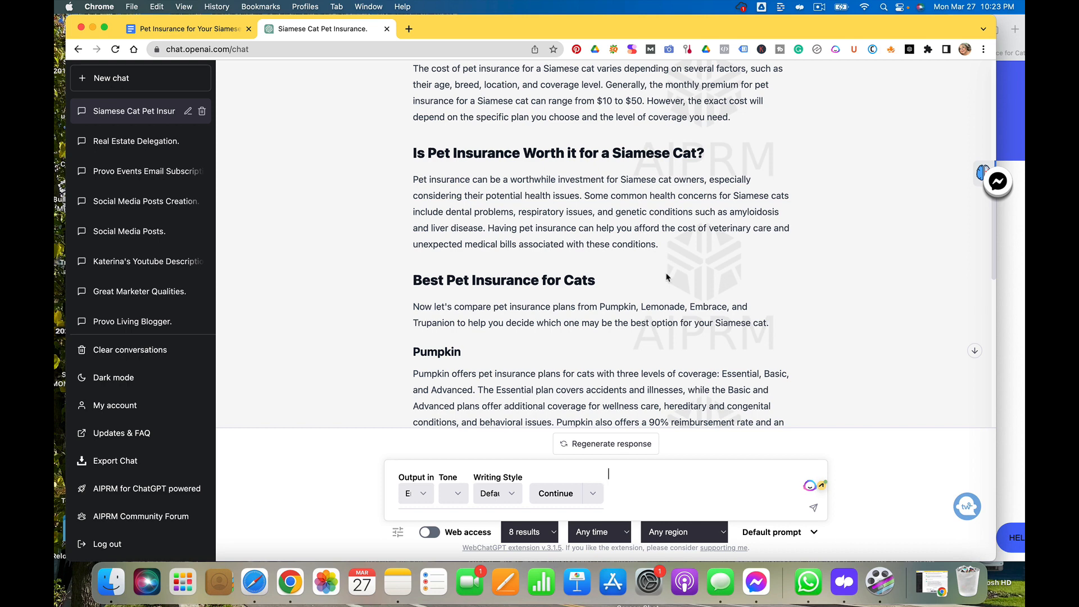
{"action": "scroll", "coordinate": [667, 277], "scroll_direction": "down", "scroll_amount": 2}
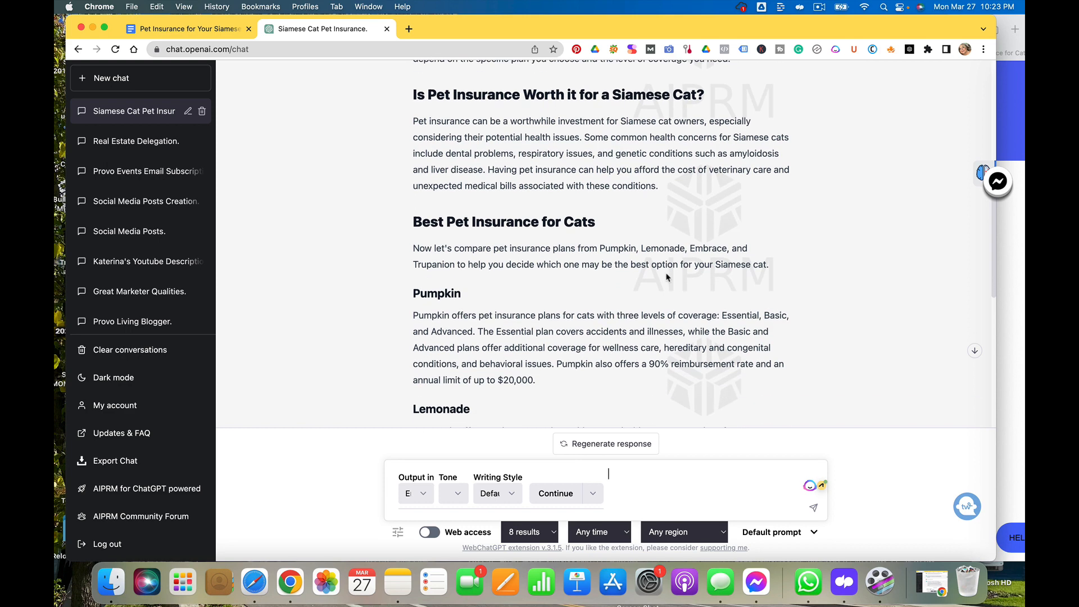
Review the outline's Pumpkin, Lemonade, Embrace and Trupanion sections and its conclusion
{"action": "scroll", "coordinate": [667, 277], "scroll_direction": "down", "scroll_amount": 2}
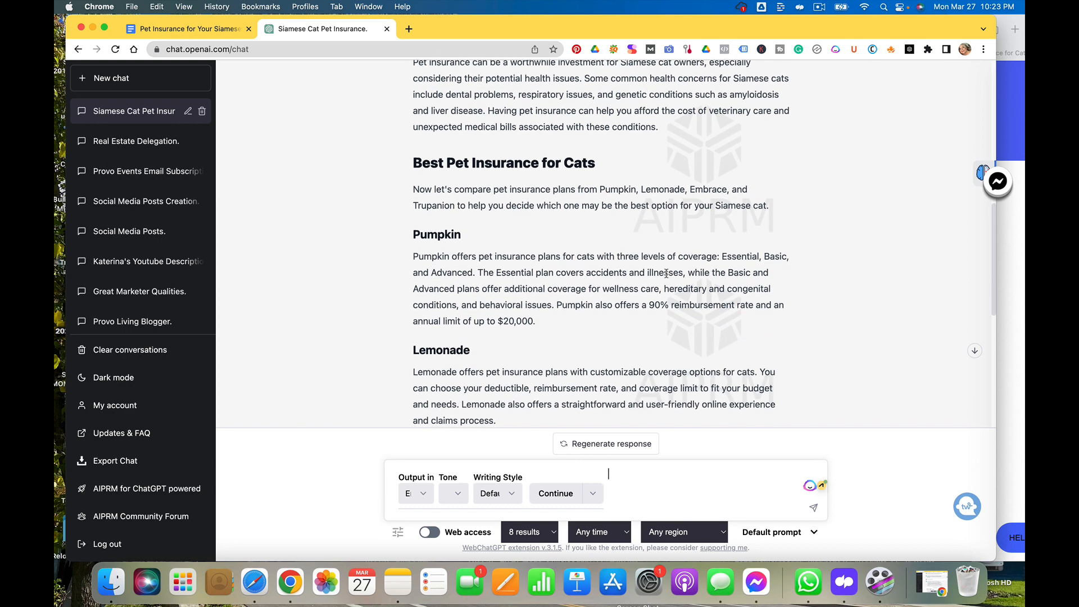
{"action": "scroll", "coordinate": [667, 273], "scroll_direction": "down", "scroll_amount": 1}
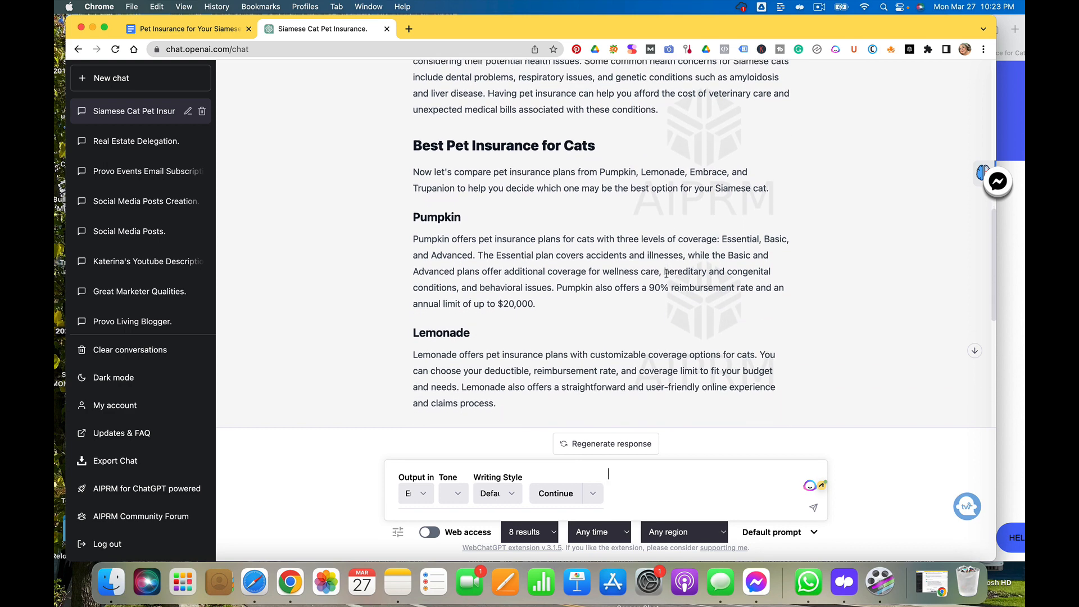
{"action": "scroll", "coordinate": [666, 274], "scroll_direction": "down", "scroll_amount": 3}
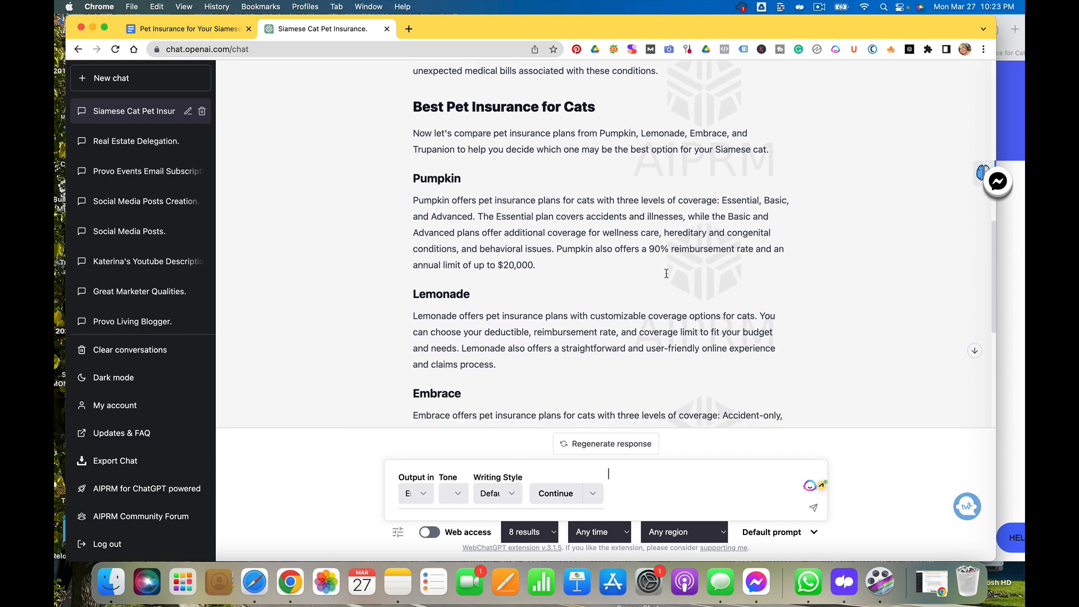
{"action": "scroll", "coordinate": [666, 274], "scroll_direction": "down", "scroll_amount": 1}
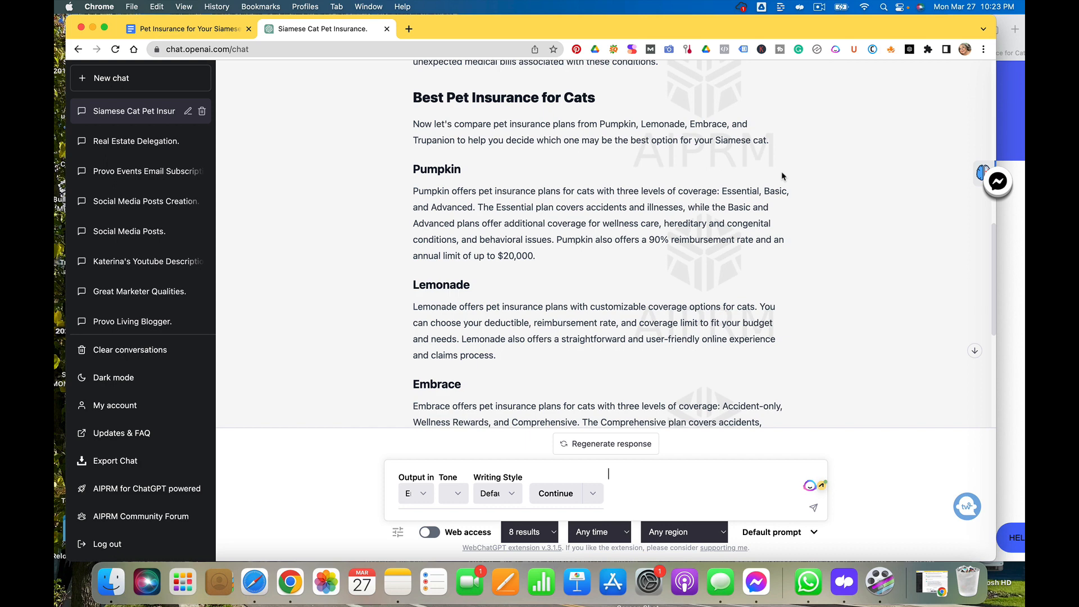
{"action": "scroll", "coordinate": [782, 176], "scroll_direction": "up", "scroll_amount": 2}
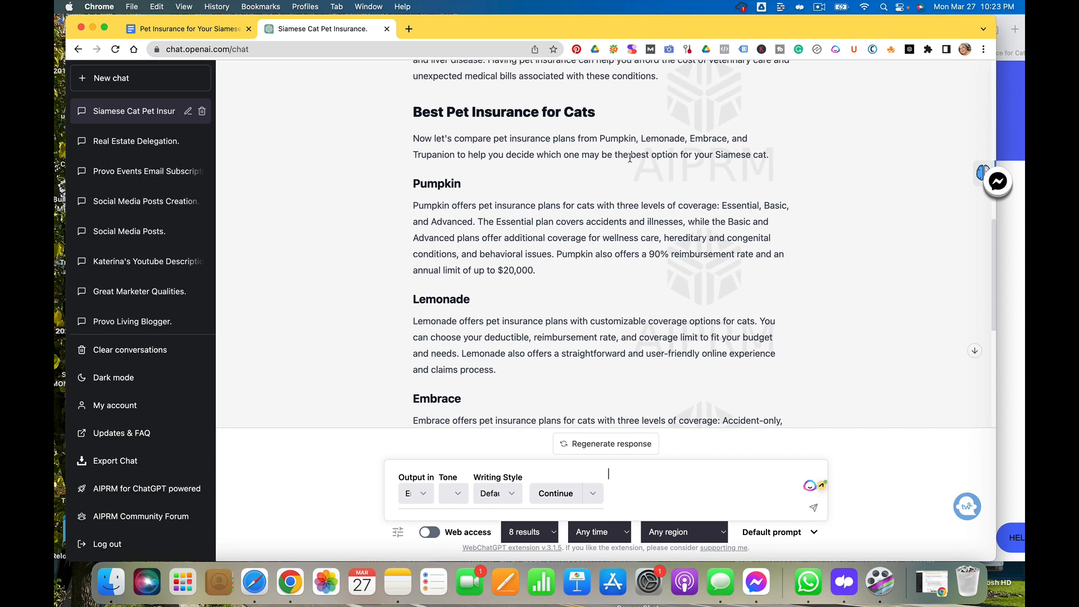
{"action": "scroll", "coordinate": [630, 158], "scroll_direction": "down", "scroll_amount": 3}
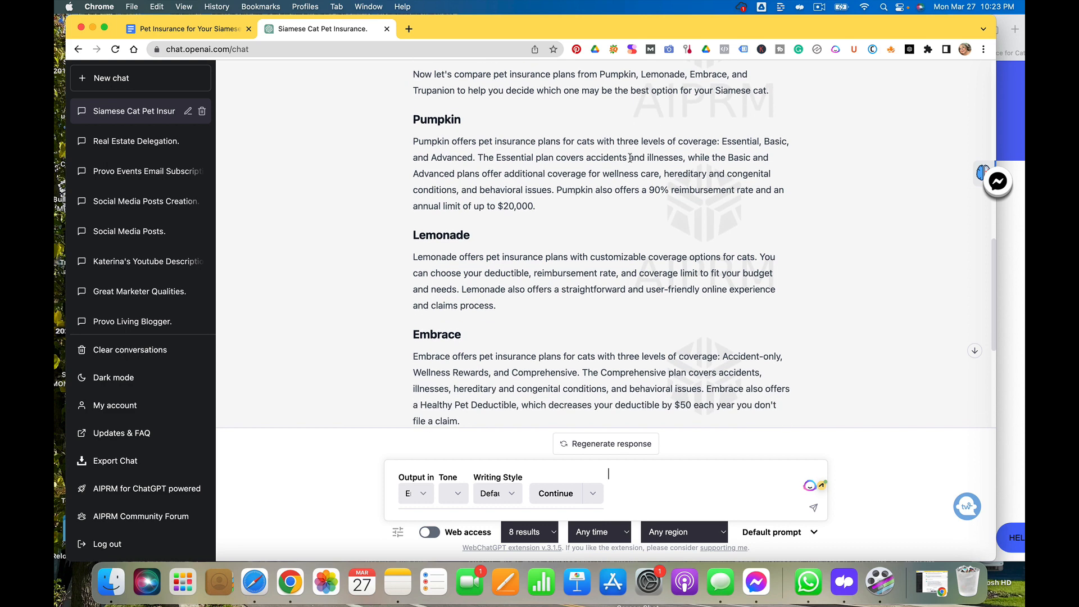
{"action": "scroll", "coordinate": [630, 158], "scroll_direction": "up", "scroll_amount": 3}
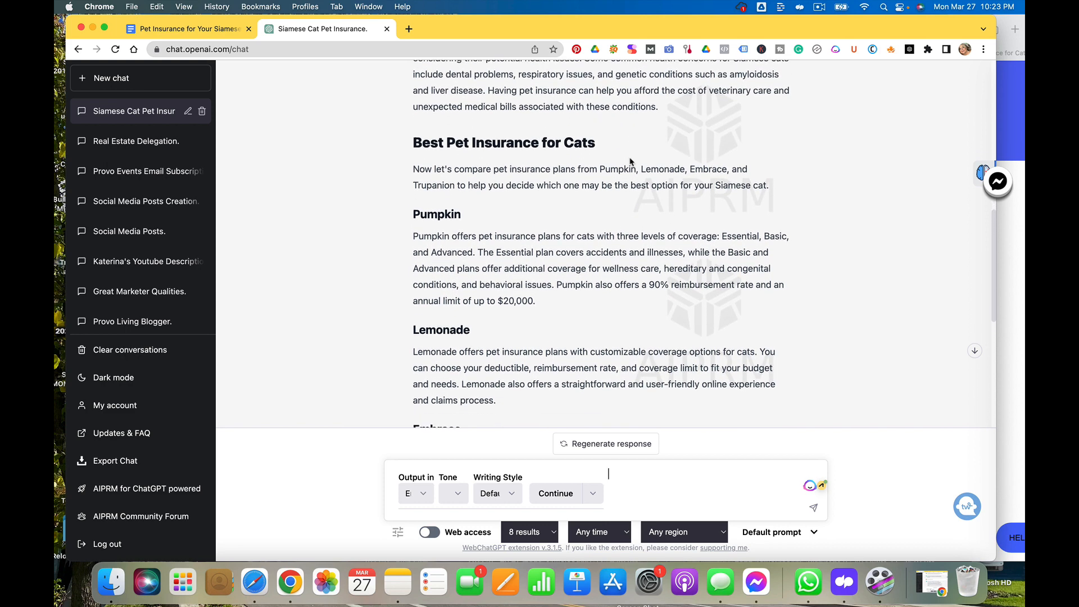
{"action": "scroll", "coordinate": [630, 162], "scroll_direction": "down", "scroll_amount": 3}
{"action": "scroll", "coordinate": [630, 160], "scroll_direction": "down", "scroll_amount": 2}
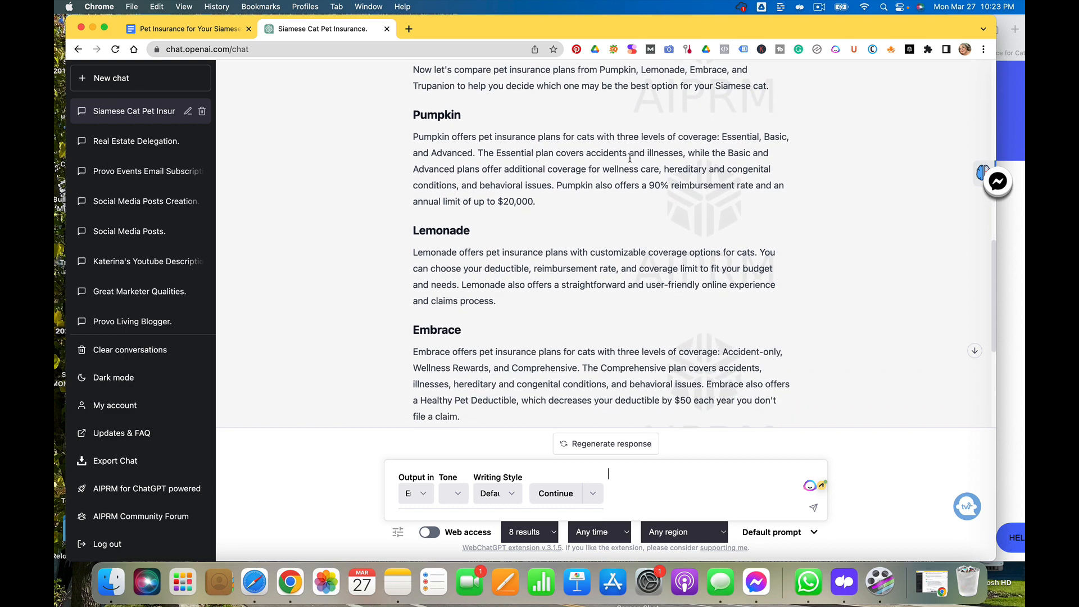
{"action": "scroll", "coordinate": [630, 158], "scroll_direction": "down", "scroll_amount": 10}
{"action": "scroll", "coordinate": [630, 158], "scroll_direction": "up", "scroll_amount": 14}
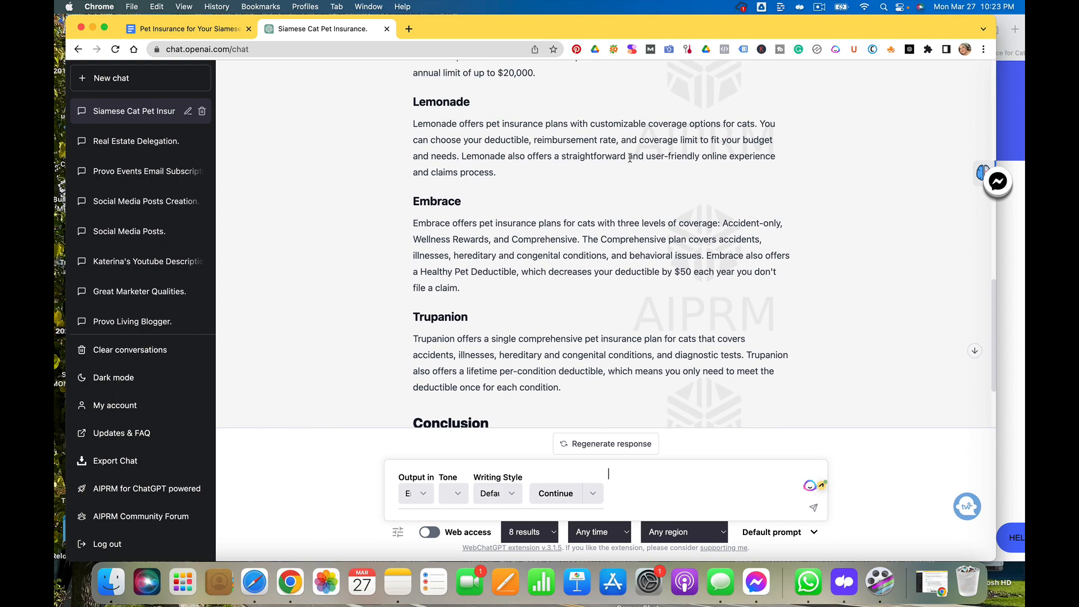
{"action": "scroll", "coordinate": [630, 158], "scroll_direction": "down", "scroll_amount": 10}
Ask ChatGPT: 'Can you put the comparison of the different companies into a table' and submit it
{"action": "type", "text": "Can"}
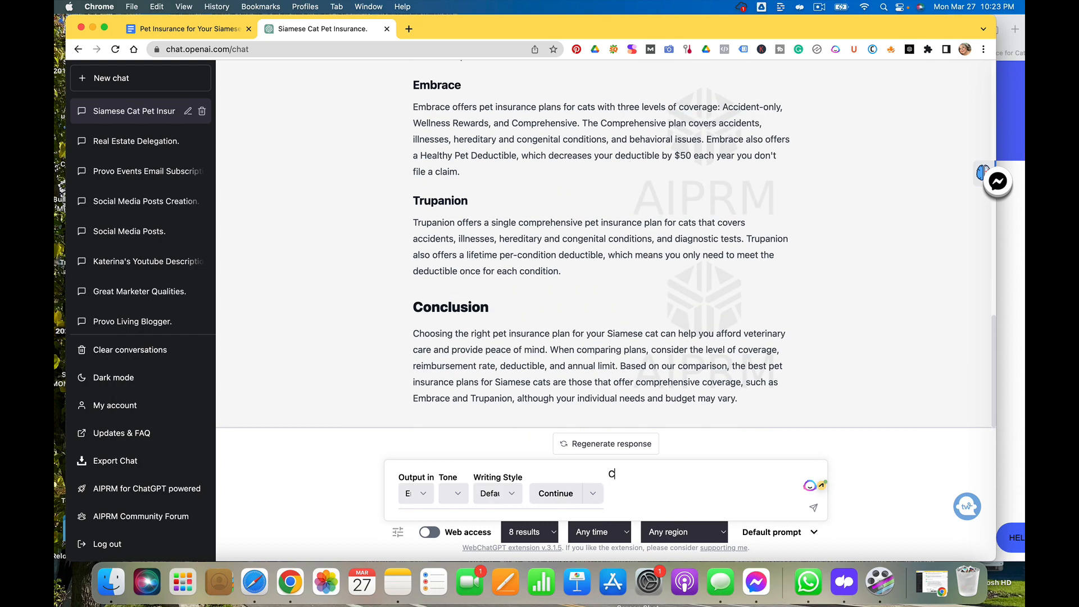
{"action": "type", "text": "ou put the comp"}
{"action": "key", "text": "BackSpace"}
{"action": "key", "text": "BackSpace"}
{"action": "key", "text": "BackSpace"}
{"action": "type", "text": "parison of th eco"}
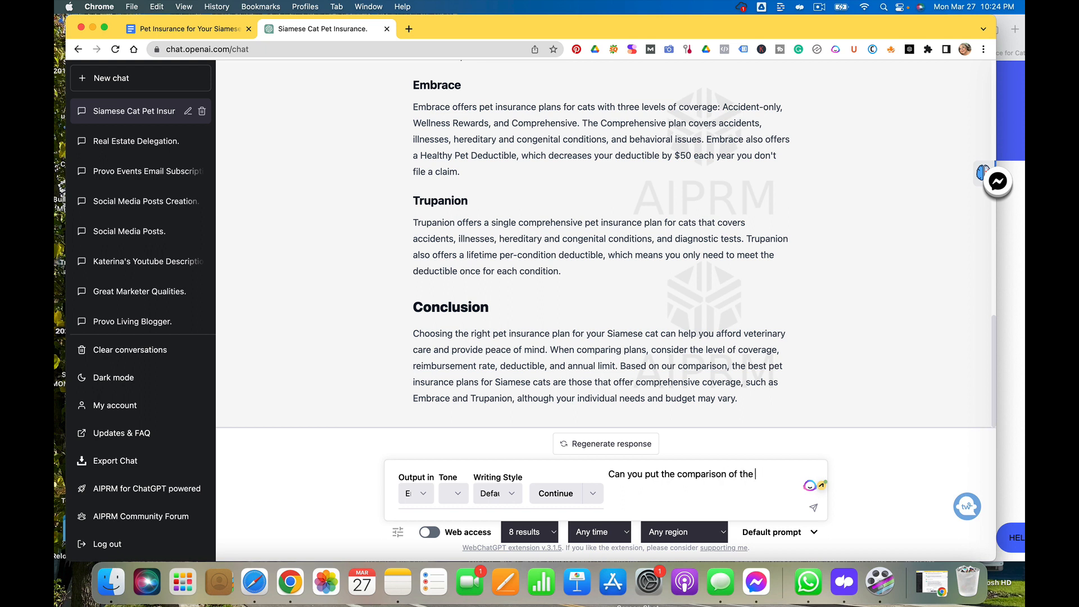
{"action": "type", "text": "different companies in"}
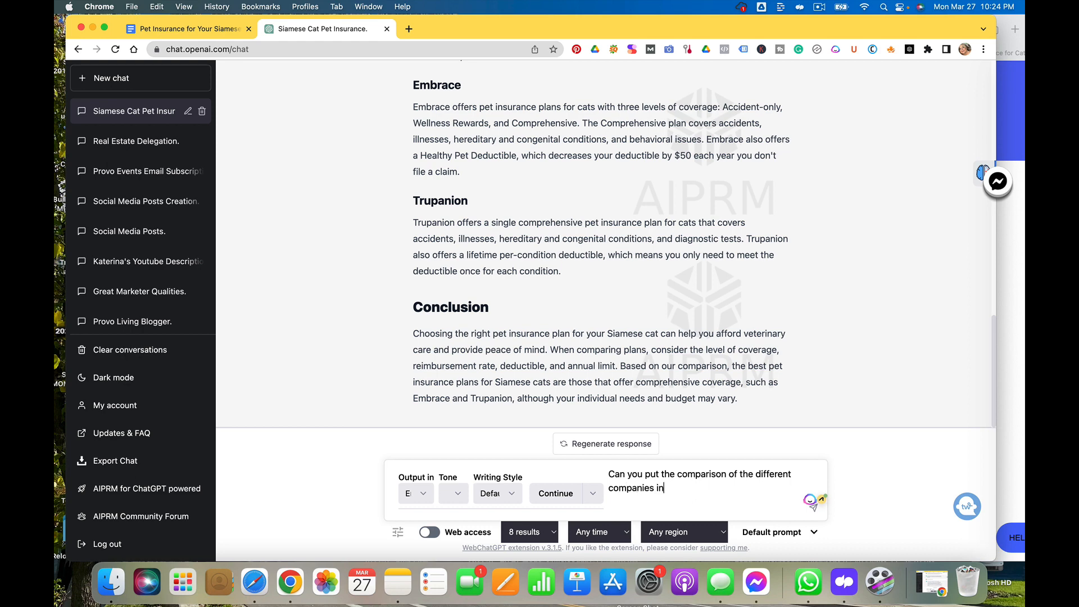
{"action": "type", "text": "to a table"}
{"action": "key", "text": "Return"}
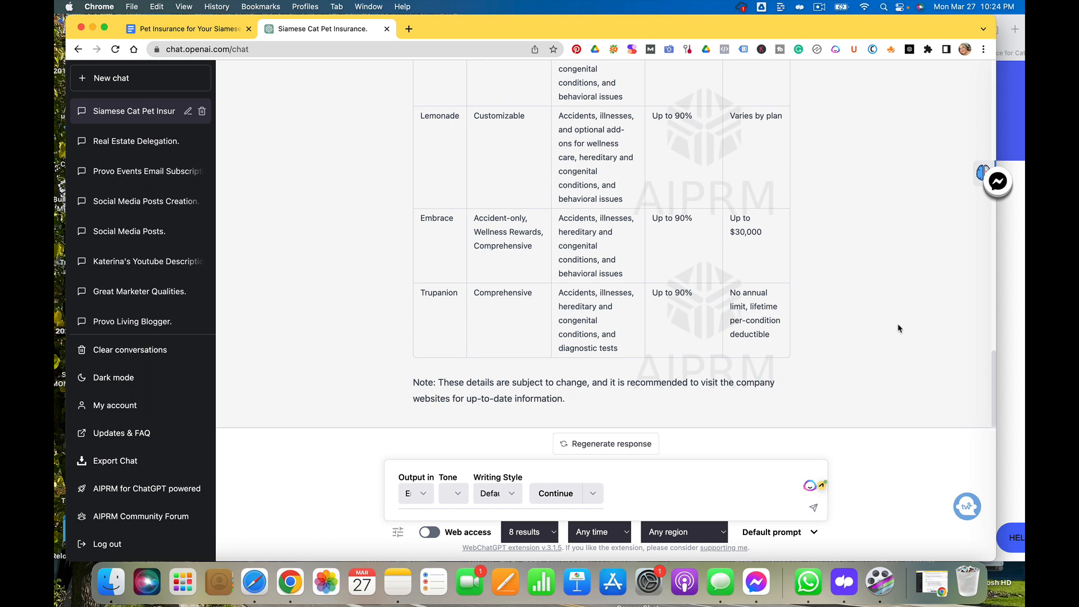
Examine the generated comparison table and the outline's earlier sections above it
{"action": "scroll", "coordinate": [898, 328], "scroll_direction": "up", "scroll_amount": 5}
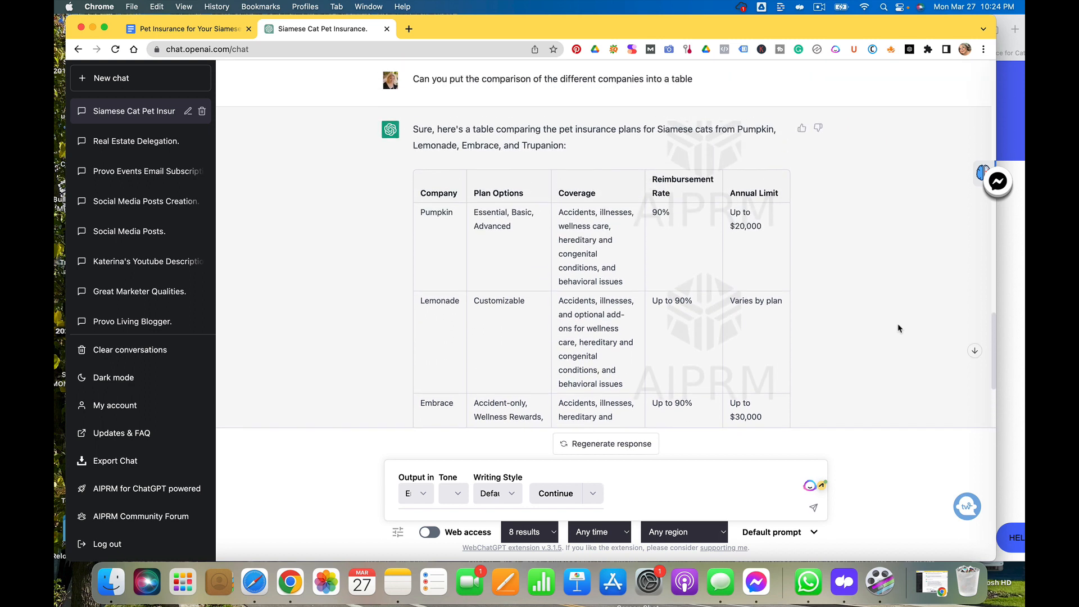
{"action": "scroll", "coordinate": [898, 329], "scroll_direction": "up", "scroll_amount": 1}
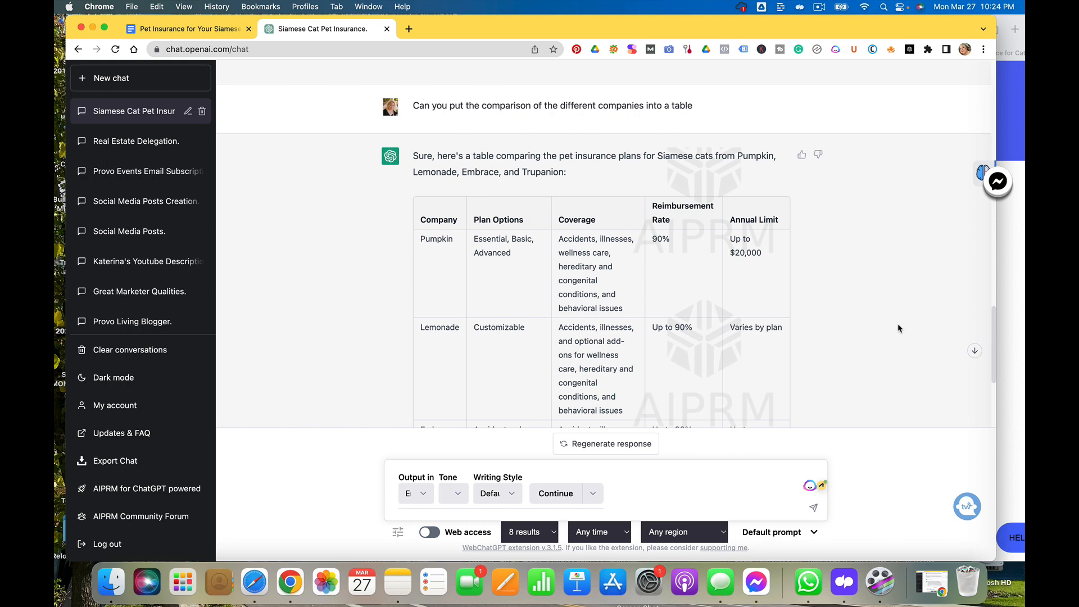
{"action": "scroll", "coordinate": [899, 328], "scroll_direction": "down", "scroll_amount": 4}
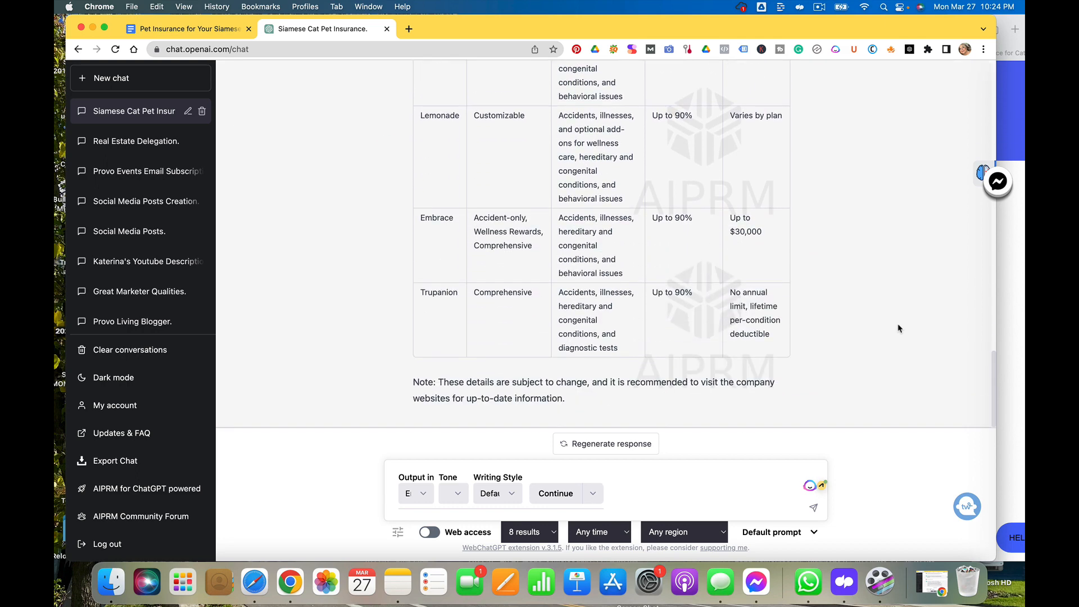
{"action": "scroll", "coordinate": [898, 328], "scroll_direction": "up", "scroll_amount": 15}
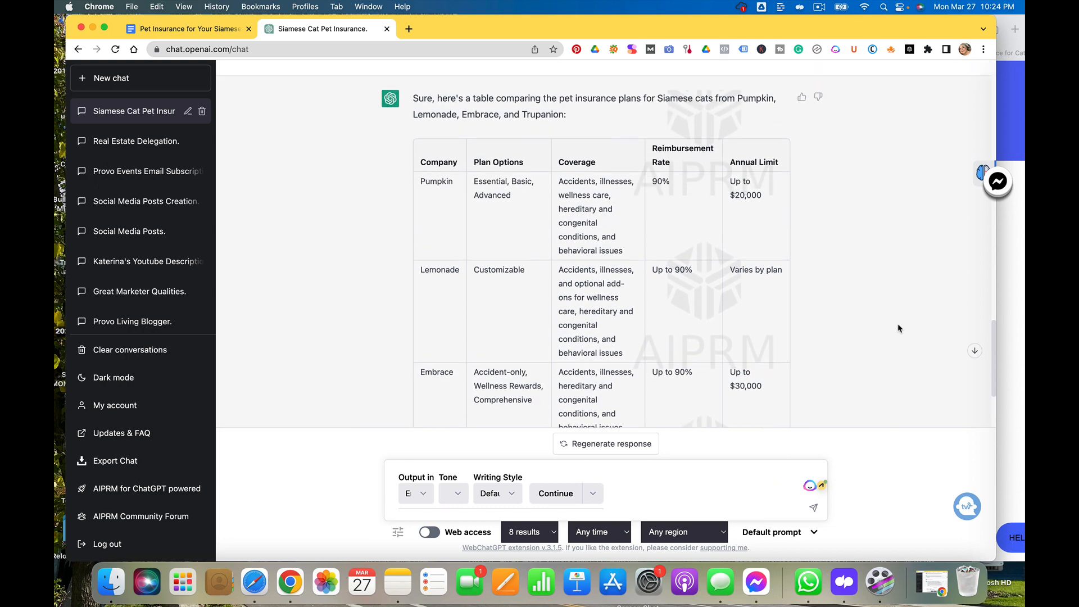
{"action": "scroll", "coordinate": [898, 328], "scroll_direction": "up", "scroll_amount": 15}
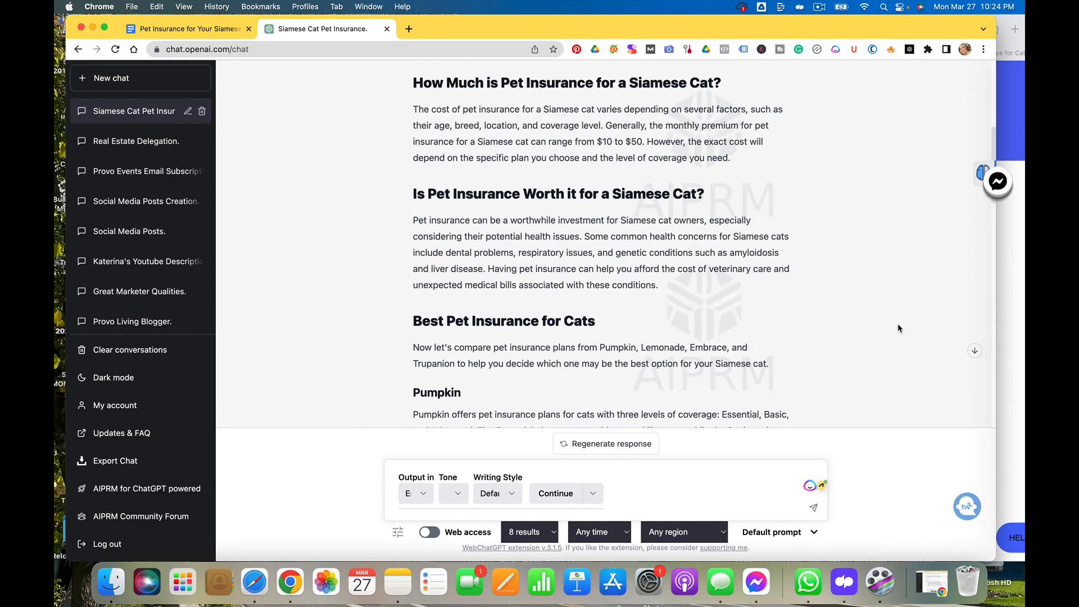
{"action": "scroll", "coordinate": [898, 328], "scroll_direction": "down", "scroll_amount": 5}
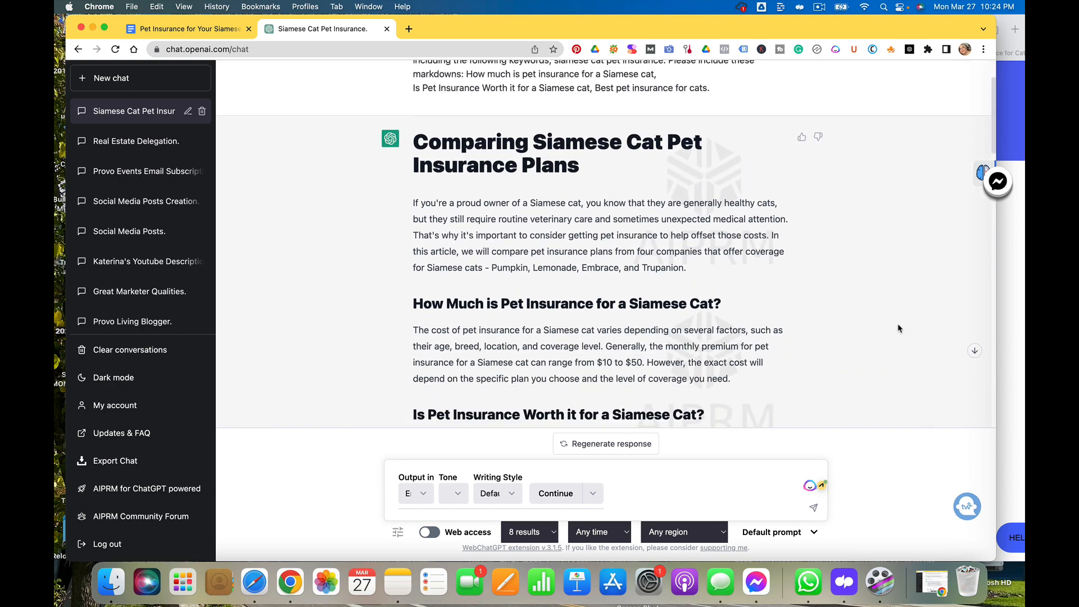
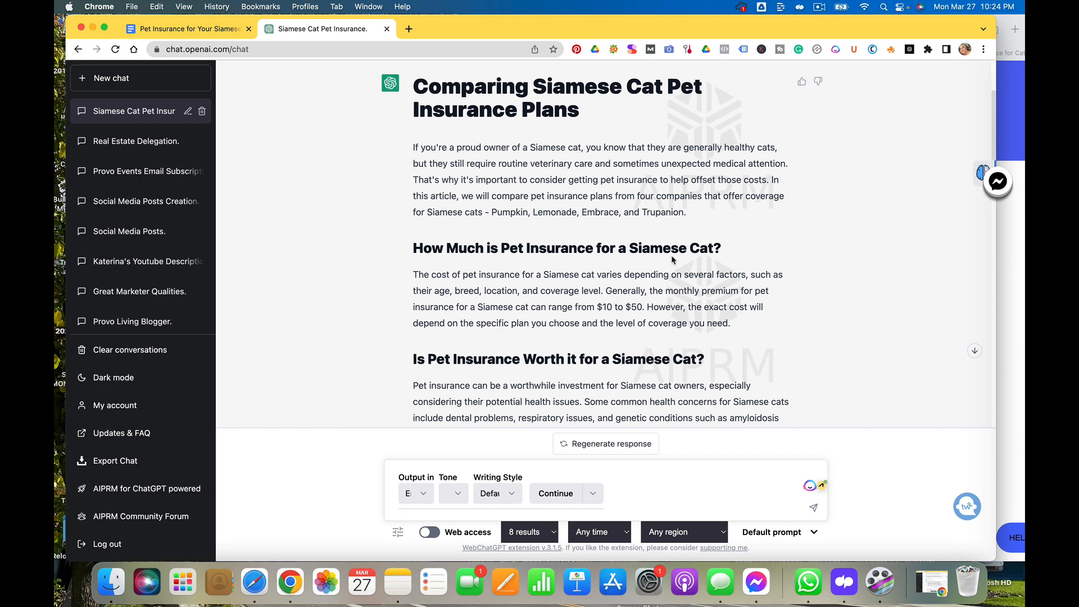
Copy ChatGPT's full Siamese cat insurance outline and paste it on a new line below the affiliate link in the document
{"action": "left_click_drag", "start_coordinate": [412, 85], "coordinate": [786, 426]}
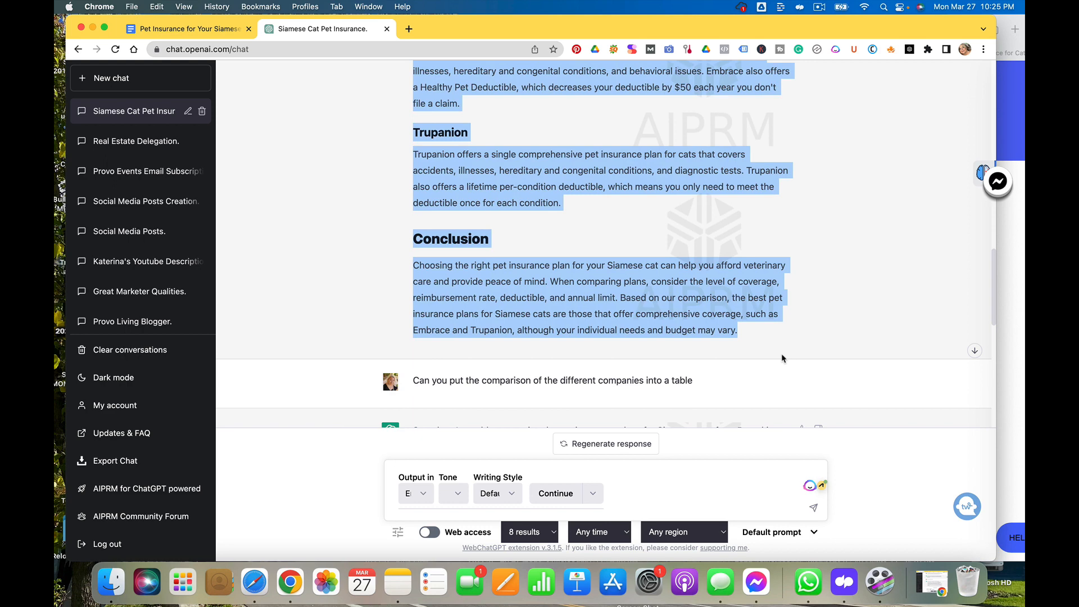
{"action": "left_click", "coordinate": [208, 35]}
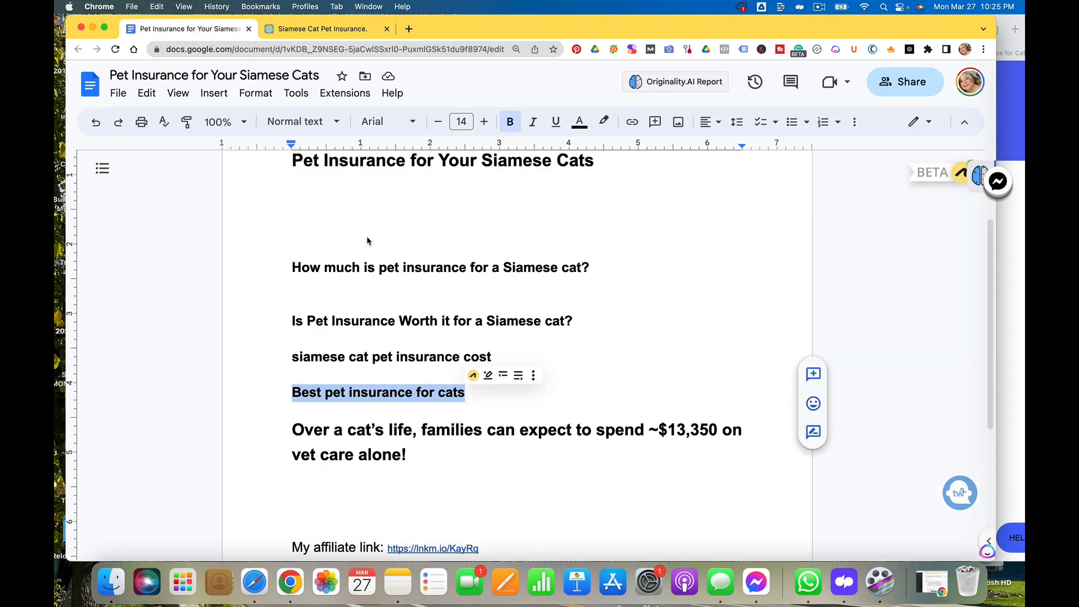
{"action": "scroll", "coordinate": [428, 444], "scroll_direction": "down", "scroll_amount": 5}
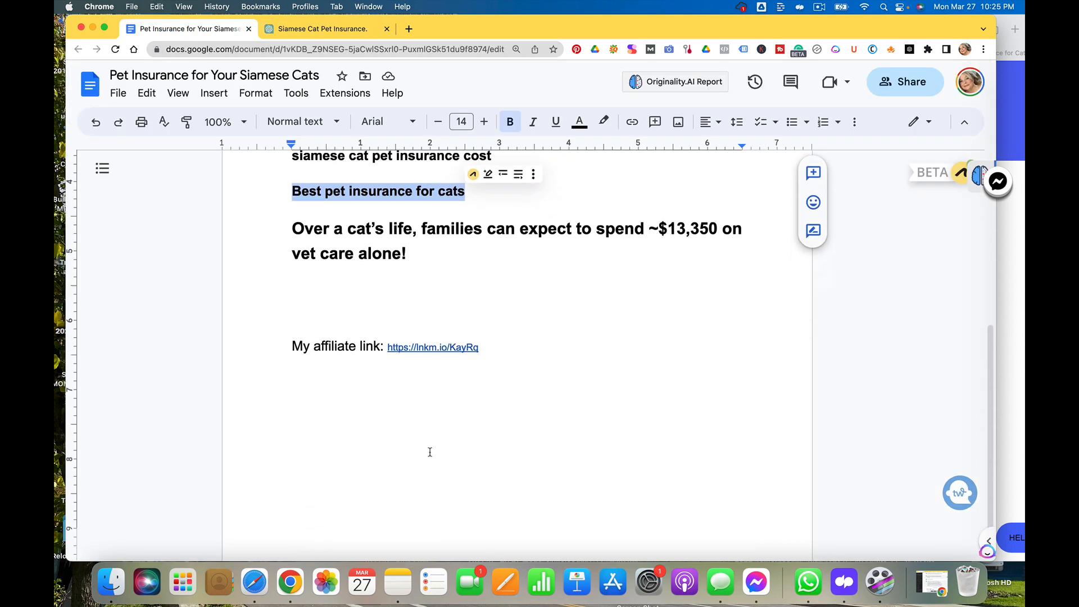
{"action": "left_click", "coordinate": [340, 400]}
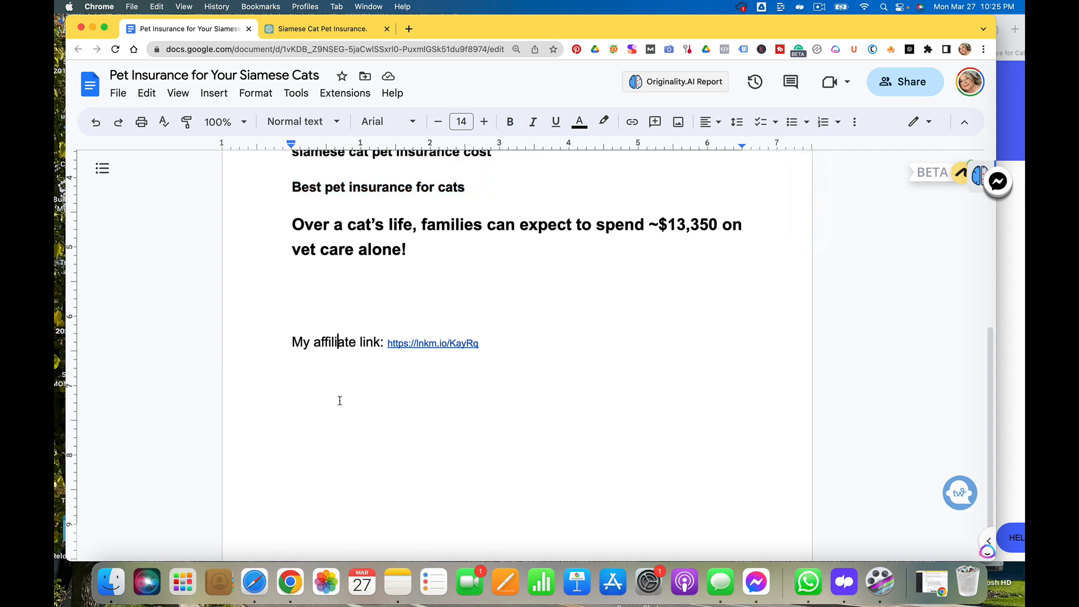
{"action": "left_click", "coordinate": [487, 353]}
{"action": "key", "text": "Return"}
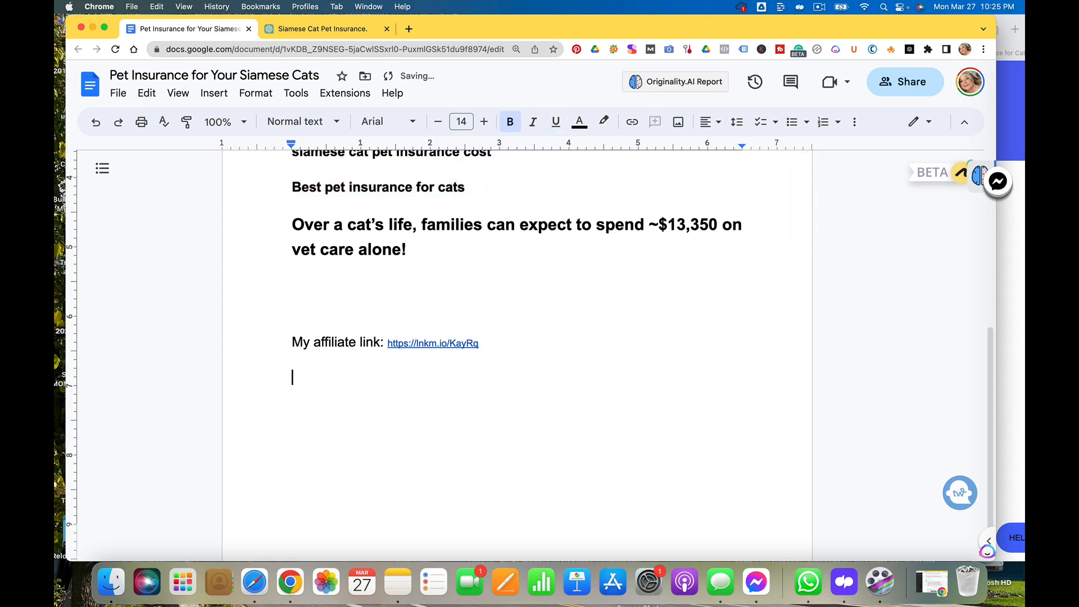
{"action": "key", "text": "super+v"}
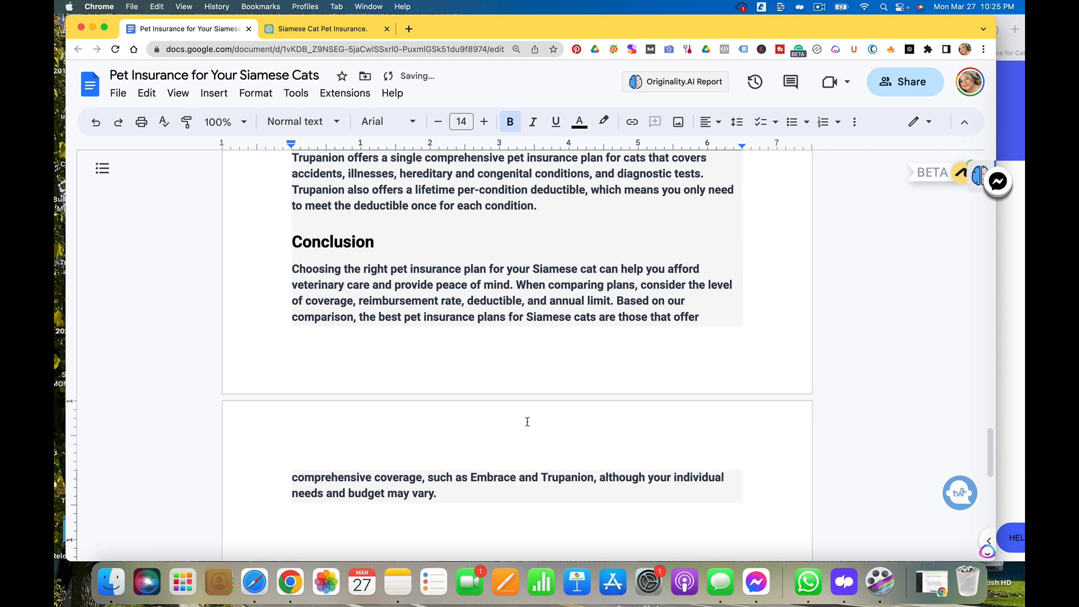
Scroll through the pasted outline in the document to check its sections
{"action": "scroll", "coordinate": [526, 422], "scroll_direction": "up", "scroll_amount": 6}
{"action": "scroll", "coordinate": [527, 422], "scroll_direction": "up", "scroll_amount": 6}
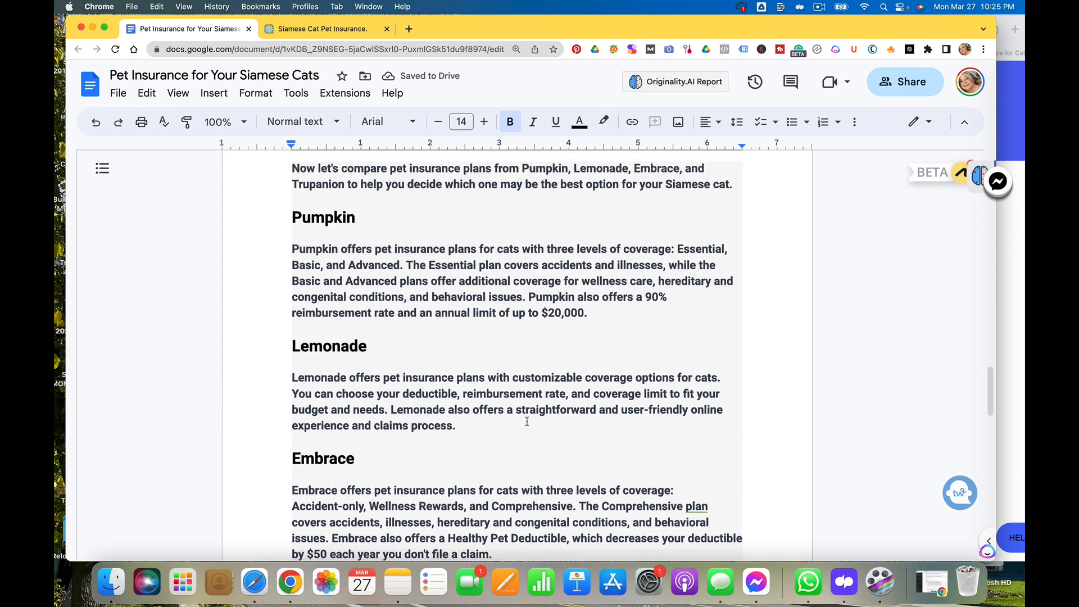
{"action": "scroll", "coordinate": [527, 422], "scroll_direction": "down", "scroll_amount": 1}
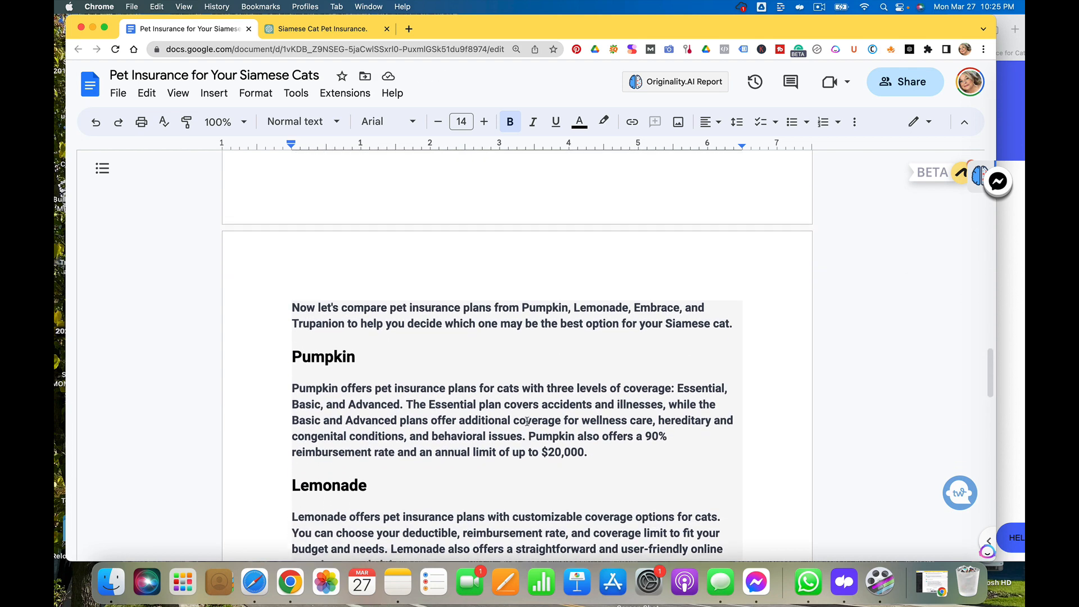
{"action": "scroll", "coordinate": [527, 421], "scroll_direction": "up", "scroll_amount": 3}
{"action": "scroll", "coordinate": [528, 421], "scroll_direction": "down", "scroll_amount": 1}
{"action": "scroll", "coordinate": [527, 422], "scroll_direction": "up", "scroll_amount": 3}
{"action": "scroll", "coordinate": [527, 422], "scroll_direction": "up", "scroll_amount": 2}
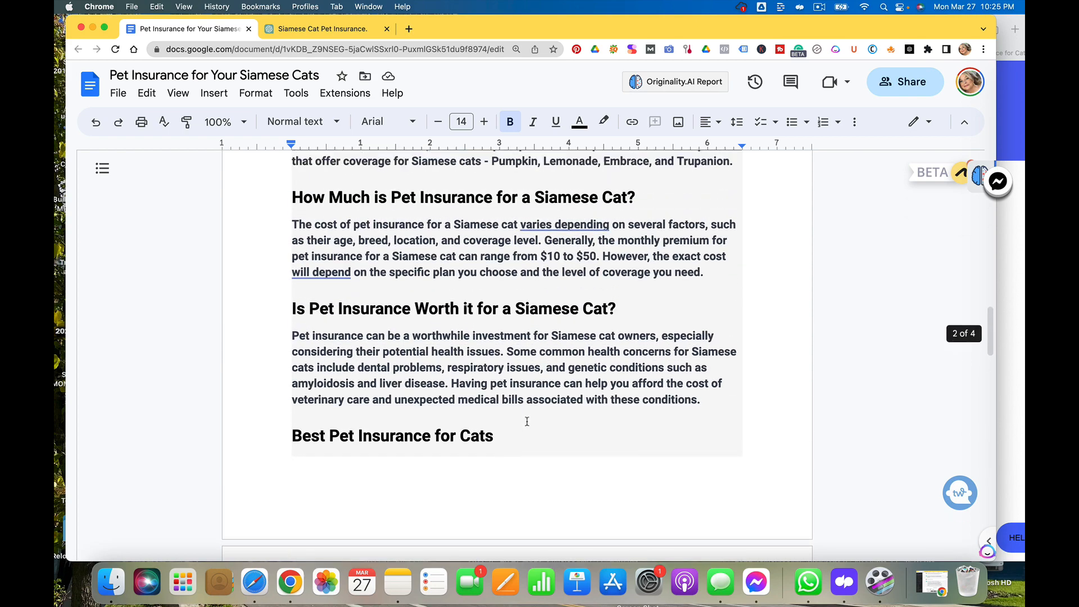
{"action": "scroll", "coordinate": [527, 422], "scroll_direction": "down", "scroll_amount": 15}
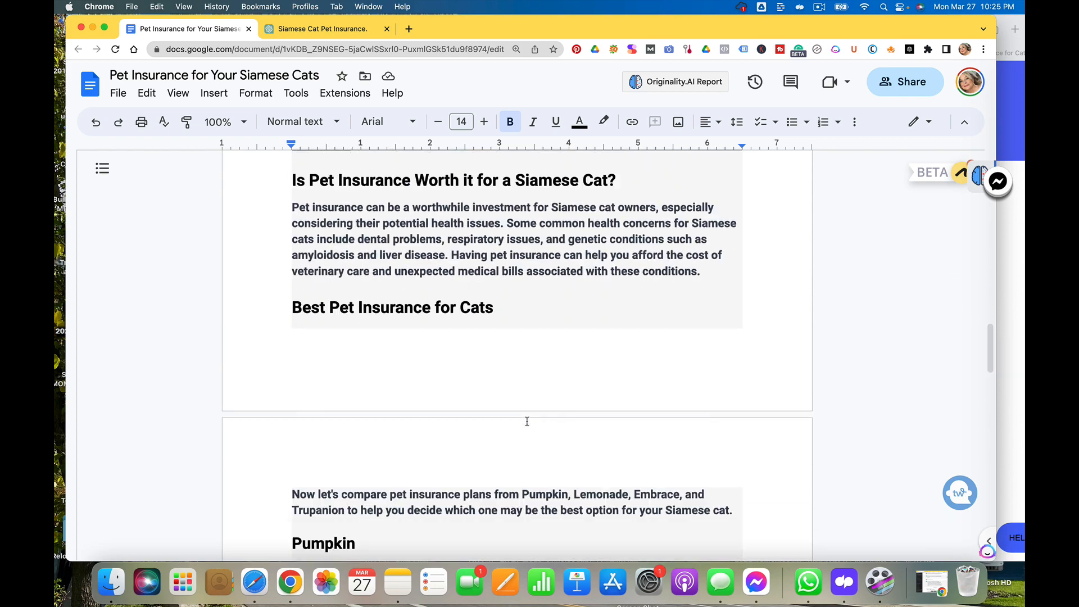
{"action": "scroll", "coordinate": [527, 421], "scroll_direction": "down", "scroll_amount": 4}
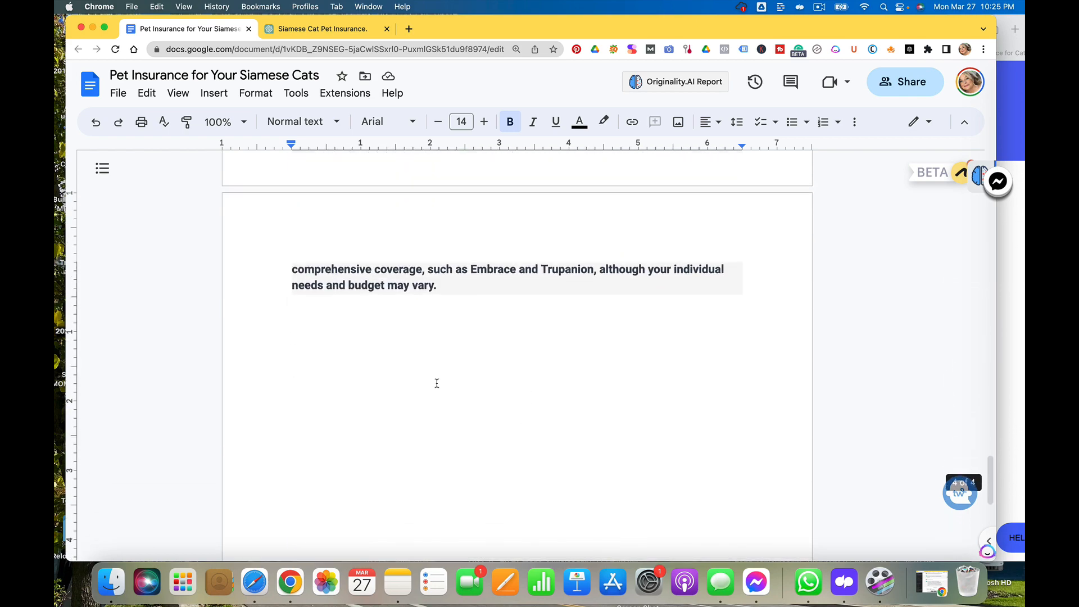
Copy ChatGPT's comparison table of Pumpkin, Lemonade, Embrace and Trupanion and paste it after the outline's conclusion
{"action": "key", "text": "Return"}
{"action": "key", "text": "Return"}
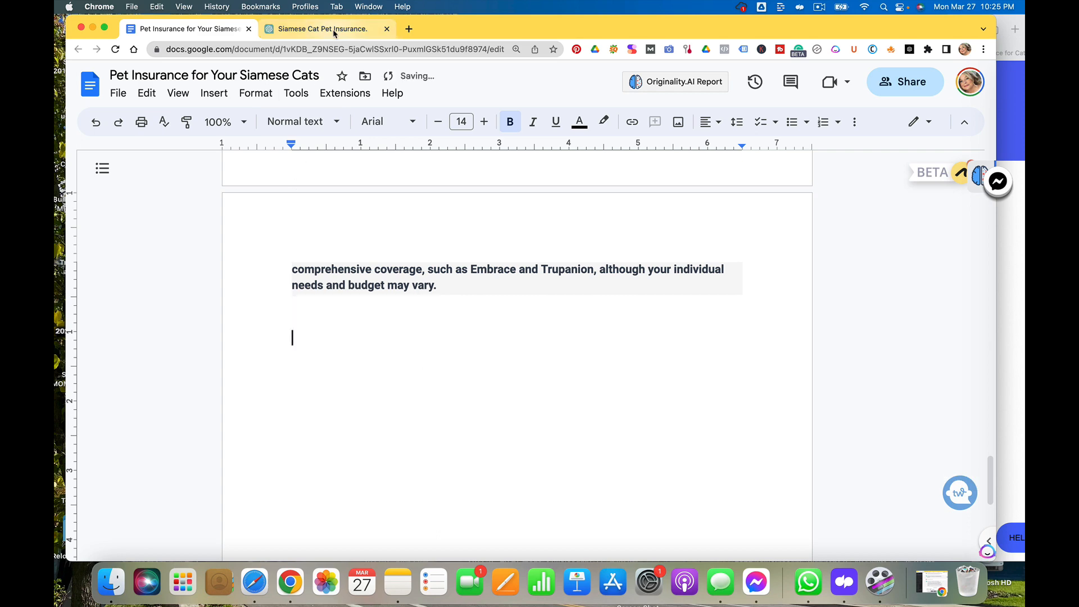
{"action": "left_click", "coordinate": [318, 29]}
{"action": "left_click", "coordinate": [384, 316]}
{"action": "scroll", "coordinate": [384, 316], "scroll_direction": "down", "scroll_amount": 10}
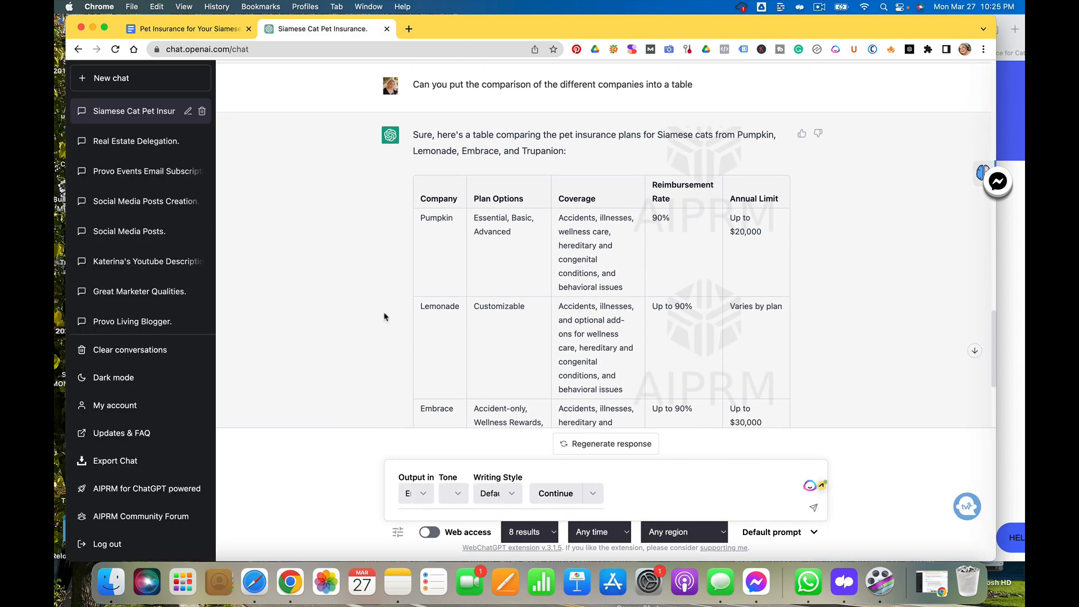
{"action": "scroll", "coordinate": [384, 316], "scroll_direction": "up", "scroll_amount": 1}
{"action": "scroll", "coordinate": [384, 316], "scroll_direction": "up", "scroll_amount": 1}
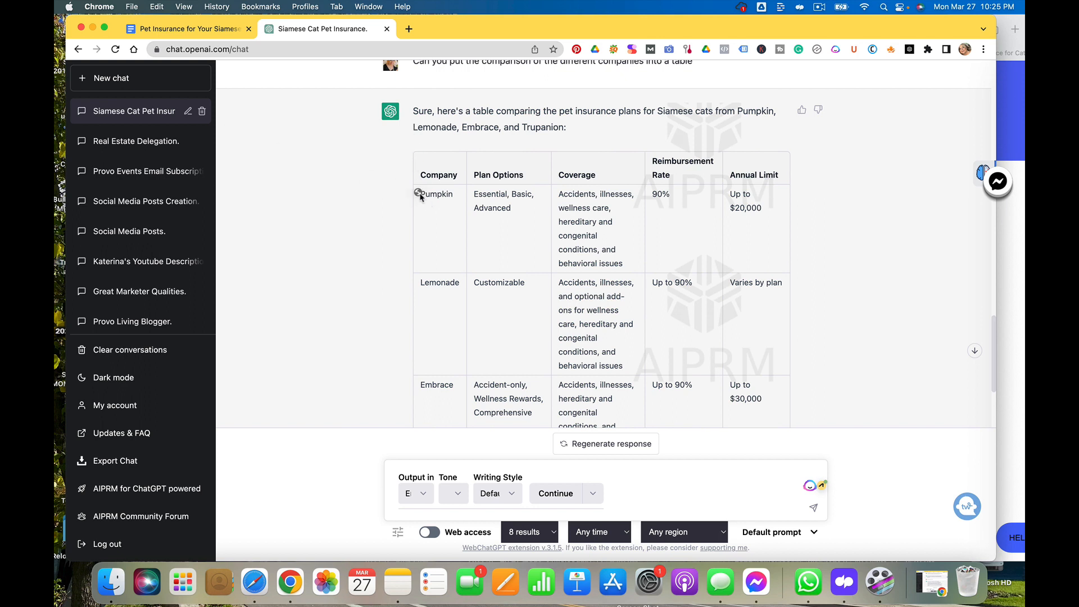
{"action": "scroll", "coordinate": [418, 166], "scroll_direction": "down", "scroll_amount": 1}
{"action": "scroll", "coordinate": [417, 162], "scroll_direction": "down", "scroll_amount": 3}
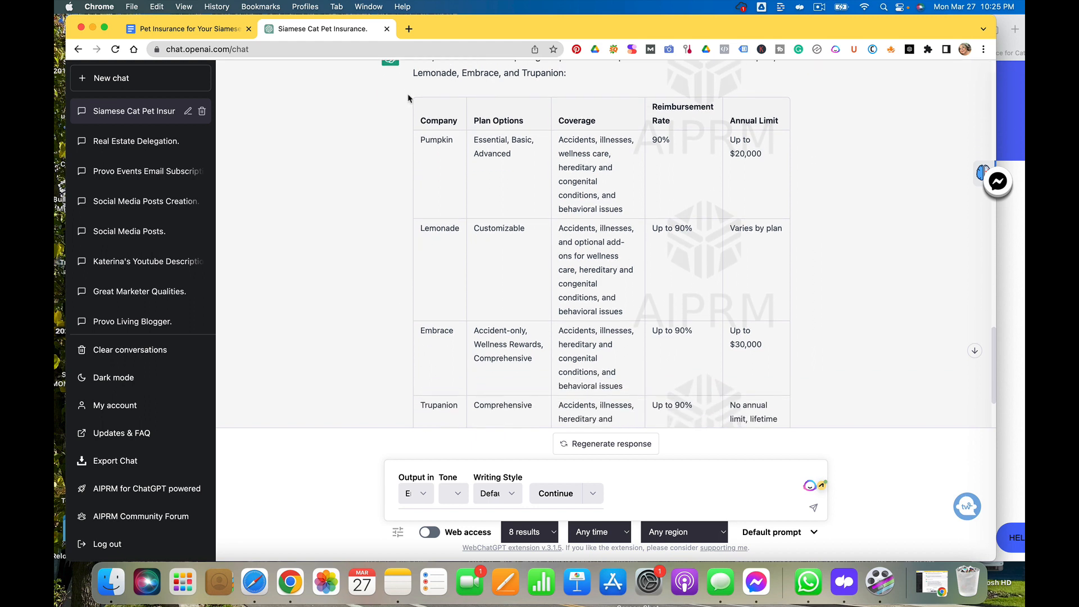
{"action": "left_click_drag", "start_coordinate": [409, 100], "coordinate": [489, 368]}
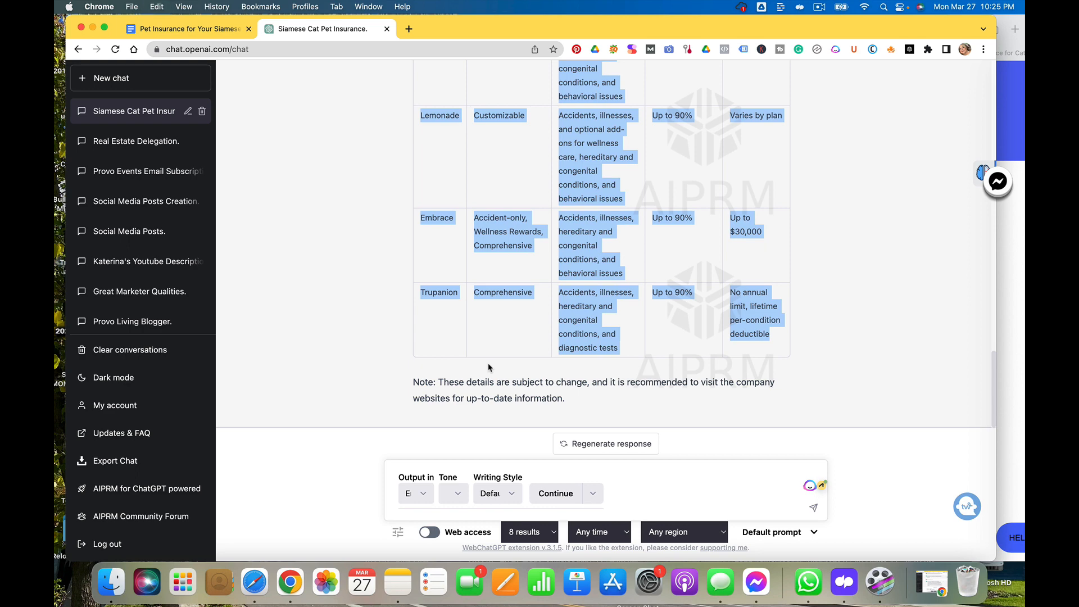
{"action": "left_click", "coordinate": [211, 28]}
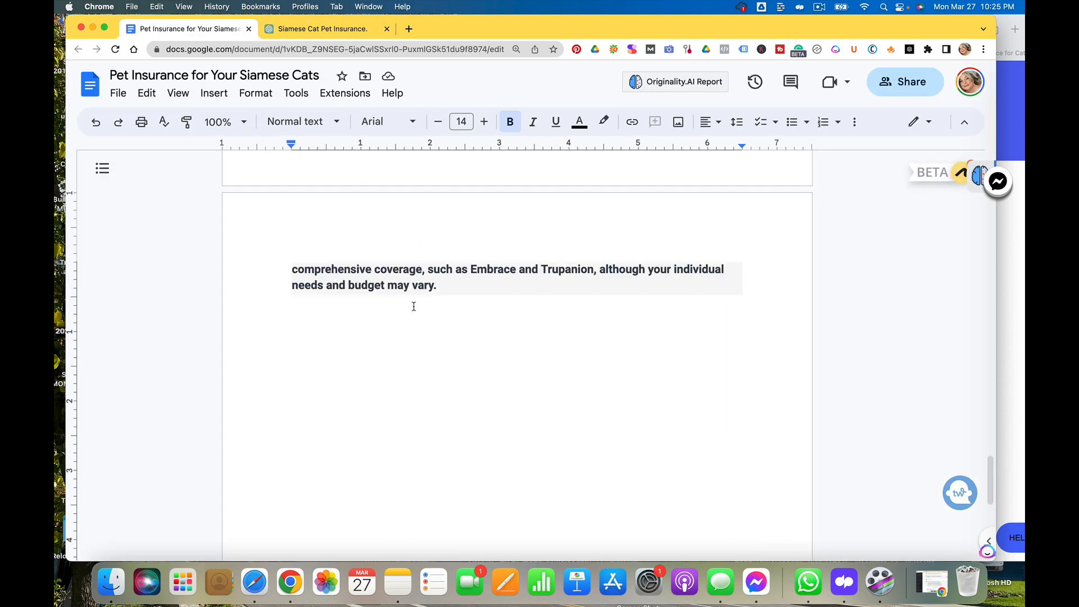
{"action": "key", "text": "super+v"}
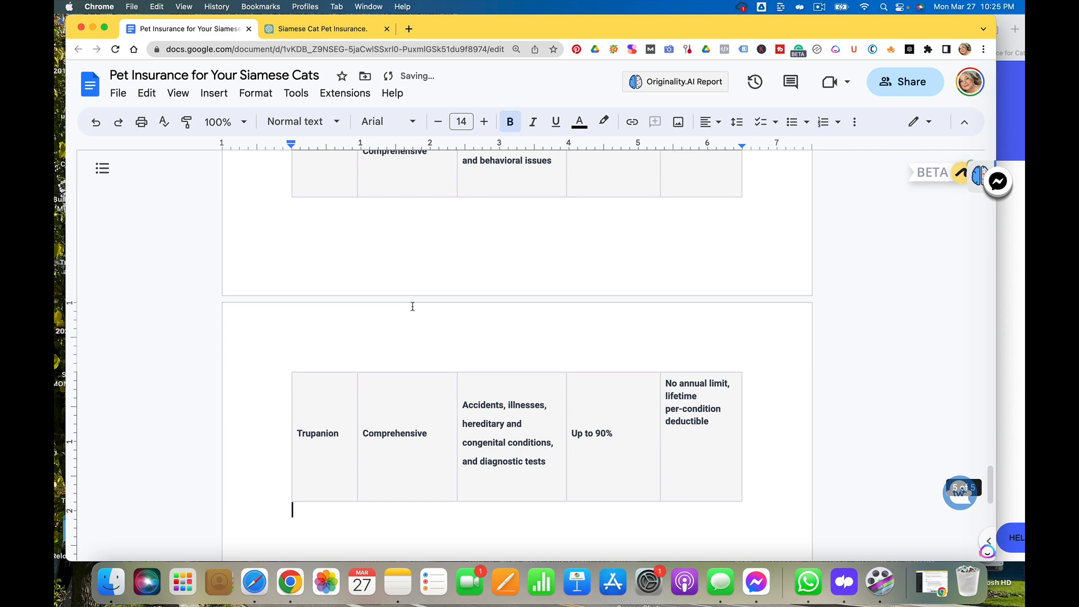
{"action": "key", "text": "Return"}
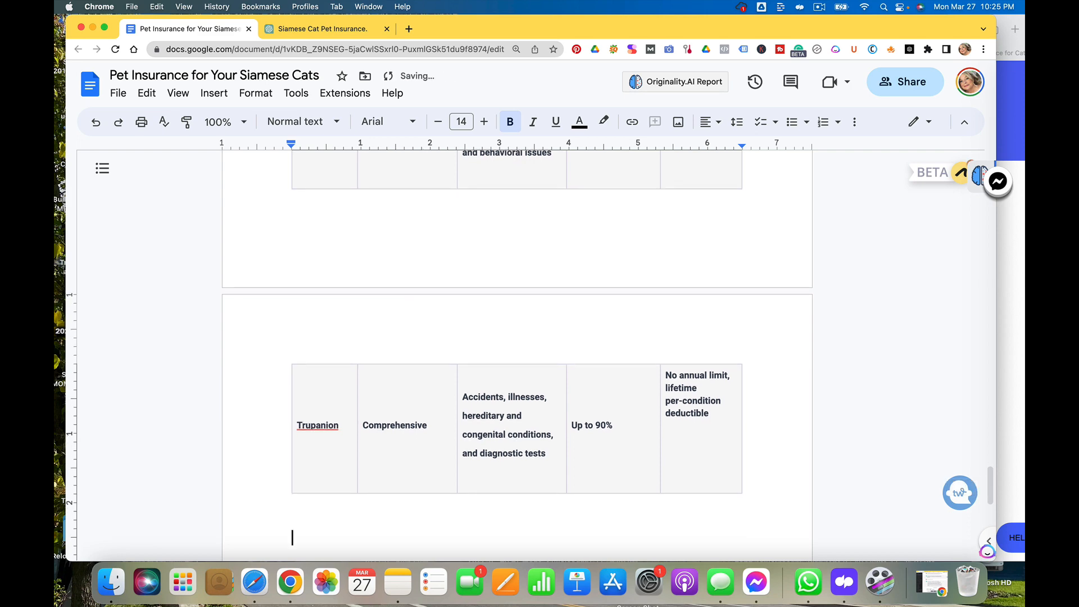
Copy ChatGPT's note about details being subject to change and paste it below the table, adding blank lines after it
{"action": "left_click", "coordinate": [354, 29]}
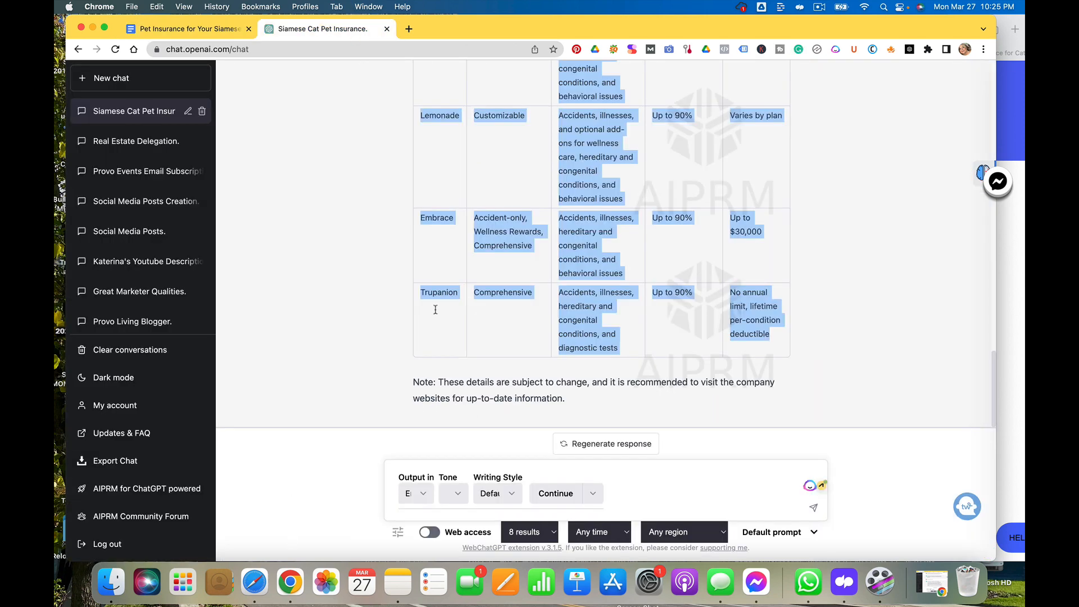
{"action": "left_click", "coordinate": [340, 381]}
{"action": "left_click_drag", "start_coordinate": [566, 400], "coordinate": [408, 385]}
{"action": "key", "text": "super+c"}
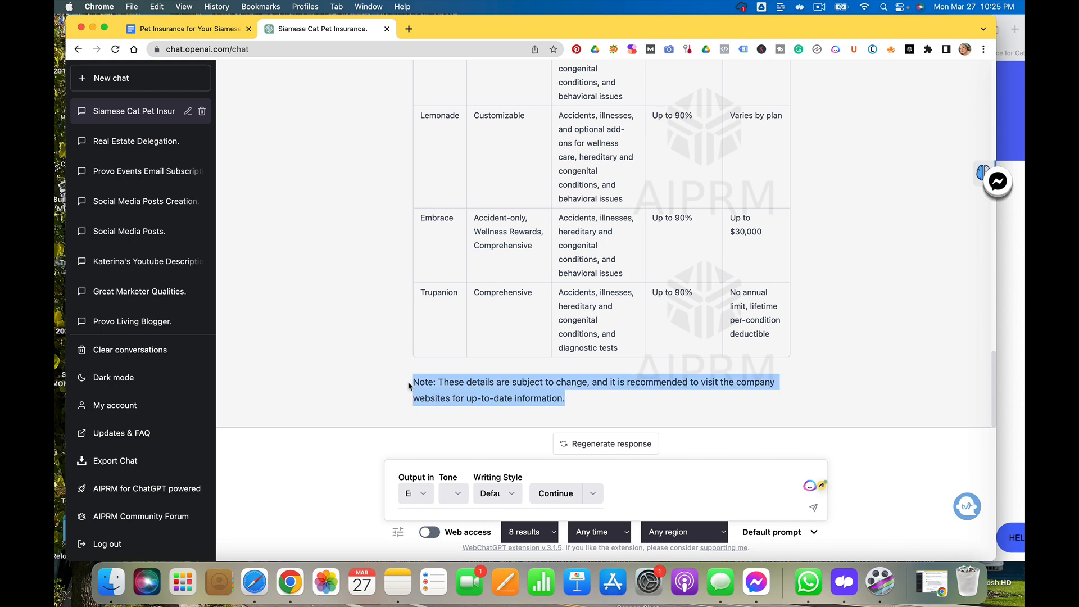
{"action": "left_click", "coordinate": [219, 33]}
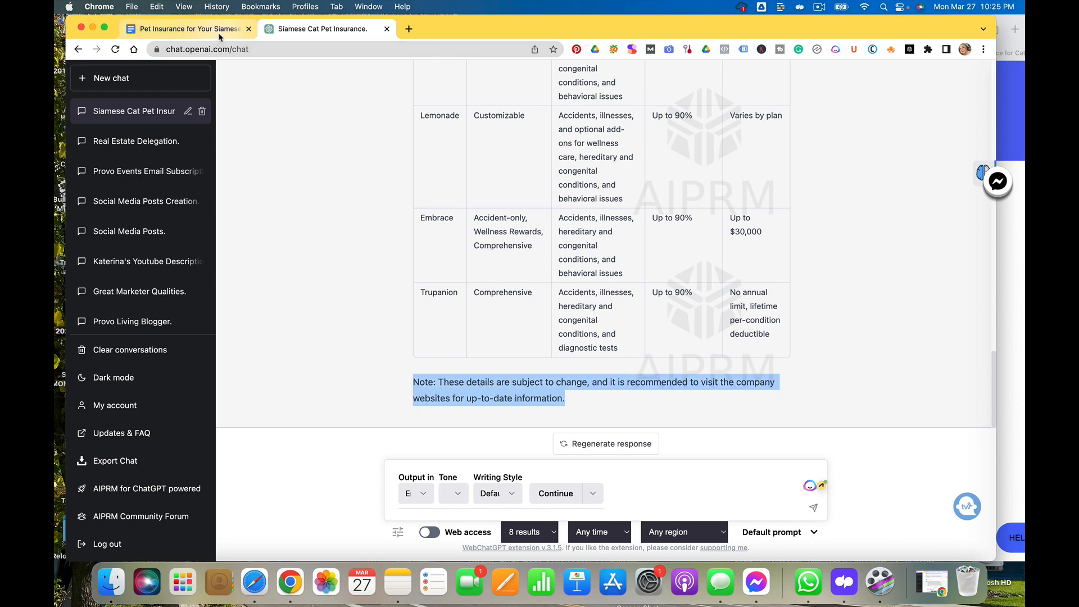
{"action": "key", "text": "super+v"}
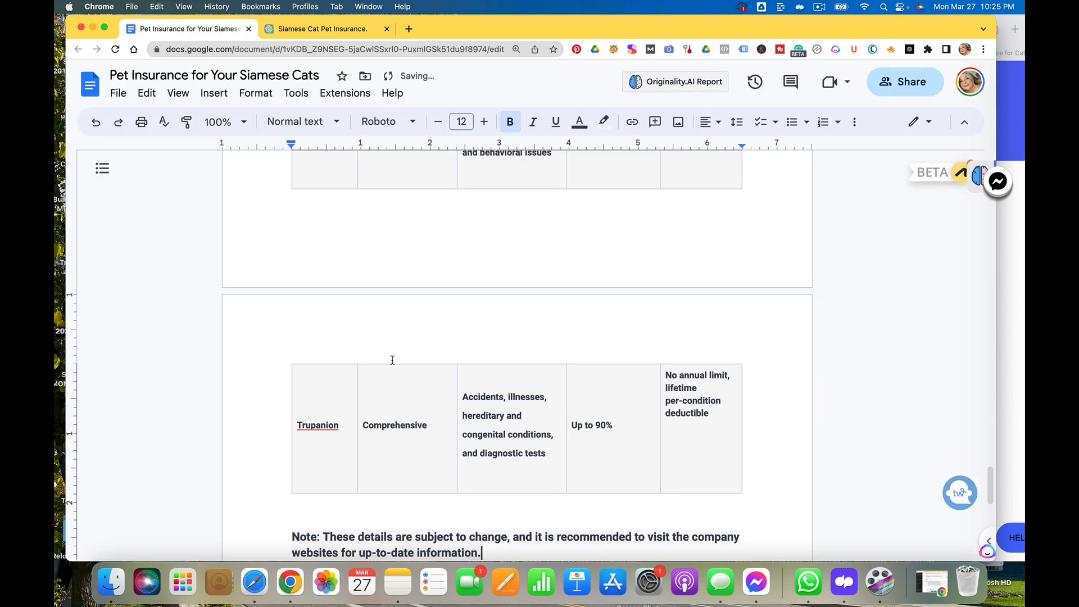
{"action": "scroll", "coordinate": [392, 359], "scroll_direction": "down", "scroll_amount": 5}
{"action": "key", "text": "Return"}
{"action": "key", "text": "Return"}
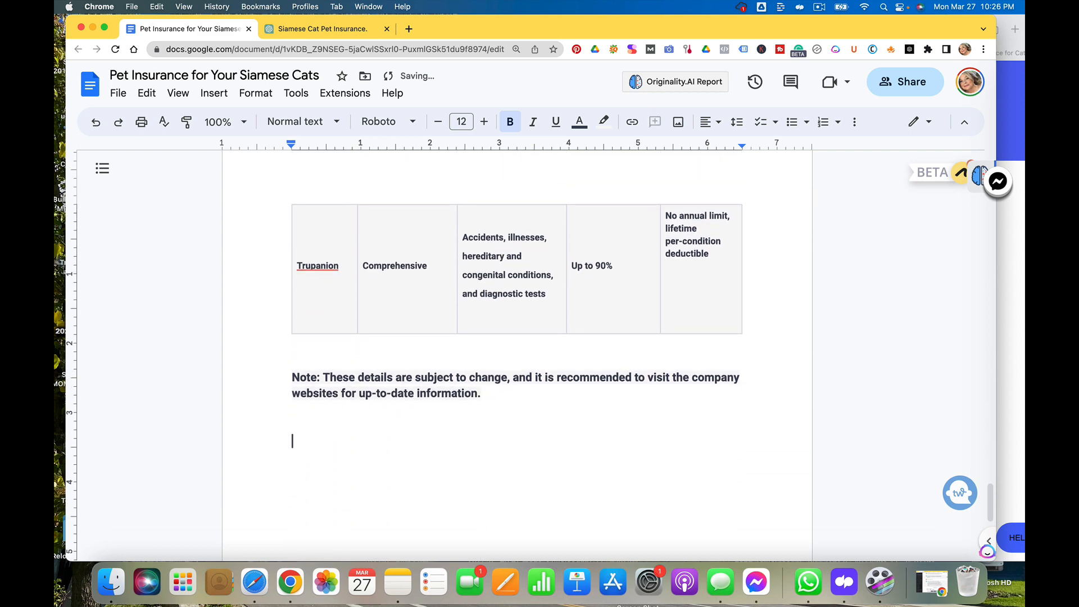
Review the pasted table, conclusion and outline sections throughout the document
{"action": "scroll", "coordinate": [592, 465], "scroll_direction": "up", "scroll_amount": 20}
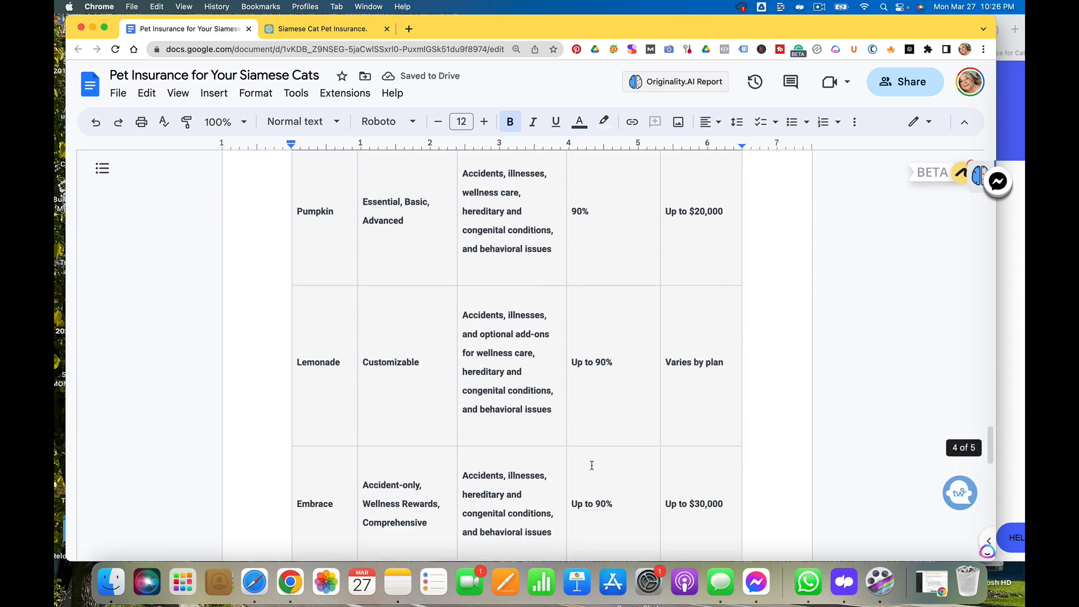
{"action": "scroll", "coordinate": [592, 466], "scroll_direction": "up", "scroll_amount": 8}
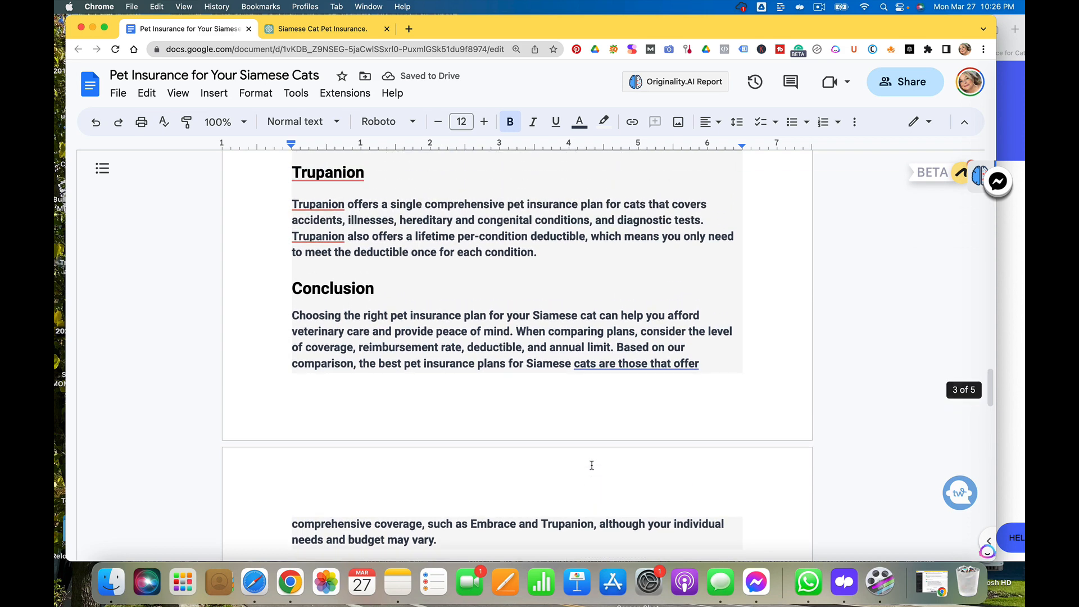
{"action": "scroll", "coordinate": [545, 378], "scroll_direction": "down", "scroll_amount": 4}
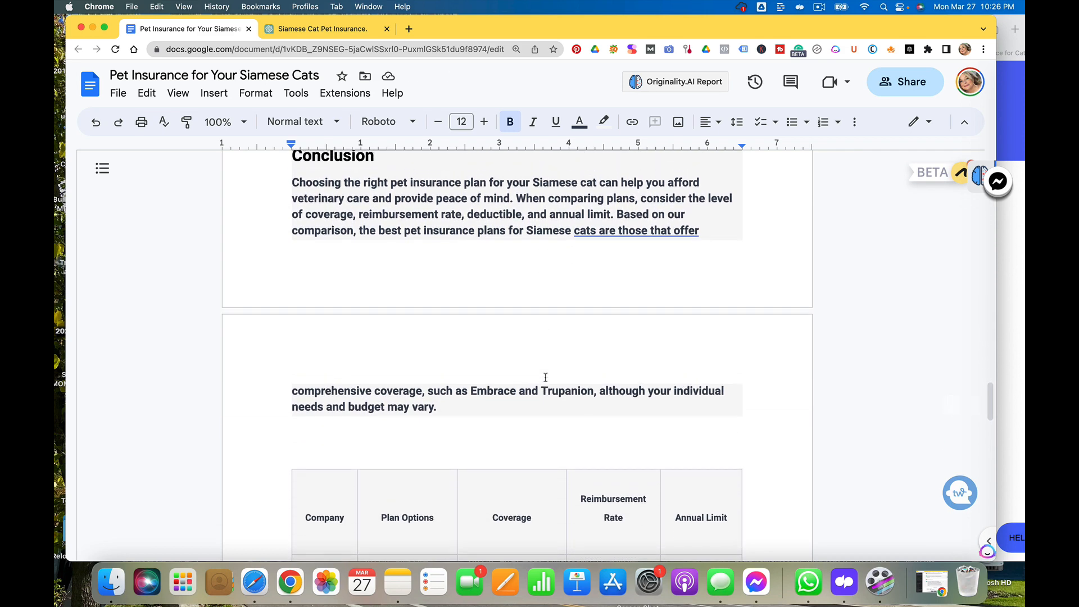
{"action": "scroll", "coordinate": [545, 378], "scroll_direction": "up", "scroll_amount": 1}
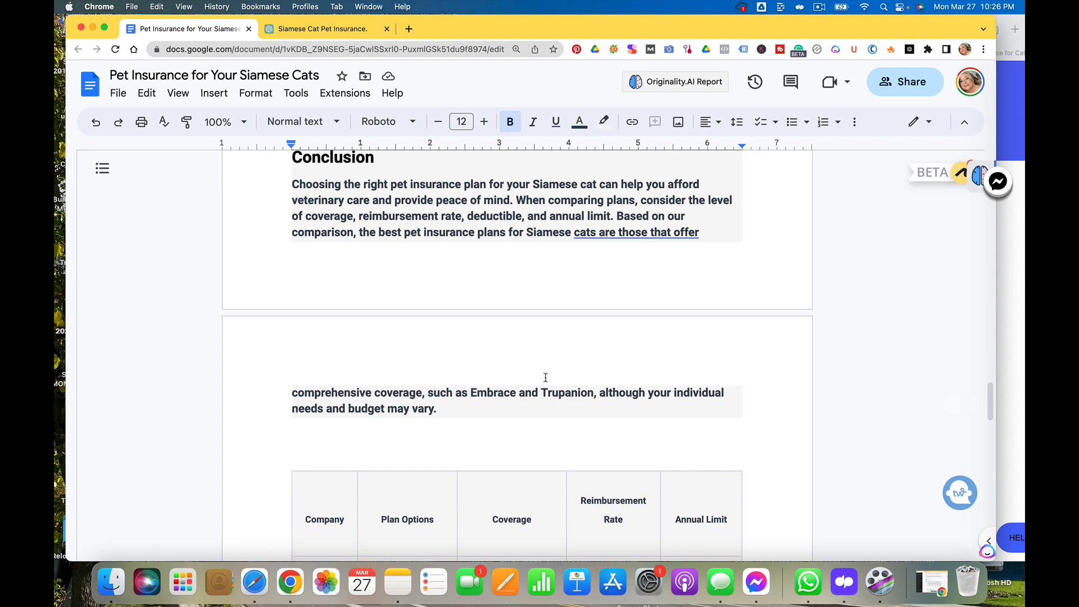
{"action": "scroll", "coordinate": [545, 377], "scroll_direction": "up", "scroll_amount": 2}
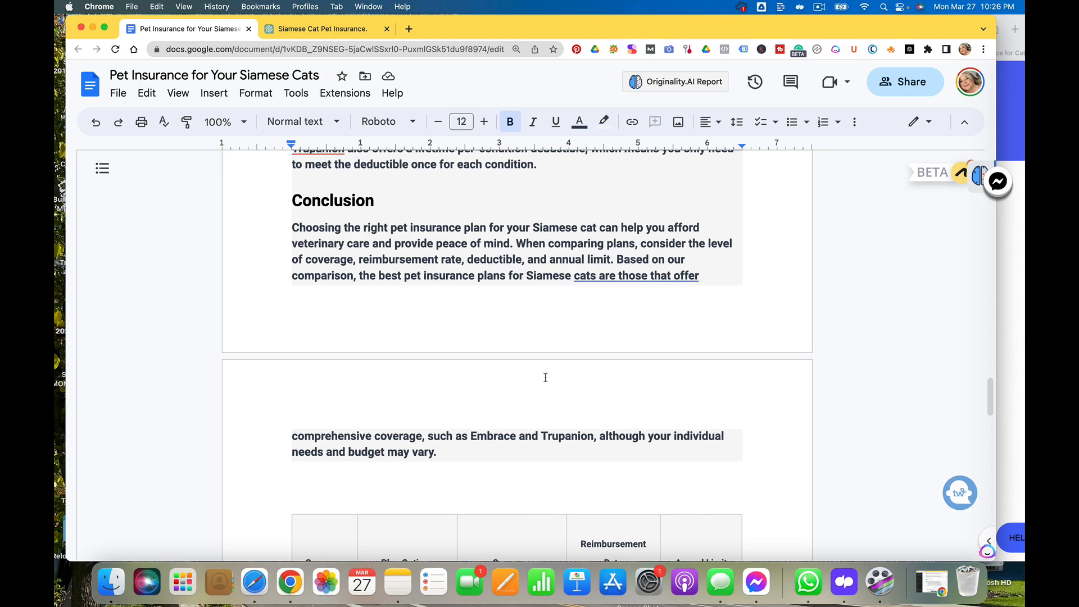
{"action": "scroll", "coordinate": [545, 377], "scroll_direction": "up", "scroll_amount": 20}
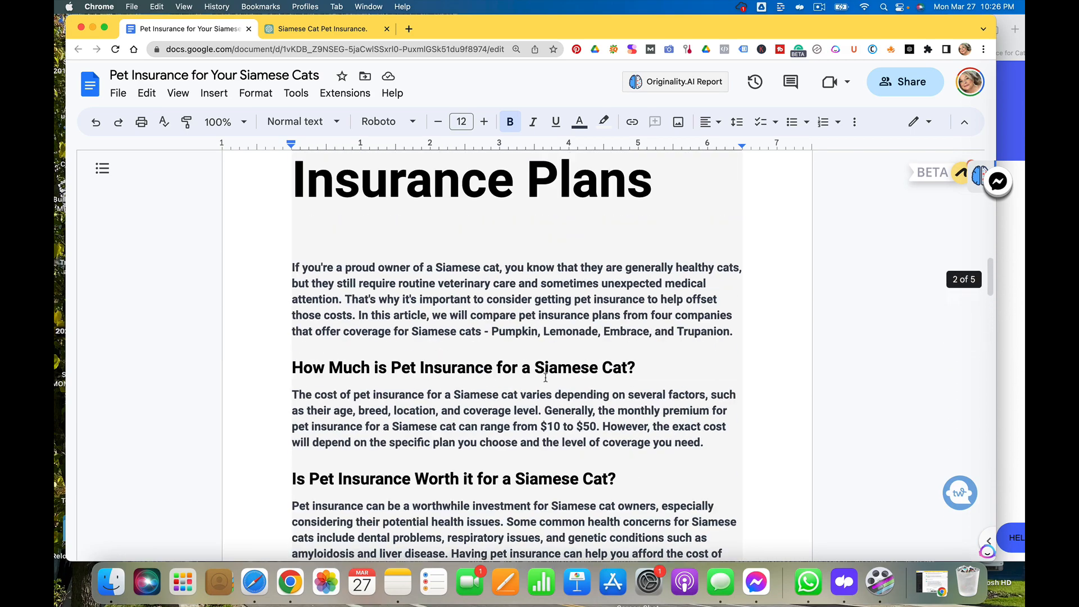
{"action": "scroll", "coordinate": [545, 377], "scroll_direction": "up", "scroll_amount": 1}
{"action": "scroll", "coordinate": [545, 377], "scroll_direction": "down", "scroll_amount": 5}
{"action": "scroll", "coordinate": [545, 377], "scroll_direction": "up", "scroll_amount": 8}
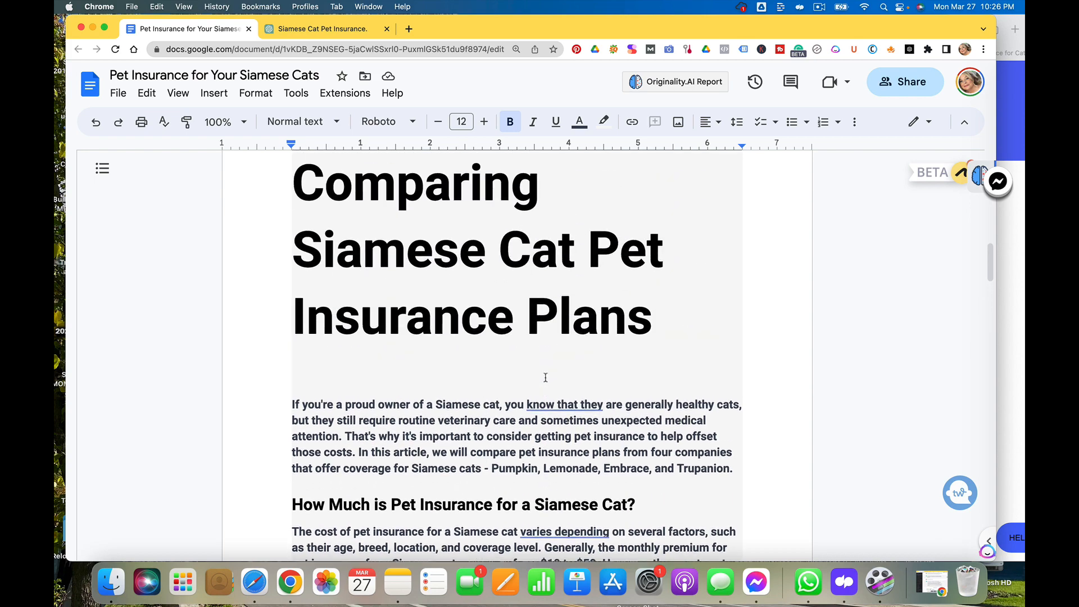
{"action": "scroll", "coordinate": [545, 377], "scroll_direction": "up", "scroll_amount": 8}
{"action": "scroll", "coordinate": [545, 377], "scroll_direction": "down", "scroll_amount": 4}
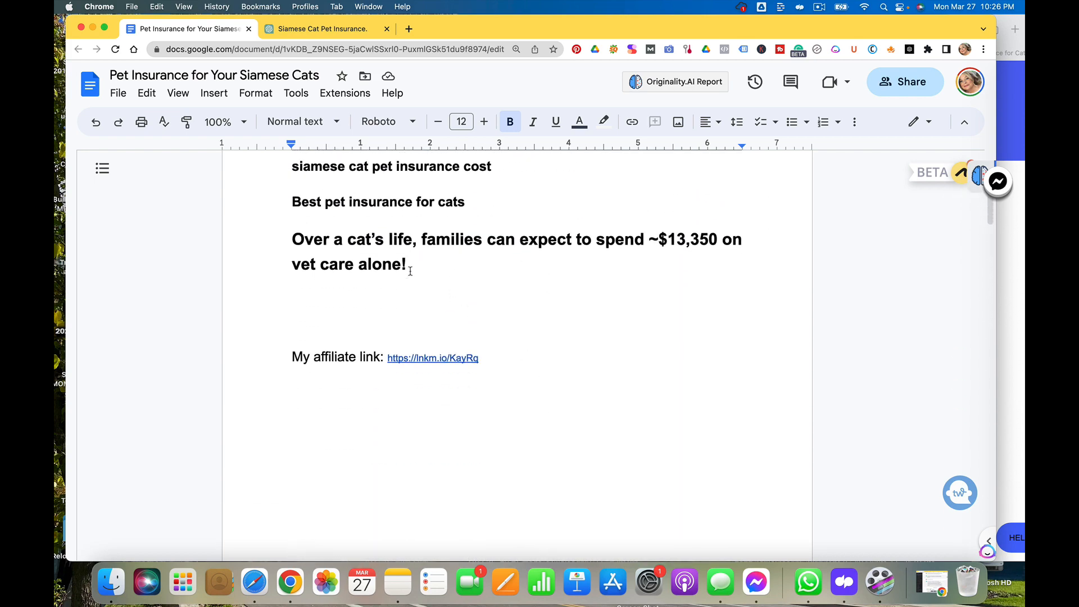
{"action": "scroll", "coordinate": [410, 271], "scroll_direction": "down", "scroll_amount": 15}
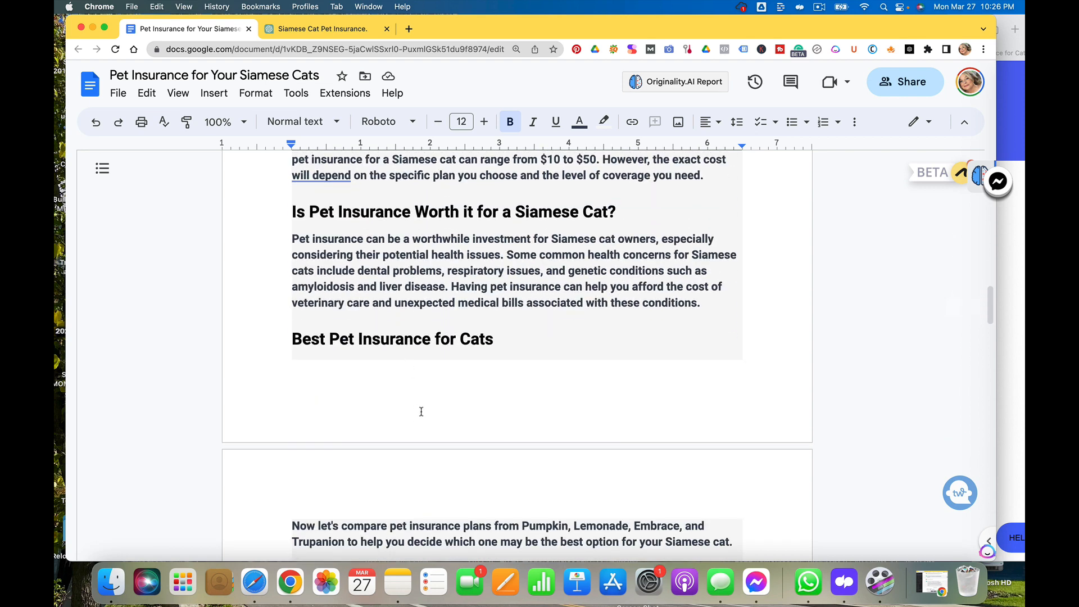
{"action": "scroll", "coordinate": [421, 412], "scroll_direction": "down", "scroll_amount": 1}
{"action": "scroll", "coordinate": [421, 412], "scroll_direction": "up", "scroll_amount": 5}
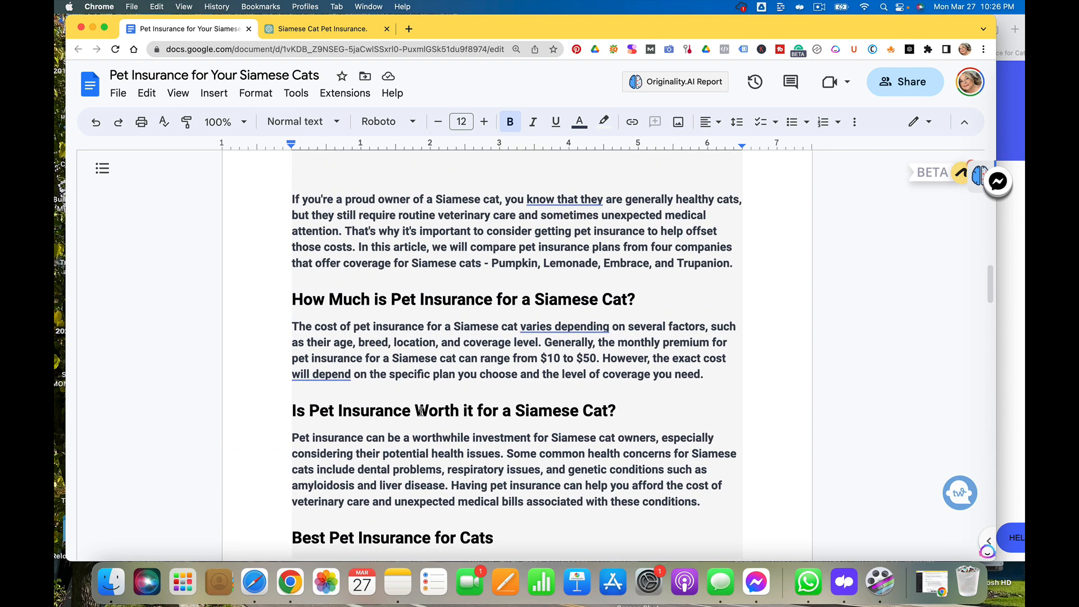
{"action": "scroll", "coordinate": [421, 411], "scroll_direction": "up", "scroll_amount": 7}
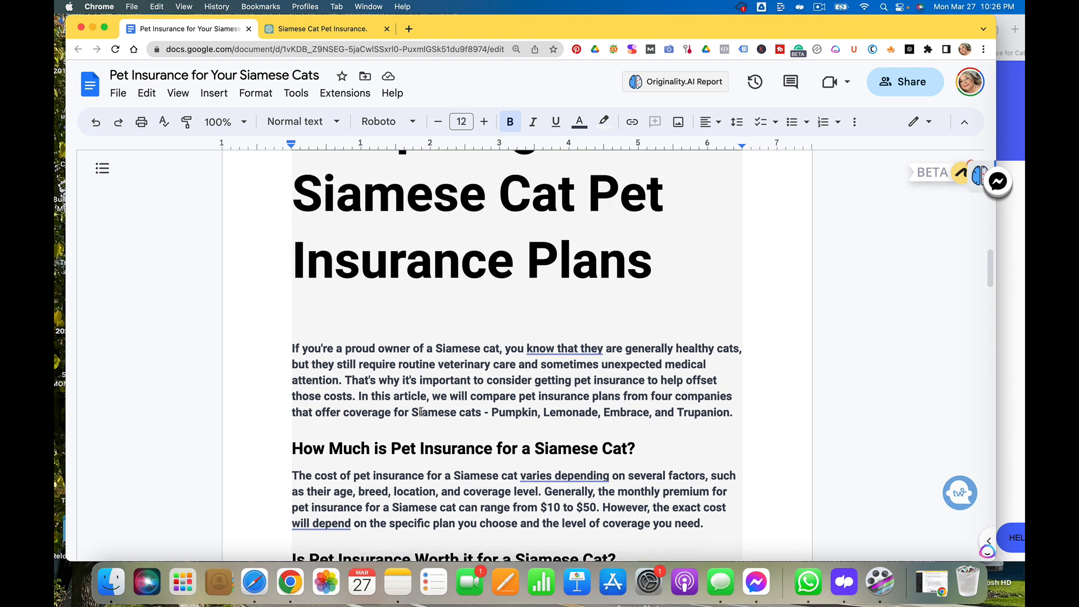
Compare the keyword outline at the top of the document with the article's section headings and paragraphs below
{"action": "scroll", "coordinate": [421, 411], "scroll_direction": "up", "scroll_amount": 8}
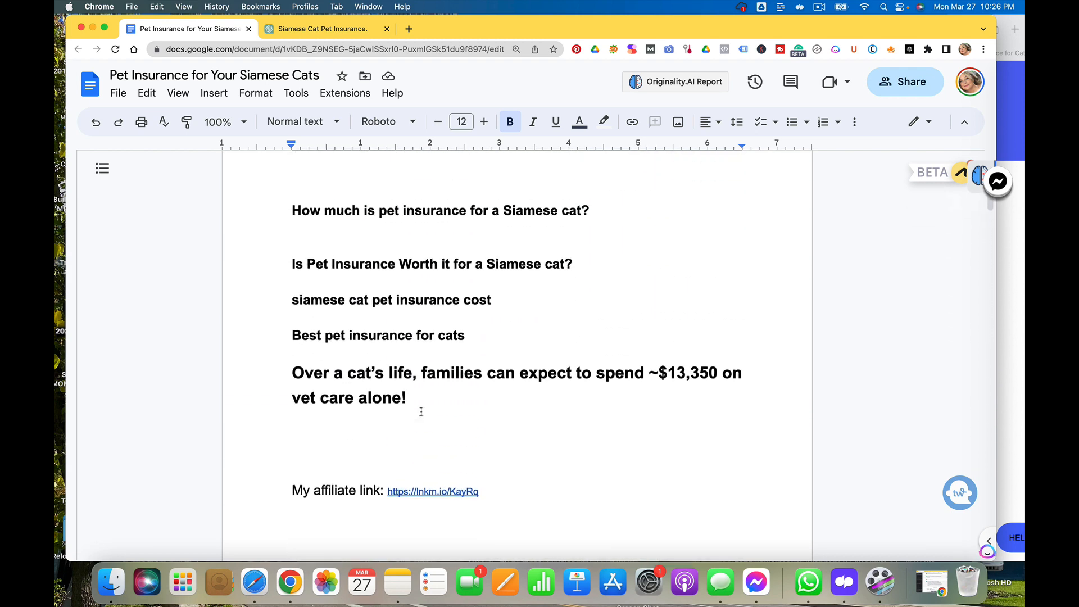
{"action": "scroll", "coordinate": [421, 411], "scroll_direction": "down", "scroll_amount": 1}
{"action": "scroll", "coordinate": [421, 412], "scroll_direction": "up", "scroll_amount": 5}
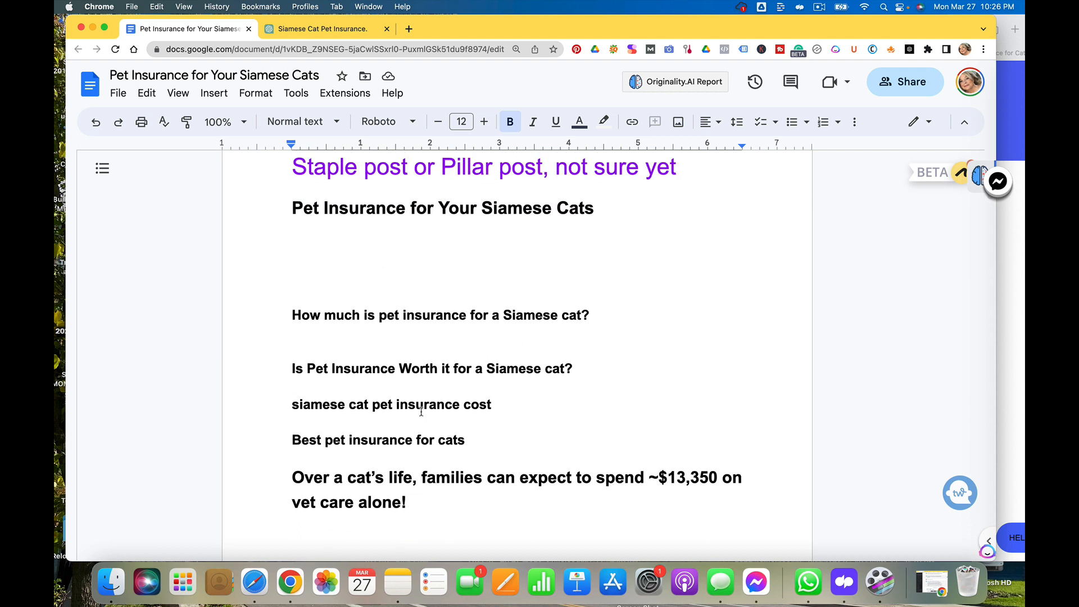
{"action": "scroll", "coordinate": [421, 412], "scroll_direction": "down", "scroll_amount": 5}
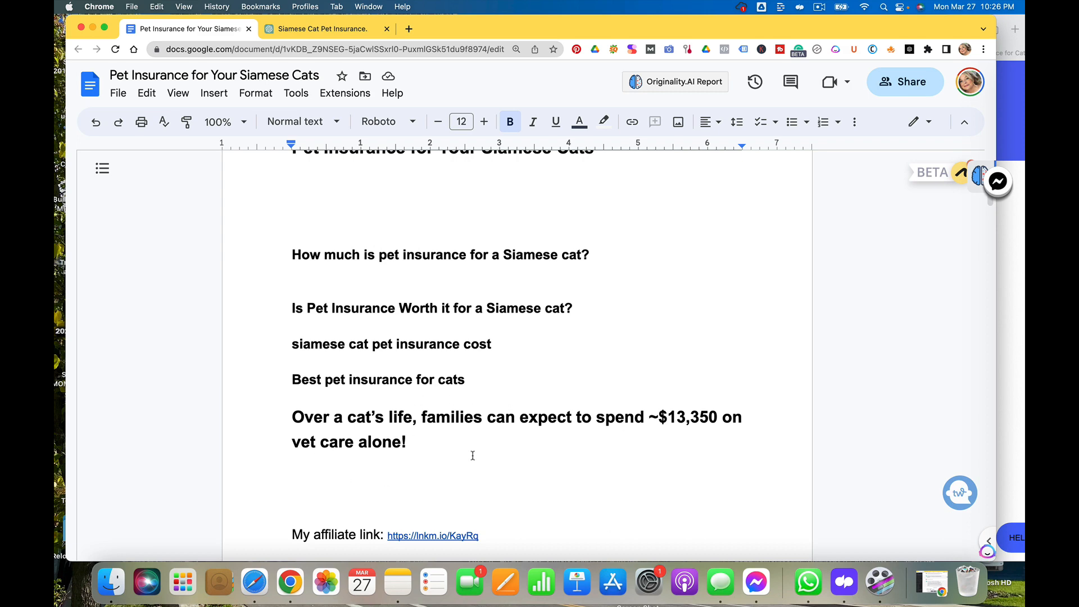
{"action": "scroll", "coordinate": [416, 449], "scroll_direction": "down", "scroll_amount": 15}
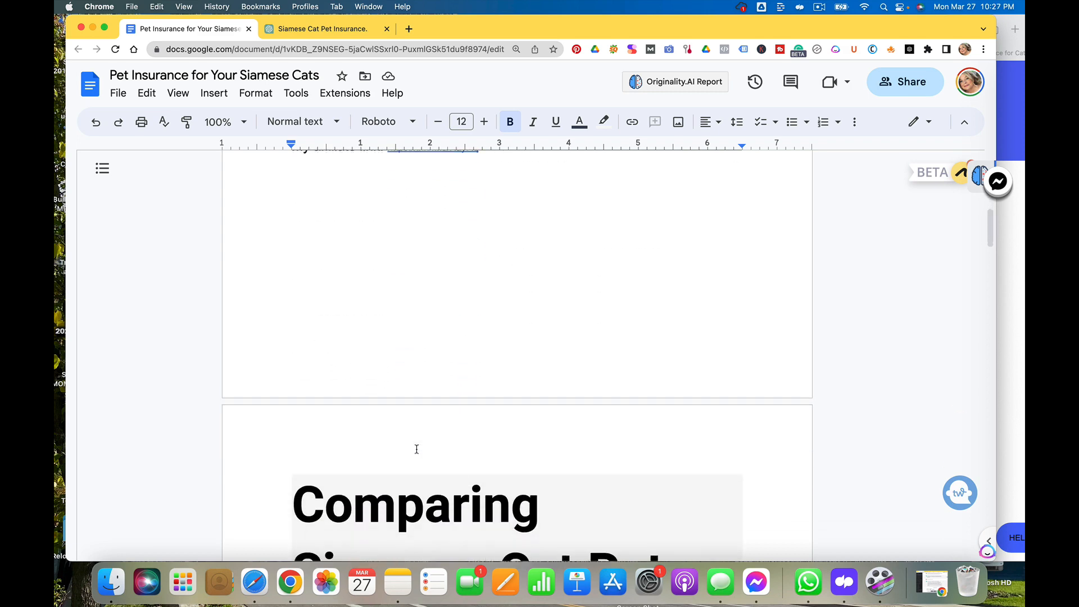
{"action": "scroll", "coordinate": [416, 450], "scroll_direction": "down", "scroll_amount": 13}
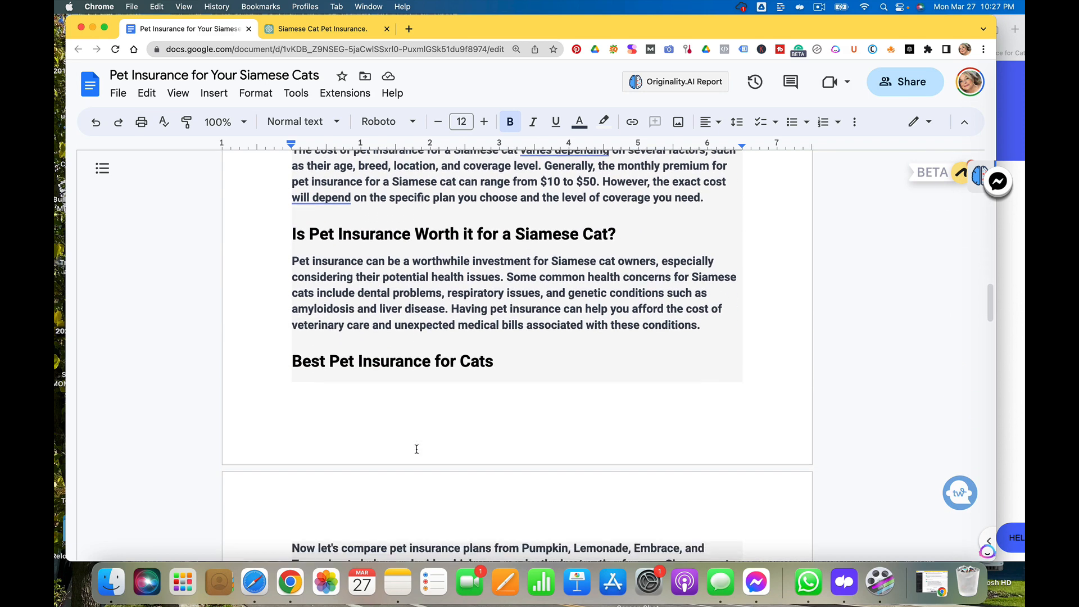
{"action": "scroll", "coordinate": [417, 449], "scroll_direction": "down", "scroll_amount": 8}
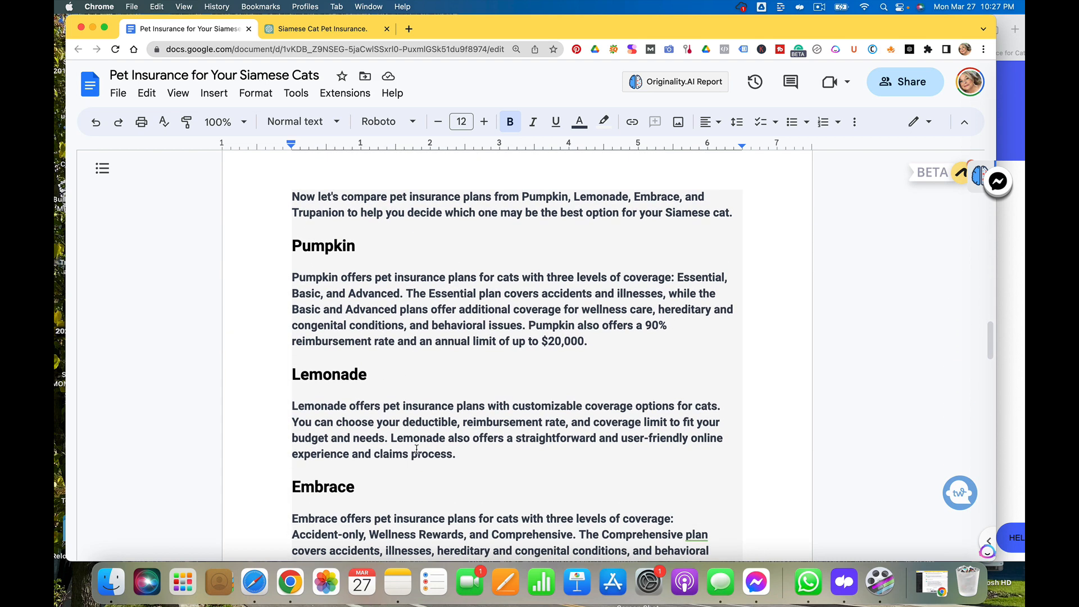
{"action": "scroll", "coordinate": [416, 449], "scroll_direction": "up", "scroll_amount": 8}
{"action": "scroll", "coordinate": [416, 449], "scroll_direction": "down", "scroll_amount": 9}
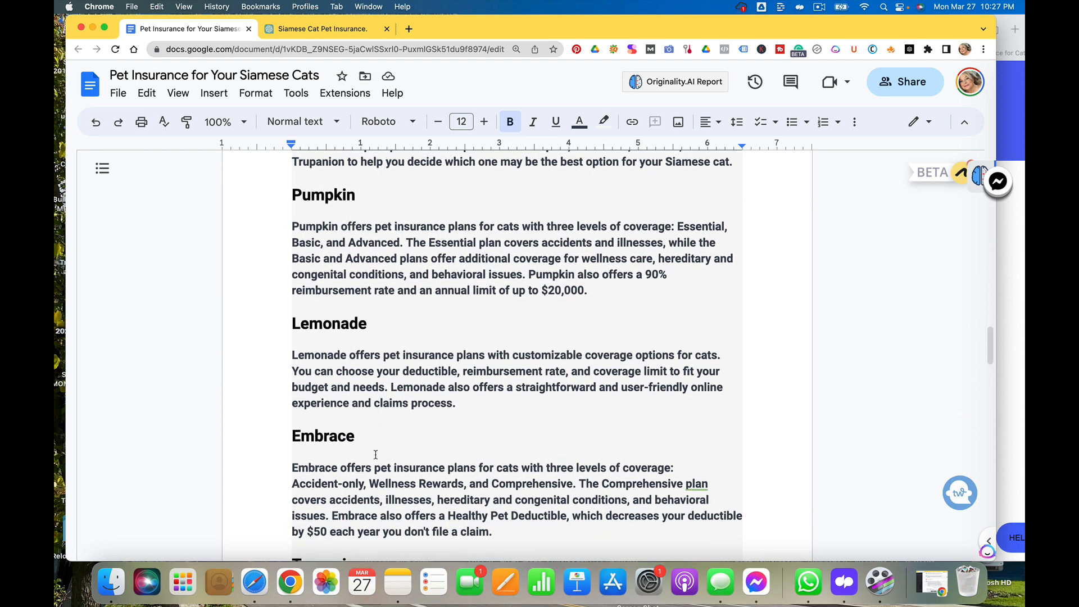
{"action": "scroll", "coordinate": [433, 444], "scroll_direction": "down", "scroll_amount": 10}
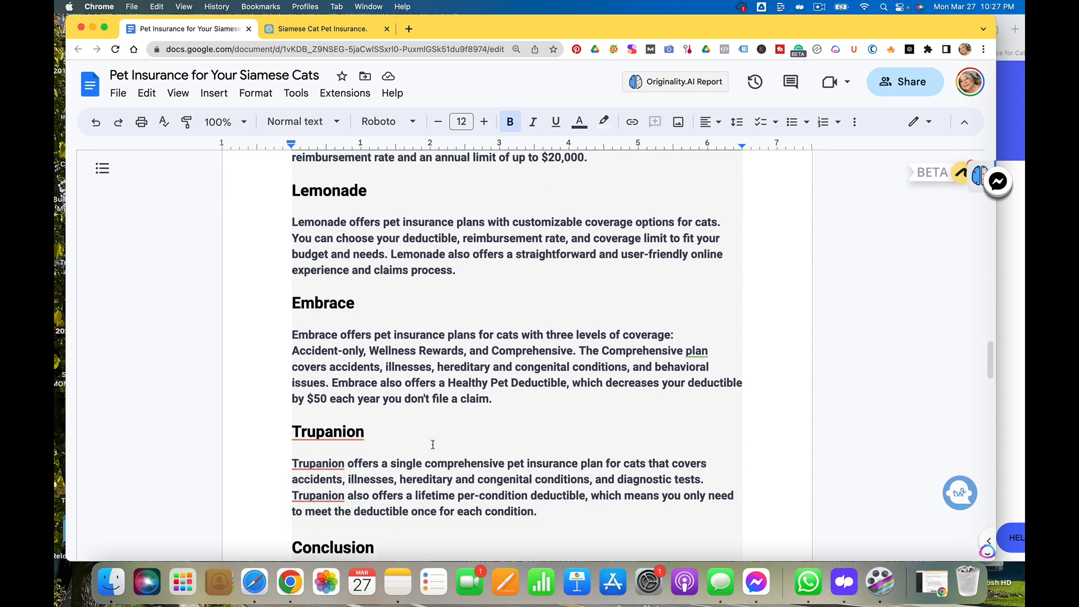
{"action": "scroll", "coordinate": [433, 445], "scroll_direction": "up", "scroll_amount": 20}
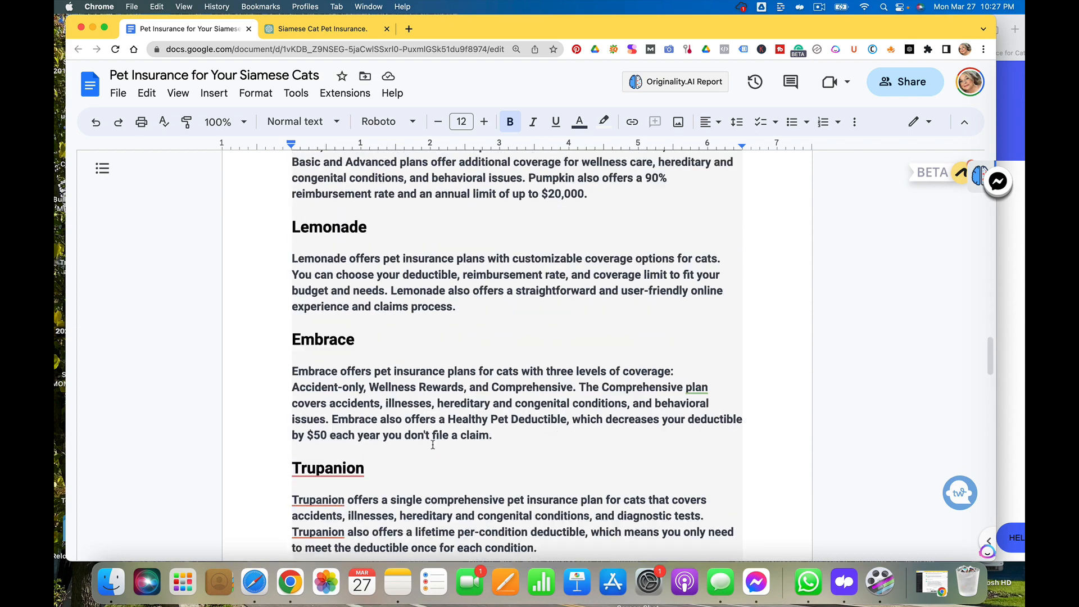
{"action": "scroll", "coordinate": [433, 445], "scroll_direction": "up", "scroll_amount": 4}
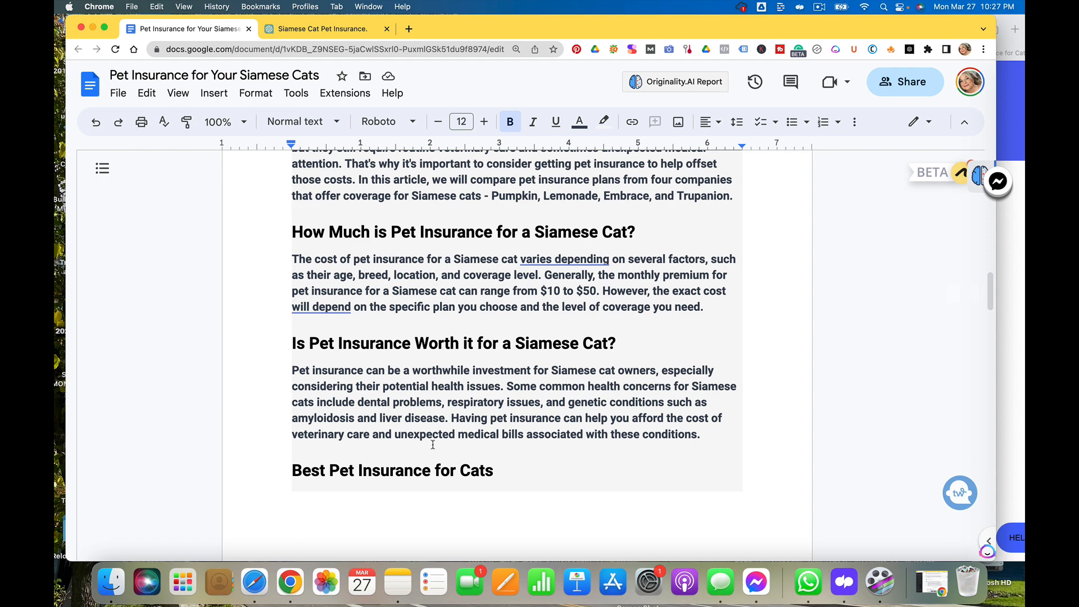
{"action": "scroll", "coordinate": [433, 444], "scroll_direction": "up", "scroll_amount": 8}
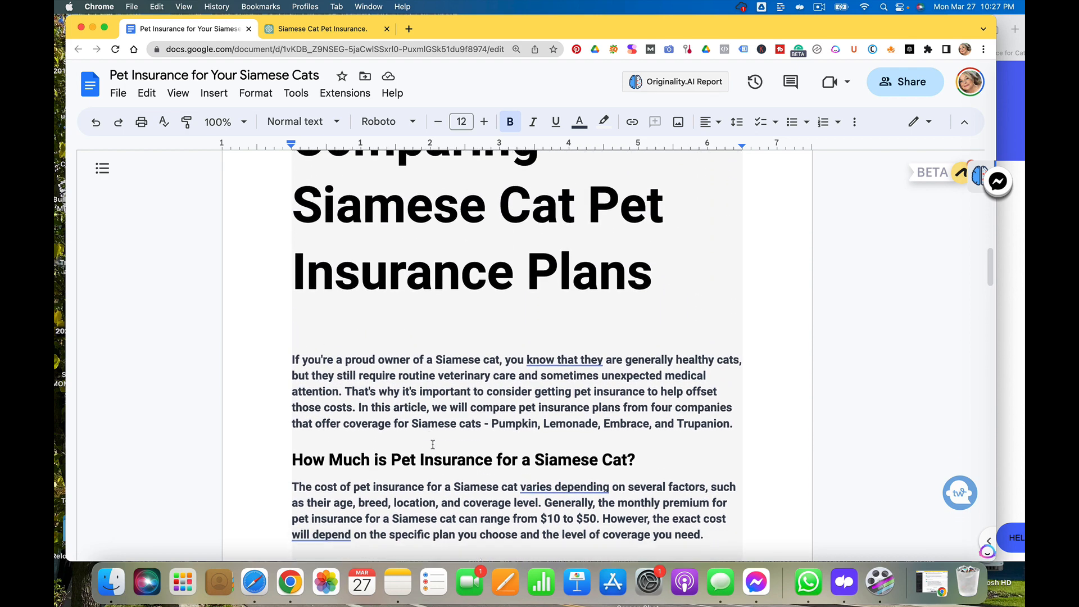
{"action": "scroll", "coordinate": [433, 444], "scroll_direction": "down", "scroll_amount": 2}
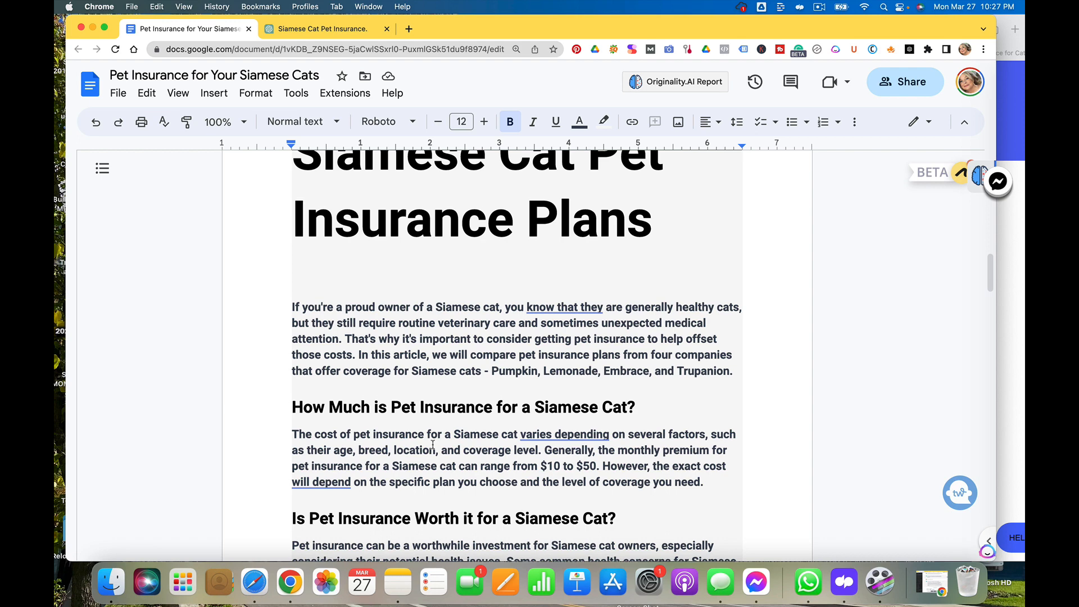
{"action": "scroll", "coordinate": [432, 444], "scroll_direction": "down", "scroll_amount": 2}
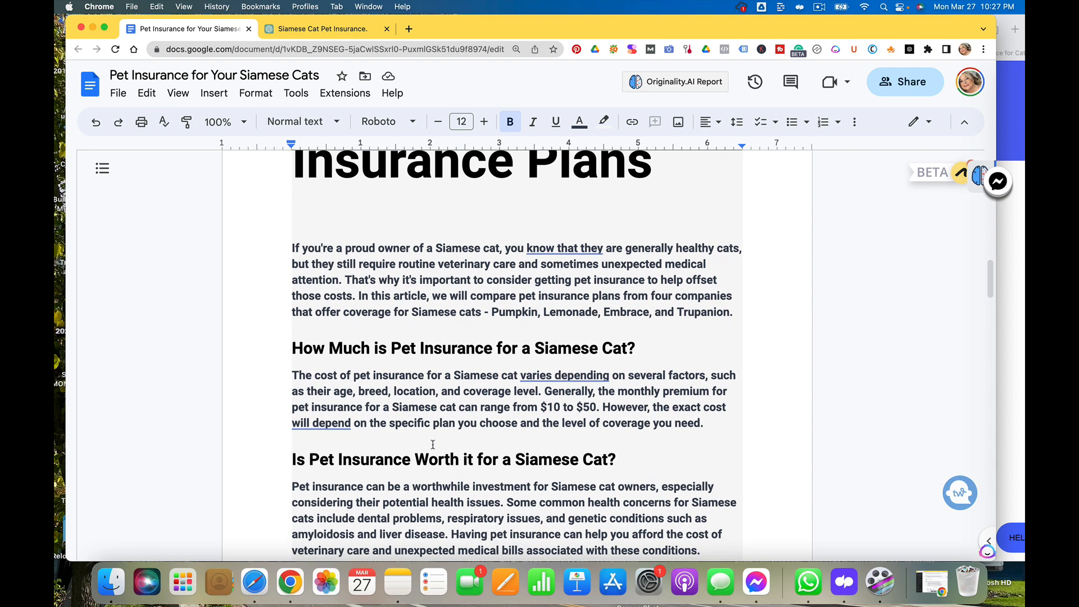
{"action": "scroll", "coordinate": [432, 444], "scroll_direction": "down", "scroll_amount": 1}
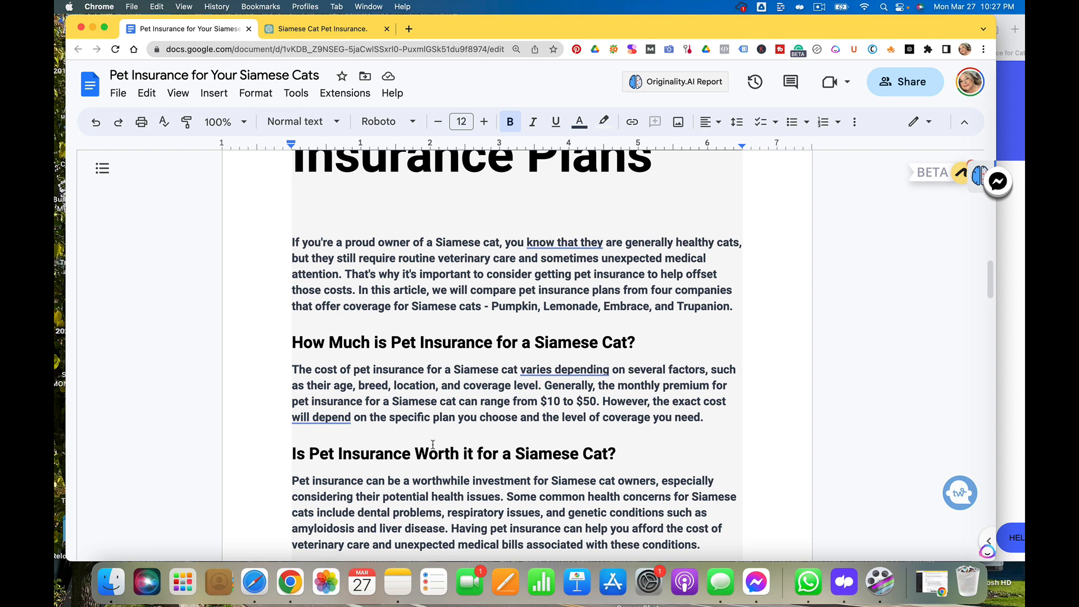
{"action": "scroll", "coordinate": [433, 444], "scroll_direction": "up", "scroll_amount": 15}
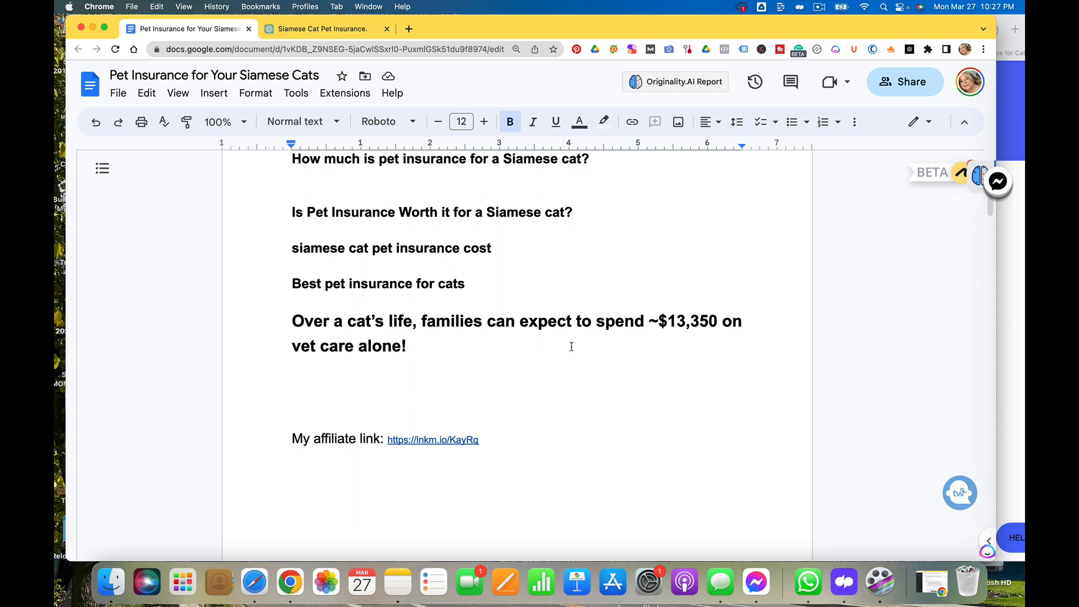
{"action": "scroll", "coordinate": [457, 429], "scroll_direction": "down", "scroll_amount": 1}
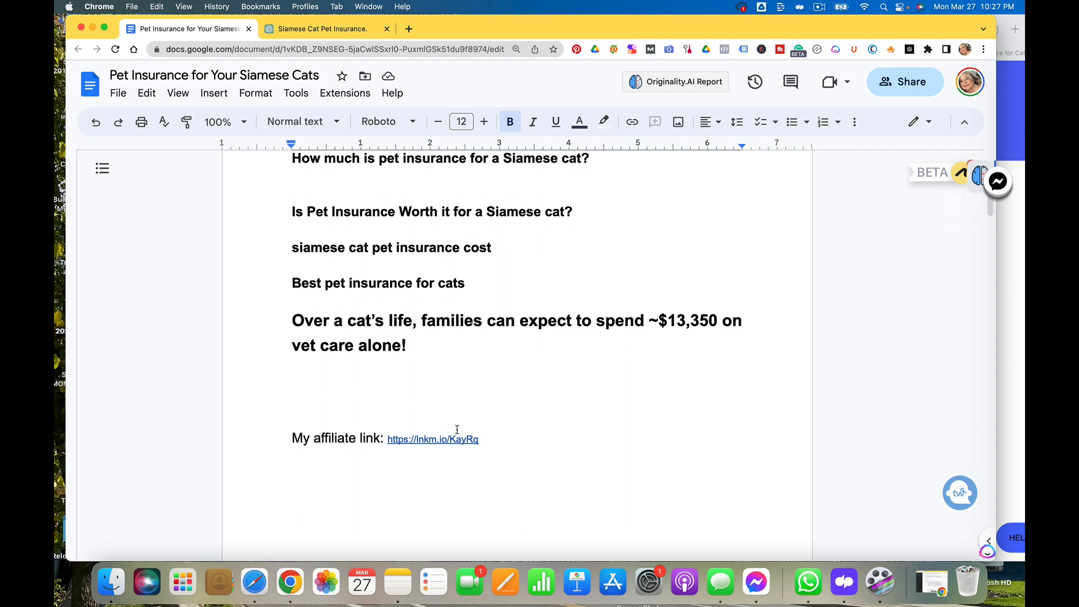
{"action": "scroll", "coordinate": [457, 430], "scroll_direction": "down", "scroll_amount": 15}
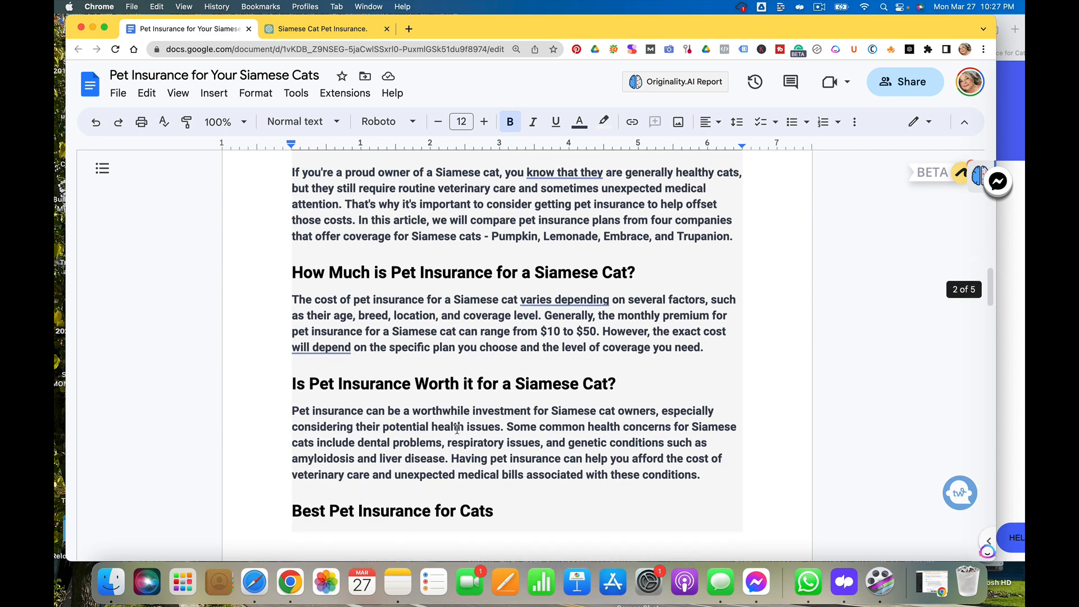
{"action": "scroll", "coordinate": [457, 429], "scroll_direction": "down", "scroll_amount": 1}
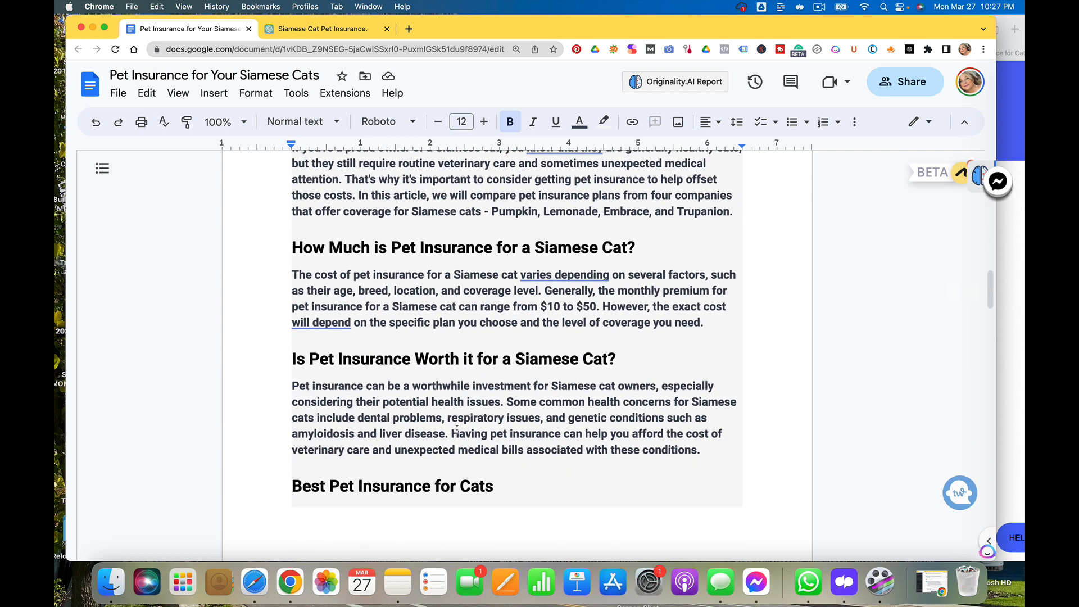
{"action": "scroll", "coordinate": [457, 429], "scroll_direction": "down", "scroll_amount": 10}
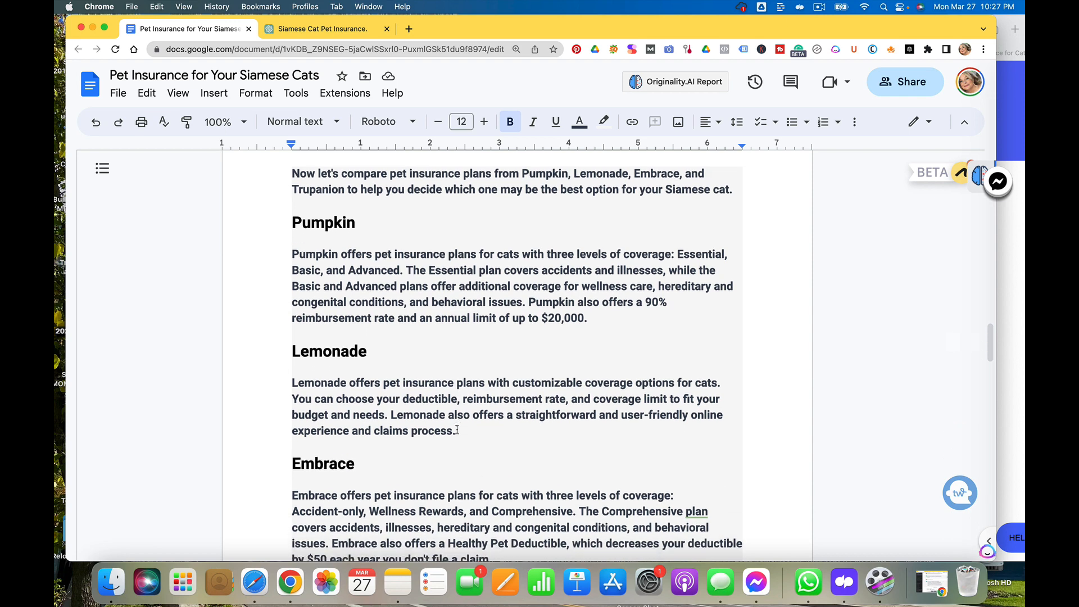
{"action": "scroll", "coordinate": [457, 429], "scroll_direction": "down", "scroll_amount": 8}
{"action": "scroll", "coordinate": [456, 429], "scroll_direction": "down", "scroll_amount": 1}
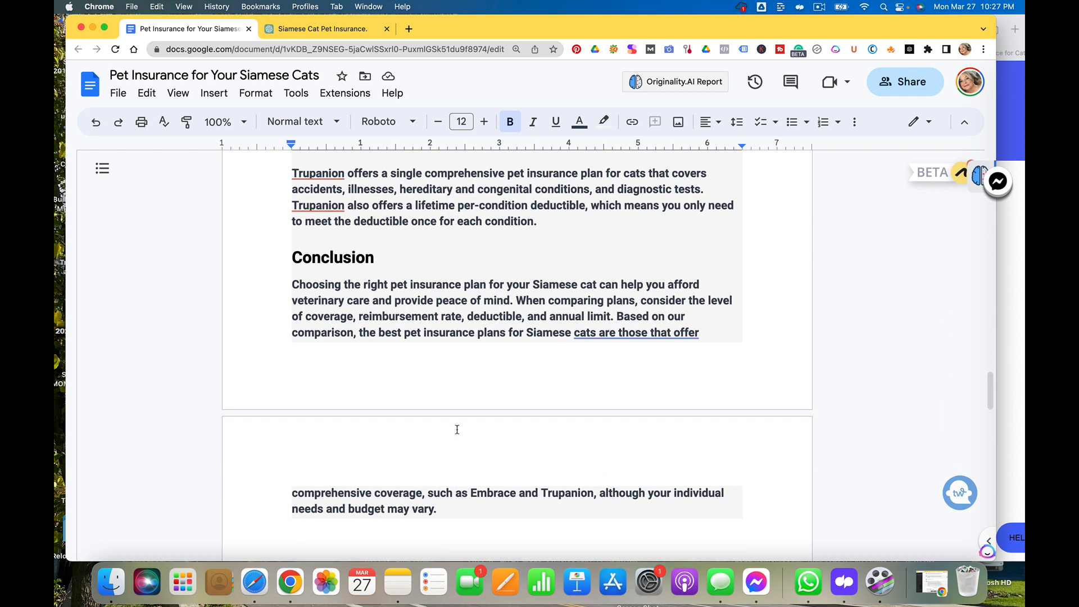
{"action": "scroll", "coordinate": [456, 429], "scroll_direction": "down", "scroll_amount": 12}
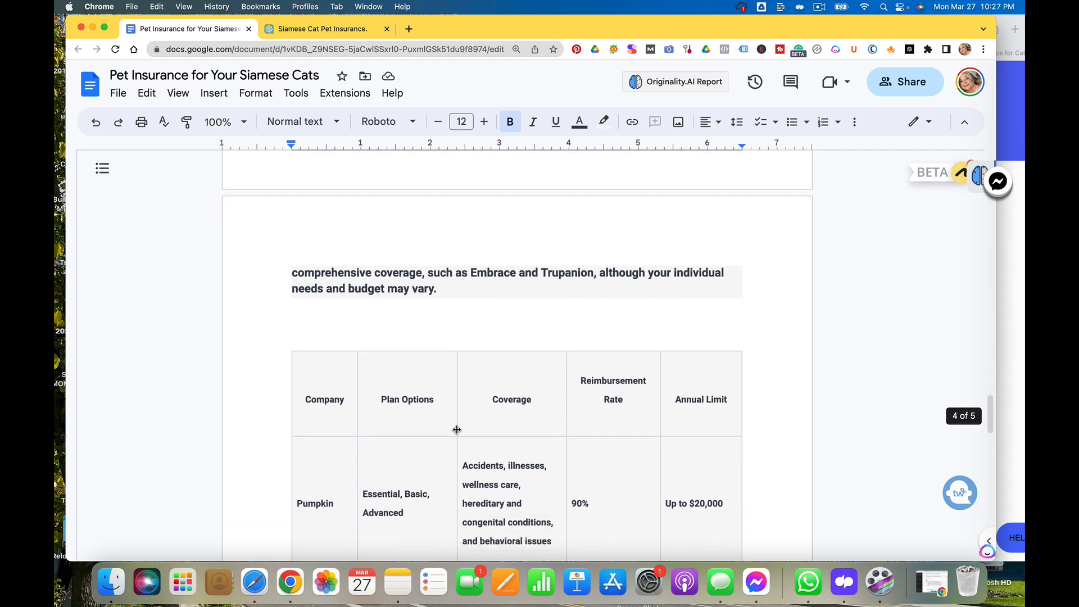
Examine the comparison table and disclaimer note, then return to the article's opening sections
{"action": "scroll", "coordinate": [457, 429], "scroll_direction": "down", "scroll_amount": 8}
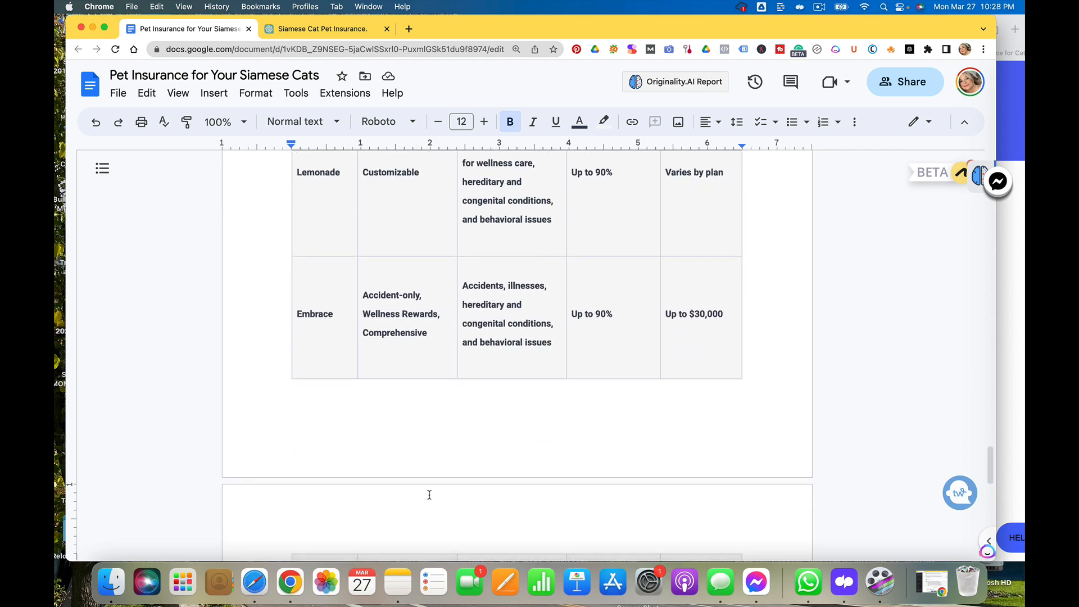
{"action": "scroll", "coordinate": [429, 495], "scroll_direction": "down", "scroll_amount": 5}
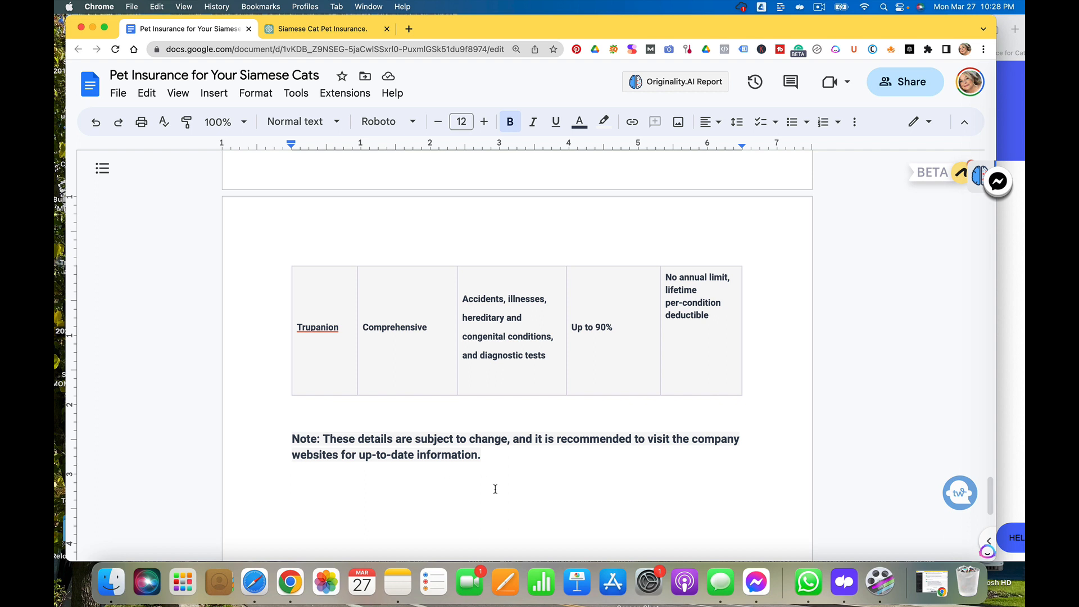
{"action": "scroll", "coordinate": [495, 489], "scroll_direction": "down", "scroll_amount": 1}
{"action": "scroll", "coordinate": [495, 489], "scroll_direction": "down", "scroll_amount": 1}
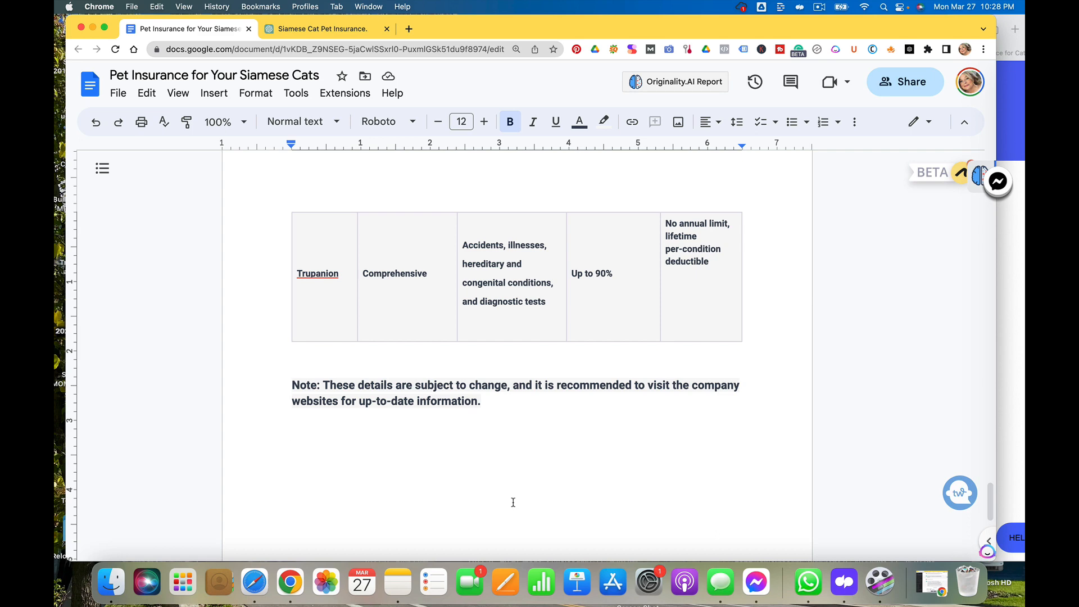
{"action": "scroll", "coordinate": [575, 456], "scroll_direction": "up", "scroll_amount": 10}
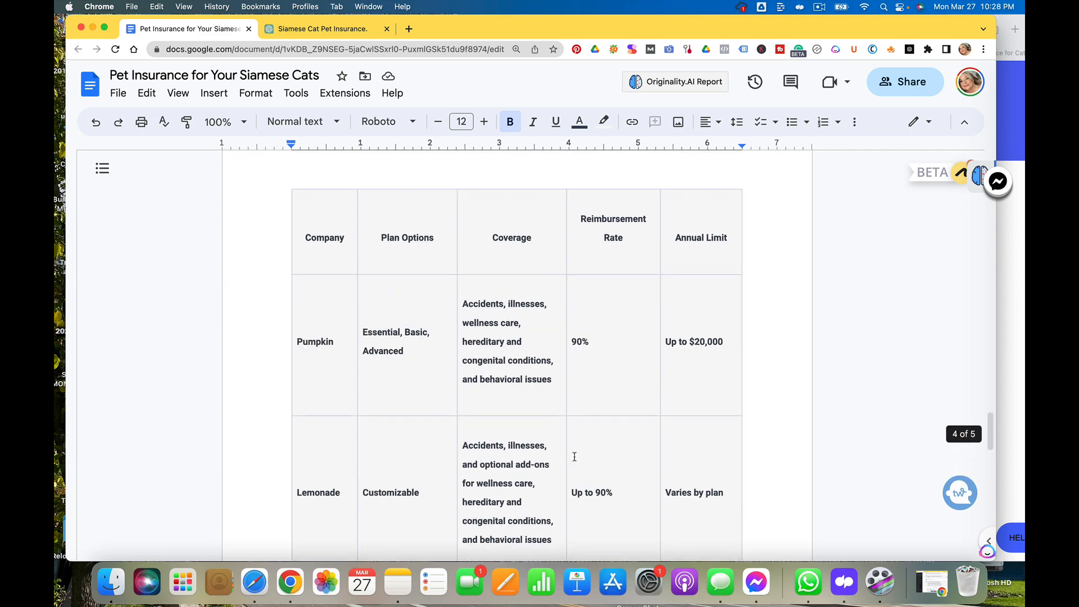
{"action": "scroll", "coordinate": [574, 456], "scroll_direction": "up", "scroll_amount": 15}
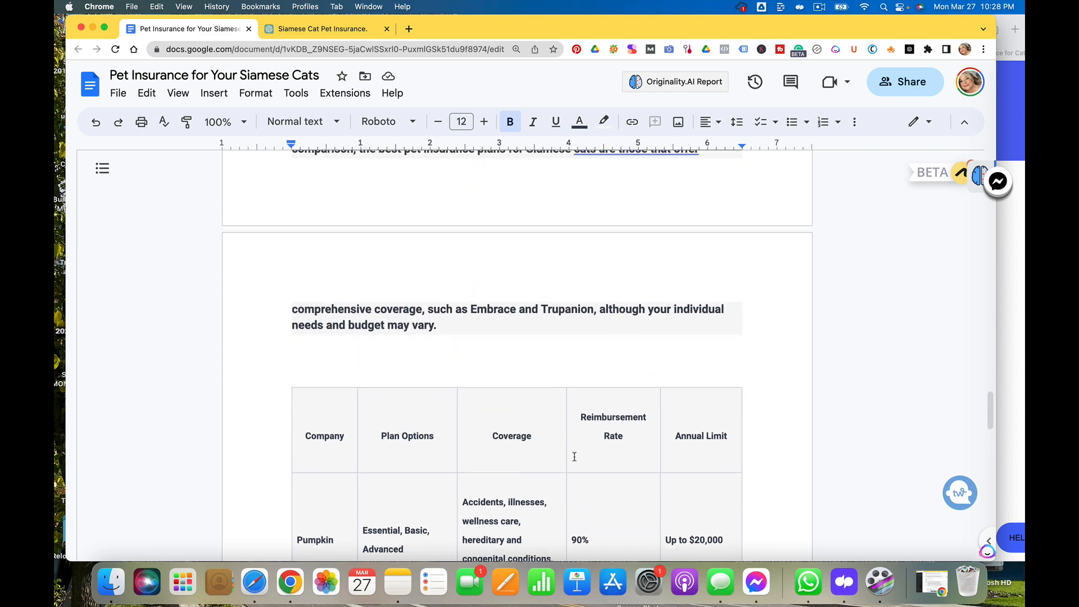
{"action": "scroll", "coordinate": [574, 456], "scroll_direction": "up", "scroll_amount": 15}
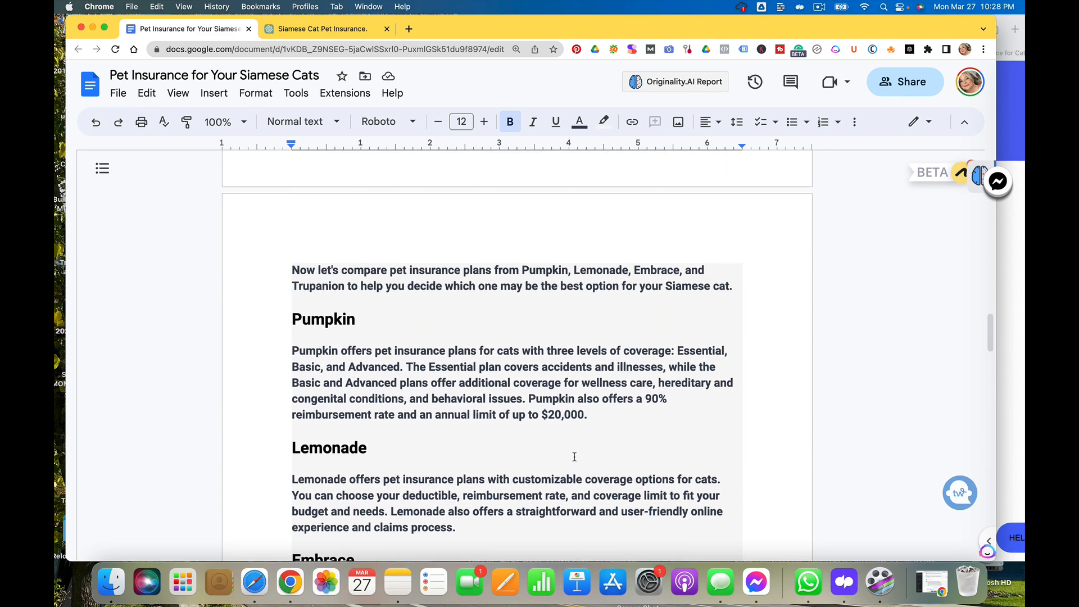
{"action": "scroll", "coordinate": [575, 456], "scroll_direction": "up", "scroll_amount": 3}
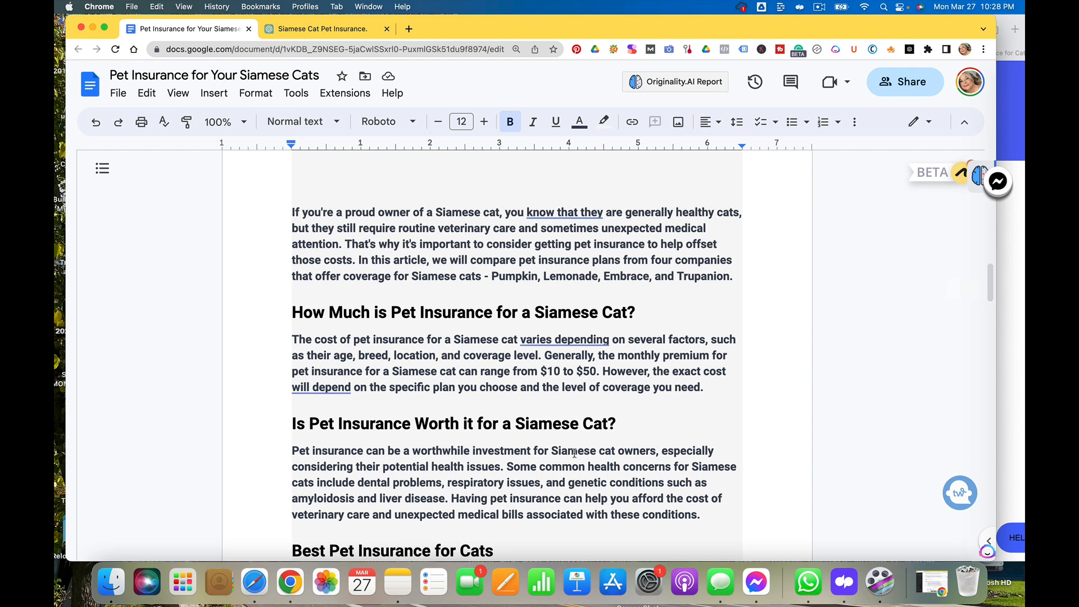
{"action": "scroll", "coordinate": [574, 453], "scroll_direction": "down", "scroll_amount": 1}
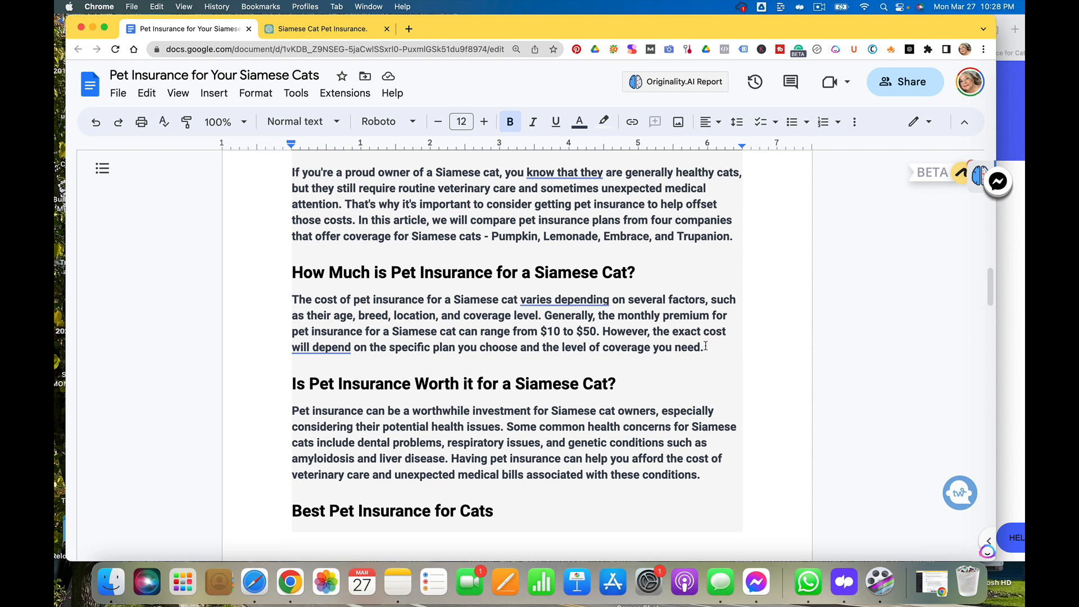
{"action": "scroll", "coordinate": [706, 346], "scroll_direction": "down", "scroll_amount": 1}
{"action": "scroll", "coordinate": [705, 346], "scroll_direction": "up", "scroll_amount": 3}
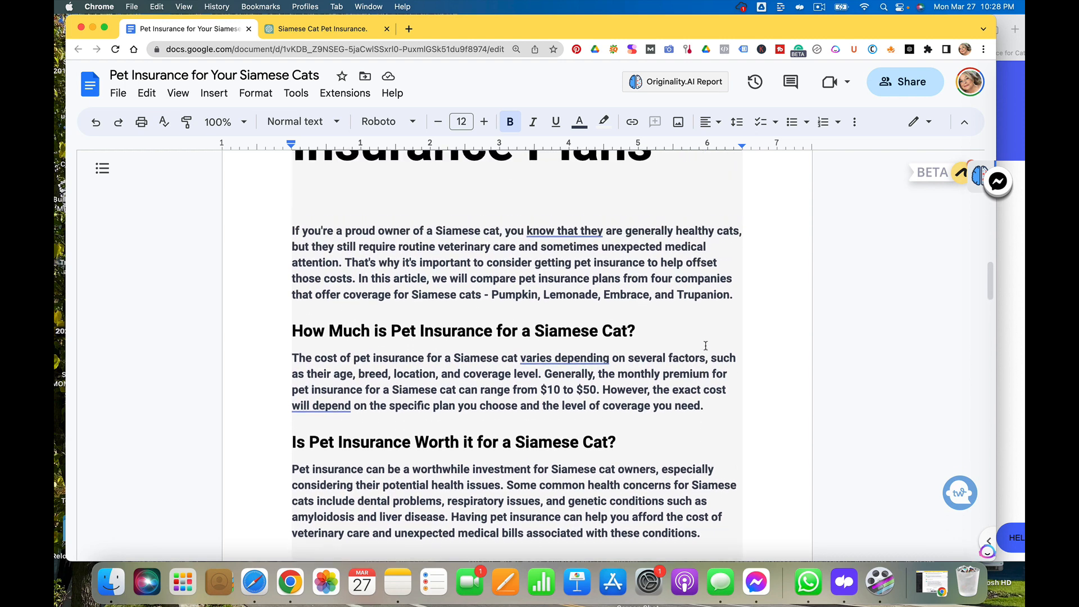
{"action": "scroll", "coordinate": [705, 346], "scroll_direction": "down", "scroll_amount": 3}
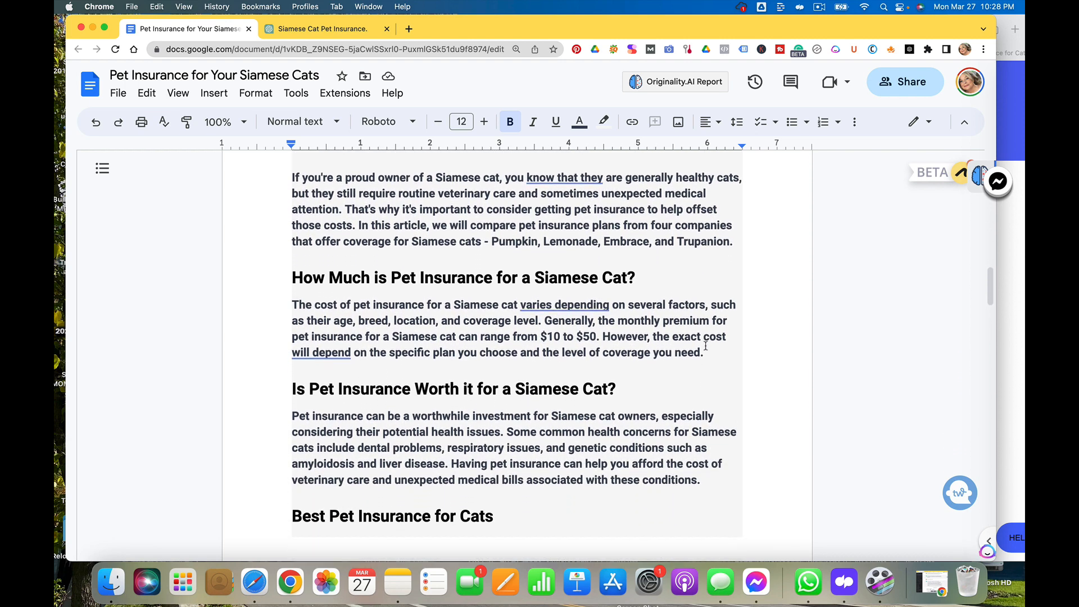
{"action": "scroll", "coordinate": [706, 345], "scroll_direction": "down", "scroll_amount": 1}
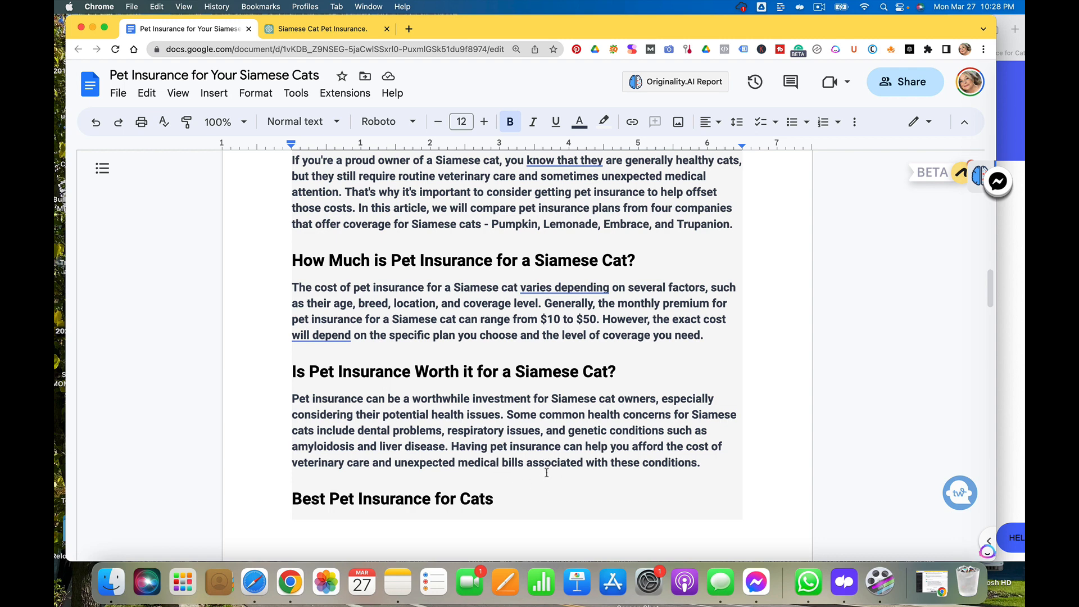
{"action": "scroll", "coordinate": [548, 472], "scroll_direction": "down", "scroll_amount": 4}
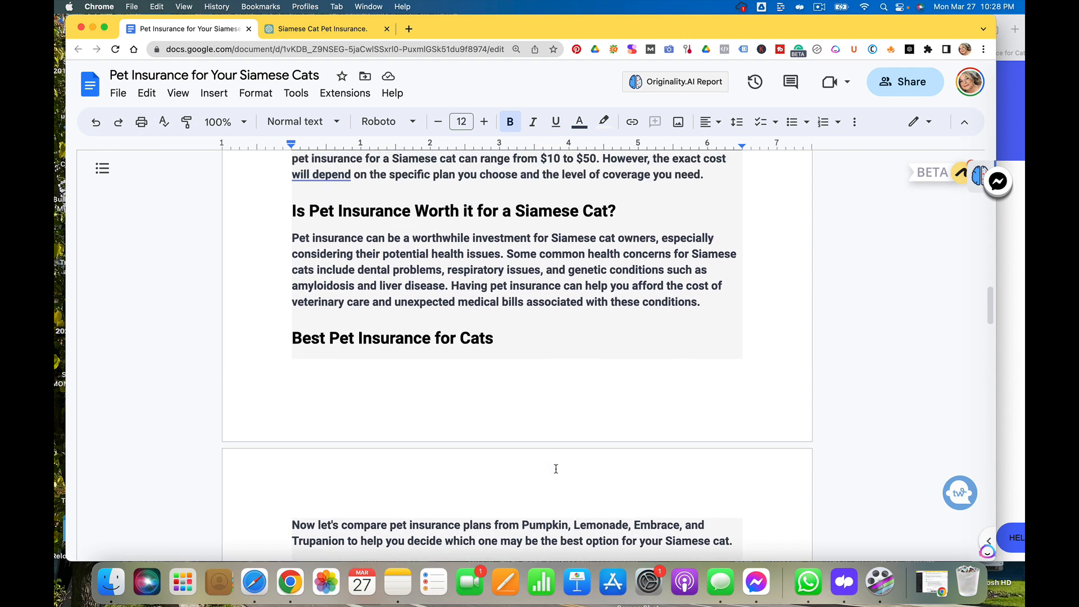
{"action": "scroll", "coordinate": [556, 469], "scroll_direction": "up", "scroll_amount": 6}
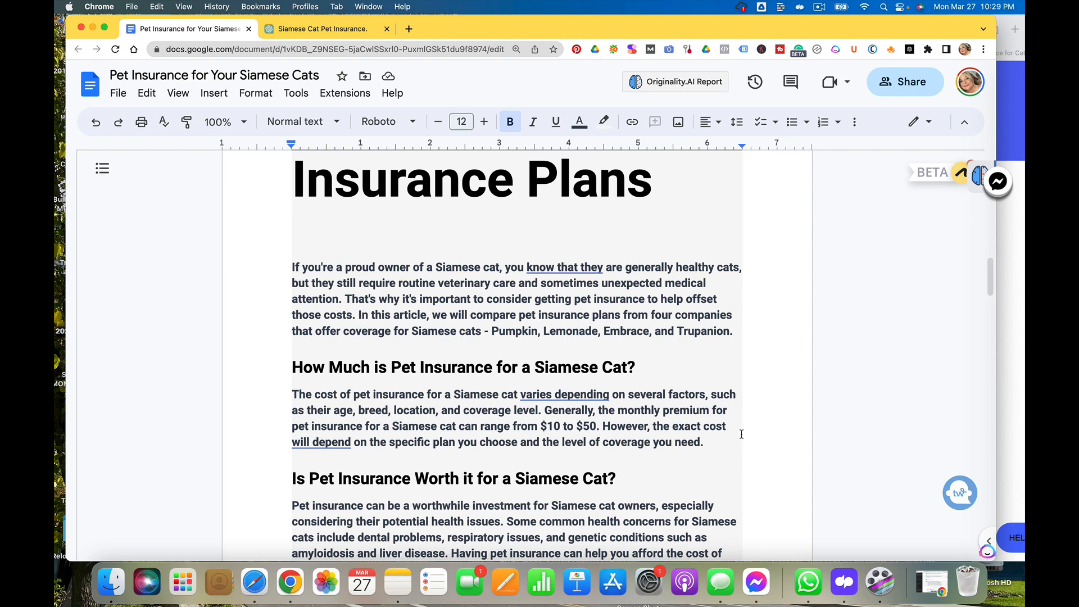
Copy the heading 'How Much is Pet Insurance for a Siamese Cat?' from ChatGPT's article
{"action": "left_click_drag", "start_coordinate": [709, 454], "coordinate": [272, 368]}
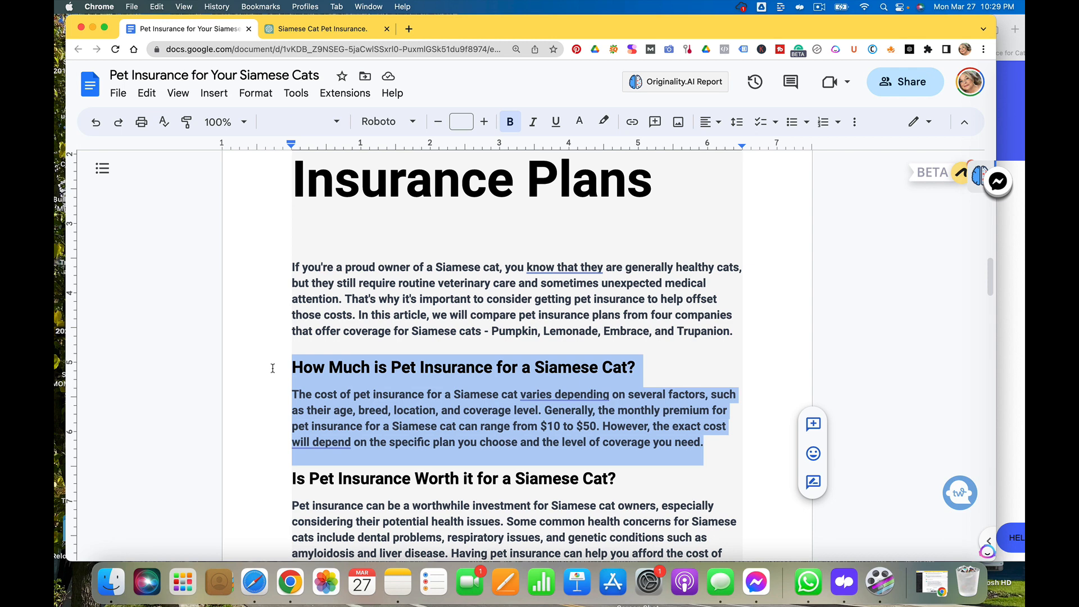
{"action": "left_click", "coordinate": [620, 361]}
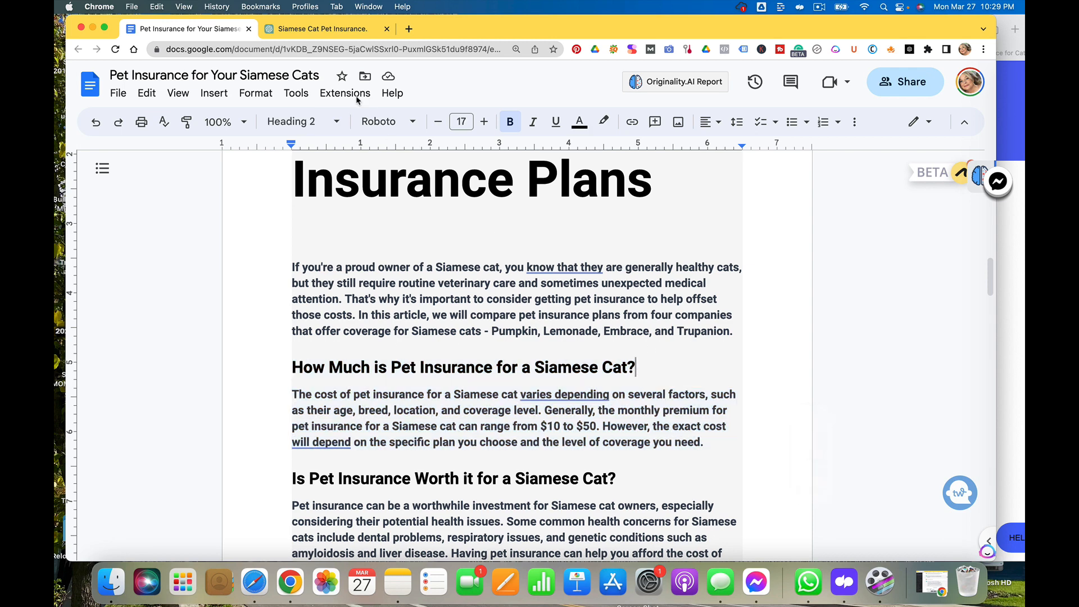
{"action": "left_click", "coordinate": [351, 28]}
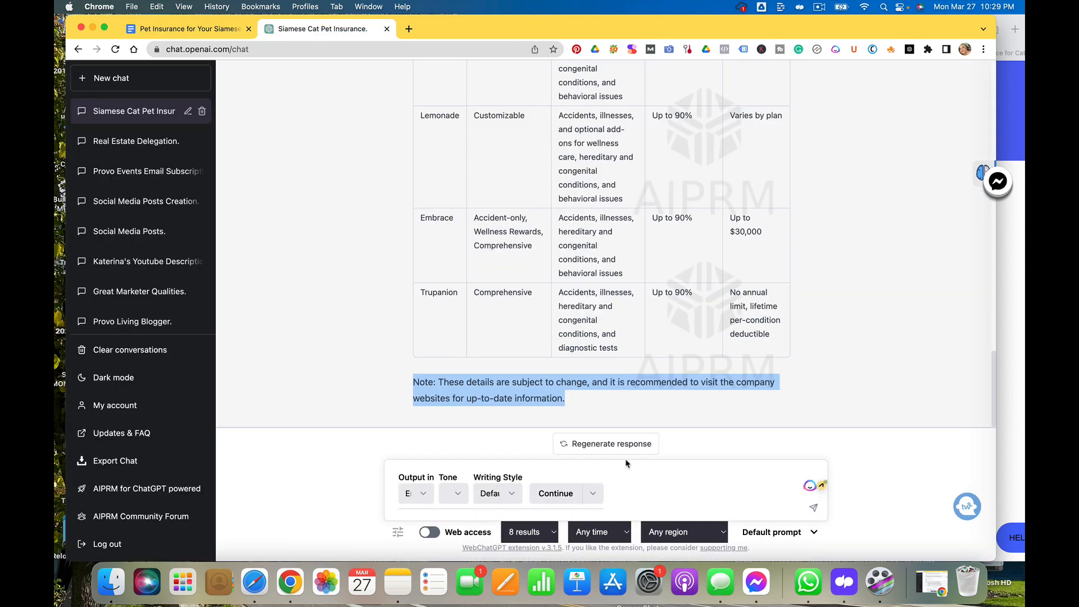
{"action": "left_click", "coordinate": [637, 486]}
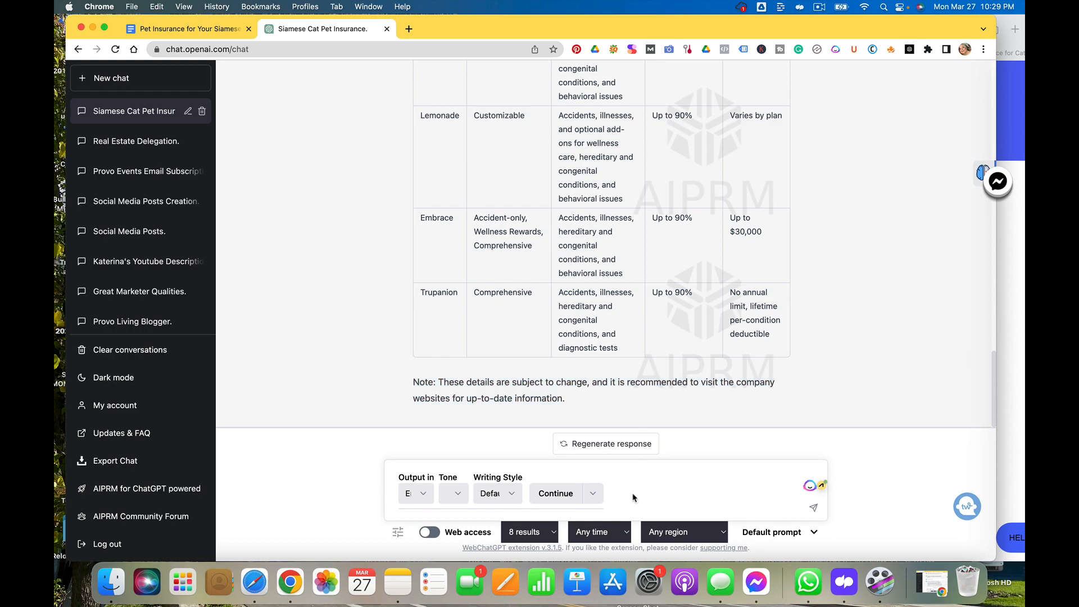
{"action": "scroll", "coordinate": [637, 381], "scroll_direction": "up", "scroll_amount": 1}
{"action": "scroll", "coordinate": [637, 381], "scroll_direction": "up", "scroll_amount": 10}
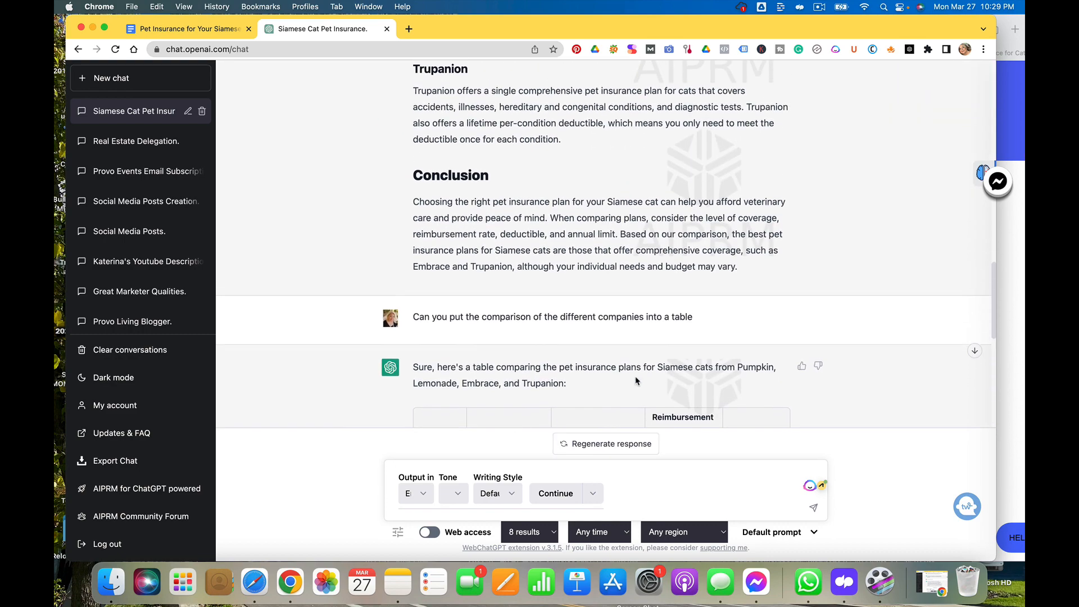
{"action": "scroll", "coordinate": [636, 381], "scroll_direction": "up", "scroll_amount": 8}
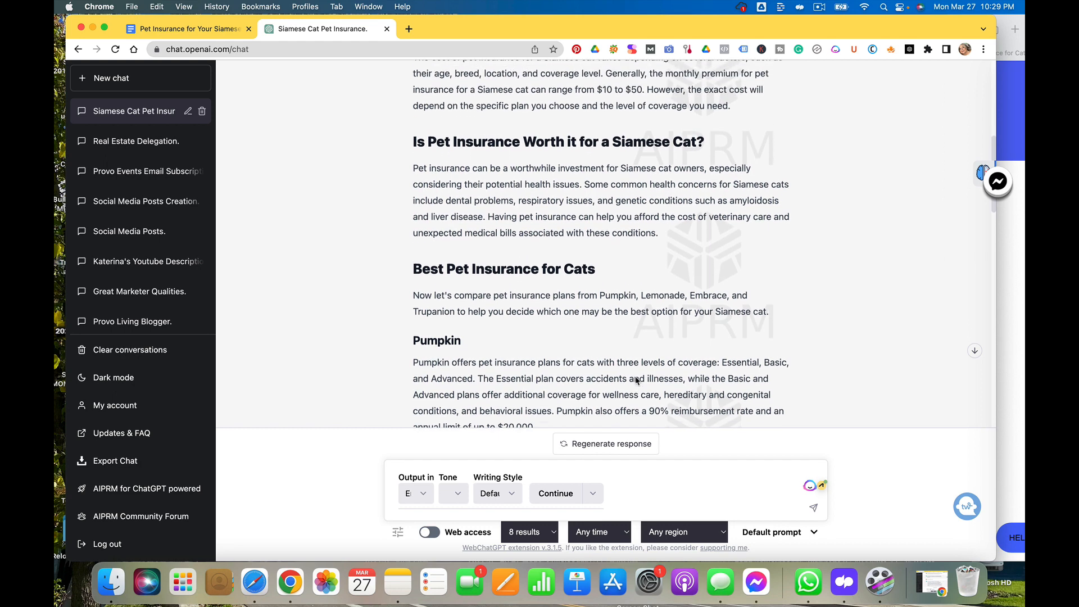
{"action": "scroll", "coordinate": [637, 381], "scroll_direction": "up", "scroll_amount": 2}
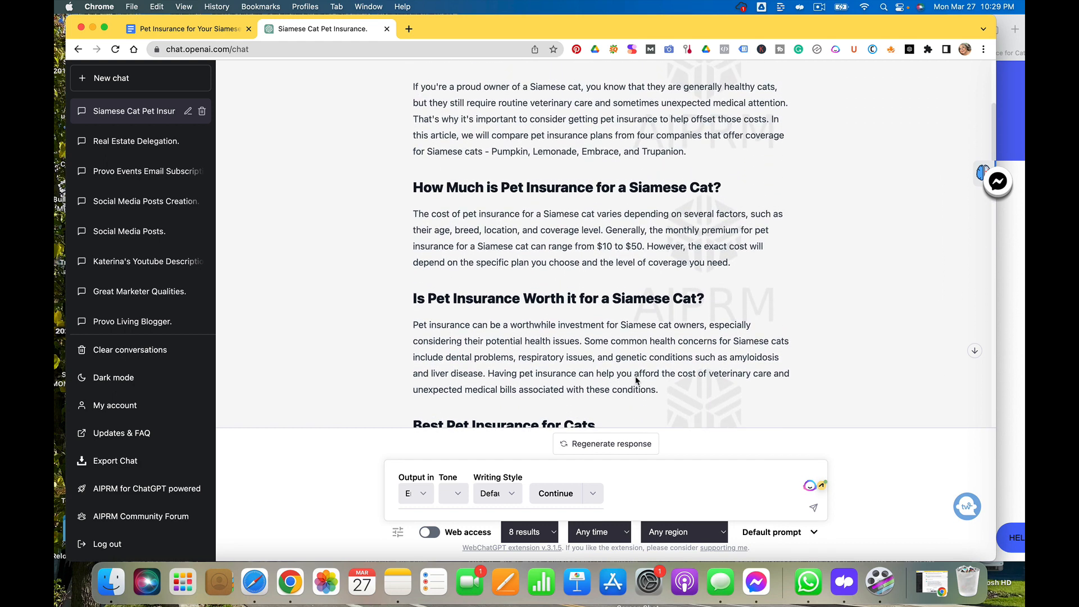
{"action": "left_click_drag", "start_coordinate": [725, 187], "coordinate": [608, 176]}
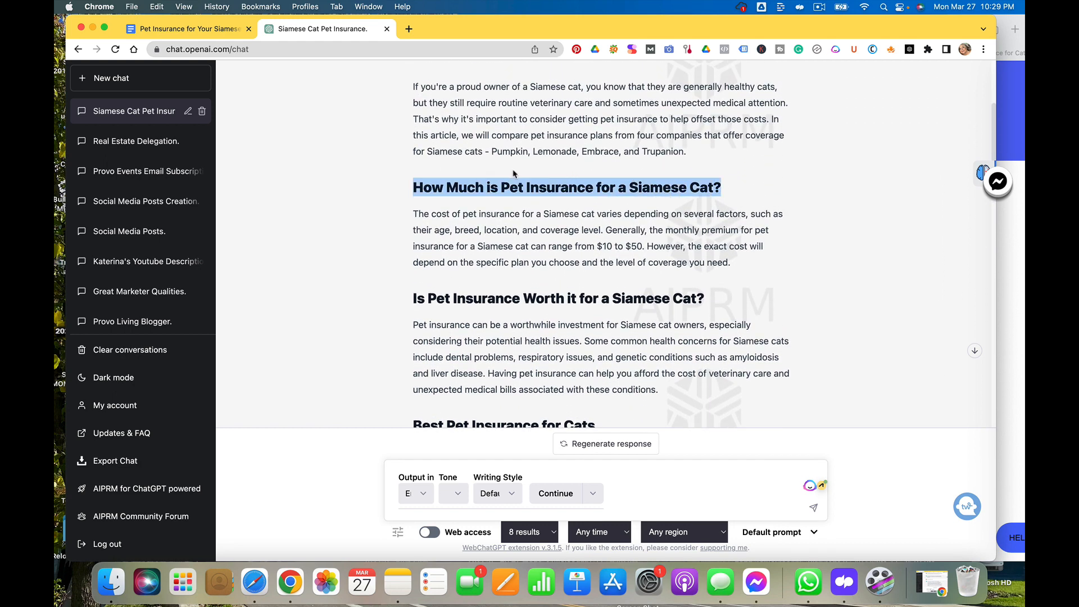
{"action": "key", "text": "super+c"}
Ask ChatGPT: can you please expand on this paragraph that starts with How Much is Pet Insurance for a Siamese Cat?
{"action": "left_click", "coordinate": [659, 474]}
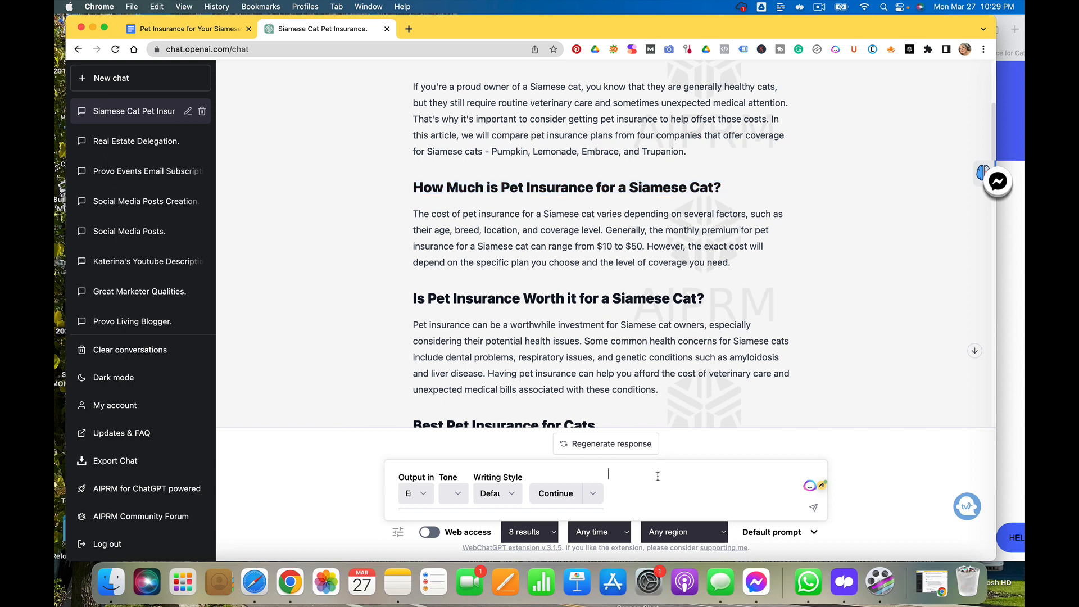
{"action": "type", "text": "can you please expand on this"}
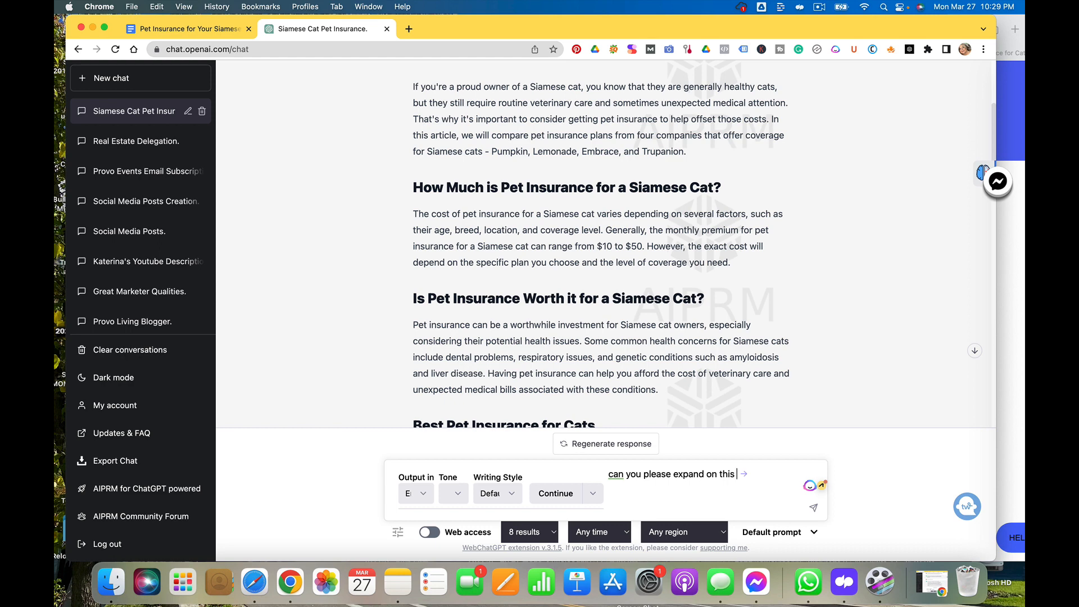
{"action": "type", "text": "paragrpa"}
{"action": "key", "text": "BackSpace"}
{"action": "key", "text": "BackSpace"}
{"action": "type", "text": "aph that statts"}
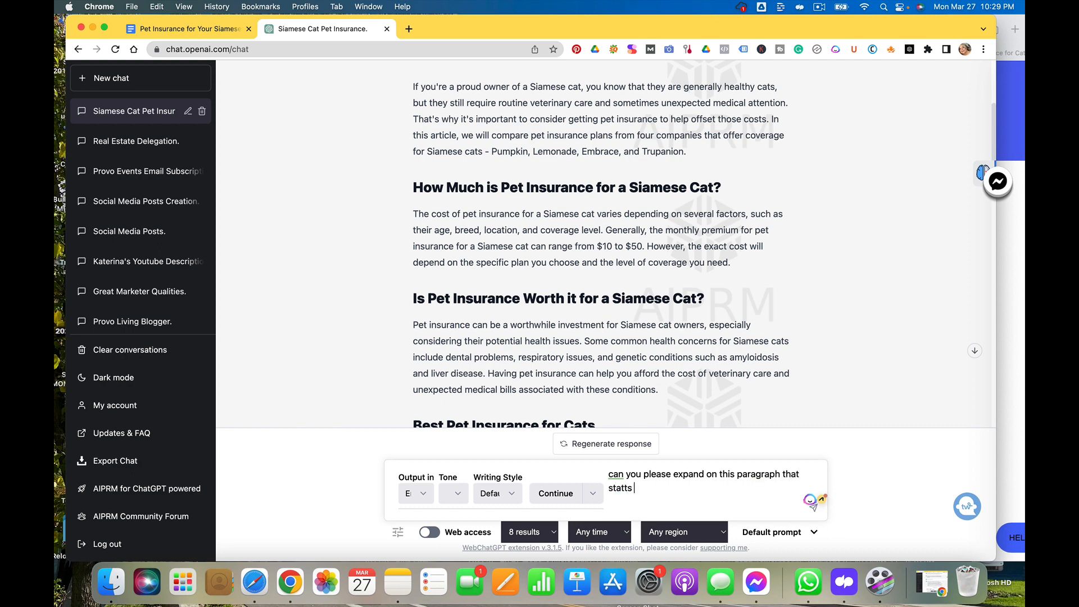
{"action": "key", "text": "BackSpace"}
{"action": "key", "text": "BackSpace"}
{"action": "type", "text": "rst with"}
{"action": "key", "text": "super+v"}
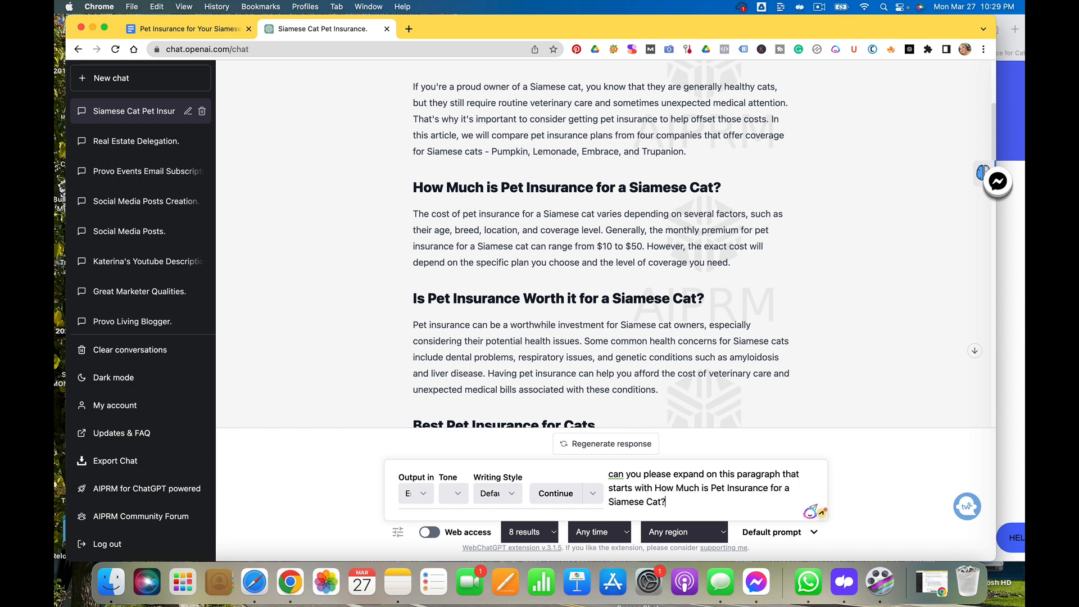
{"action": "key", "text": "Return"}
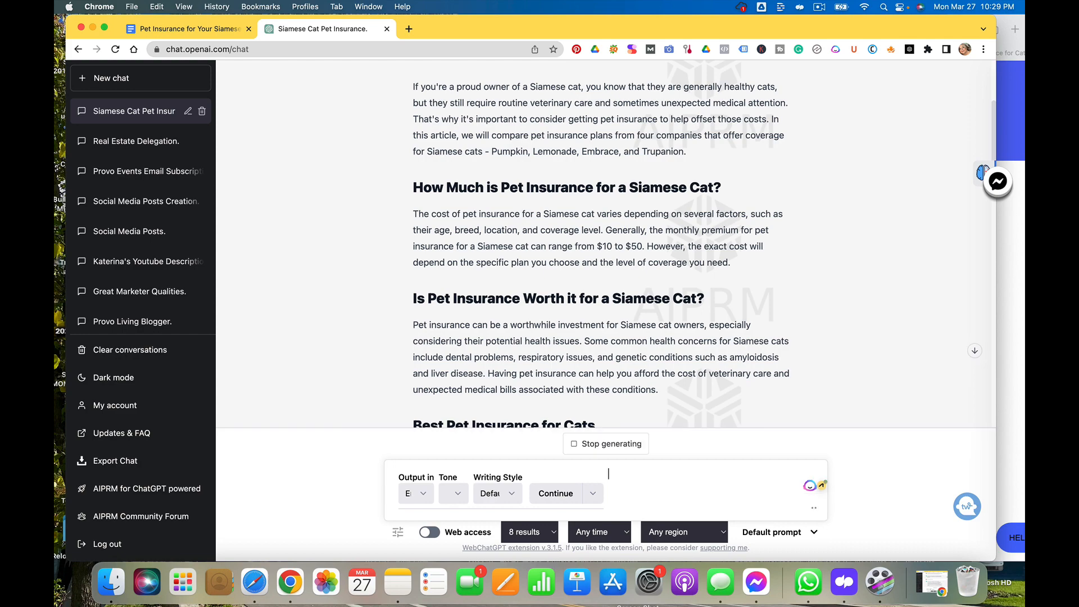
Ask ChatGPT to rewrite the expanded answer: can you please rewrite this in a more casual tone
{"action": "scroll", "coordinate": [748, 335], "scroll_direction": "down", "scroll_amount": 20}
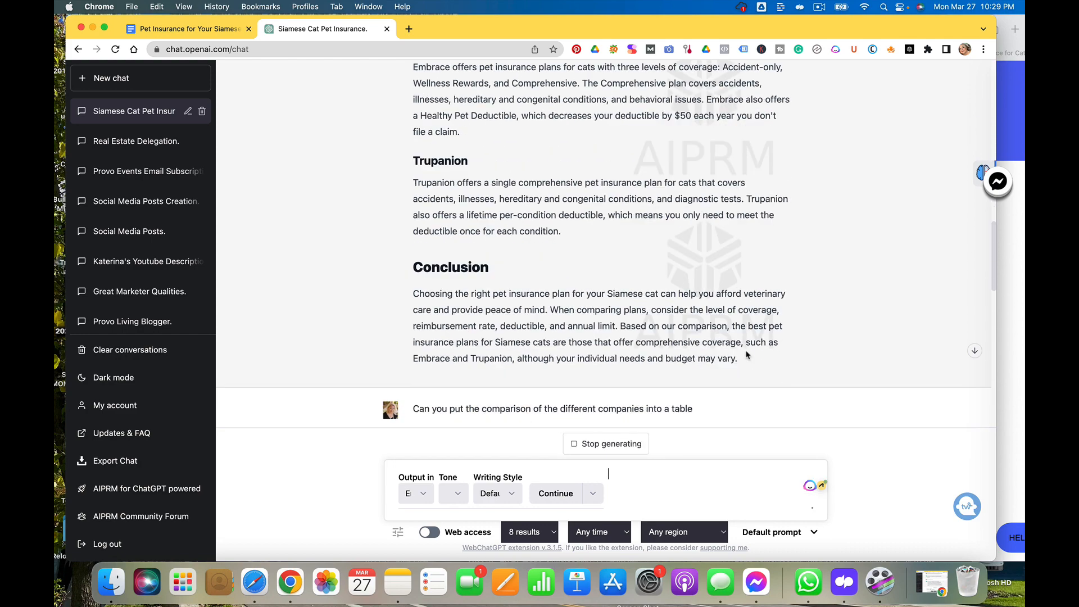
{"action": "scroll", "coordinate": [746, 351], "scroll_direction": "down", "scroll_amount": 5}
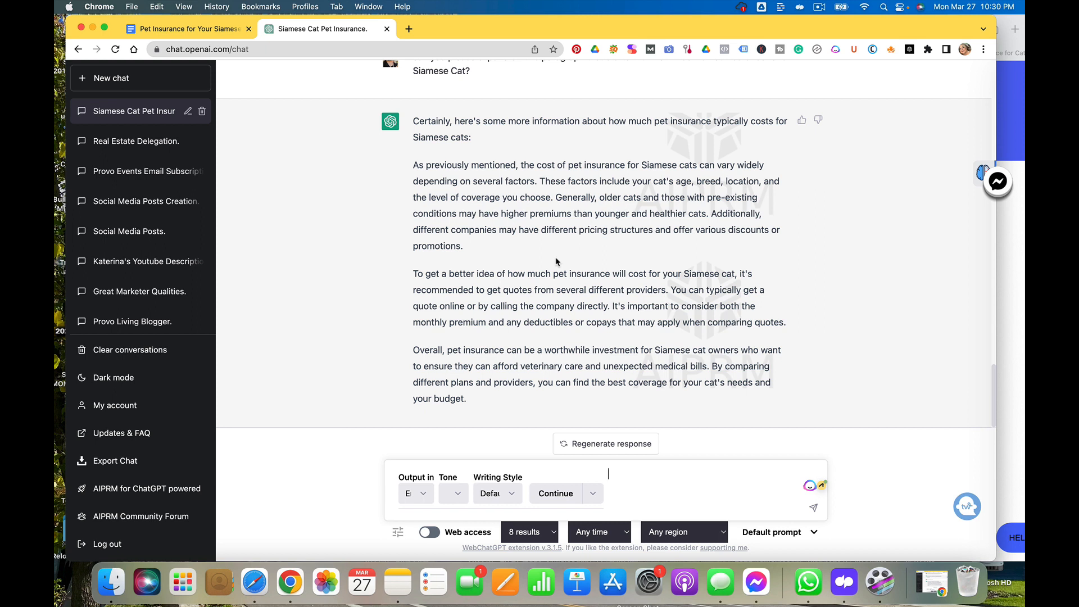
{"action": "type", "text": "can you please requ"}
{"action": "key", "text": "BackSpace"}
{"action": "key", "text": "BackSpace"}
{"action": "type", "text": "w"}
{"action": "key", "text": "BackSpace"}
{"action": "type", "text": "wirte"}
{"action": "key", "text": "BackSpace"}
{"action": "key", "text": "BackSpace"}
{"action": "type", "text": "rite this in a more ca"}
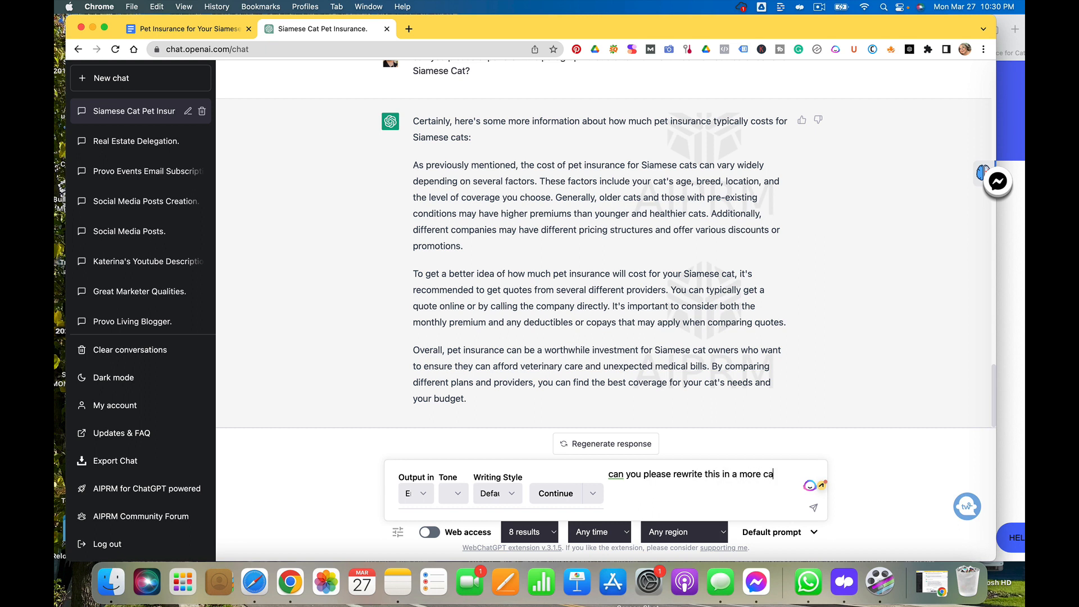
{"action": "type", "text": "sual tone"}
{"action": "key", "text": "Return"}
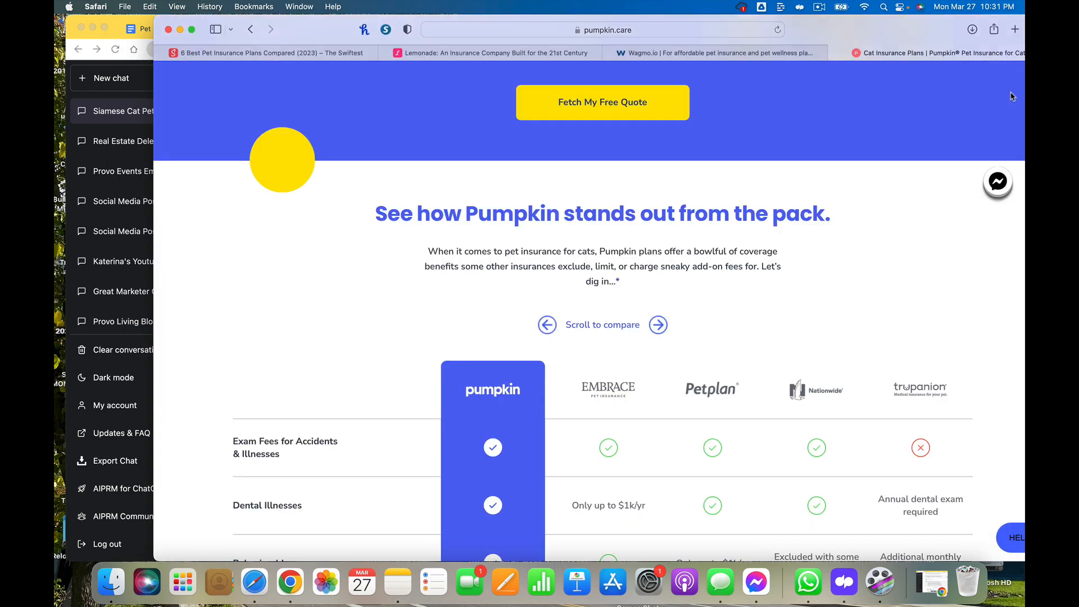
Return to the Google Doc and open the Originality.AI plagiarism checker sidebar
{"action": "left_click", "coordinate": [1011, 92]}
{"action": "left_click", "coordinate": [111, 33]}
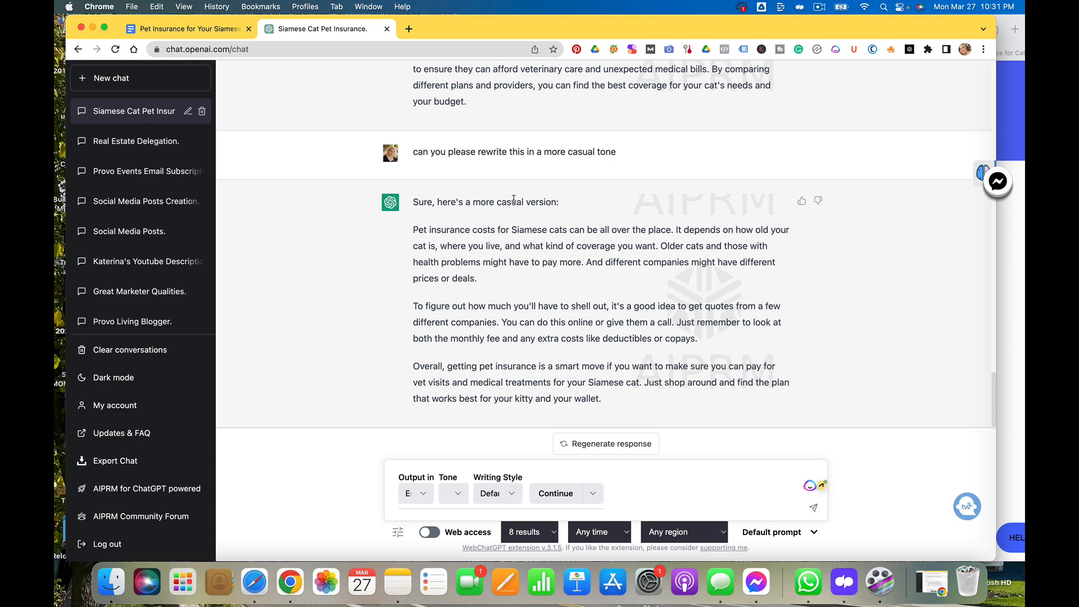
{"action": "left_click", "coordinate": [238, 30]}
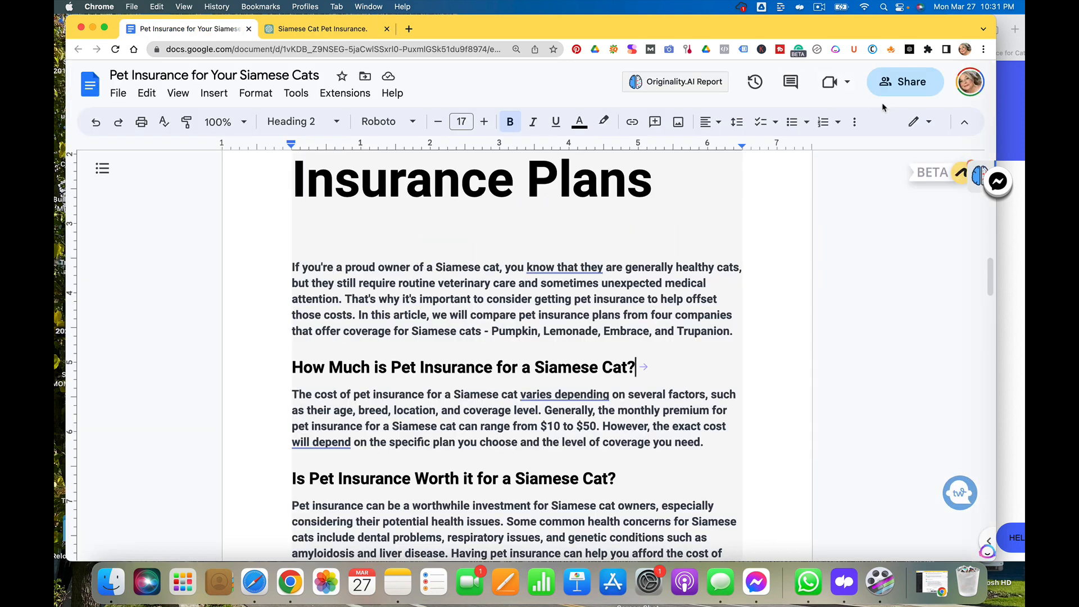
{"action": "mouse_move", "coordinate": [979, 184]}
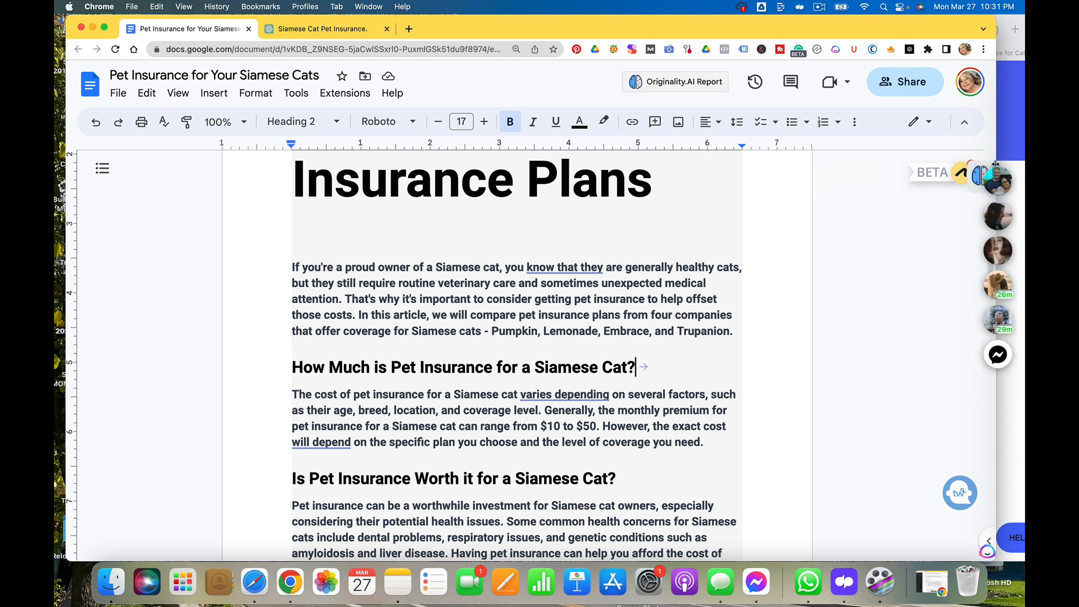
{"action": "left_click_drag", "start_coordinate": [975, 178], "coordinate": [988, 335]}
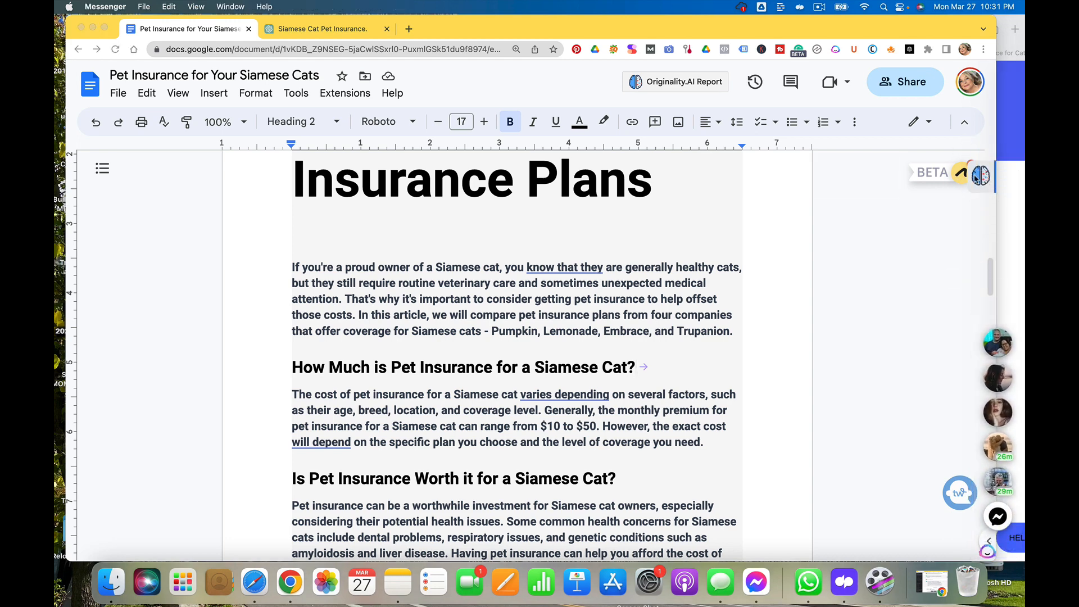
{"action": "left_click", "coordinate": [979, 179]}
{"action": "left_click", "coordinate": [979, 177]}
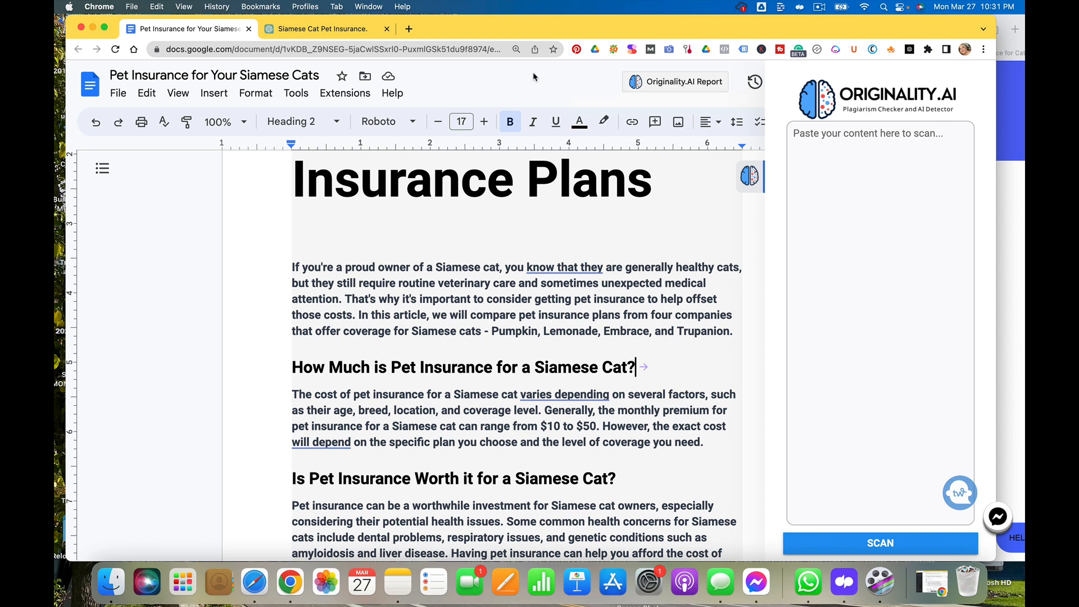
Copy ChatGPT's casual rewrite and paste it below the 'How Much is Pet Insurance' paragraph after two blank lines
{"action": "left_click", "coordinate": [371, 31]}
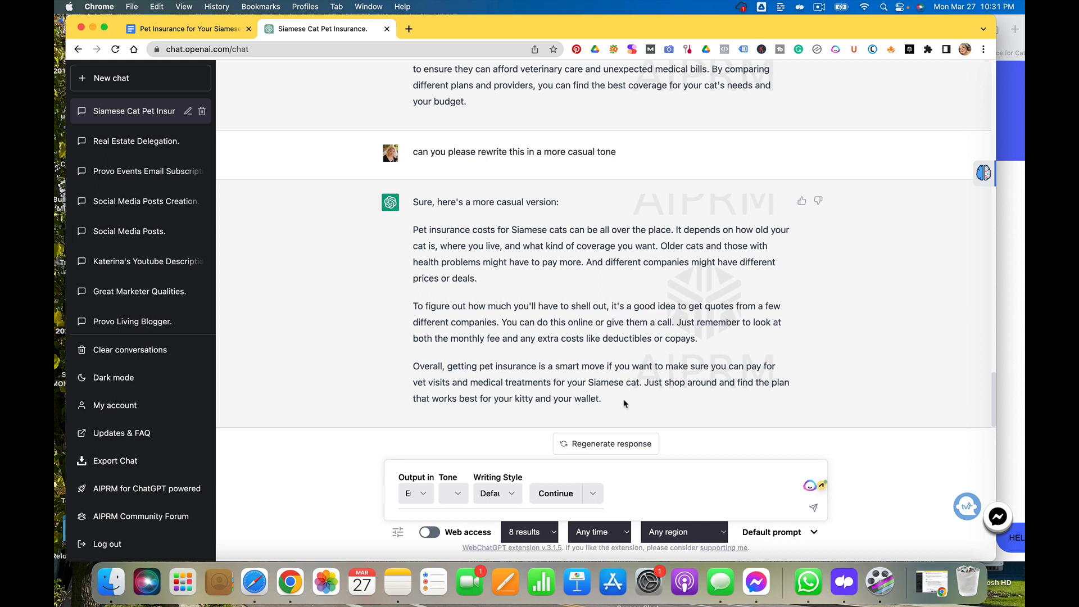
{"action": "left_click", "coordinate": [721, 472]}
{"action": "left_click_drag", "start_coordinate": [606, 401], "coordinate": [415, 238]}
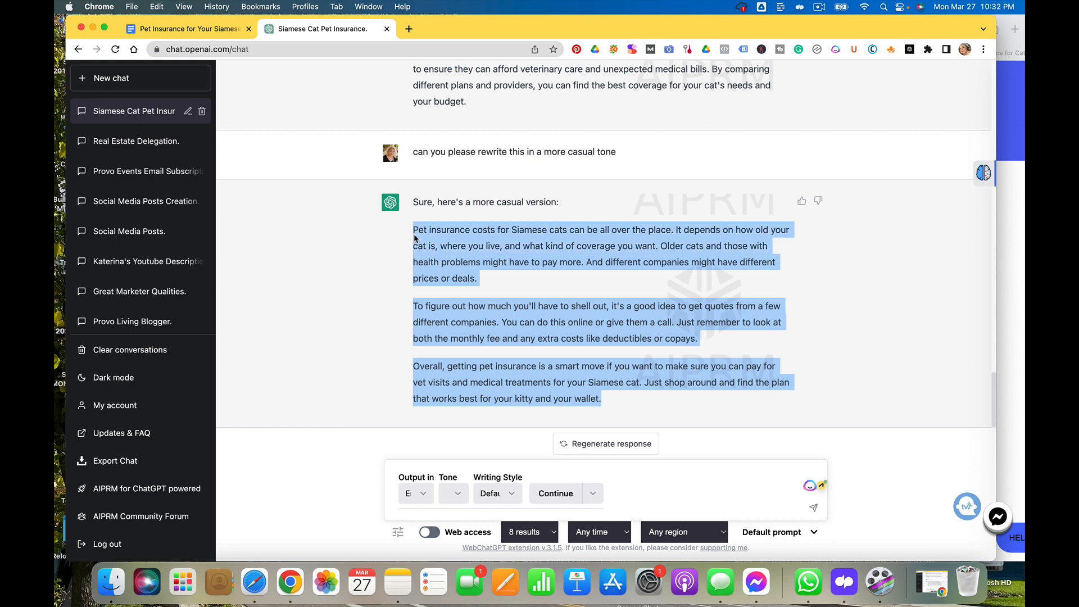
{"action": "left_click", "coordinate": [169, 28]}
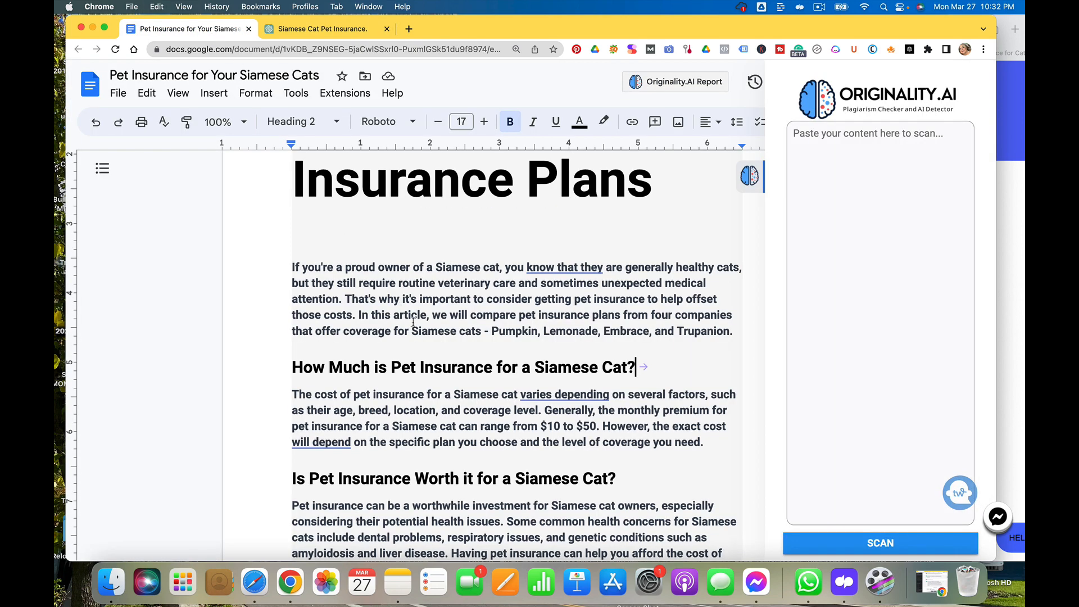
{"action": "scroll", "coordinate": [427, 318], "scroll_direction": "down", "scroll_amount": 1}
{"action": "scroll", "coordinate": [546, 319], "scroll_direction": "up", "scroll_amount": 2}
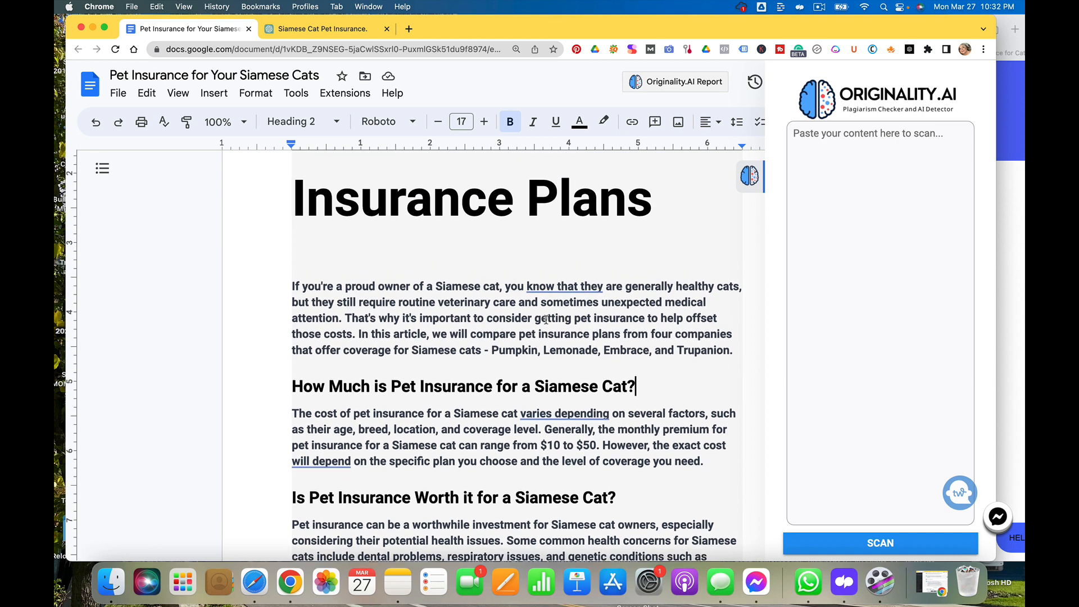
{"action": "scroll", "coordinate": [546, 319], "scroll_direction": "down", "scroll_amount": 4}
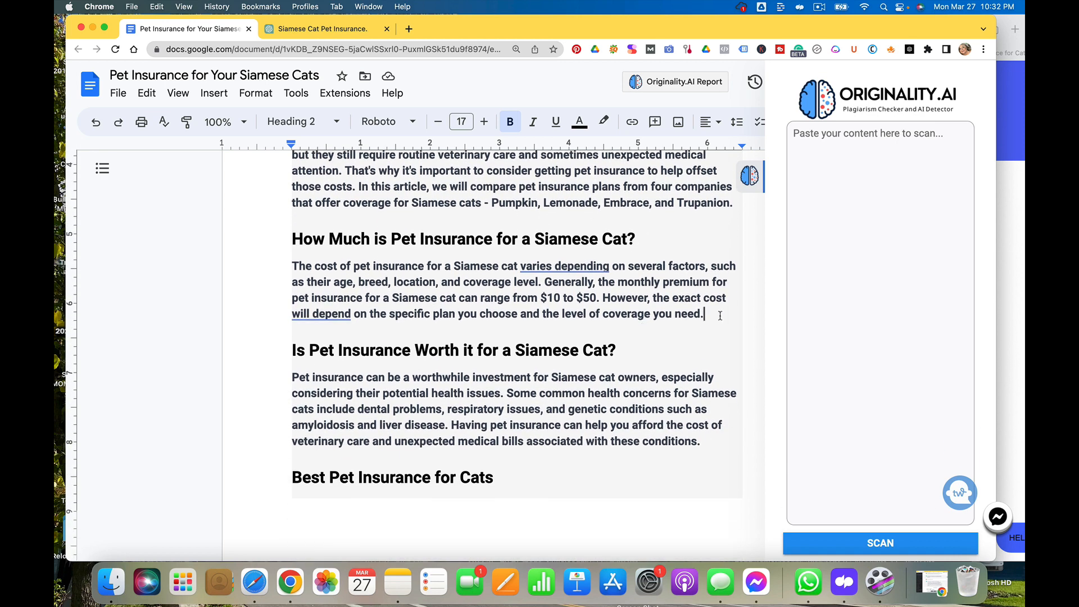
{"action": "left_click", "coordinate": [720, 315]}
{"action": "key", "text": "Return"}
{"action": "key", "text": "Return"}
{"action": "key", "text": "super+v"}
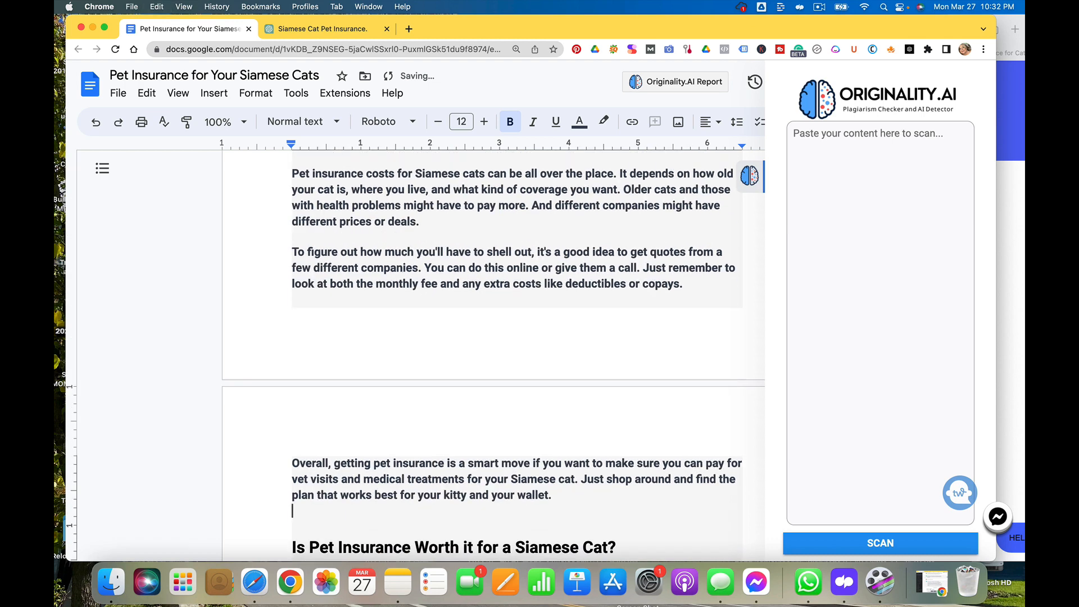
Remove the extra blank line between the original paragraph and the pasted casual text
{"action": "scroll", "coordinate": [494, 348], "scroll_direction": "up", "scroll_amount": 1}
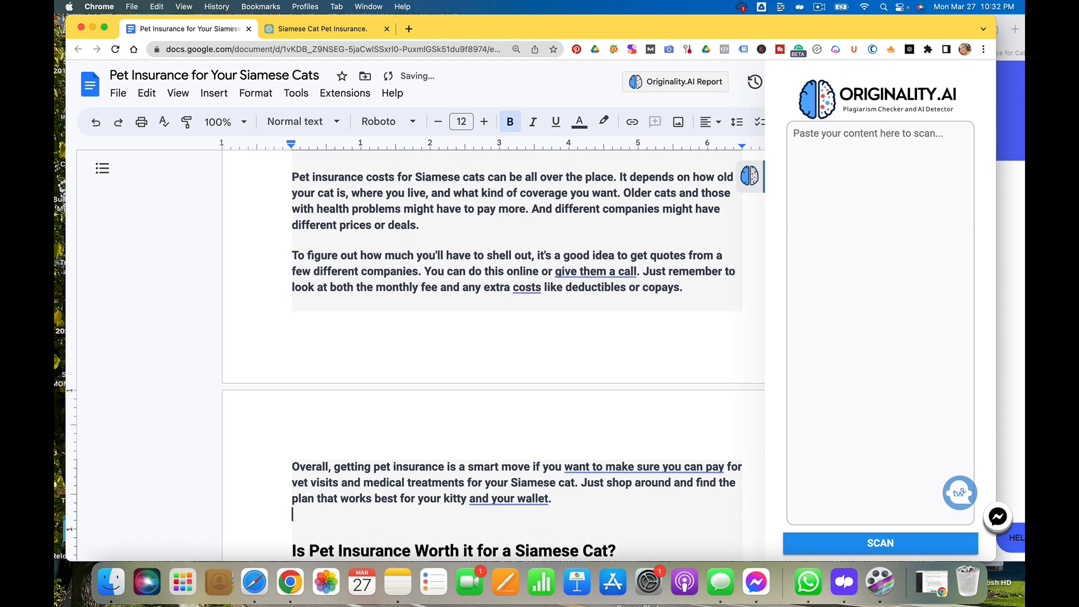
{"action": "scroll", "coordinate": [638, 304], "scroll_direction": "up", "scroll_amount": 4}
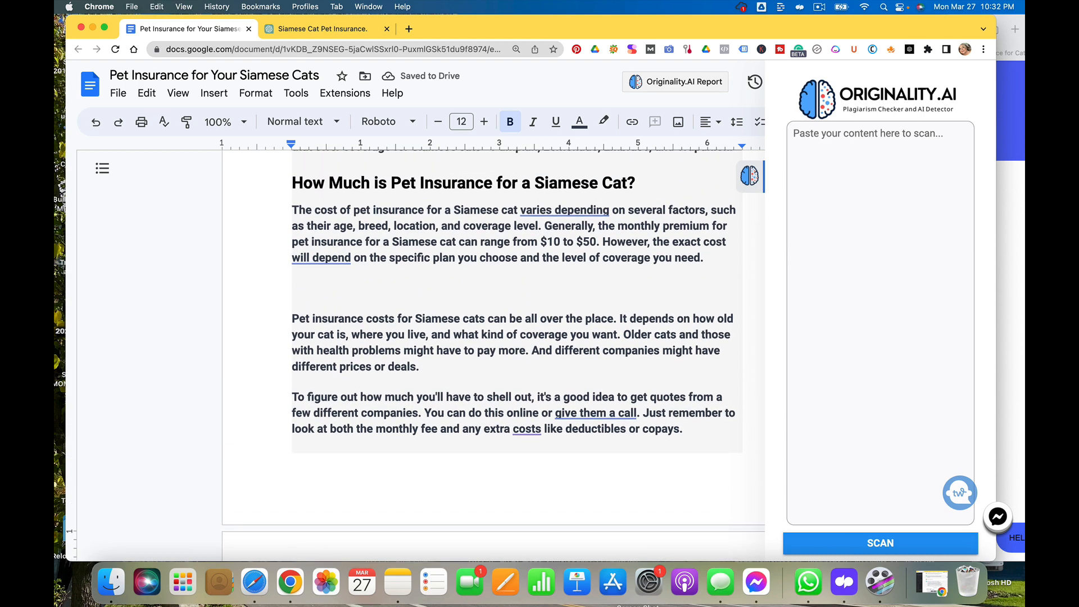
{"action": "double_click", "coordinate": [315, 301]}
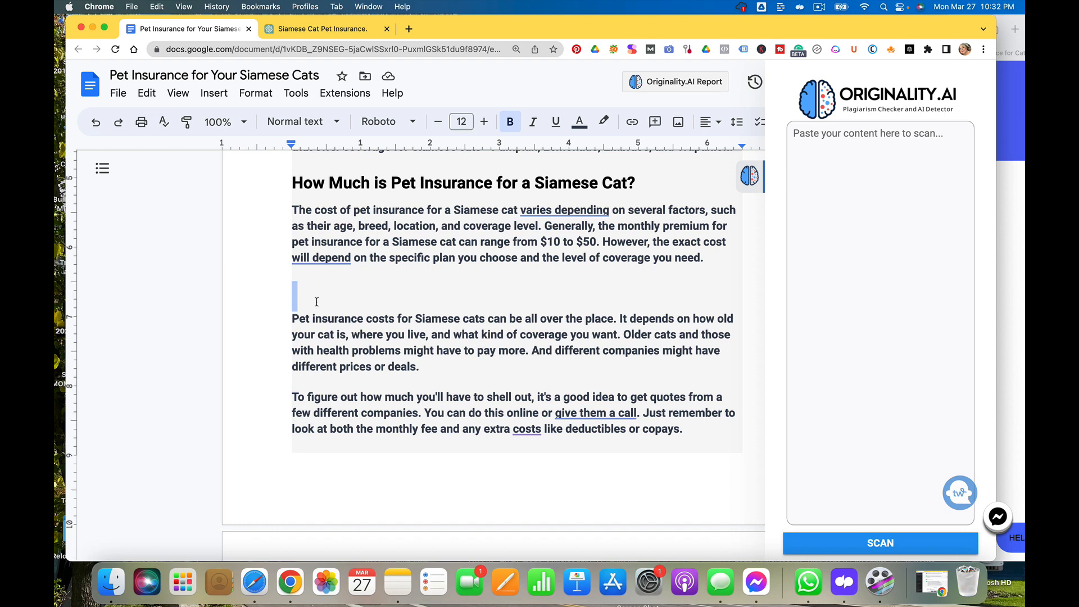
{"action": "key", "text": "BackSpace"}
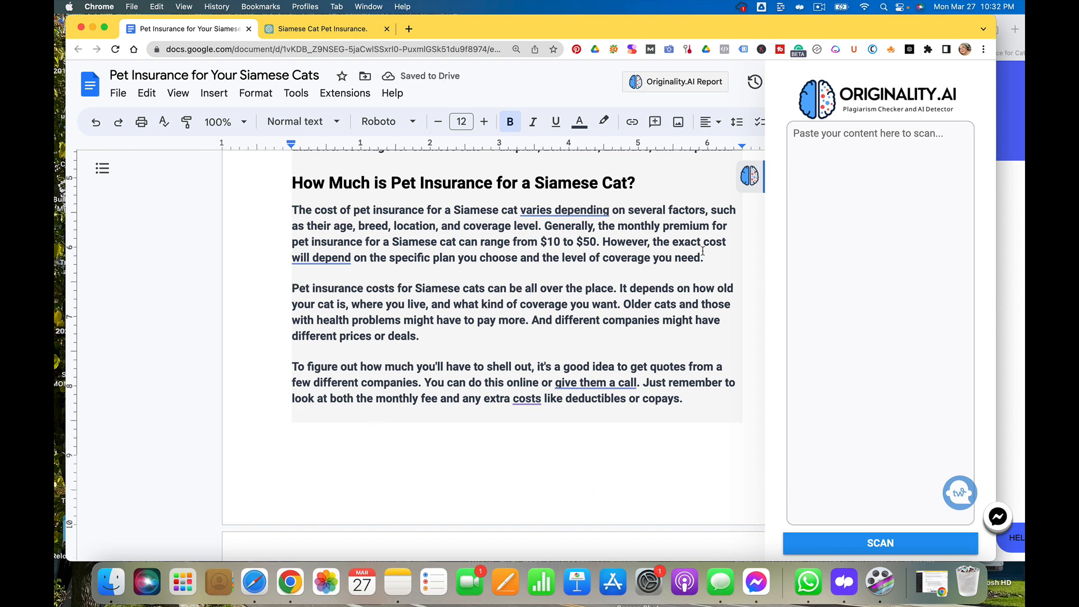
Review the introduction and the expanded 'How Much is Pet Insurance' section
{"action": "scroll", "coordinate": [661, 303], "scroll_direction": "up", "scroll_amount": 1}
{"action": "scroll", "coordinate": [661, 304], "scroll_direction": "up", "scroll_amount": 6}
{"action": "scroll", "coordinate": [662, 303], "scroll_direction": "down", "scroll_amount": 6}
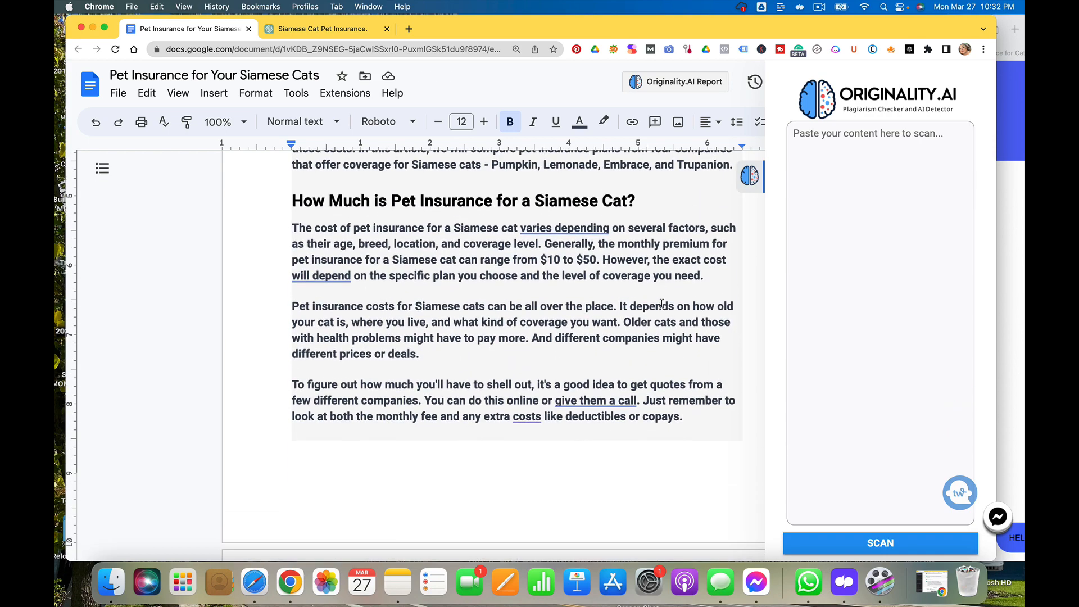
{"action": "scroll", "coordinate": [661, 303], "scroll_direction": "up", "scroll_amount": 2}
{"action": "scroll", "coordinate": [662, 304], "scroll_direction": "up", "scroll_amount": 3}
{"action": "scroll", "coordinate": [661, 304], "scroll_direction": "down", "scroll_amount": 1}
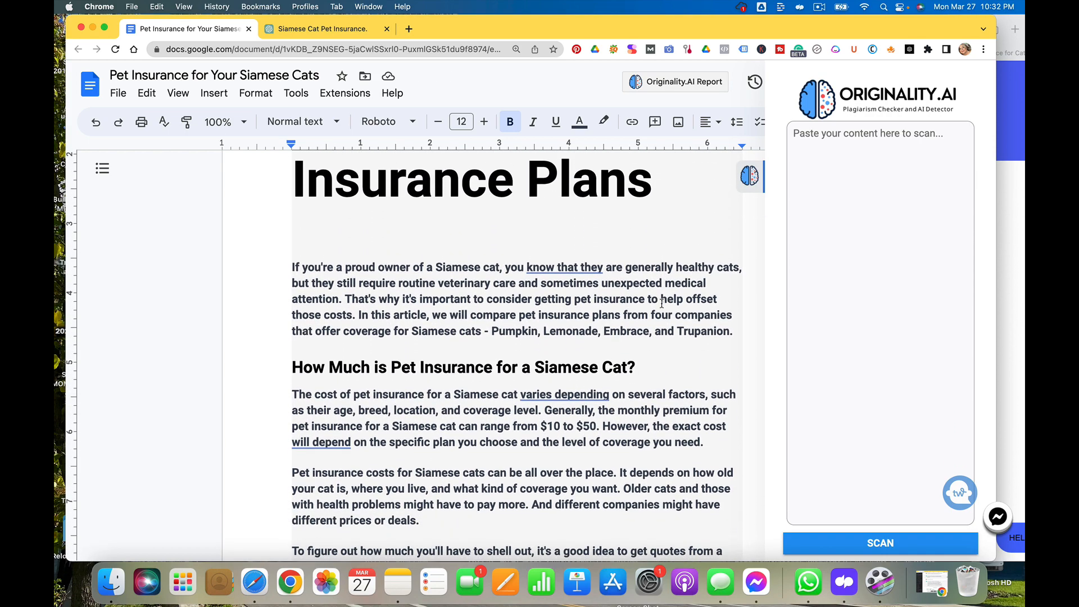
{"action": "scroll", "coordinate": [661, 303], "scroll_direction": "down", "scroll_amount": 1}
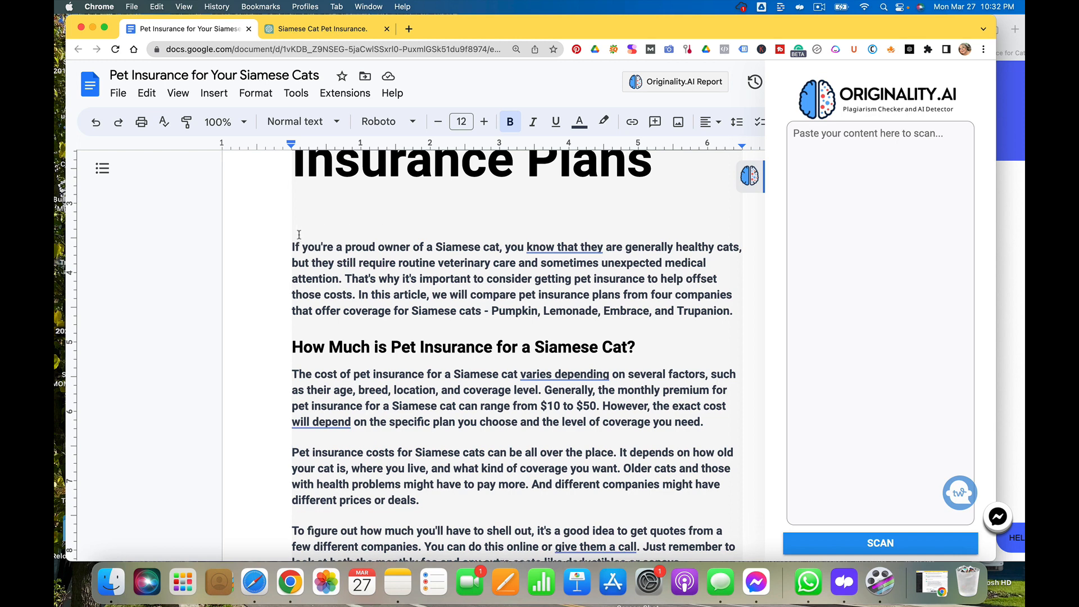
Select the article body from the introduction through the conclusion, paste it into the Originality.AI box, and run a scan
{"action": "scroll", "coordinate": [293, 239], "scroll_direction": "up", "scroll_amount": 3}
{"action": "left_click", "coordinate": [293, 238]}
{"action": "left_click_drag", "start_coordinate": [293, 239], "coordinate": [323, 293]}
{"action": "left_click", "coordinate": [324, 293]}
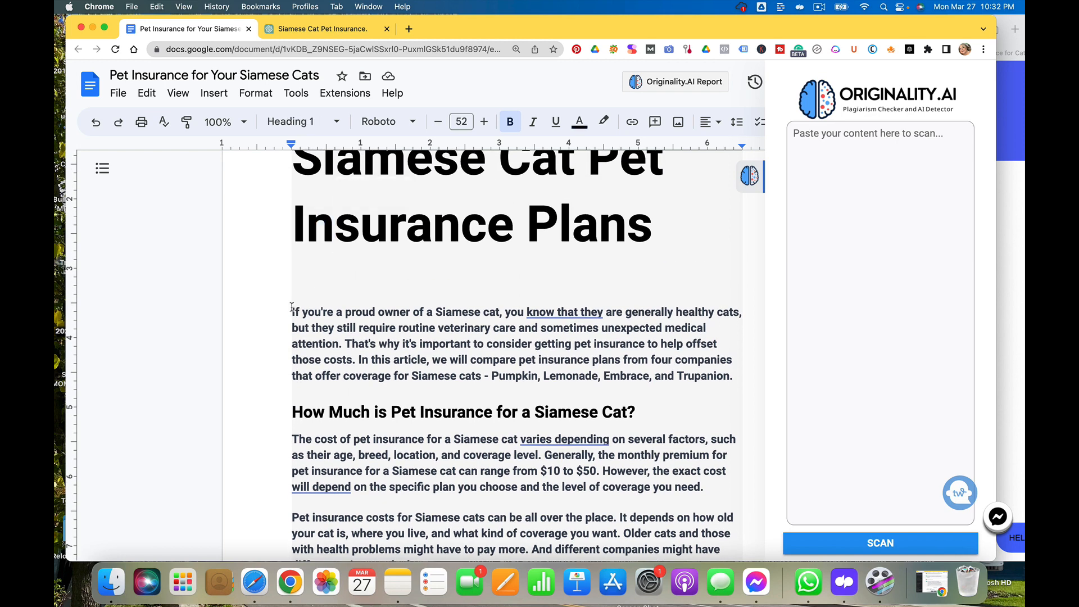
{"action": "left_click_drag", "start_coordinate": [315, 334], "coordinate": [516, 539]}
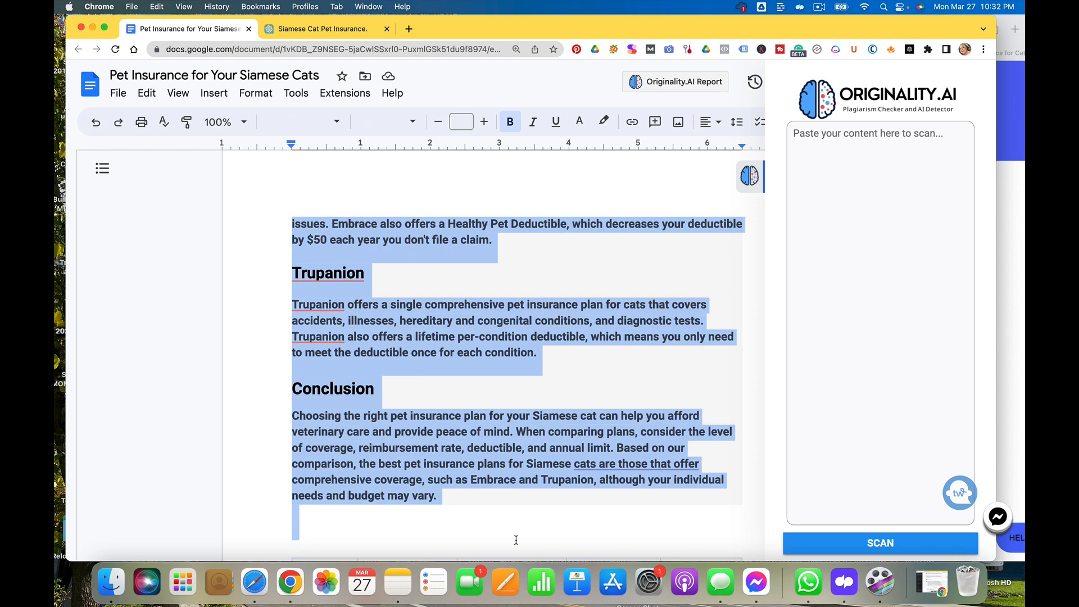
{"action": "left_click", "coordinate": [840, 209]}
{"action": "key", "text": "super+v"}
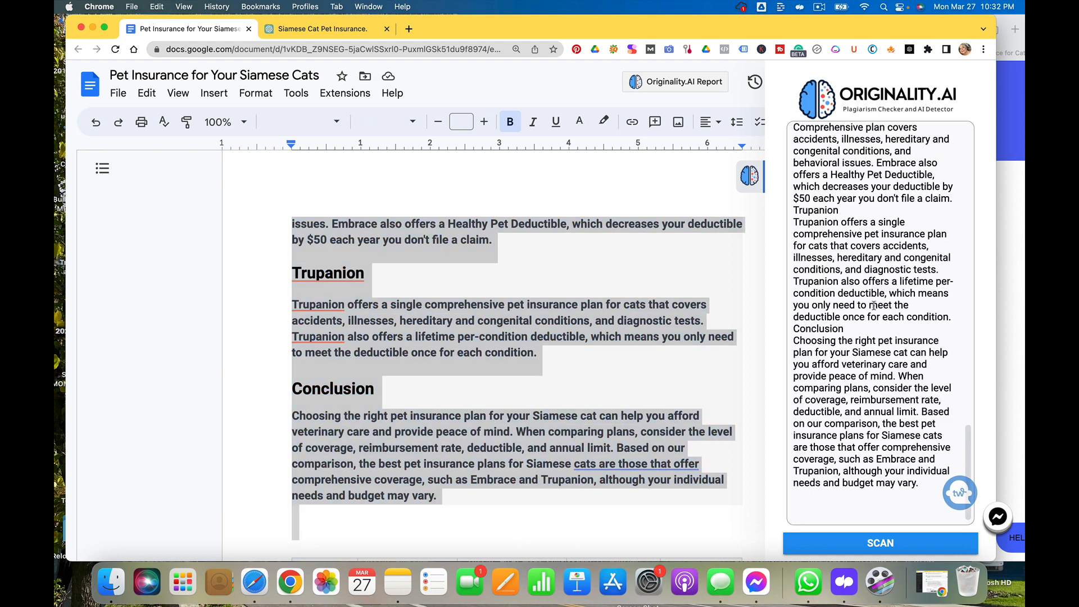
{"action": "left_click", "coordinate": [898, 550]}
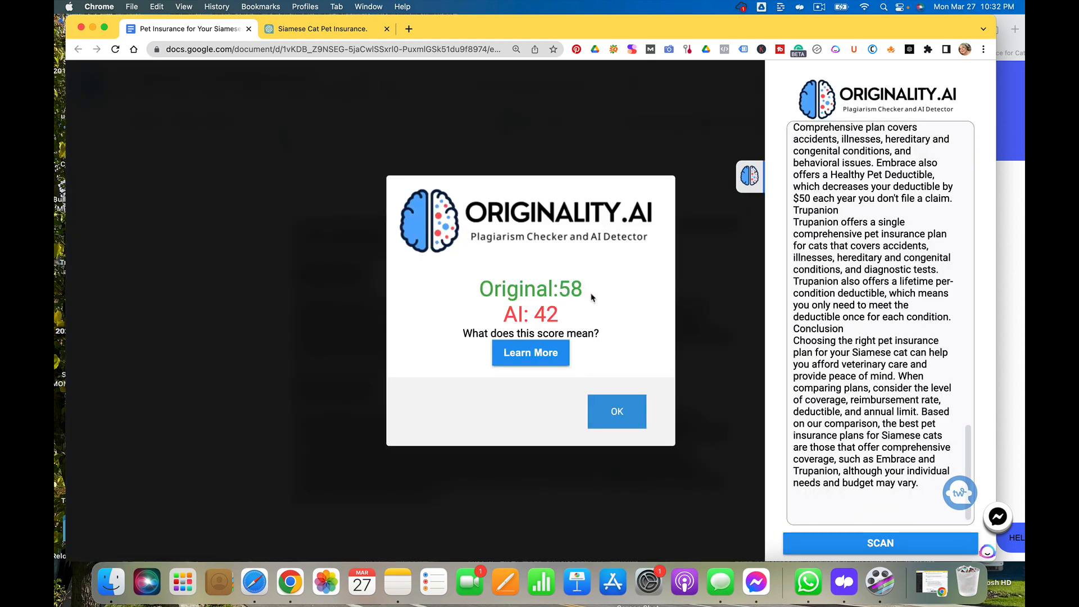
{"action": "left_click", "coordinate": [612, 415]}
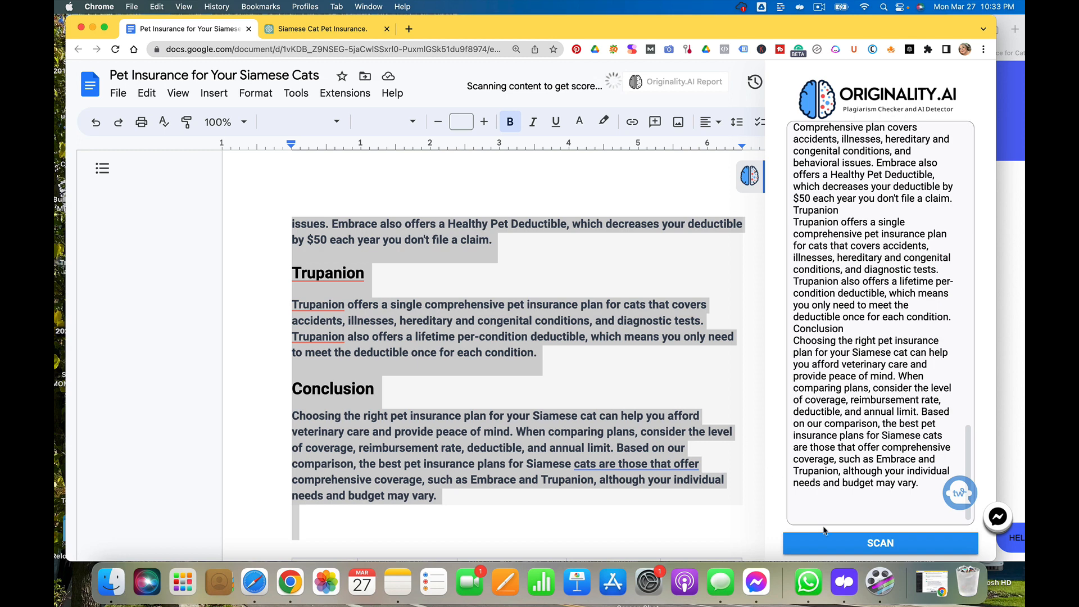
Deselect the text and review the document back up to the introduction
{"action": "left_click", "coordinate": [506, 387]}
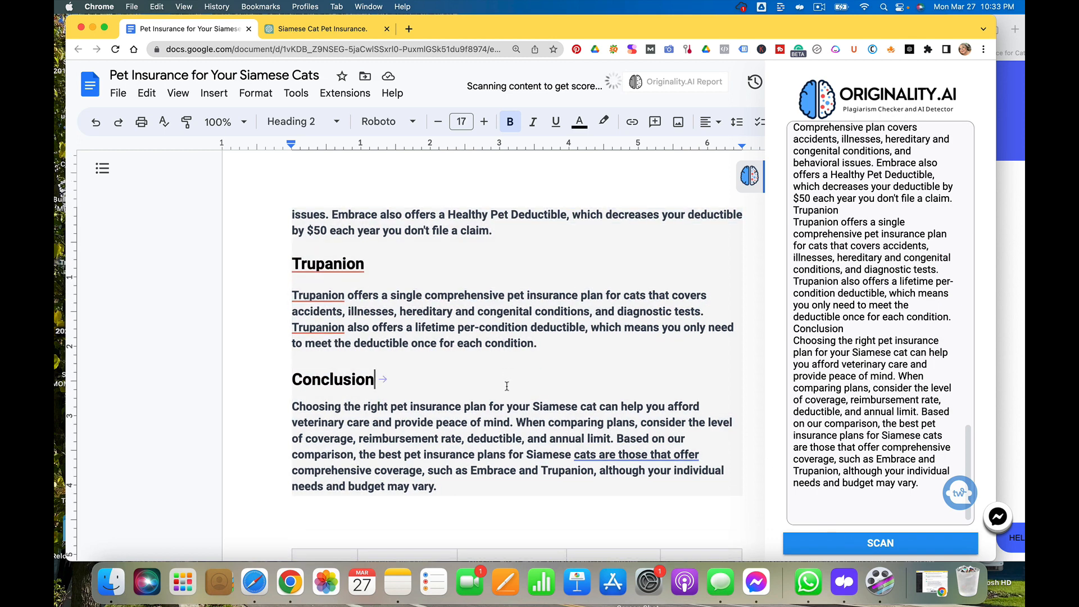
{"action": "scroll", "coordinate": [507, 386], "scroll_direction": "up", "scroll_amount": 1}
{"action": "scroll", "coordinate": [506, 386], "scroll_direction": "up", "scroll_amount": 20}
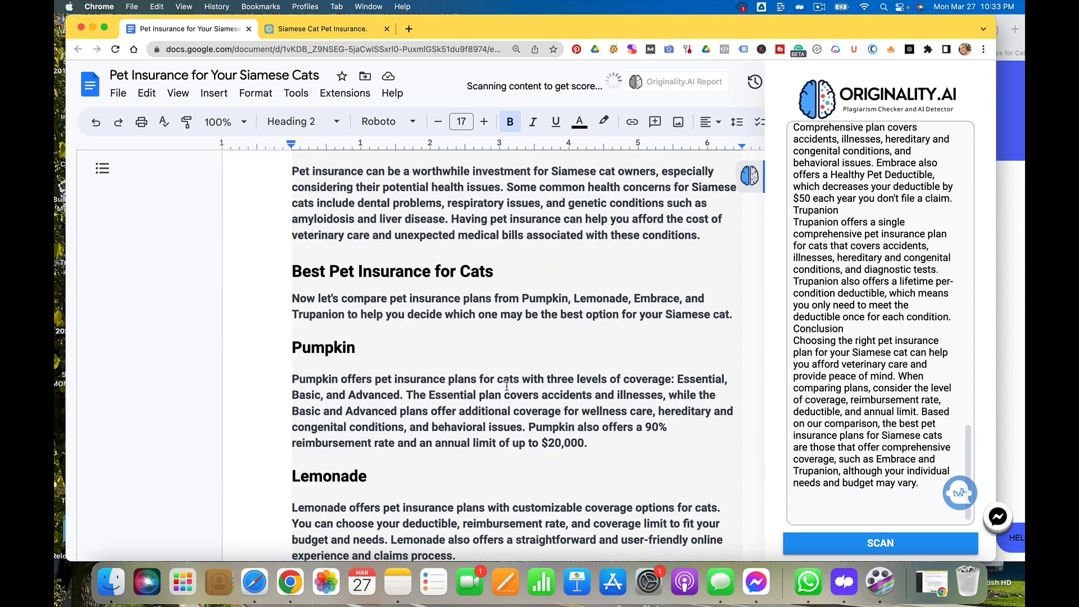
{"action": "scroll", "coordinate": [506, 387], "scroll_direction": "up", "scroll_amount": 2}
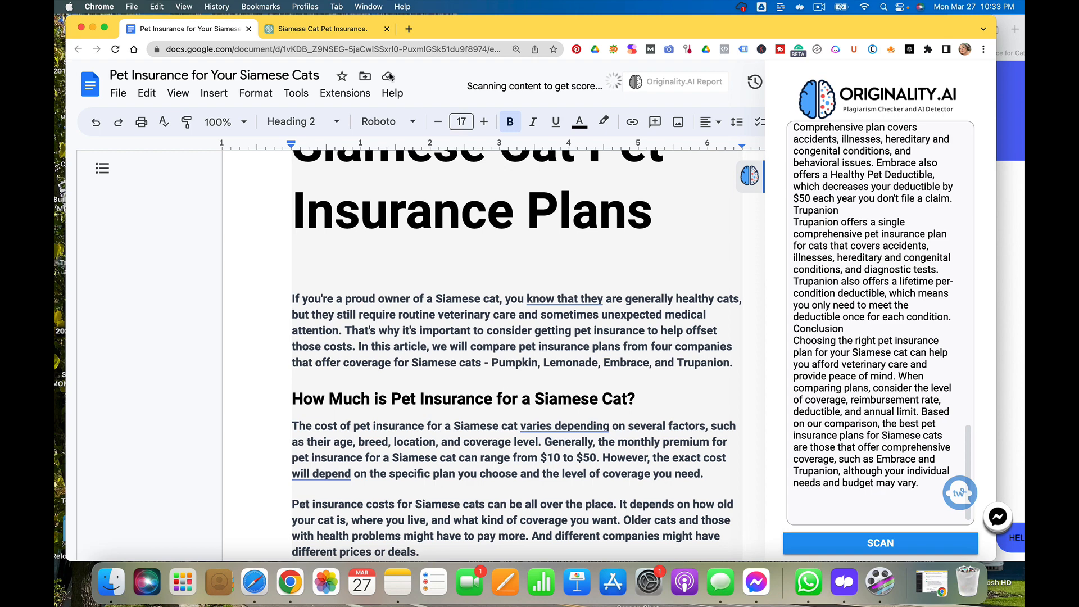
Switch to the ChatGPT tab and review the conversation's original prompt and generated article sections
{"action": "left_click", "coordinate": [317, 29]}
{"action": "scroll", "coordinate": [437, 294], "scroll_direction": "up", "scroll_amount": 3}
{"action": "scroll", "coordinate": [437, 294], "scroll_direction": "up", "scroll_amount": 10}
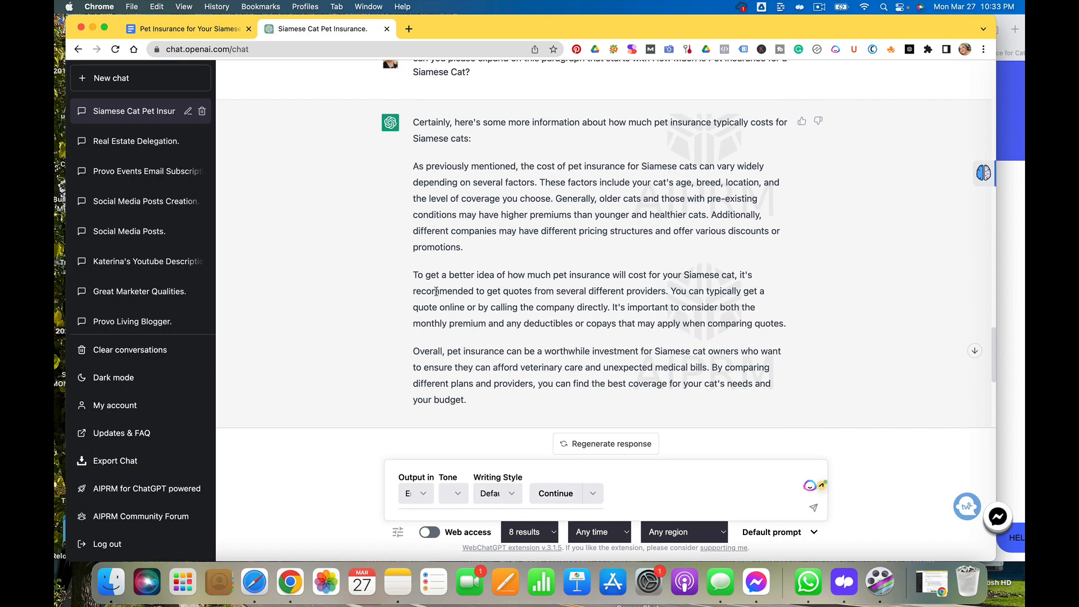
{"action": "scroll", "coordinate": [437, 294], "scroll_direction": "down", "scroll_amount": 2}
{"action": "scroll", "coordinate": [437, 295], "scroll_direction": "up", "scroll_amount": 20}
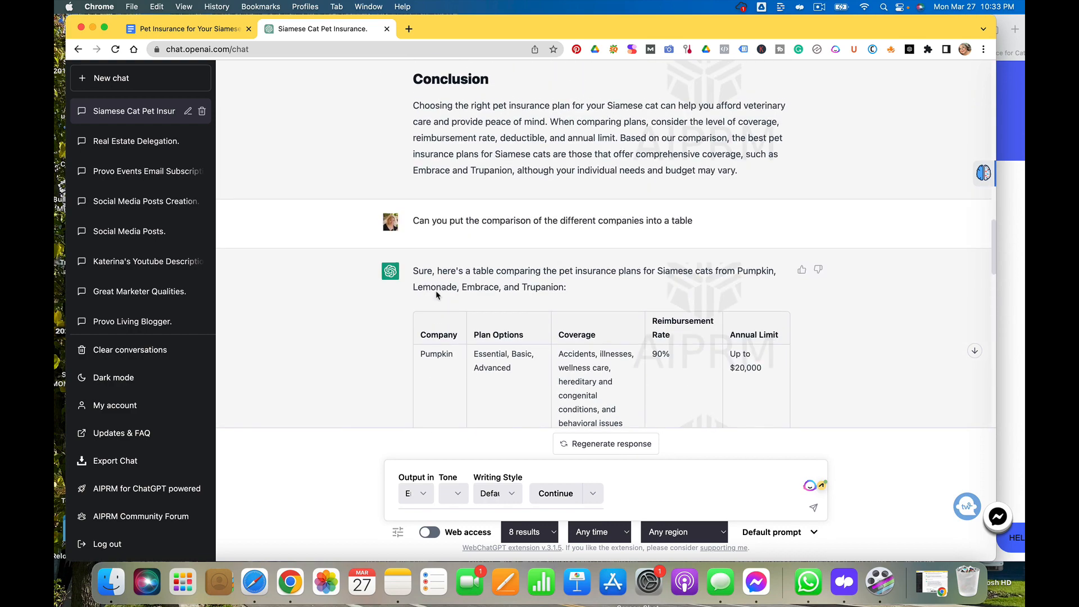
{"action": "scroll", "coordinate": [437, 292], "scroll_direction": "up", "scroll_amount": 5}
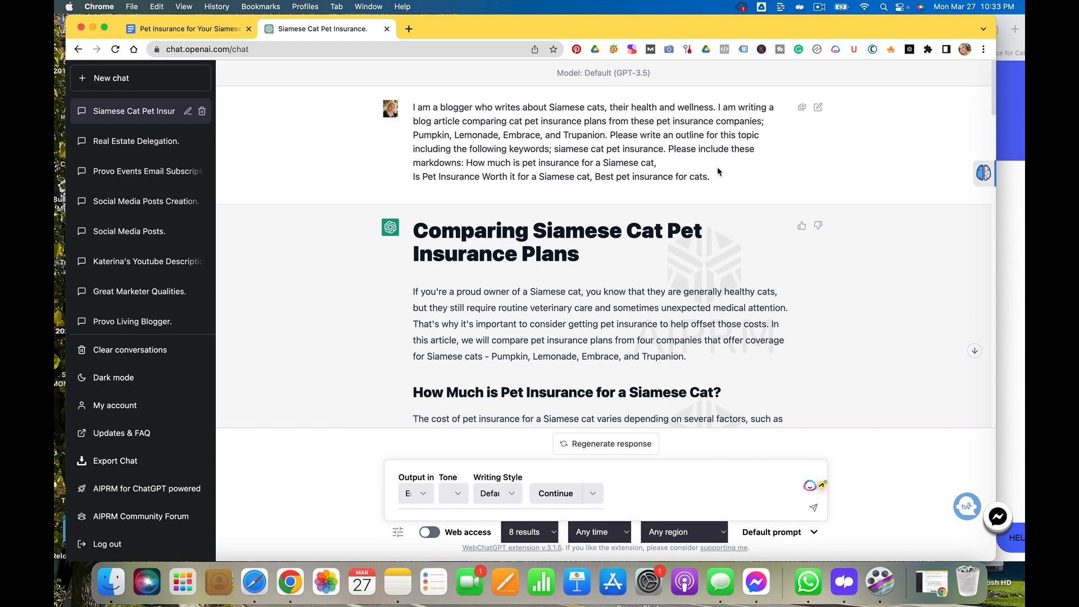
{"action": "scroll", "coordinate": [717, 171], "scroll_direction": "down", "scroll_amount": 6}
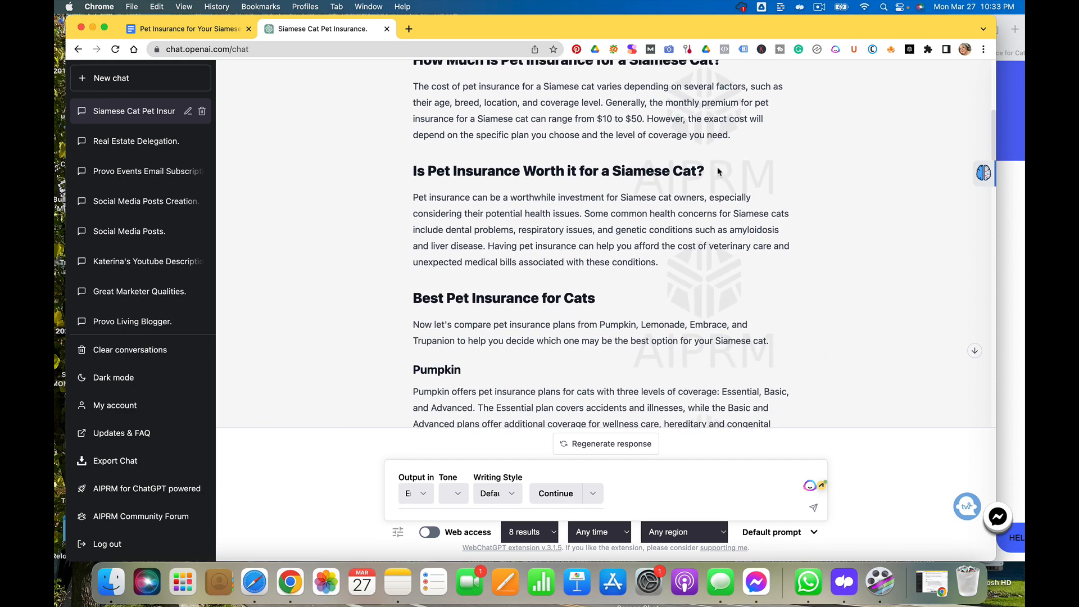